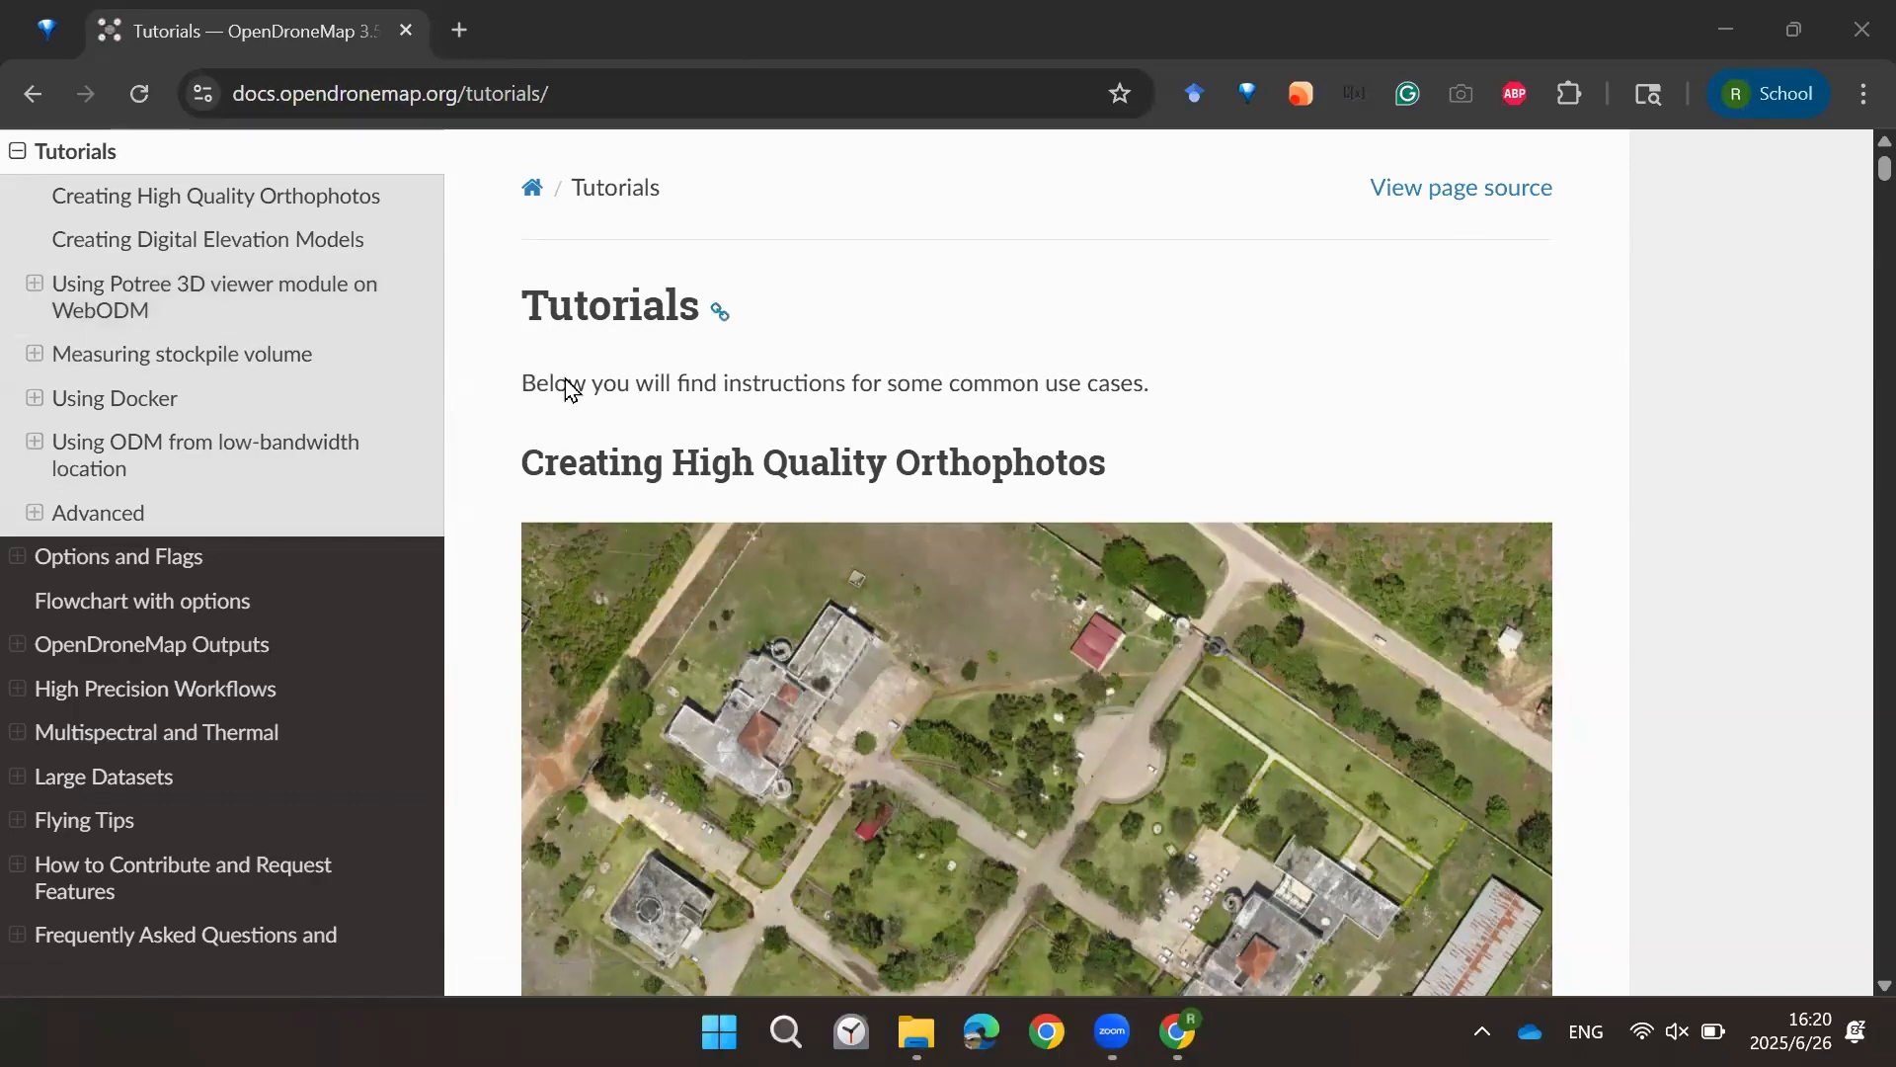
Step: Read through the Tutorials page sections on orthophotos, elevation models and the Potree viewer, returning to the top
{"action": "scroll", "coordinate": [798, 373], "scroll_direction": "down", "scroll_amount": 5}
{"action": "scroll", "coordinate": [796, 373], "scroll_direction": "down", "scroll_amount": 14}
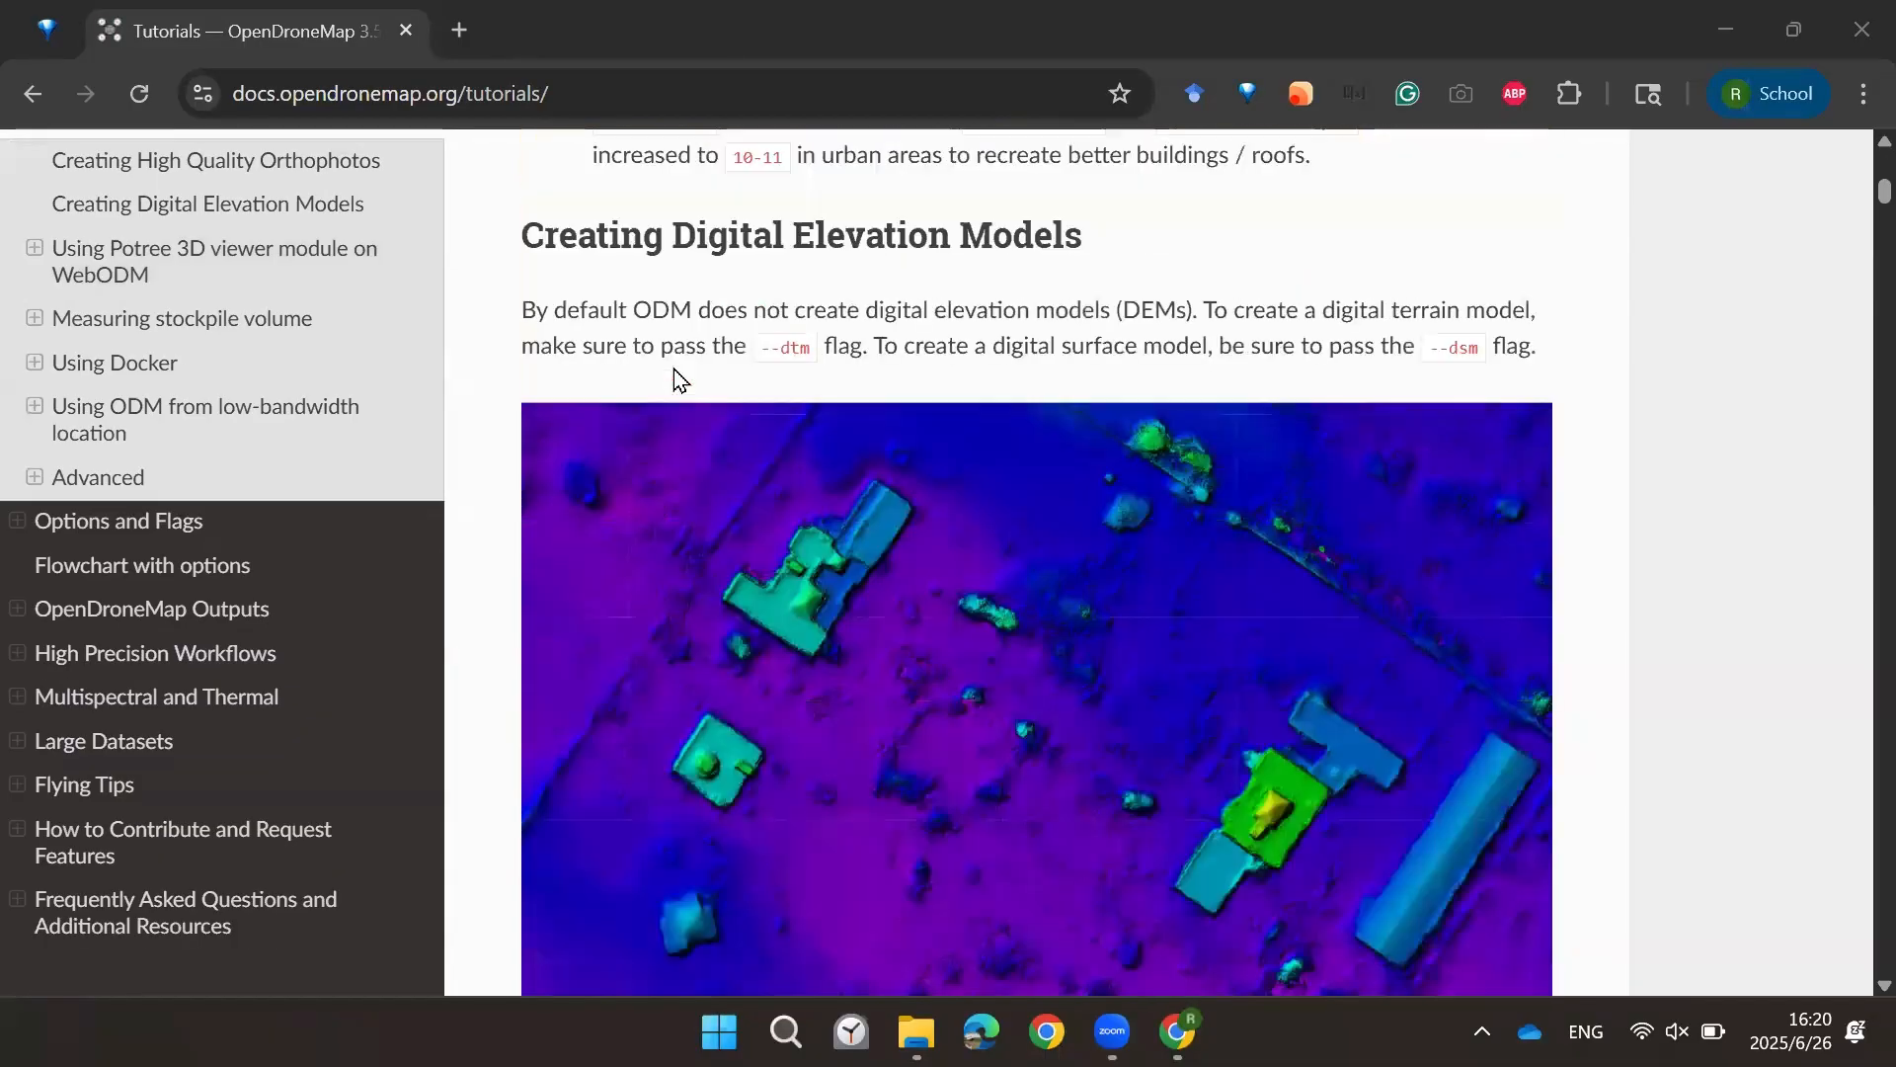
{"action": "scroll", "coordinate": [841, 441], "scroll_direction": "down", "scroll_amount": 20}
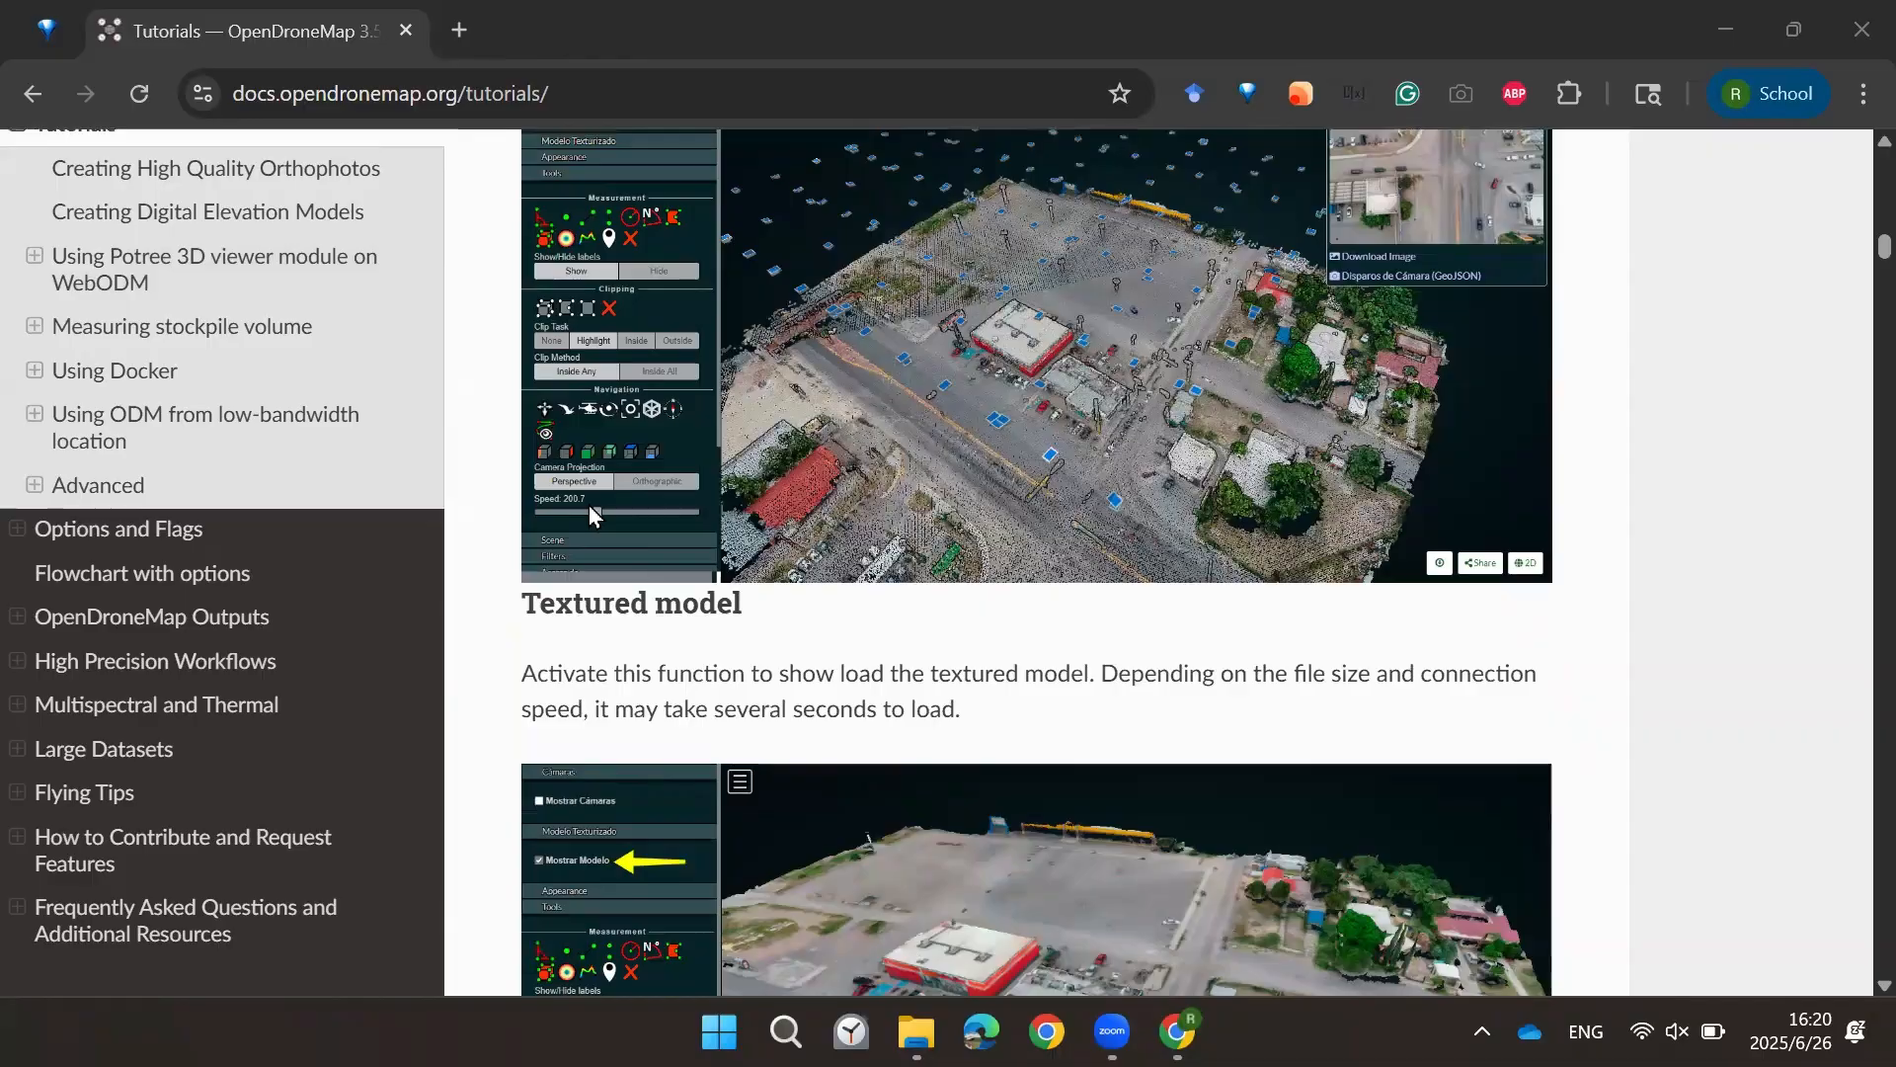
{"action": "scroll", "coordinate": [658, 561], "scroll_direction": "up", "scroll_amount": 3}
{"action": "scroll", "coordinate": [652, 559], "scroll_direction": "down", "scroll_amount": 3}
{"action": "scroll", "coordinate": [650, 558], "scroll_direction": "down", "scroll_amount": 6}
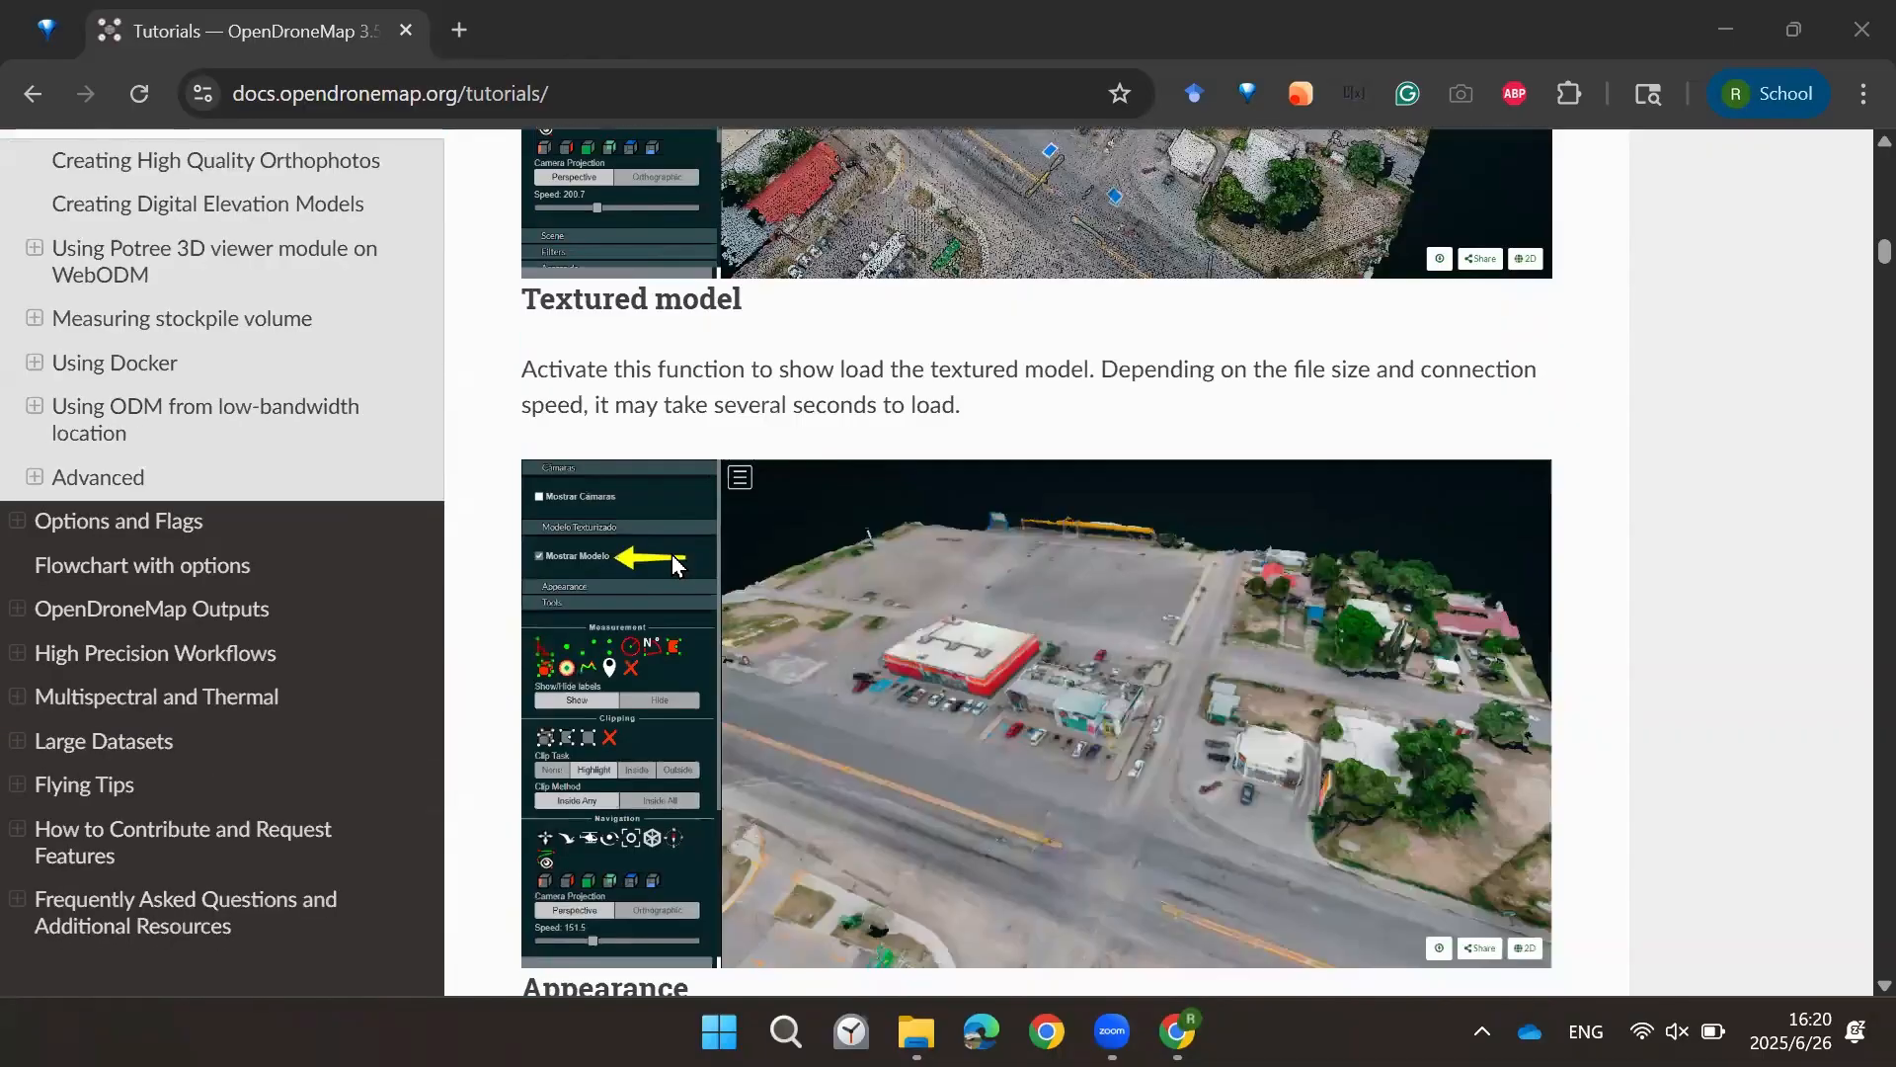
{"action": "scroll", "coordinate": [723, 494], "scroll_direction": "down", "scroll_amount": 9}
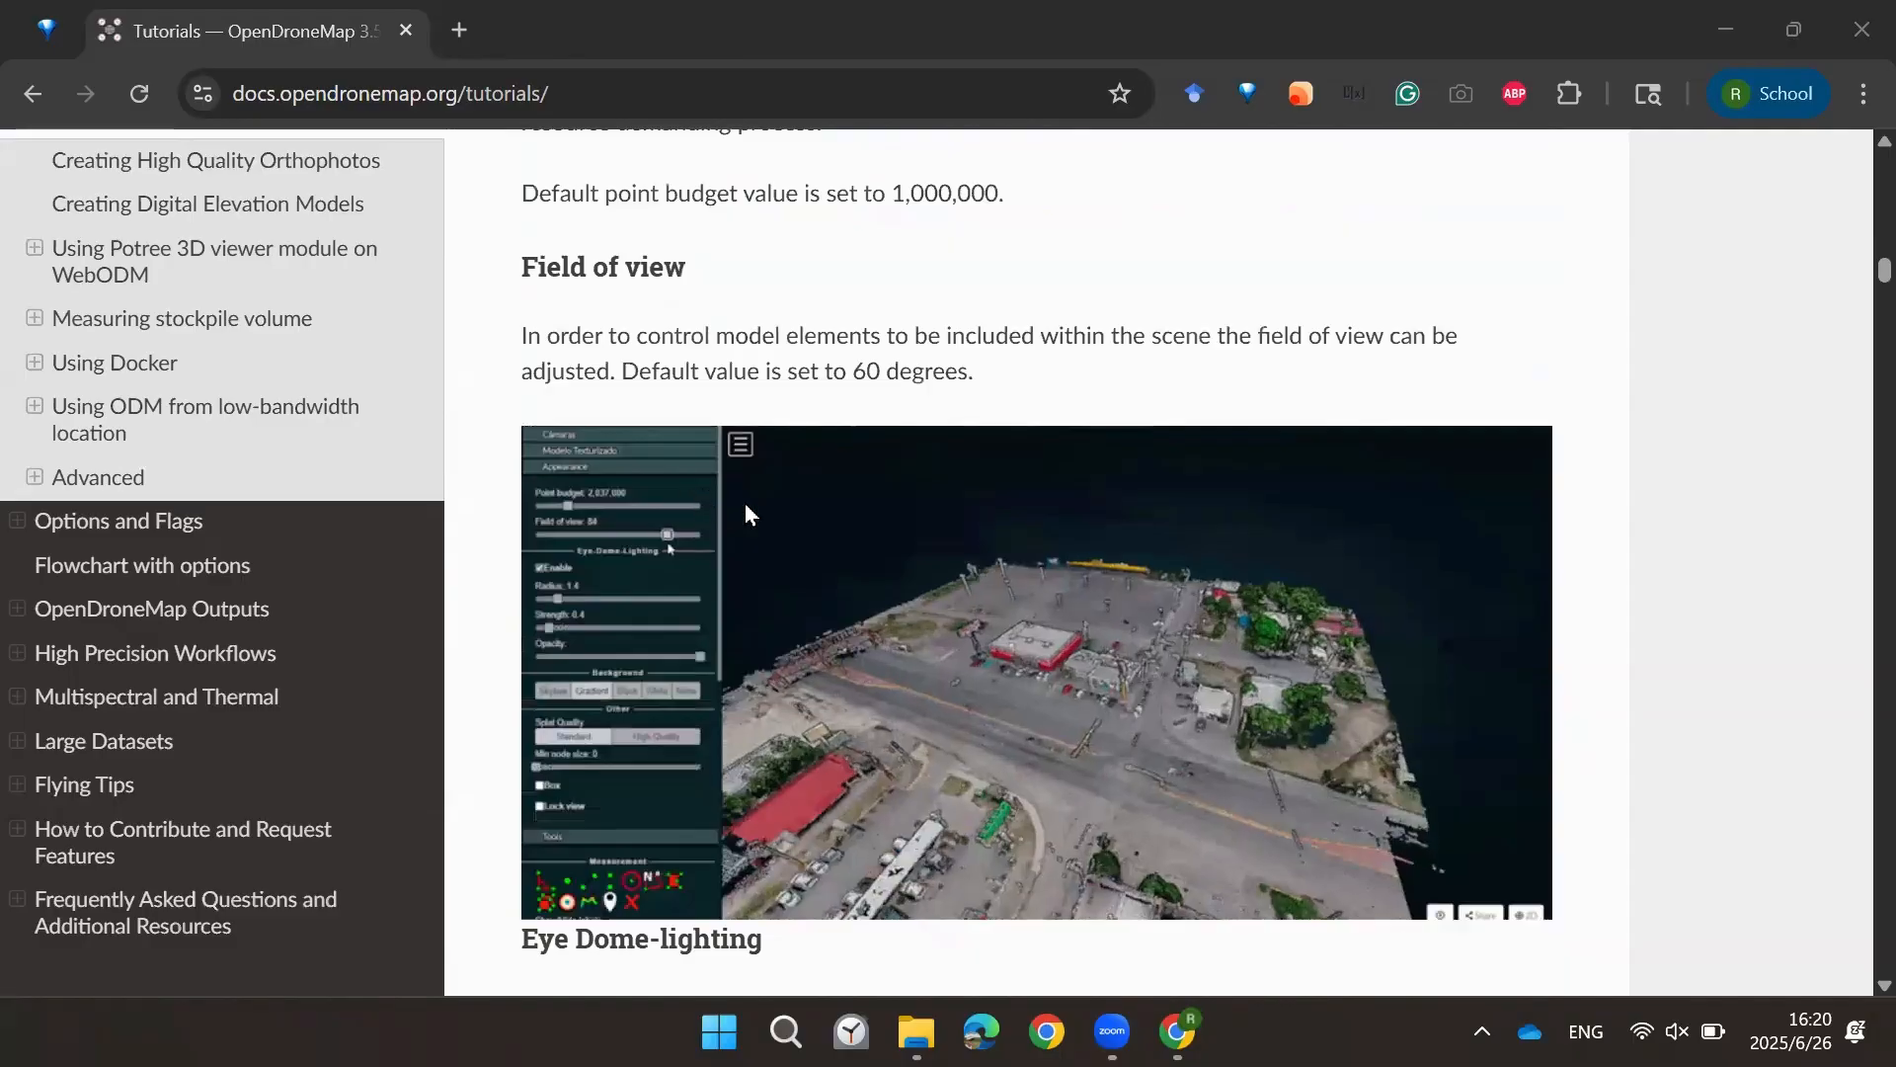
{"action": "scroll", "coordinate": [1010, 560], "scroll_direction": "down", "scroll_amount": 3}
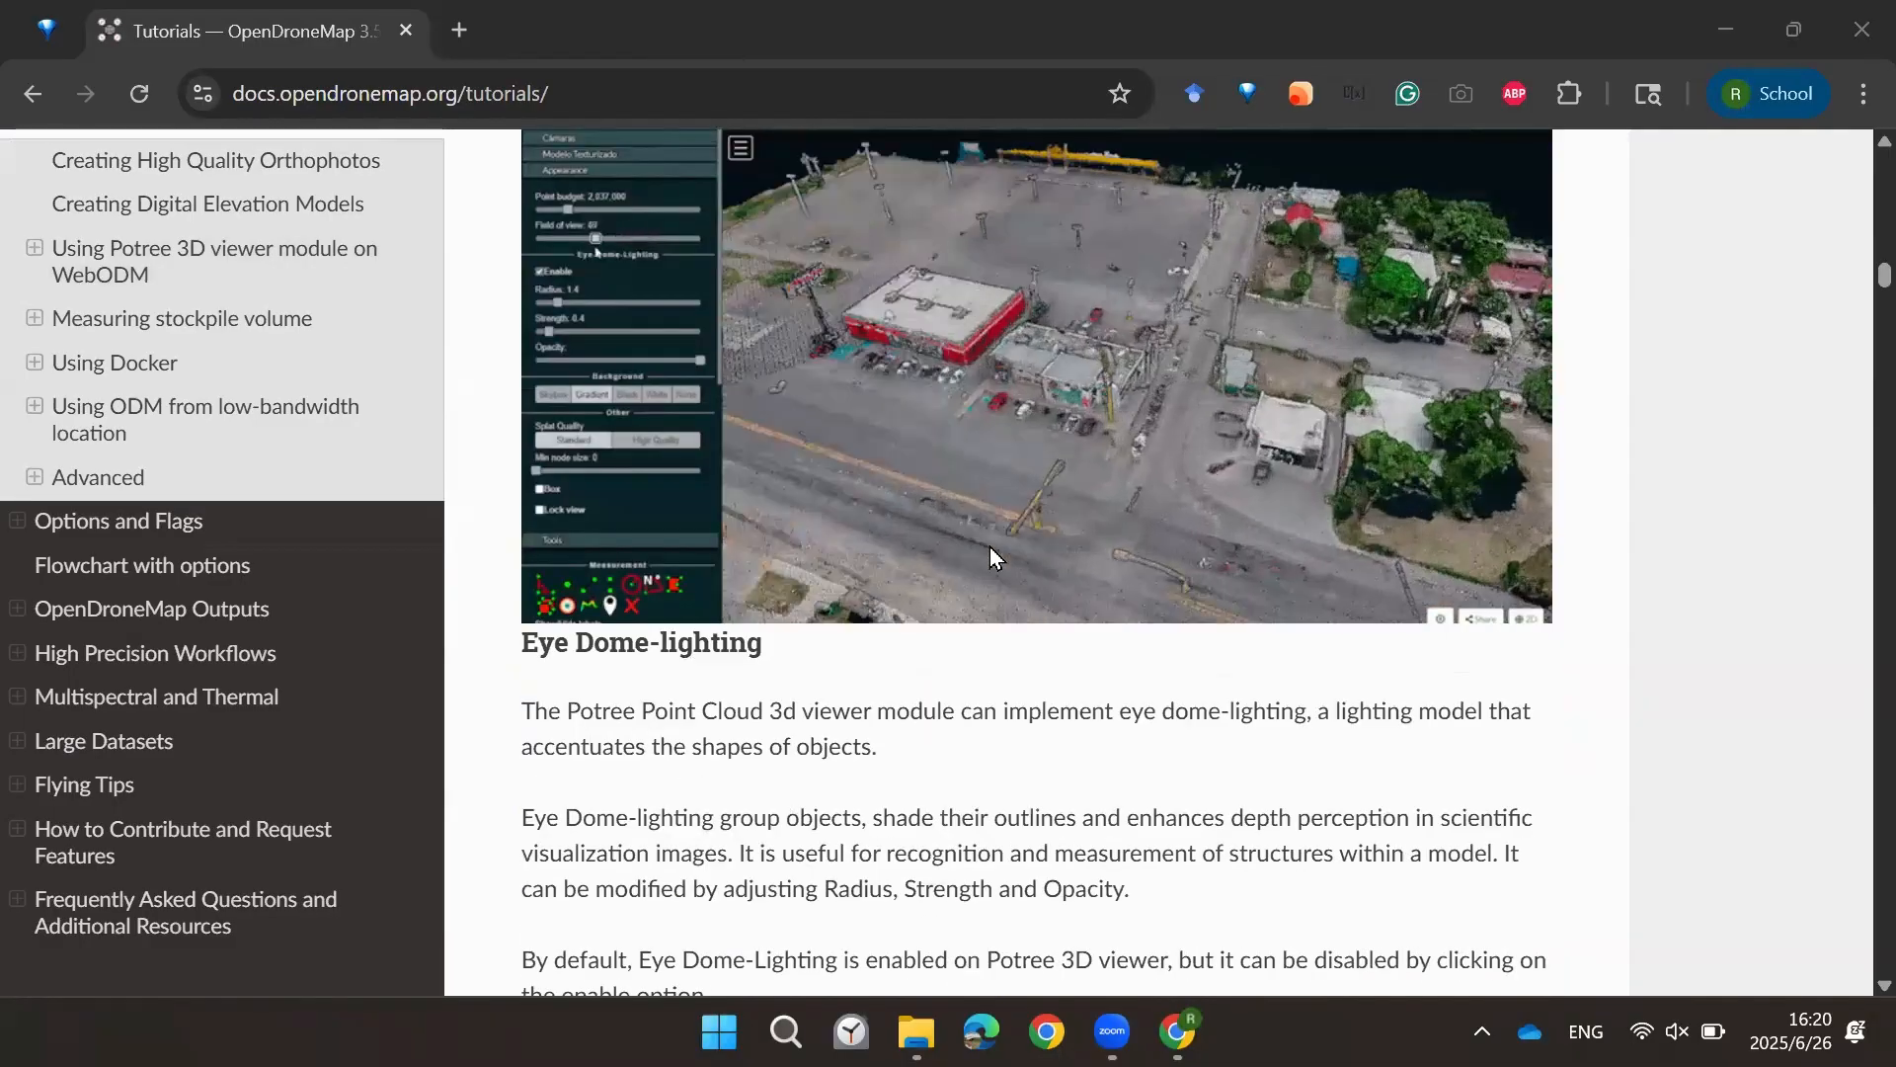
{"action": "scroll", "coordinate": [990, 549], "scroll_direction": "down", "scroll_amount": 6}
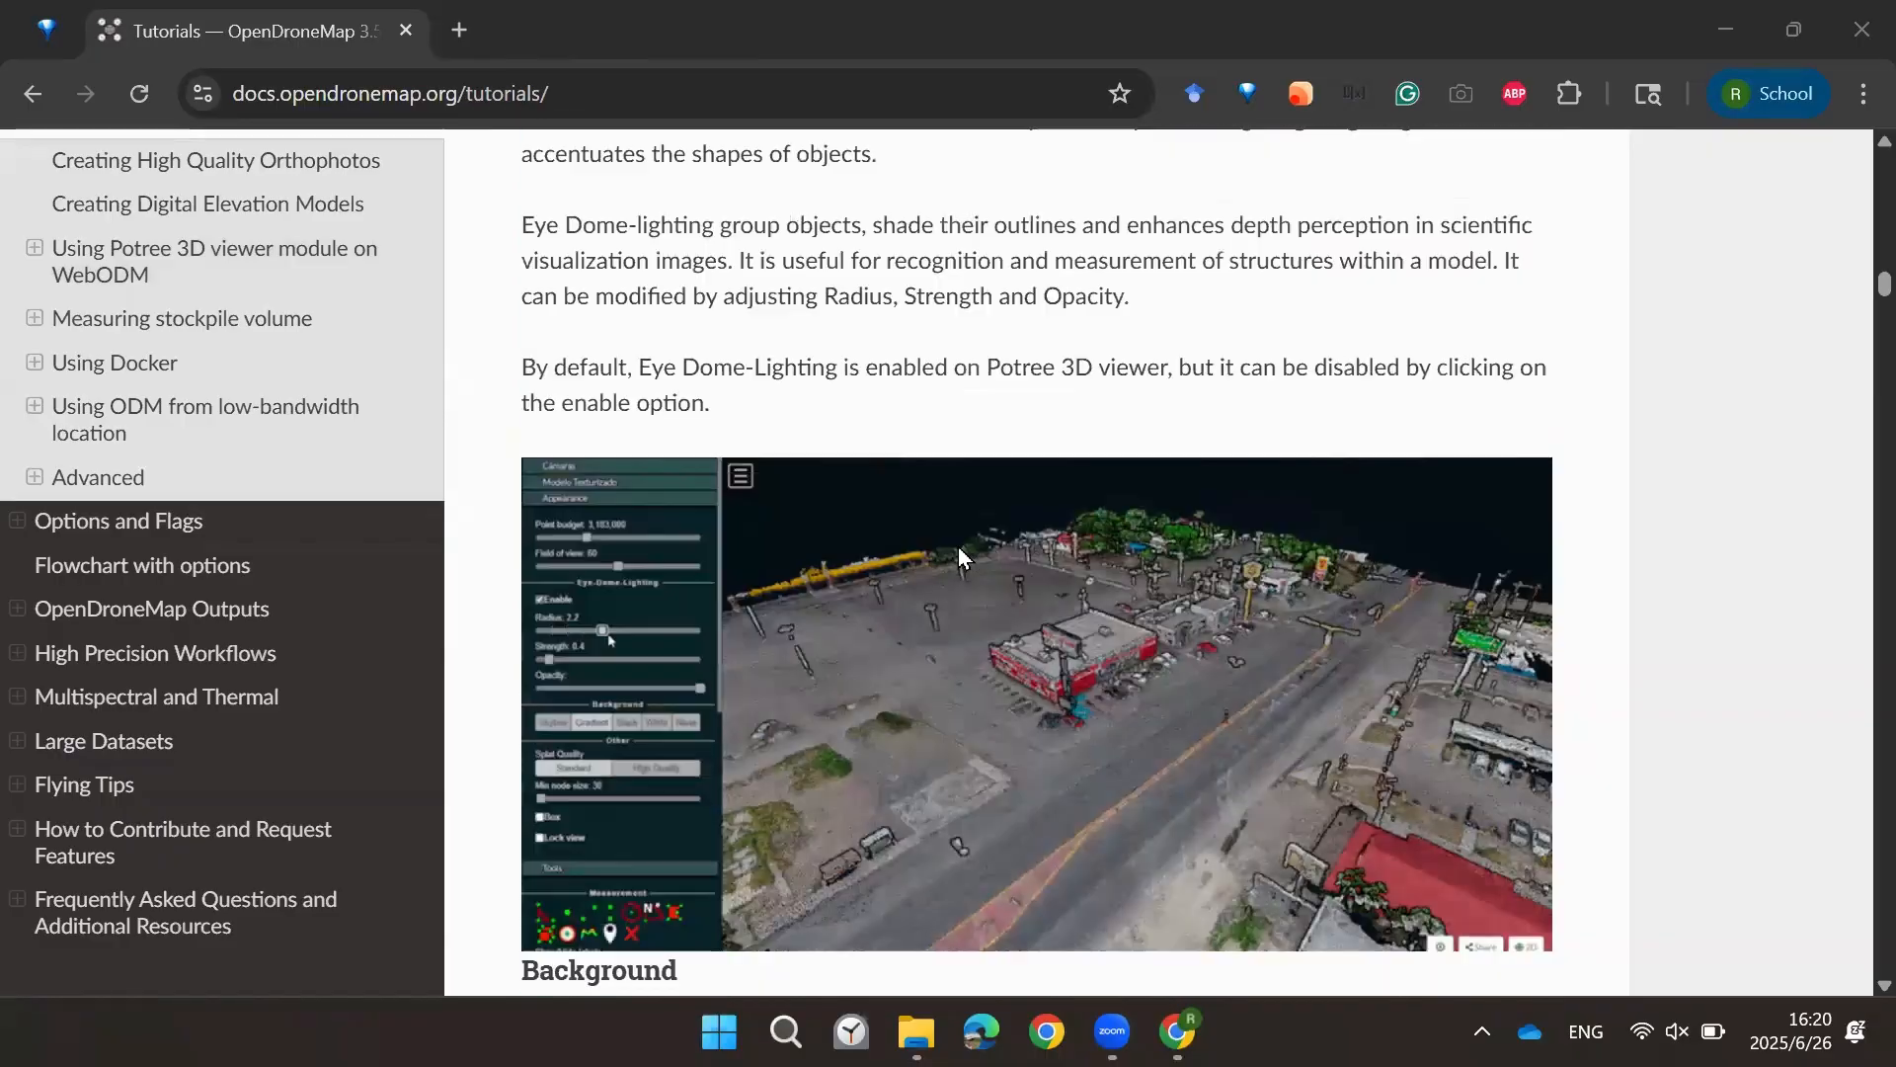
{"action": "scroll", "coordinate": [958, 547], "scroll_direction": "down", "scroll_amount": 14}
{"action": "scroll", "coordinate": [835, 546], "scroll_direction": "down", "scroll_amount": 6}
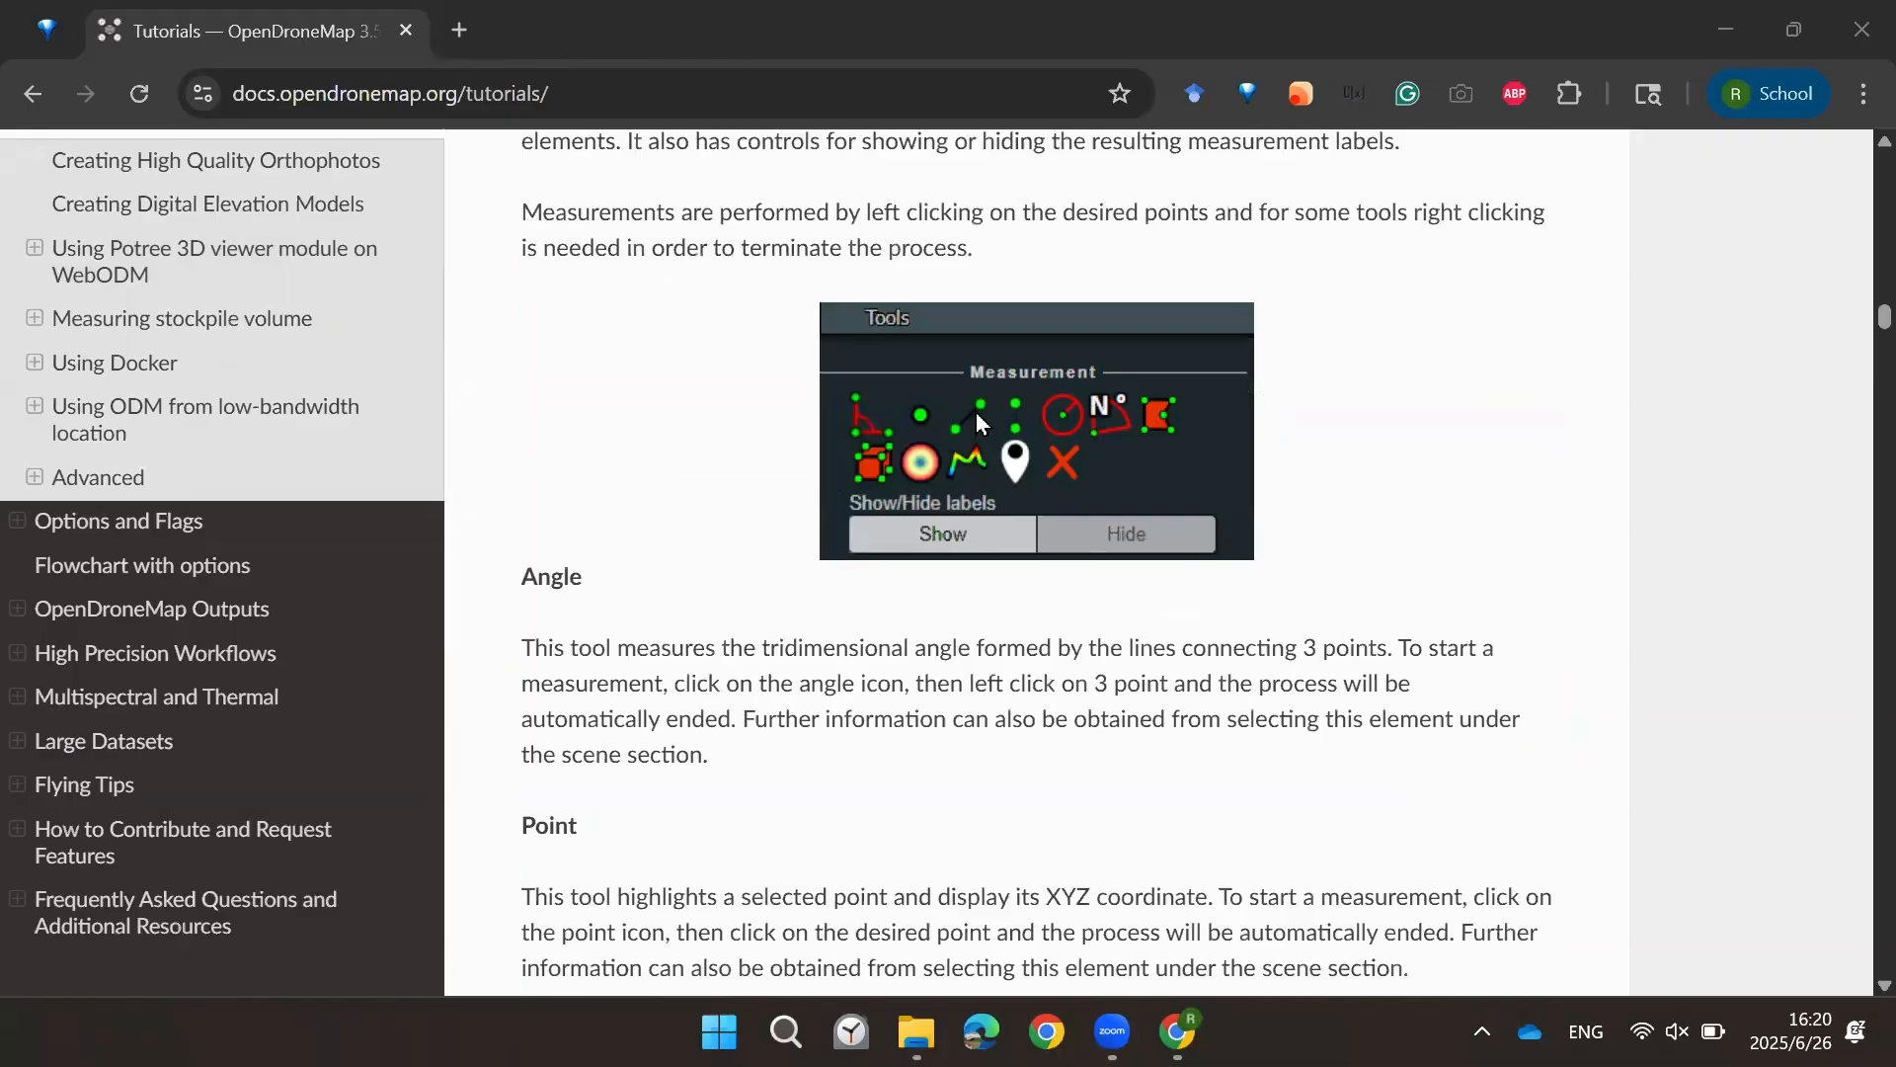
{"action": "scroll", "coordinate": [1047, 503], "scroll_direction": "down", "scroll_amount": 10}
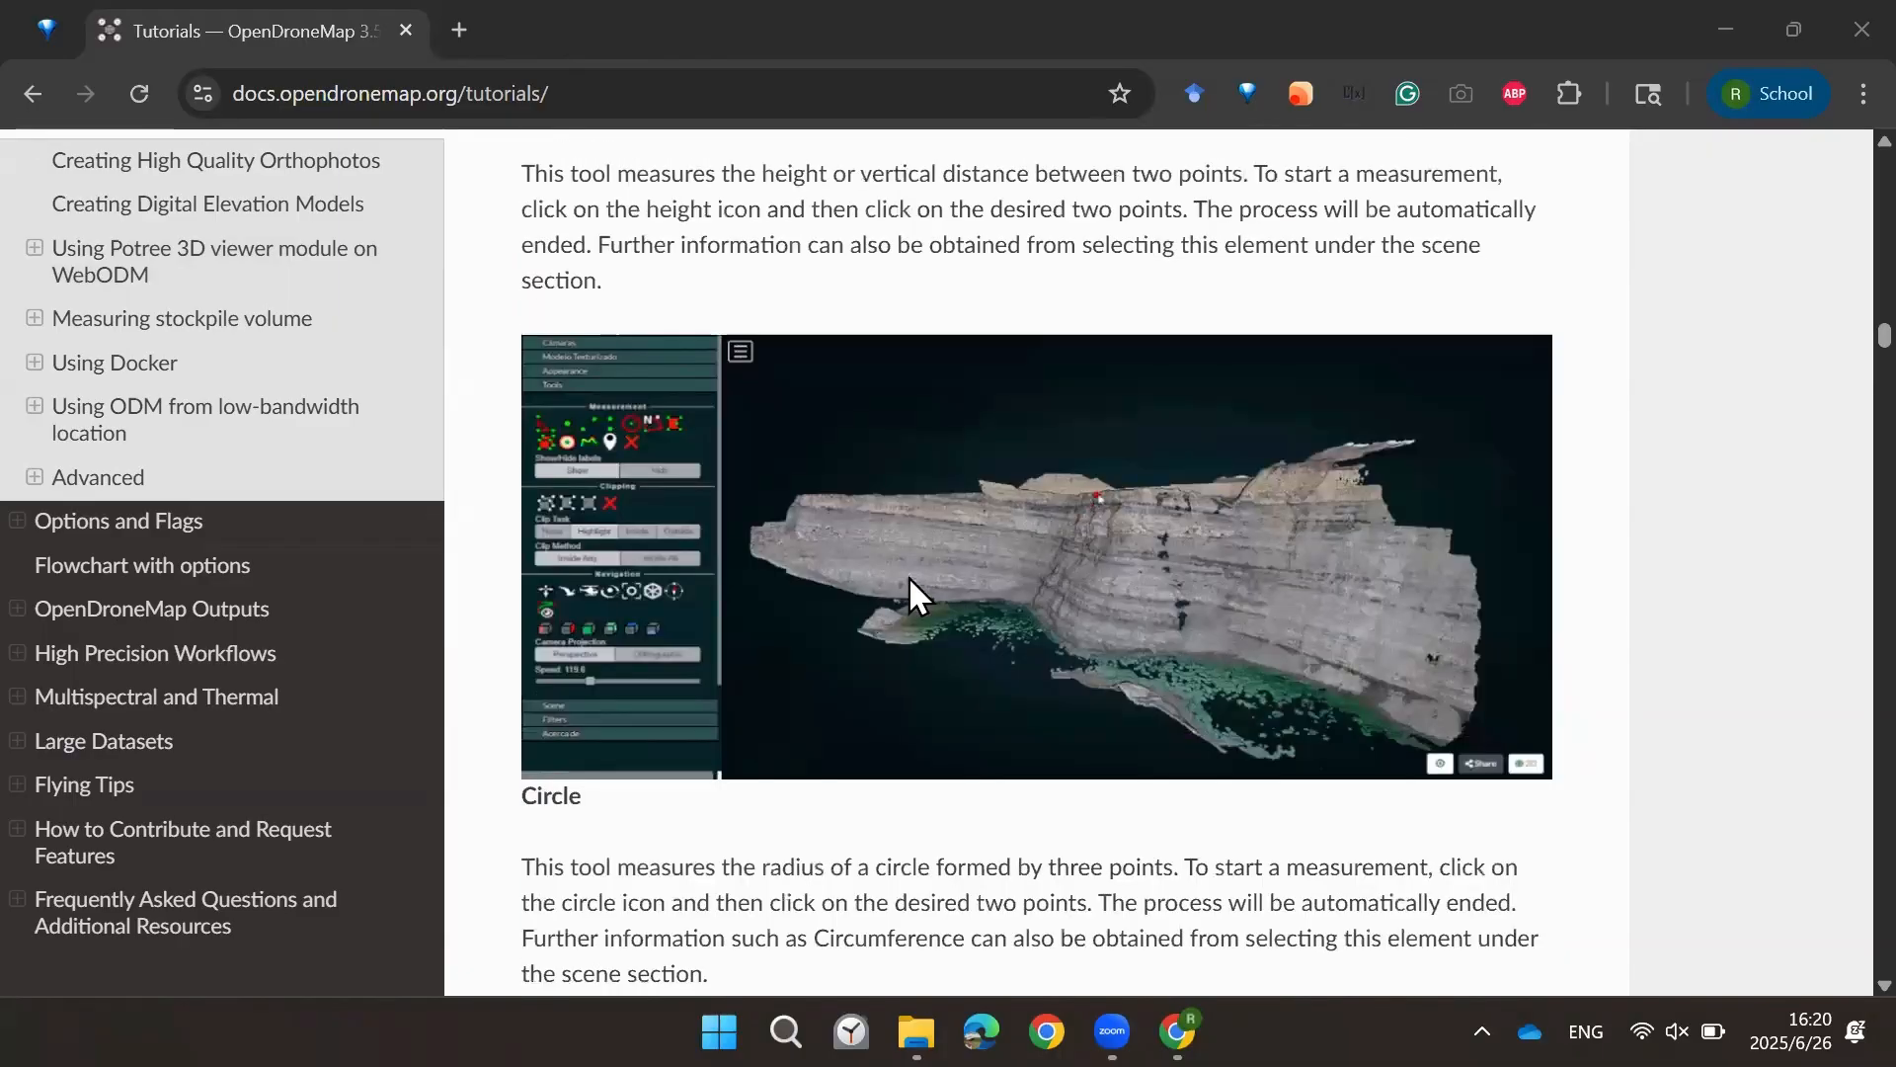
{"action": "scroll", "coordinate": [909, 577], "scroll_direction": "down", "scroll_amount": 6}
{"action": "scroll", "coordinate": [909, 577], "scroll_direction": "up", "scroll_amount": 1}
{"action": "scroll", "coordinate": [910, 579], "scroll_direction": "up", "scroll_amount": 9}
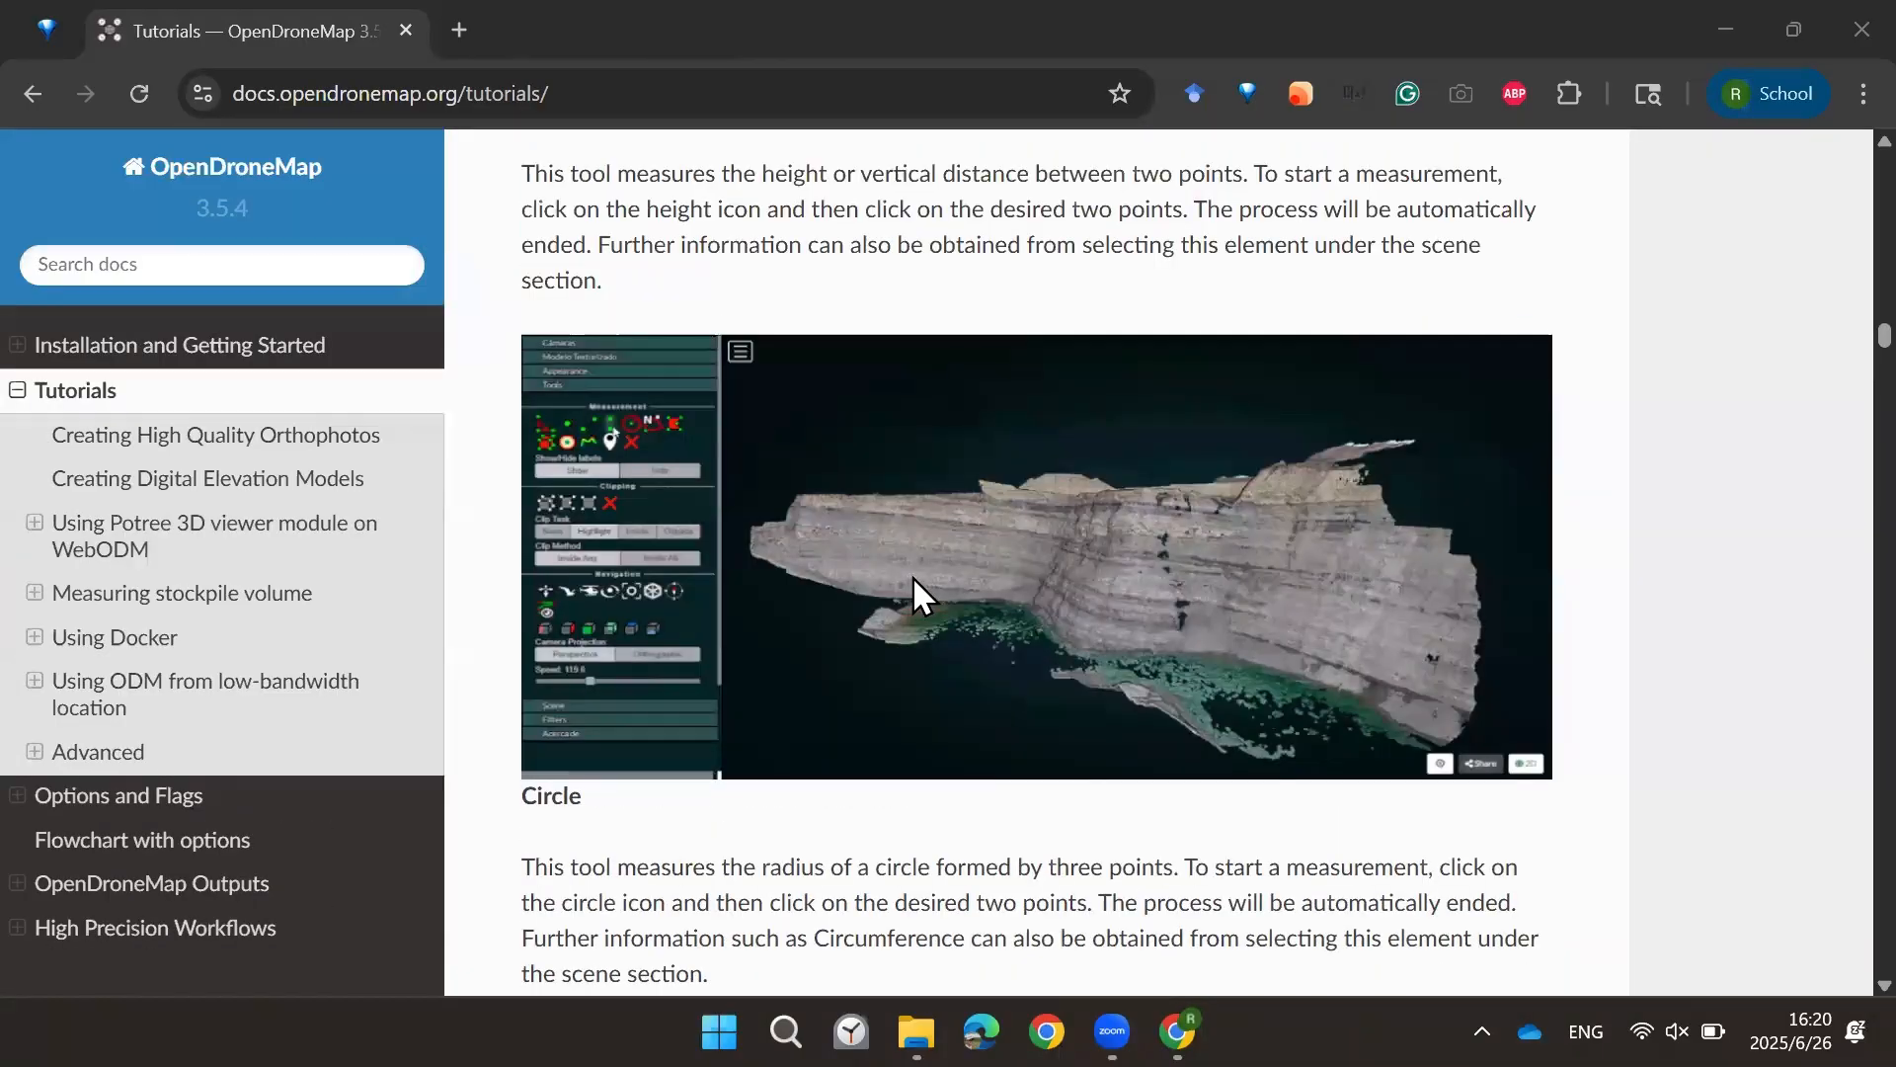
{"action": "scroll", "coordinate": [928, 676], "scroll_direction": "down", "scroll_amount": 3}
{"action": "scroll", "coordinate": [926, 676], "scroll_direction": "up", "scroll_amount": 20}
{"action": "scroll", "coordinate": [897, 673], "scroll_direction": "up", "scroll_amount": 4}
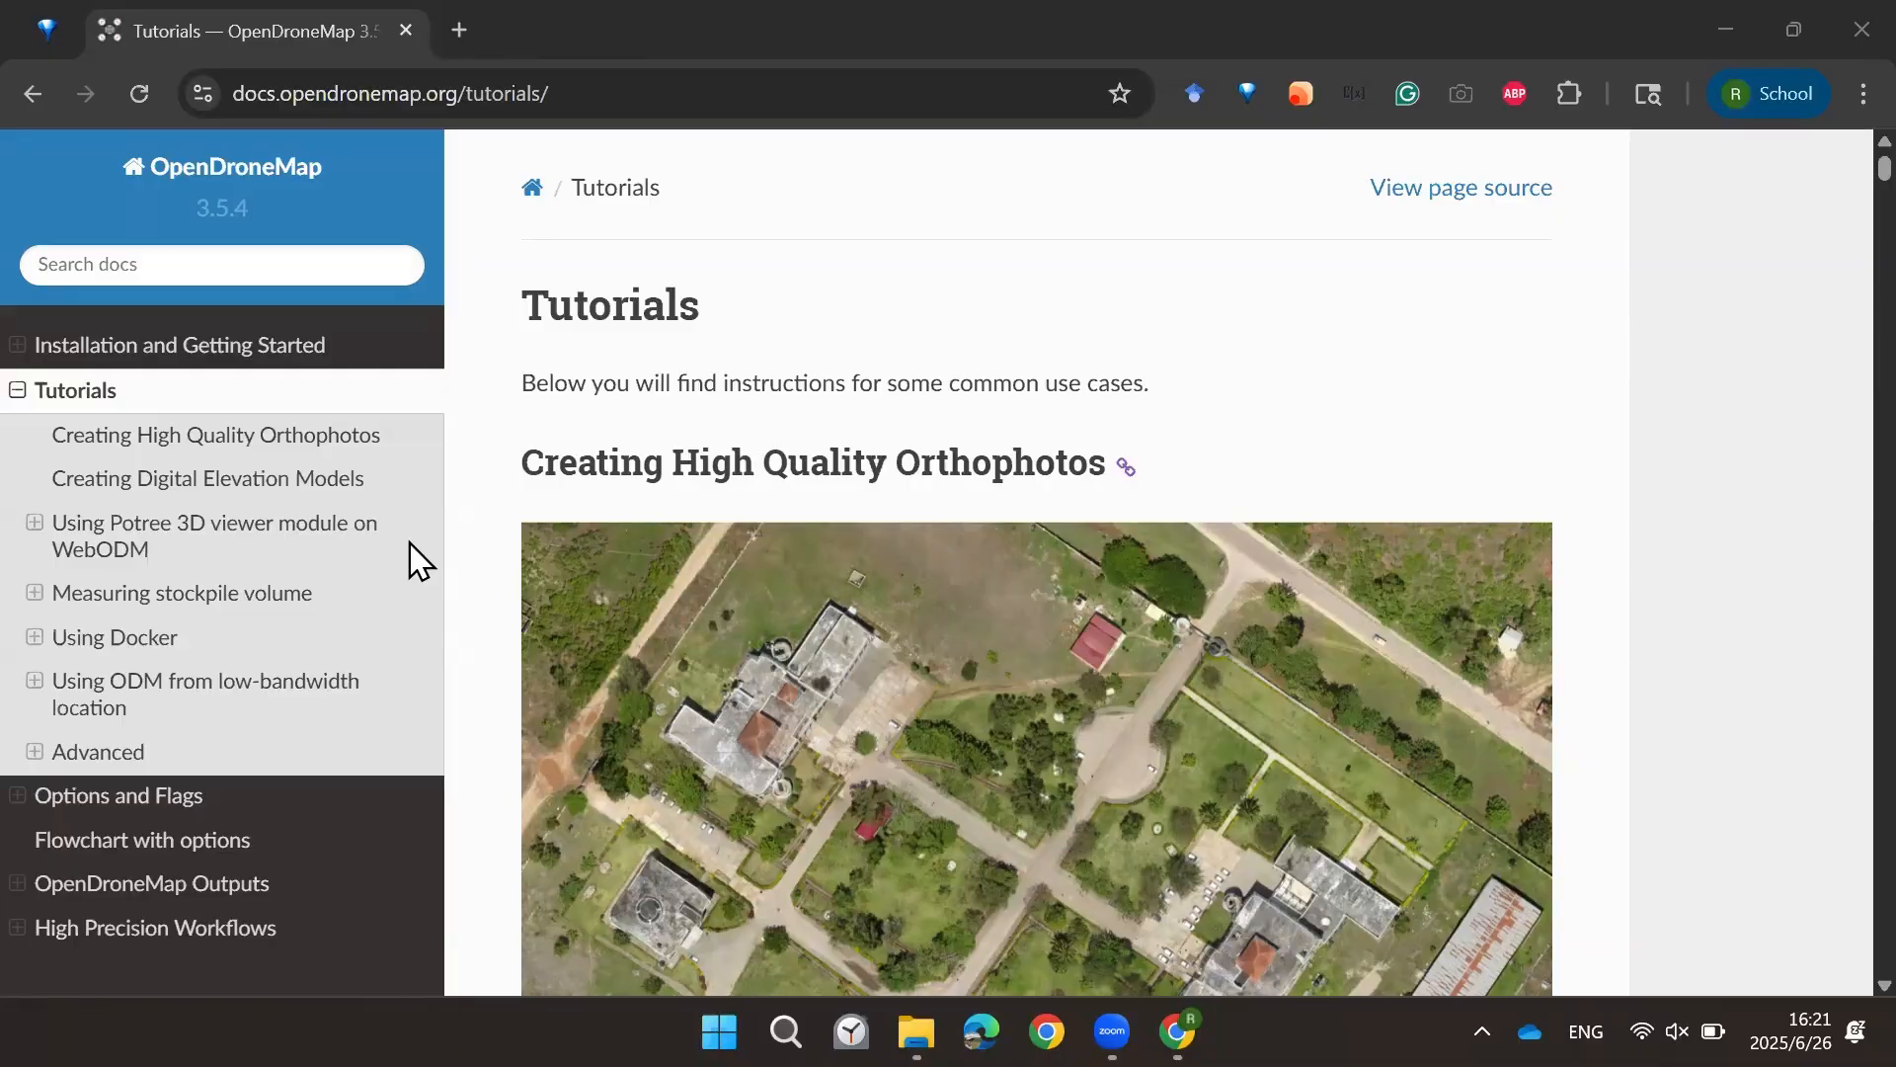
Step: Open the Installation and Getting Started page and read the quickstart and hardware recommendations
{"action": "left_click", "coordinate": [208, 351]}
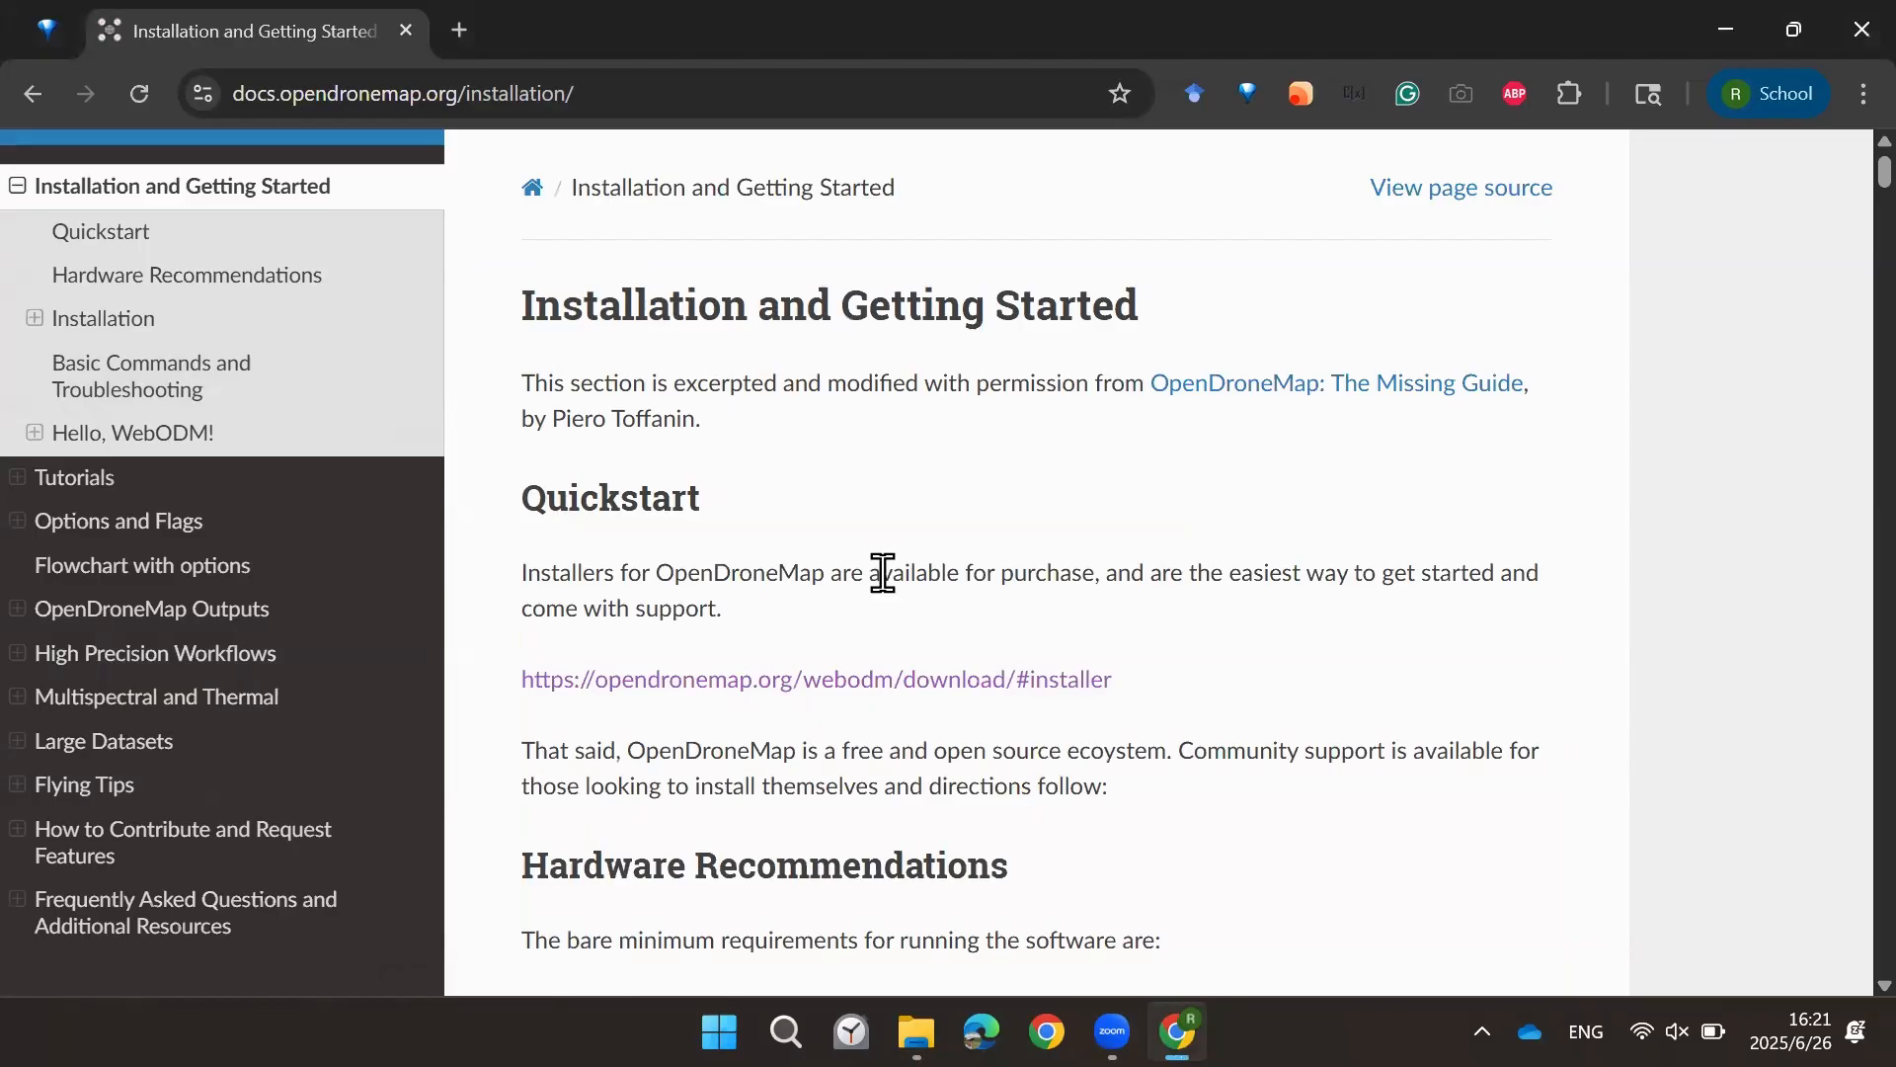
{"action": "scroll", "coordinate": [519, 533], "scroll_direction": "down", "scroll_amount": 3}
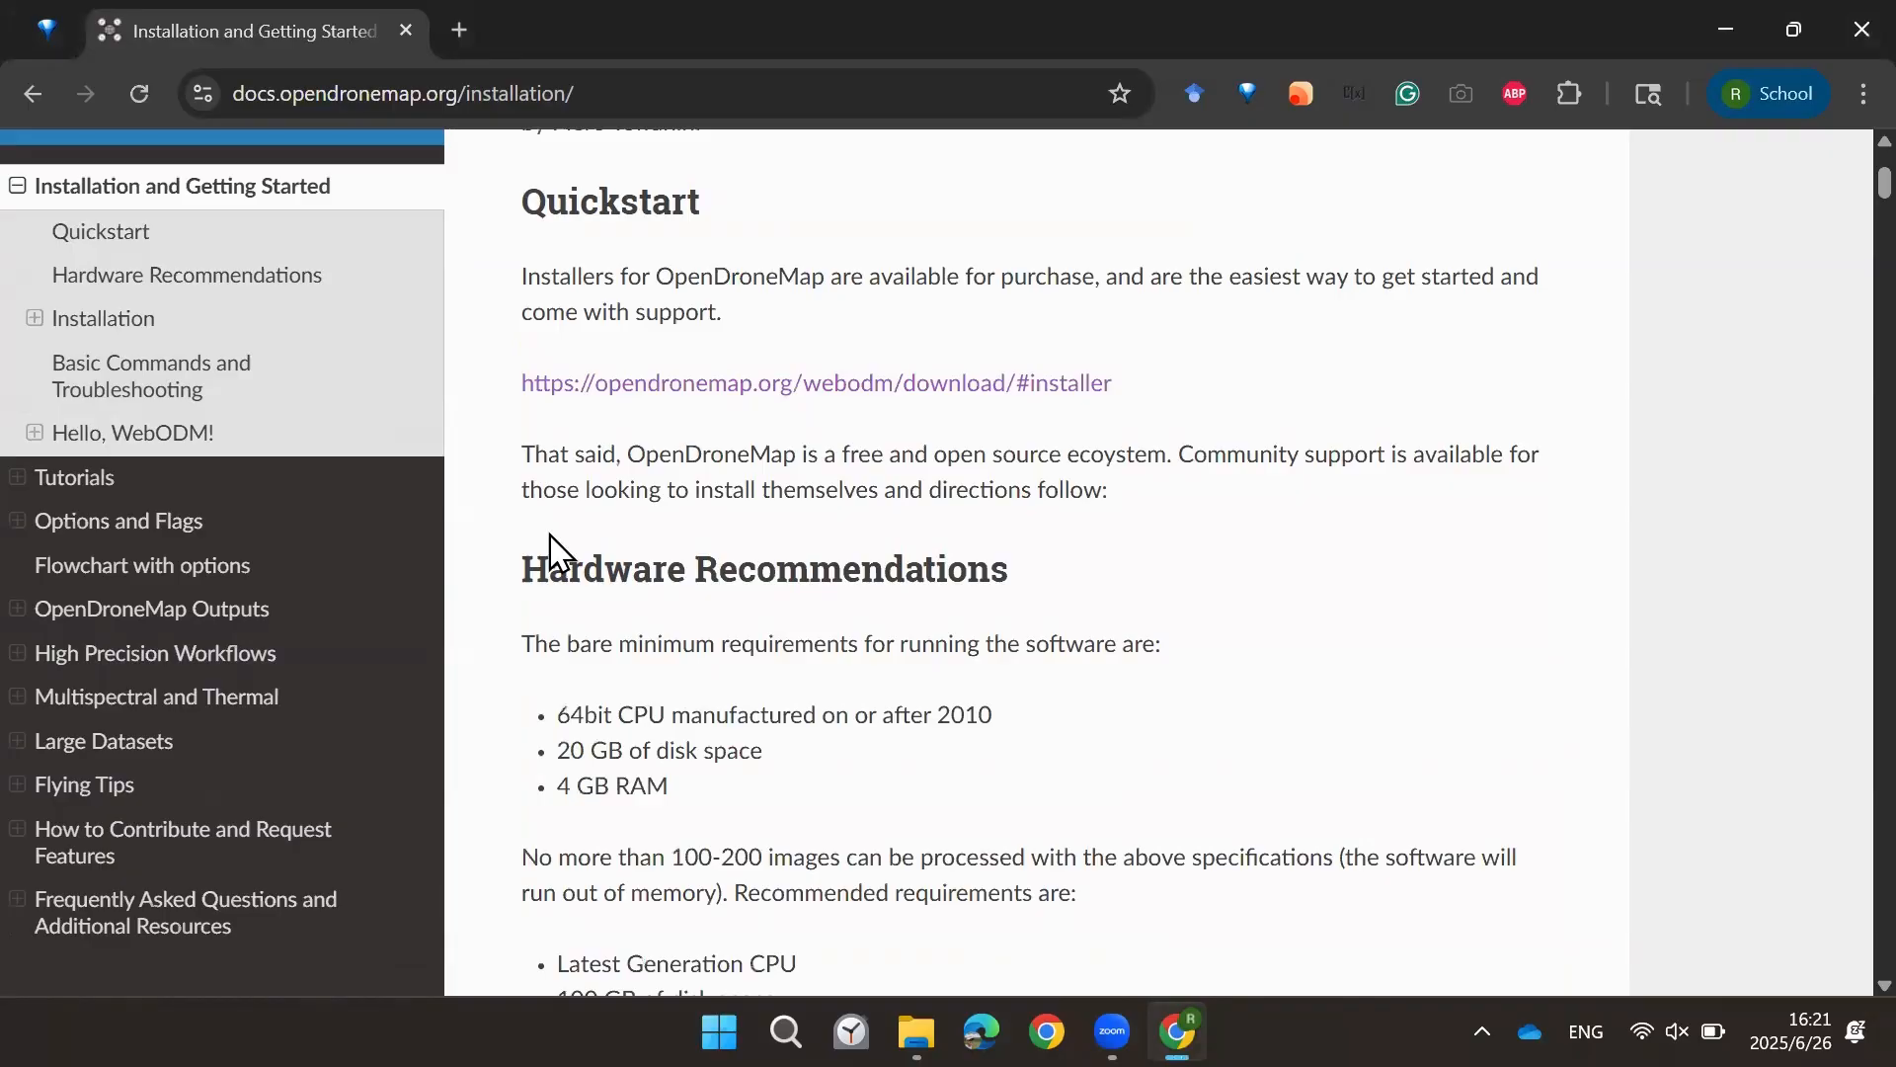
{"action": "scroll", "coordinate": [558, 541], "scroll_direction": "down", "scroll_amount": 3}
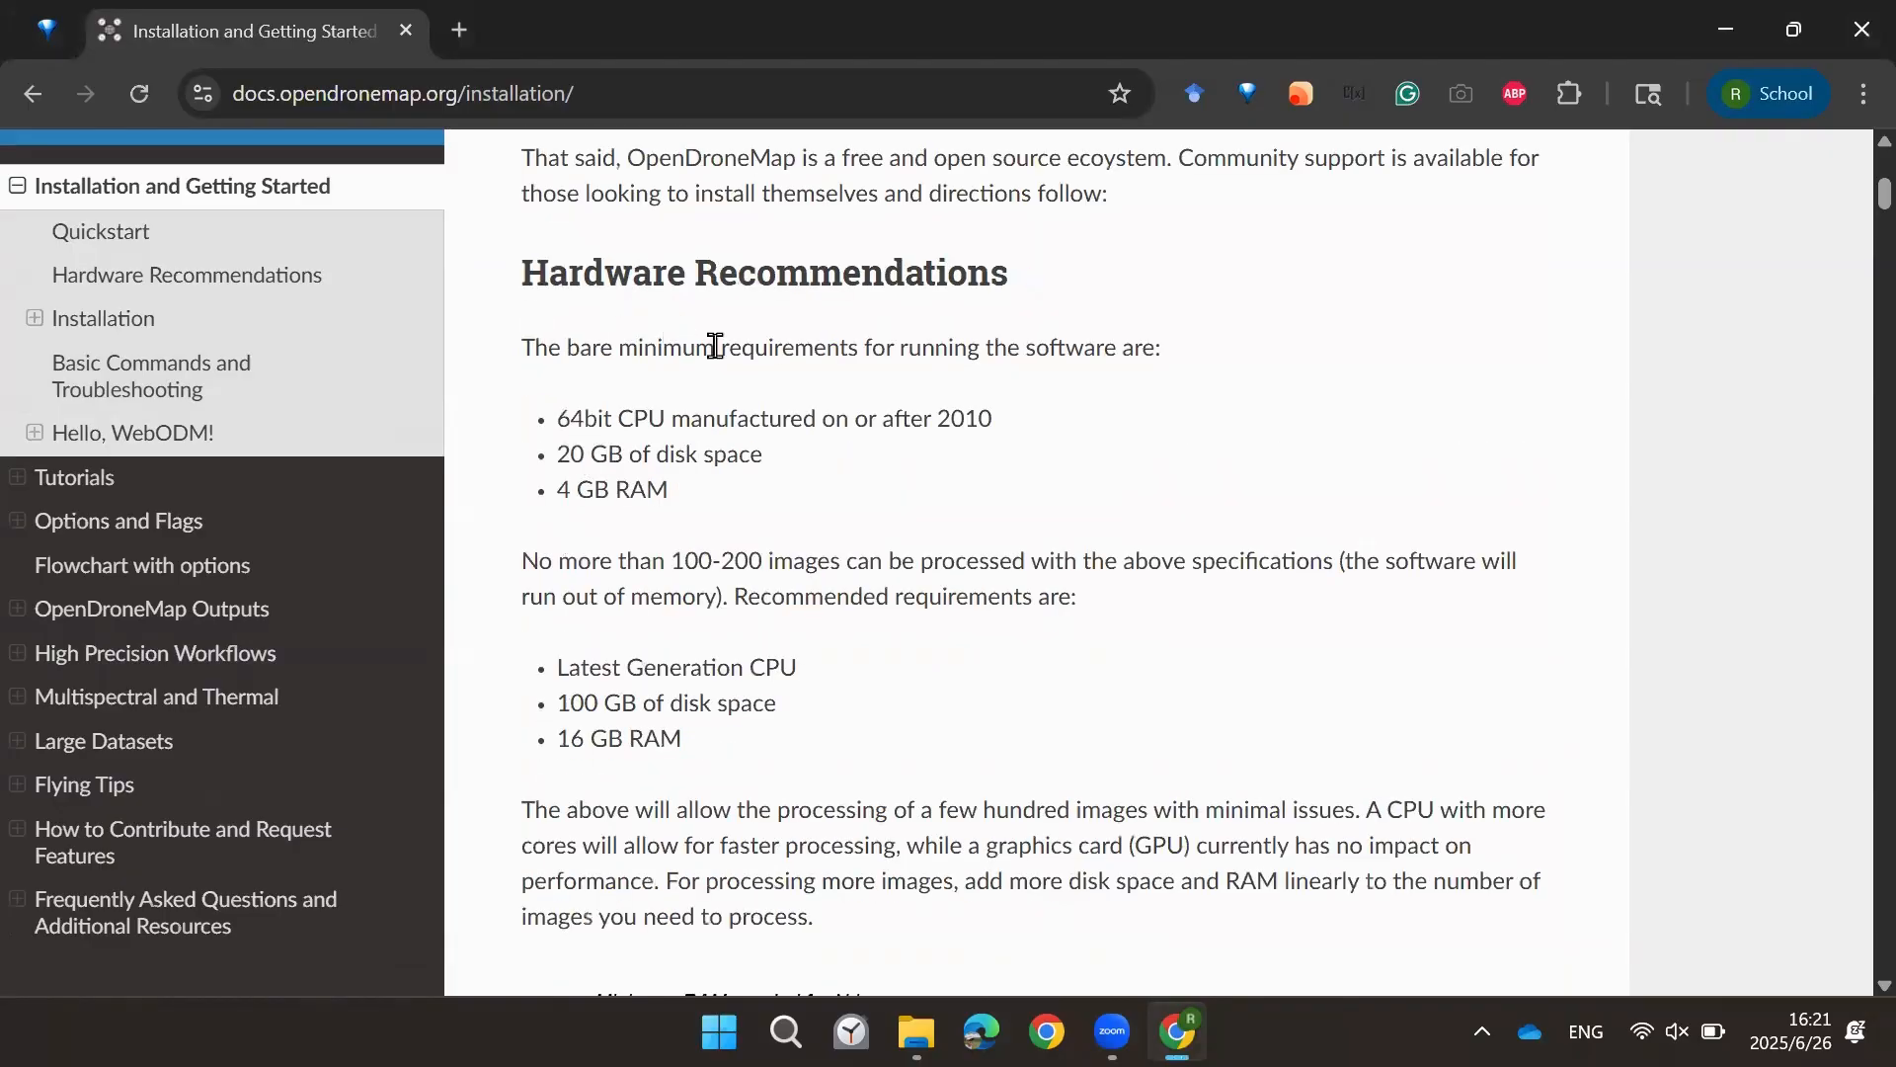
{"action": "scroll", "coordinate": [575, 508], "scroll_direction": "down", "scroll_amount": 3}
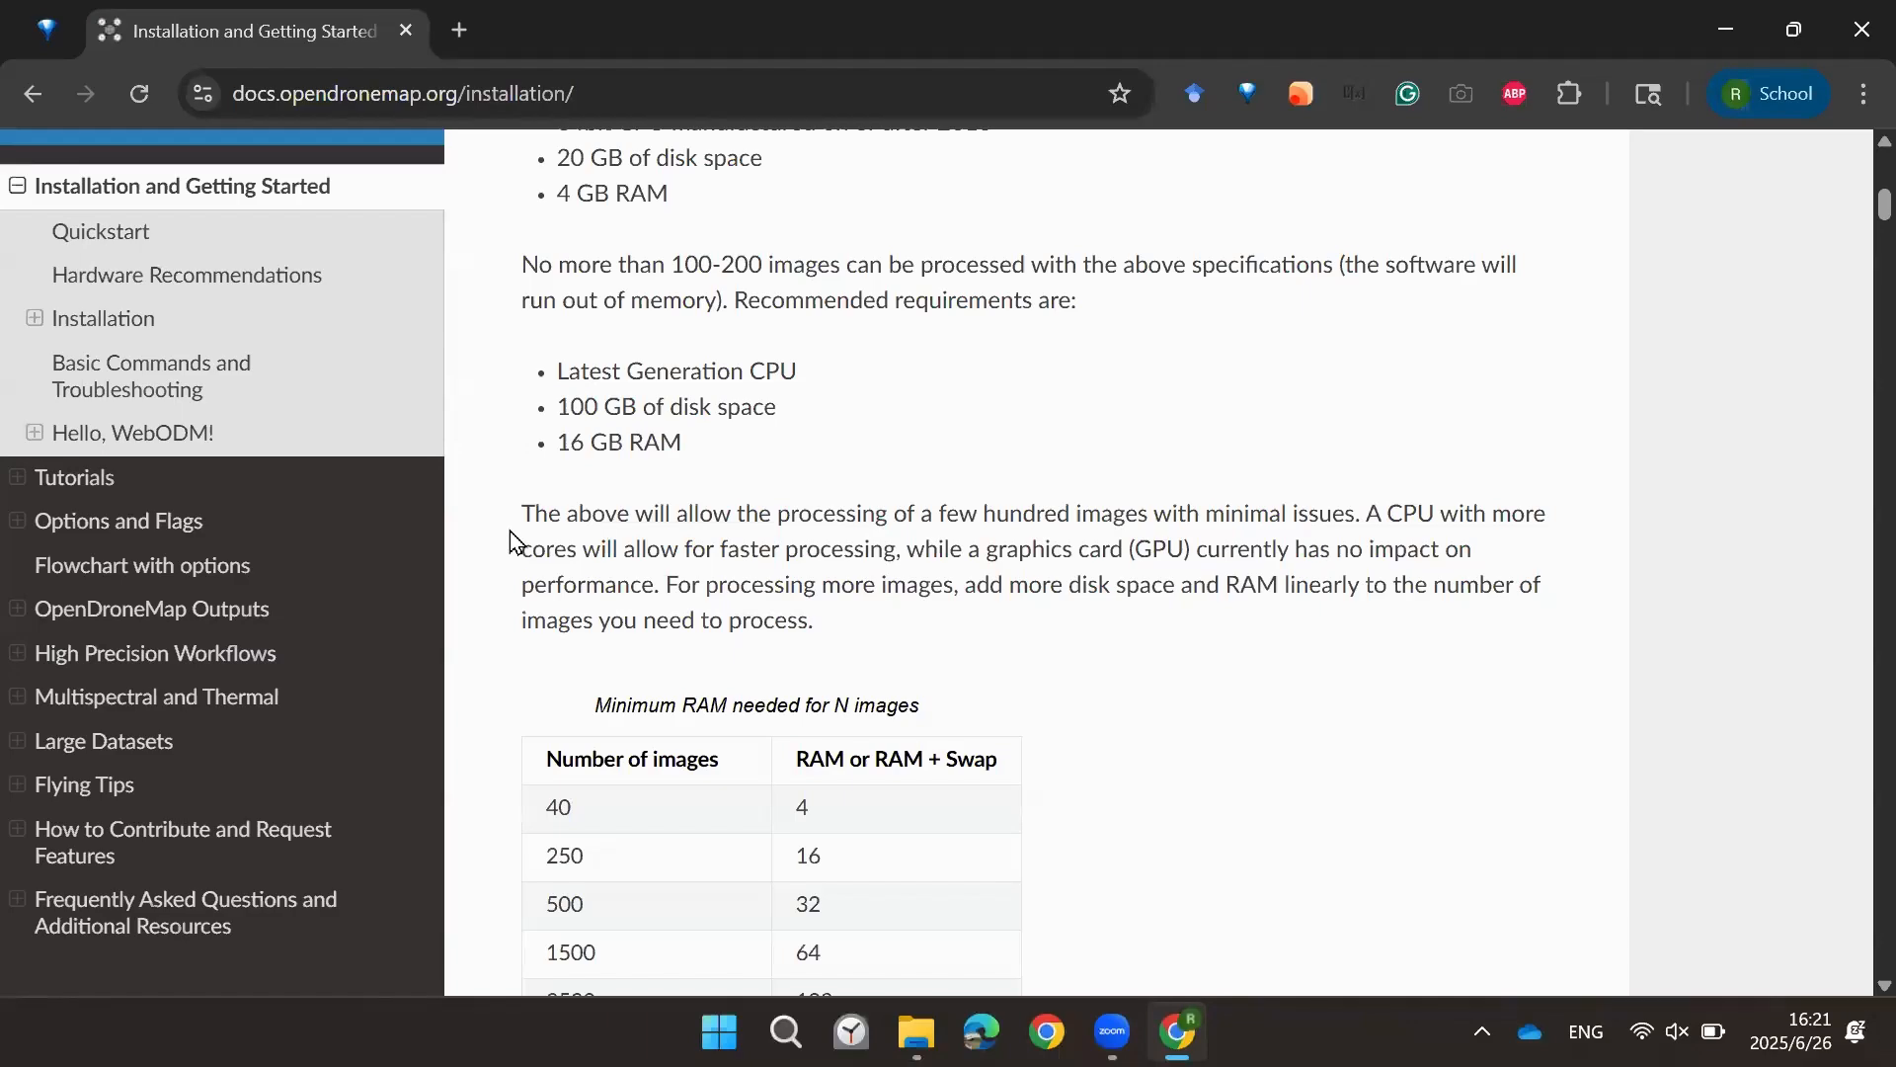
{"action": "scroll", "coordinate": [508, 538], "scroll_direction": "down", "scroll_amount": 3}
{"action": "scroll", "coordinate": [554, 510], "scroll_direction": "down", "scroll_amount": 3}
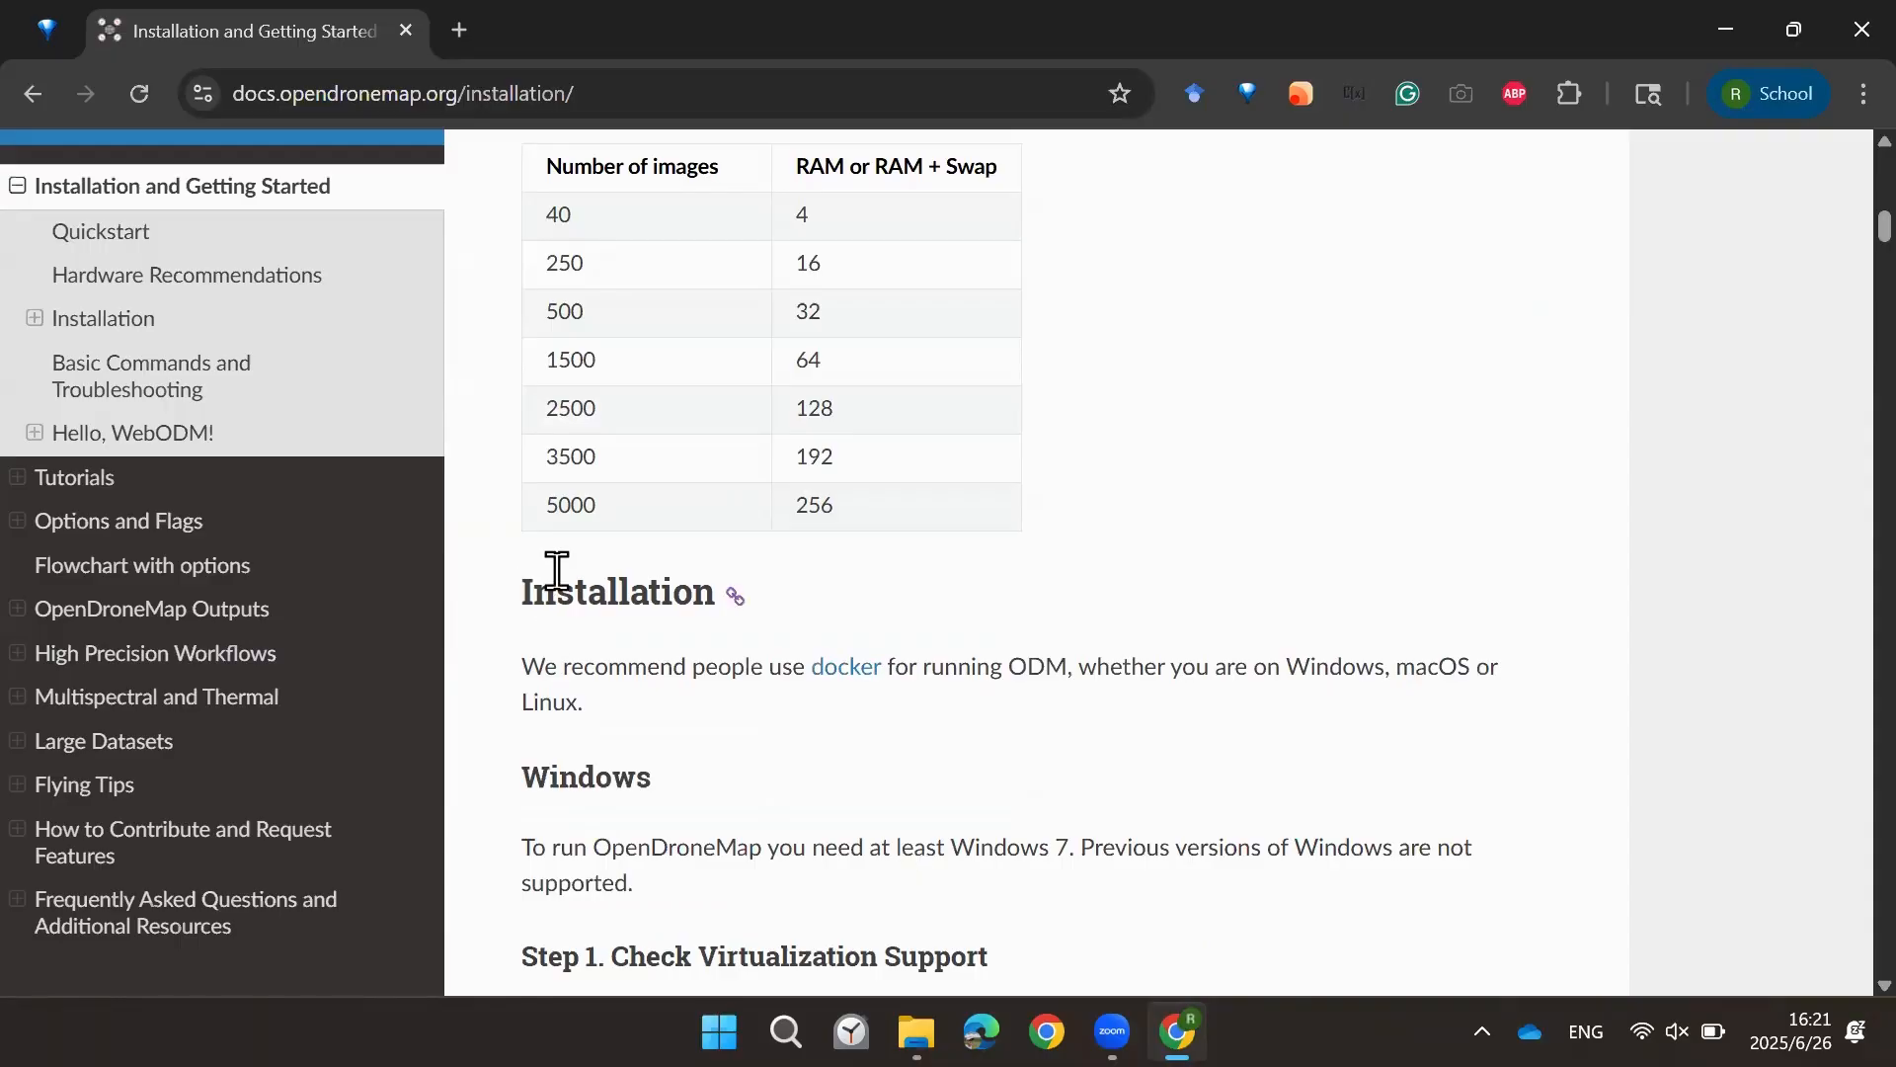
{"action": "scroll", "coordinate": [548, 576], "scroll_direction": "down", "scroll_amount": 3}
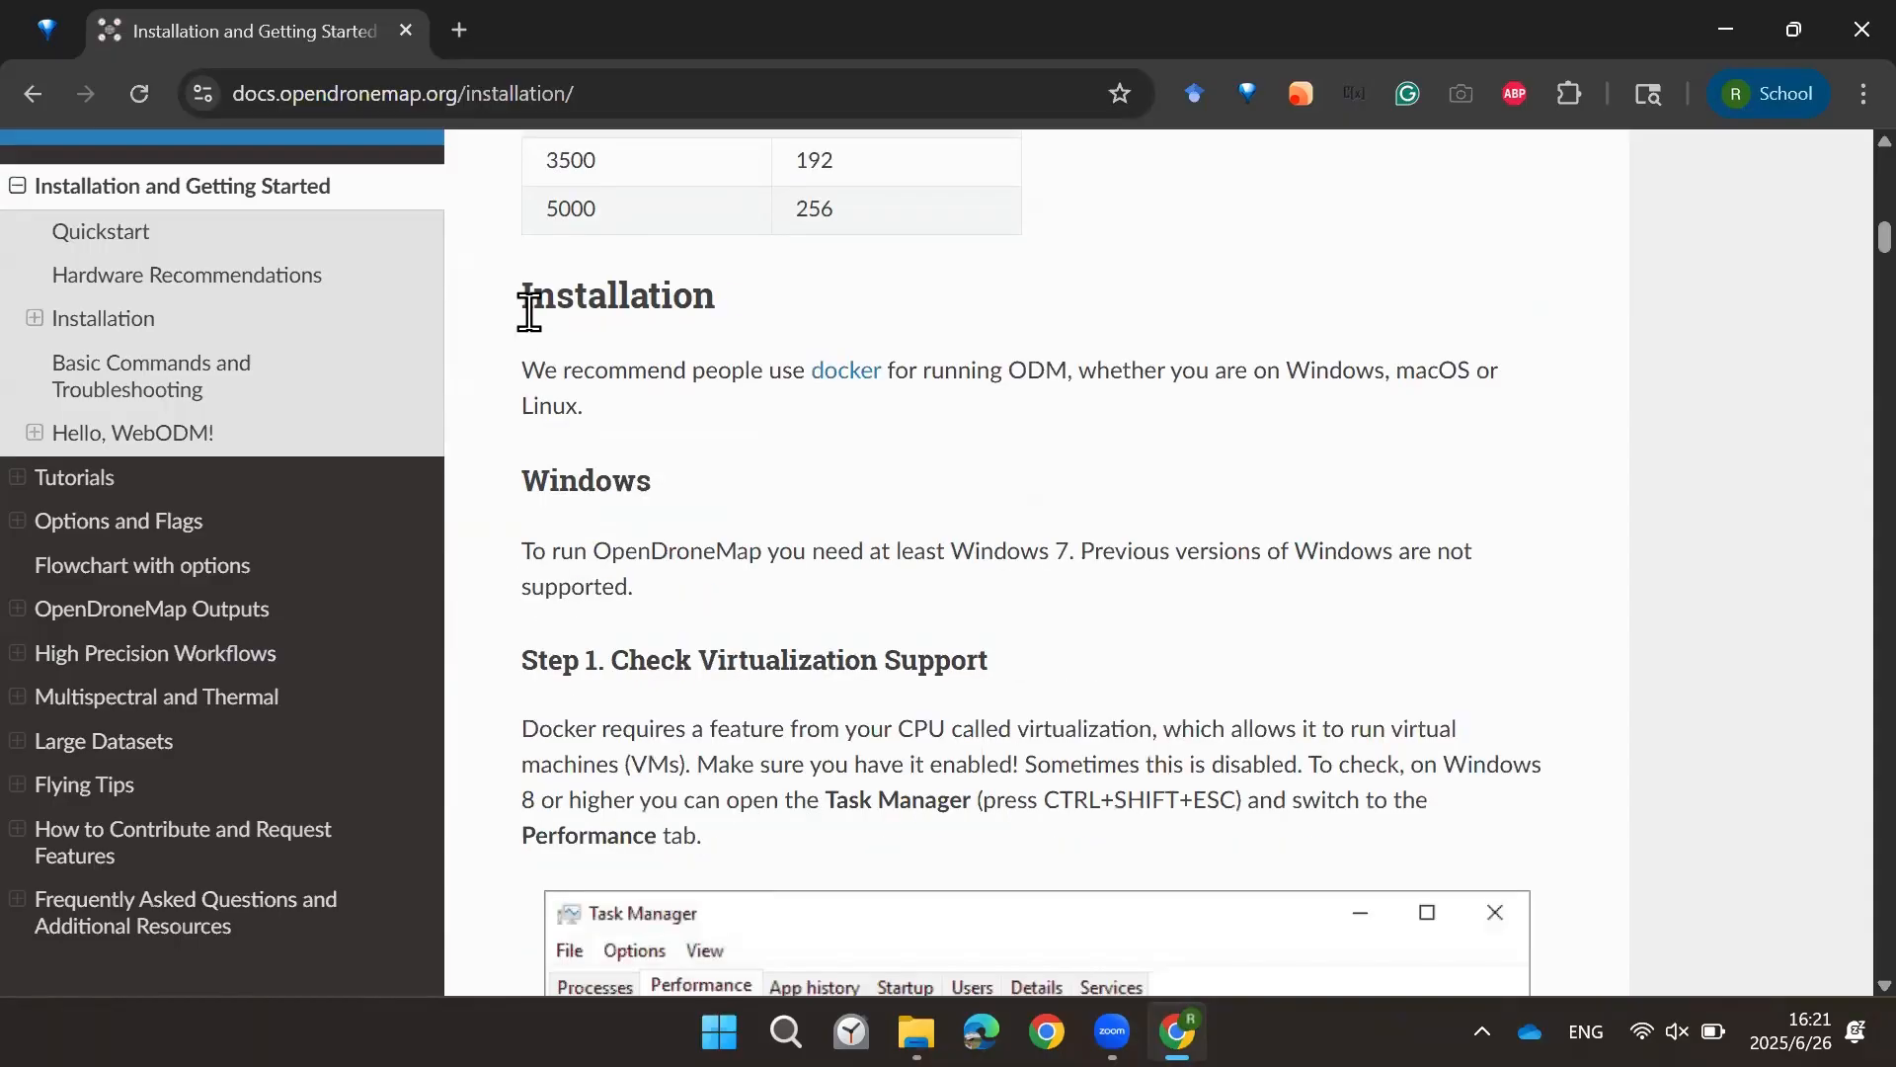
Step: Highlight the Installation heading and the recommendation to use docker for running ODM
{"action": "left_click_drag", "start_coordinate": [522, 298], "coordinate": [701, 307]}
{"action": "left_click_drag", "start_coordinate": [627, 365], "coordinate": [609, 366]}
{"action": "left_click_drag", "start_coordinate": [924, 376], "coordinate": [1070, 374]}
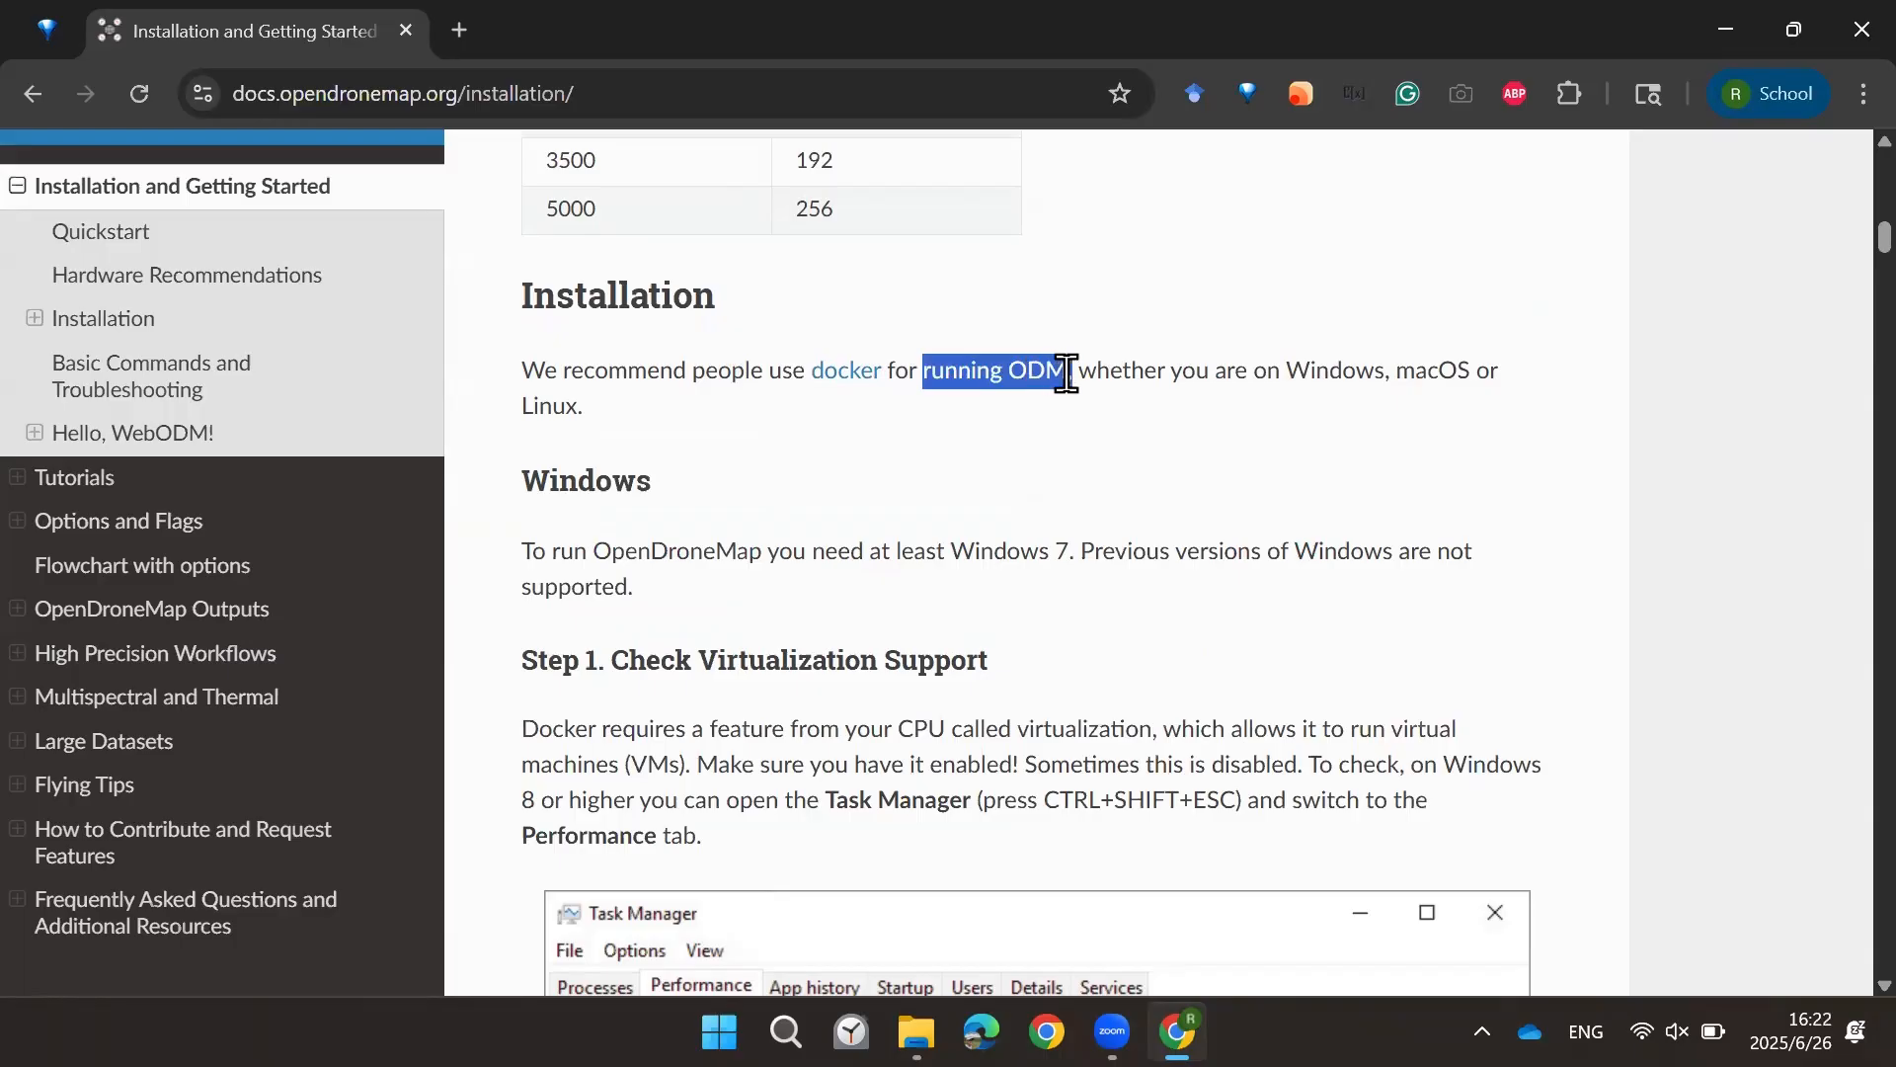
{"action": "left_click", "coordinate": [1049, 392]}
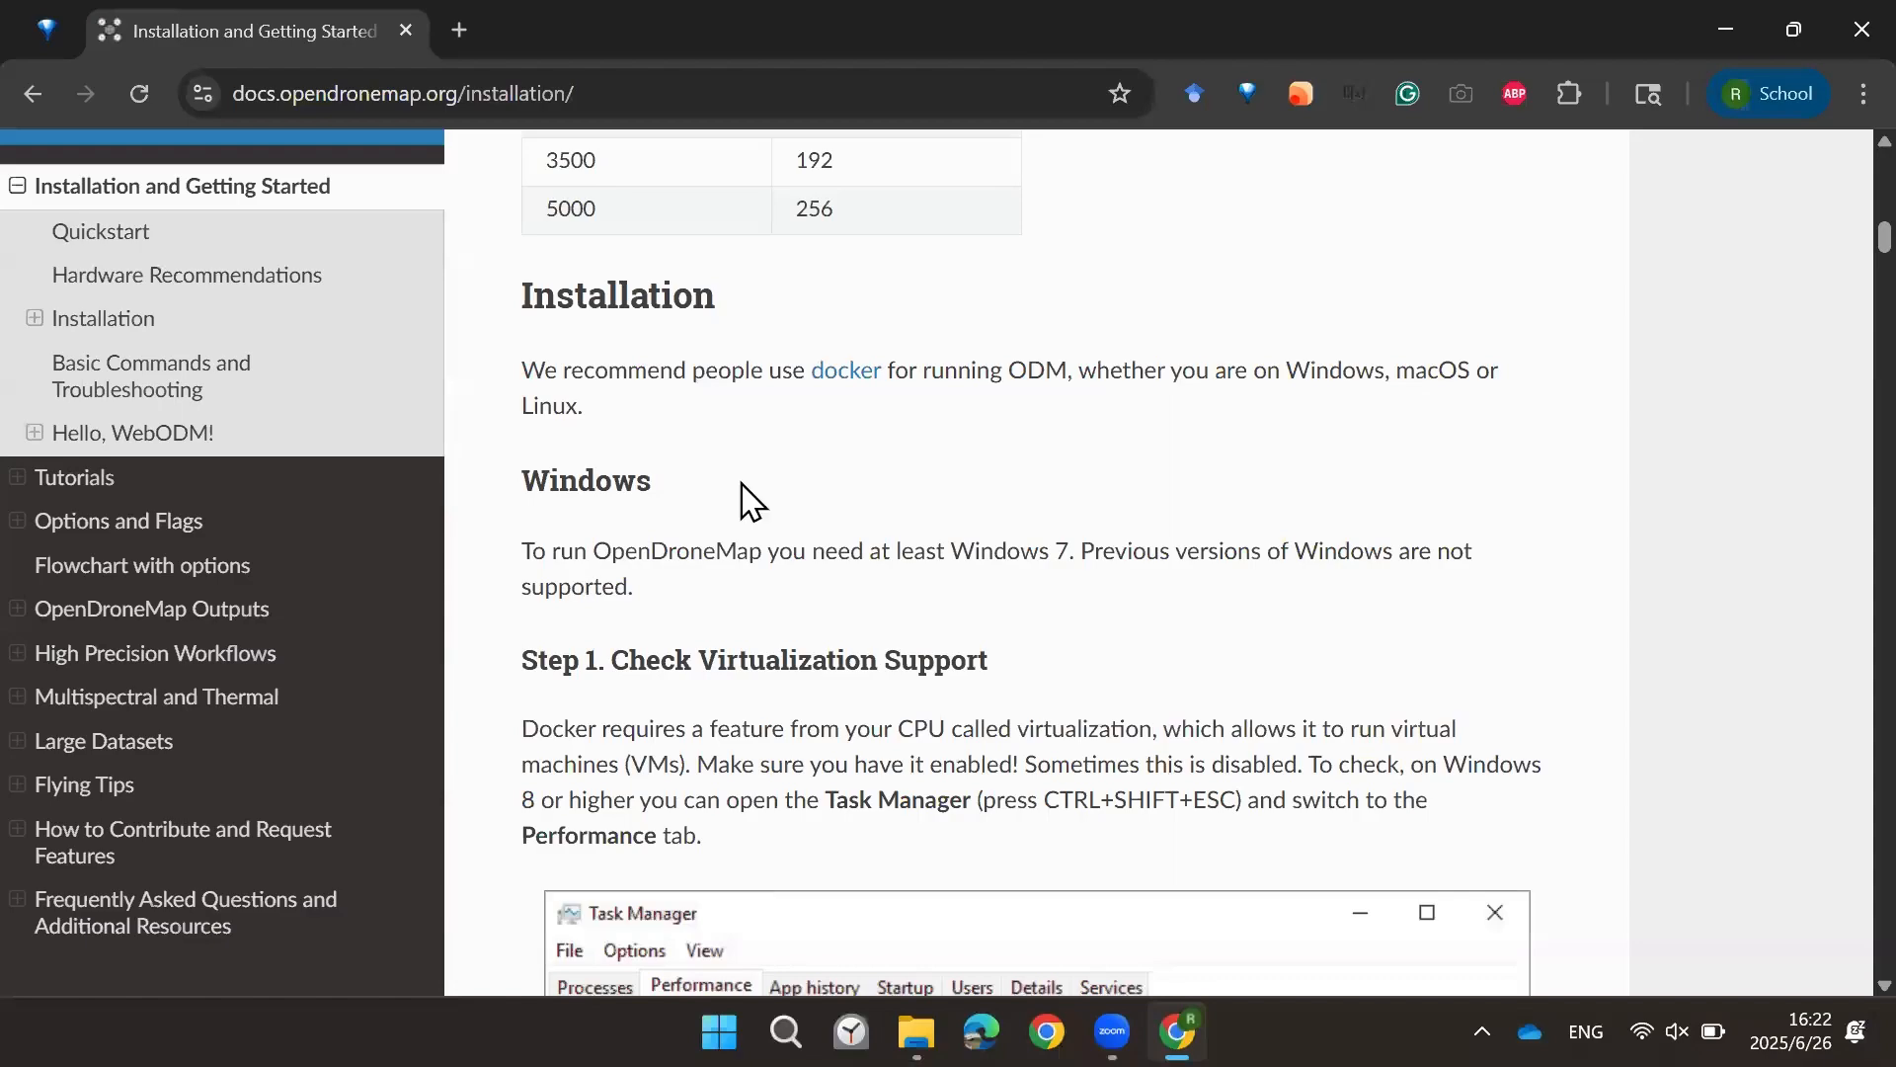
Step: Open Task Manager's Performance view to check whether CPU virtualization is enabled, then close it
{"action": "scroll", "coordinate": [681, 534], "scroll_direction": "down", "scroll_amount": 3}
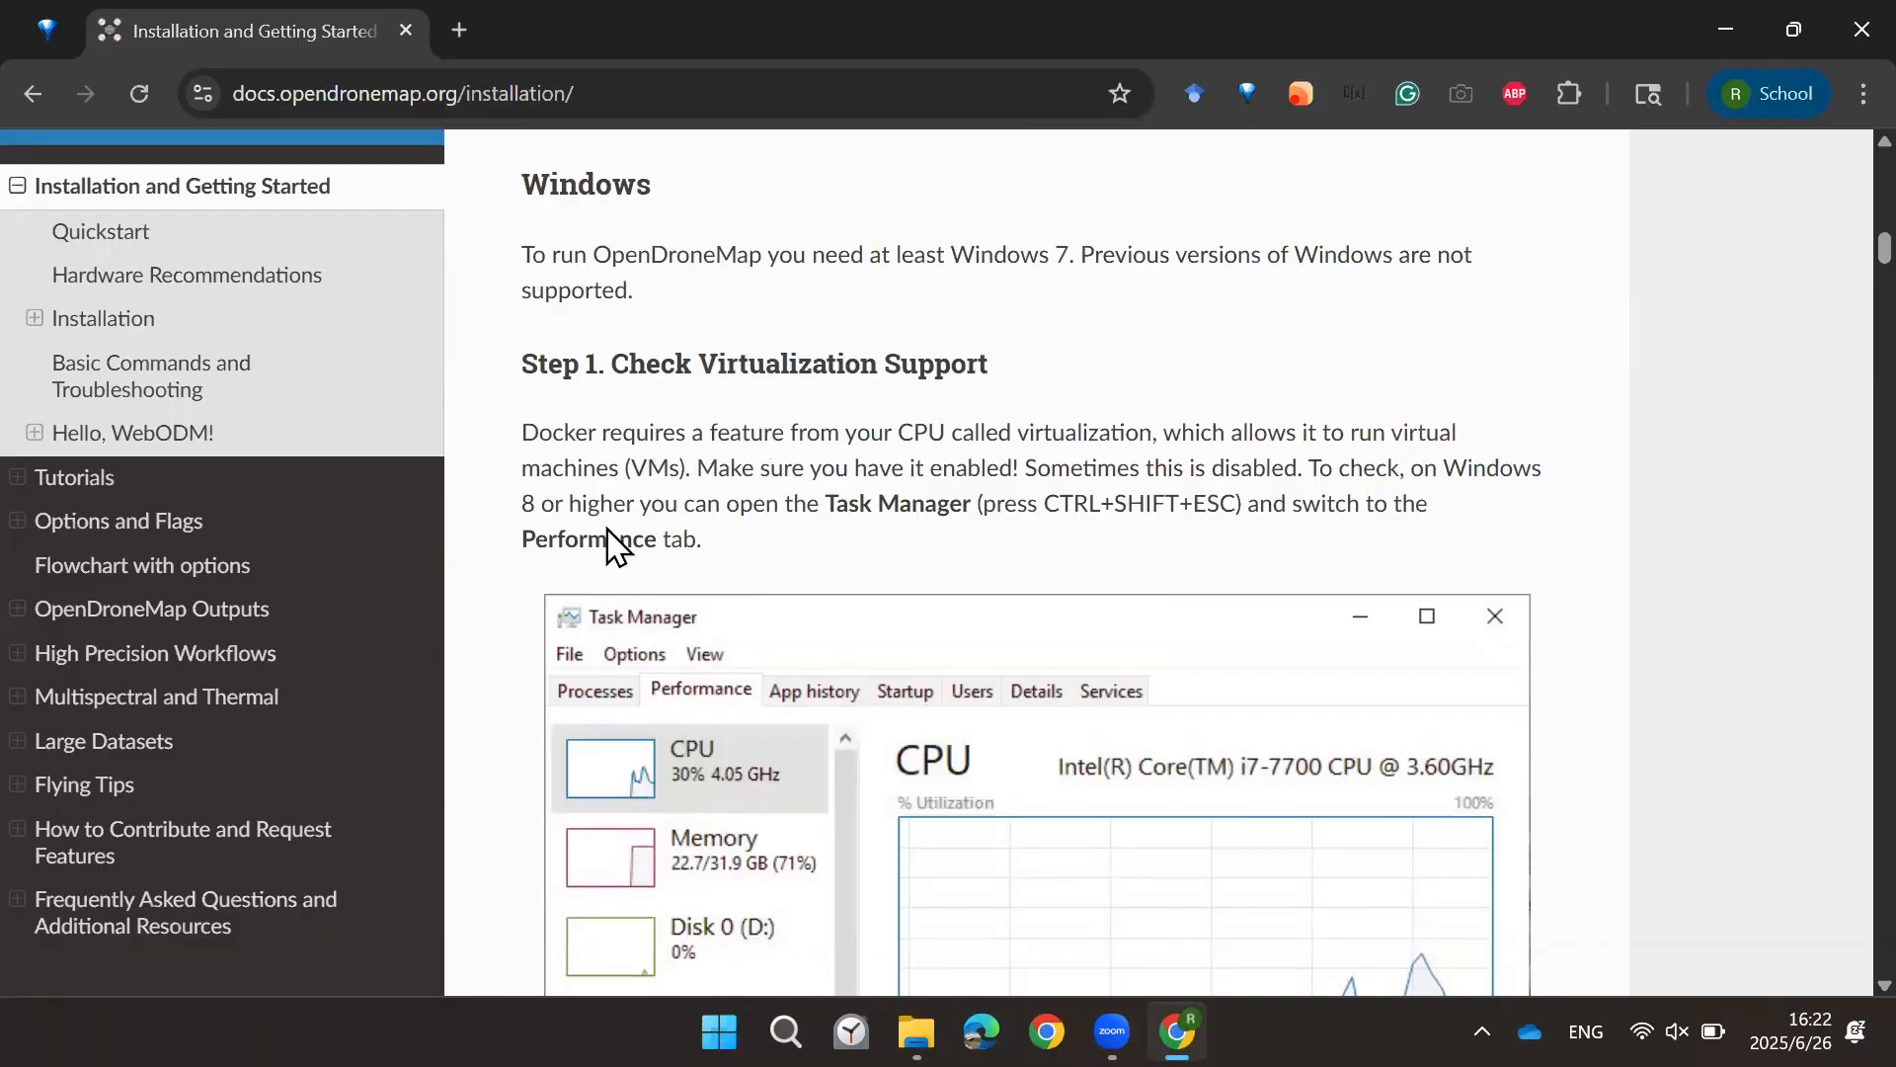
{"action": "scroll", "coordinate": [619, 501], "scroll_direction": "down", "scroll_amount": 3}
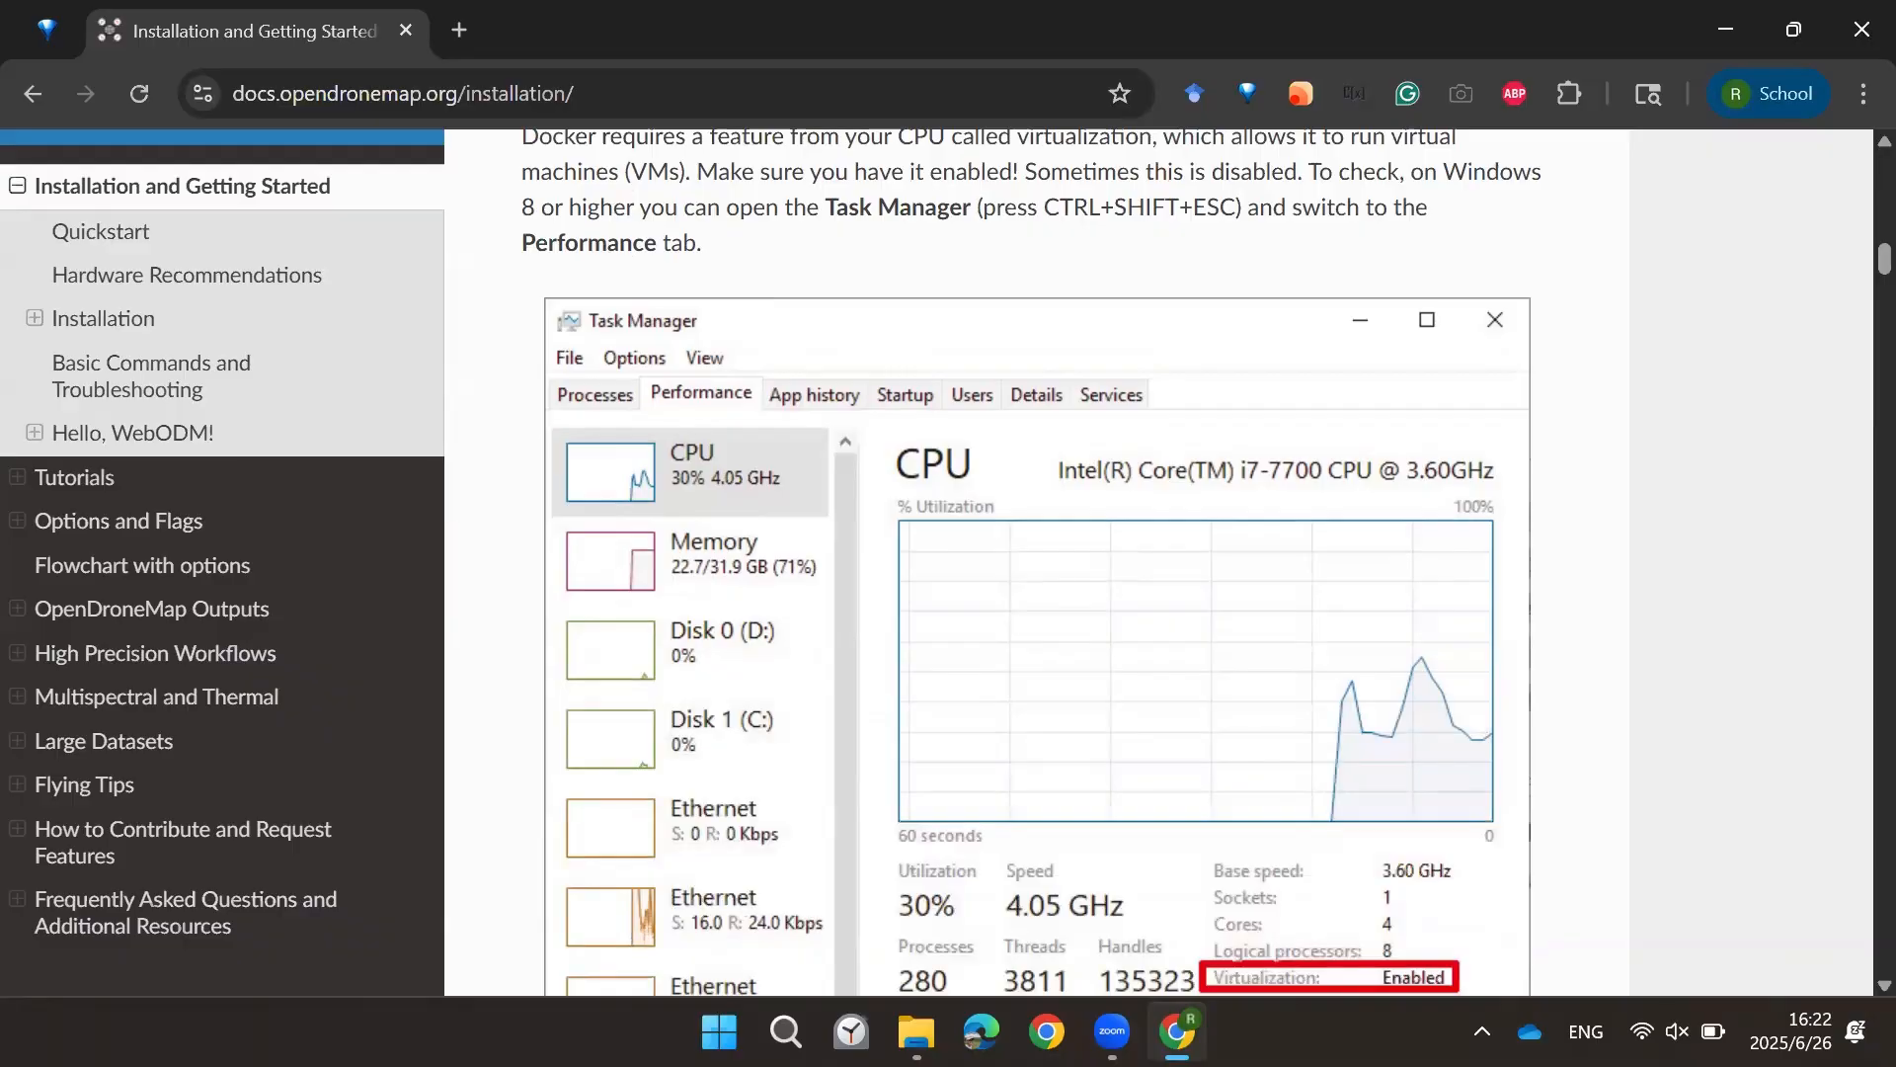
{"action": "right_click", "coordinate": [1302, 1032]}
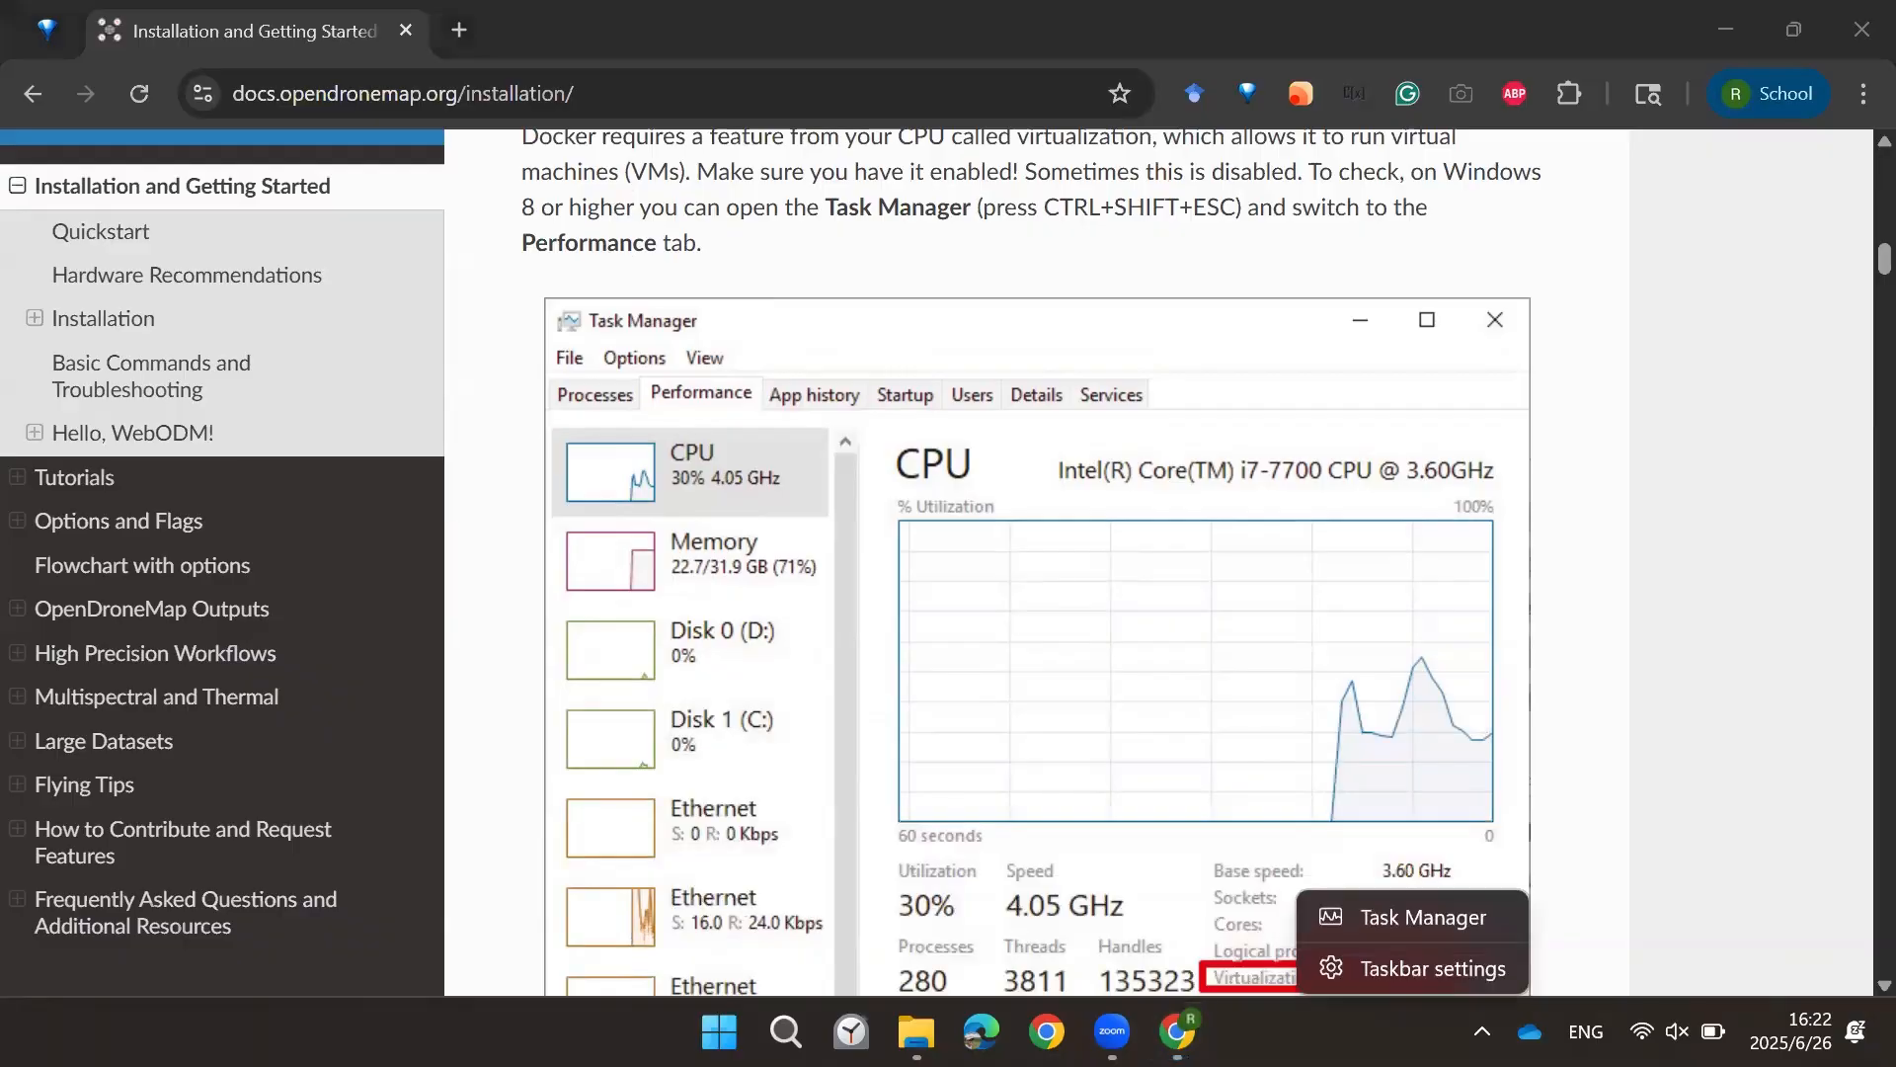
{"action": "left_click", "coordinate": [1367, 934]}
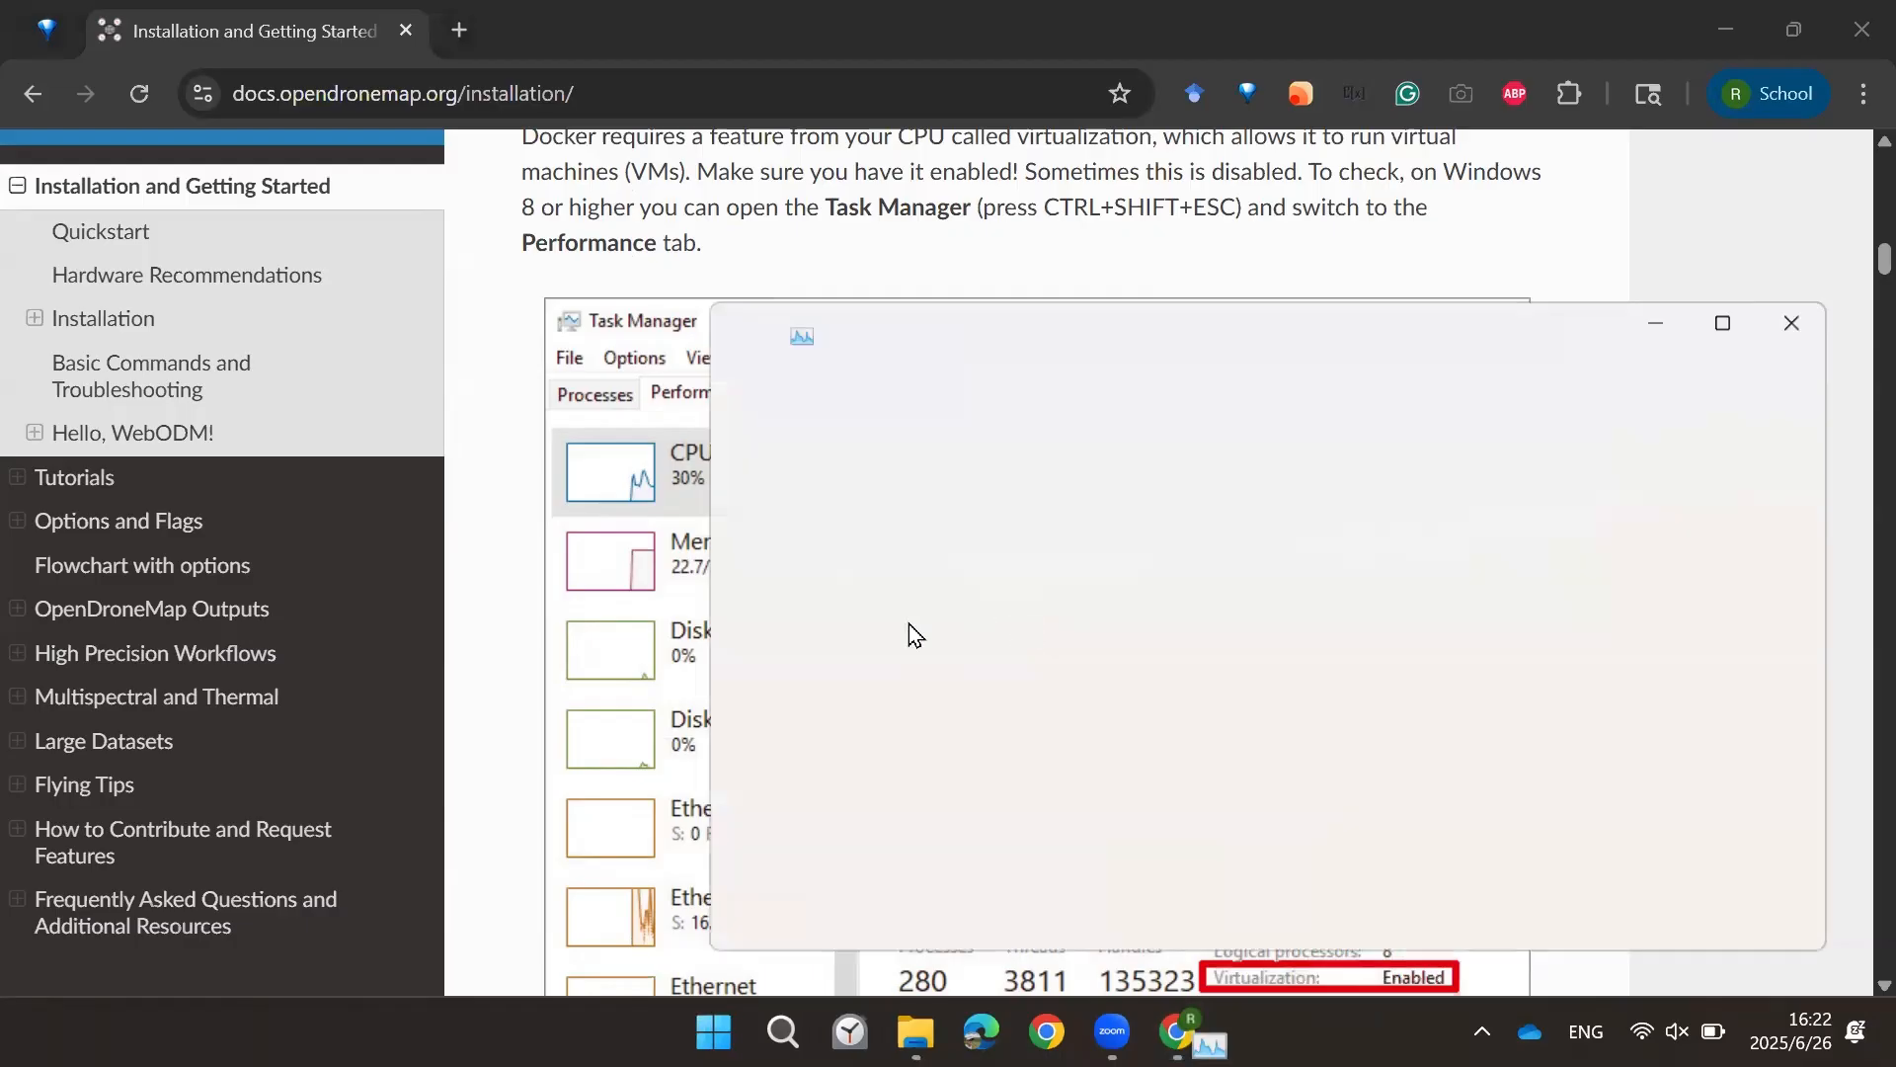
{"action": "left_click", "coordinate": [904, 526]}
{"action": "left_click_drag", "start_coordinate": [1203, 333], "coordinate": [871, 251]}
{"action": "left_click_drag", "start_coordinate": [1172, 864], "coordinate": [1306, 858]}
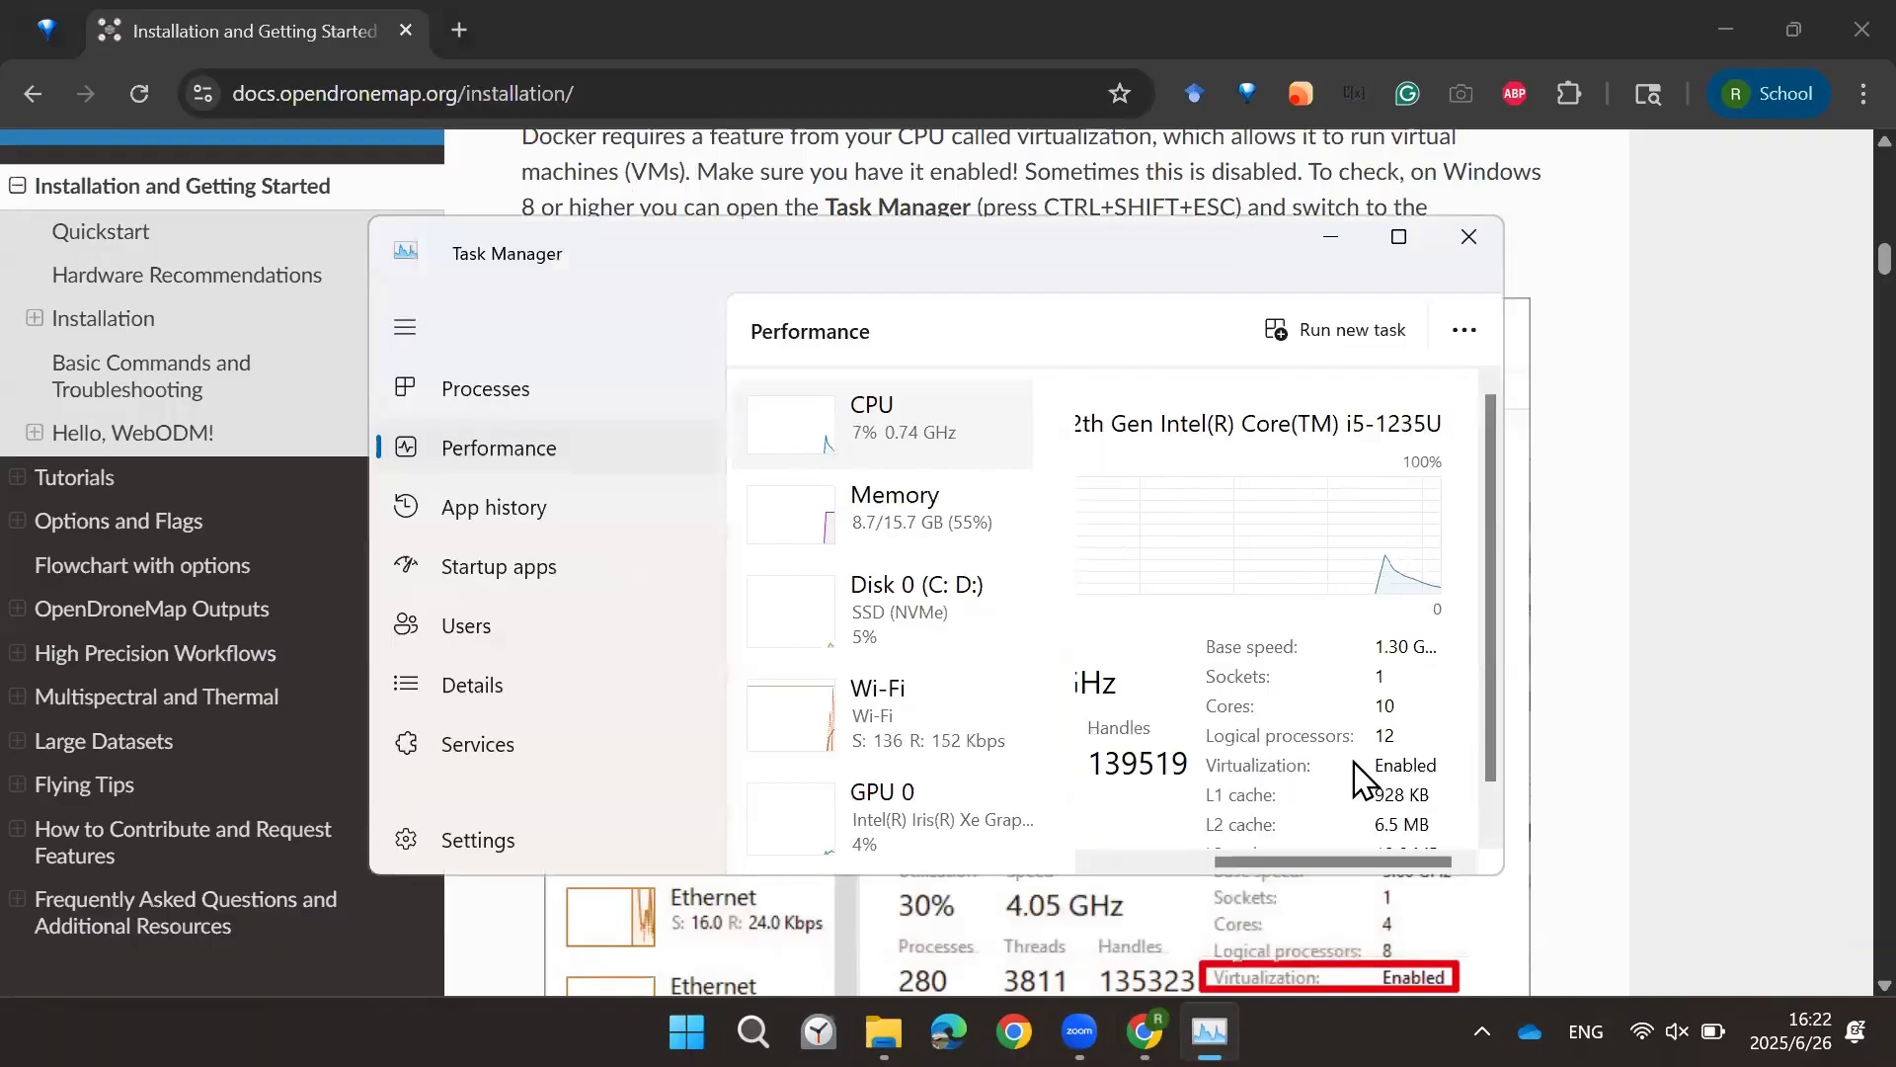
{"action": "left_click_drag", "start_coordinate": [1336, 862], "coordinate": [1497, 849]}
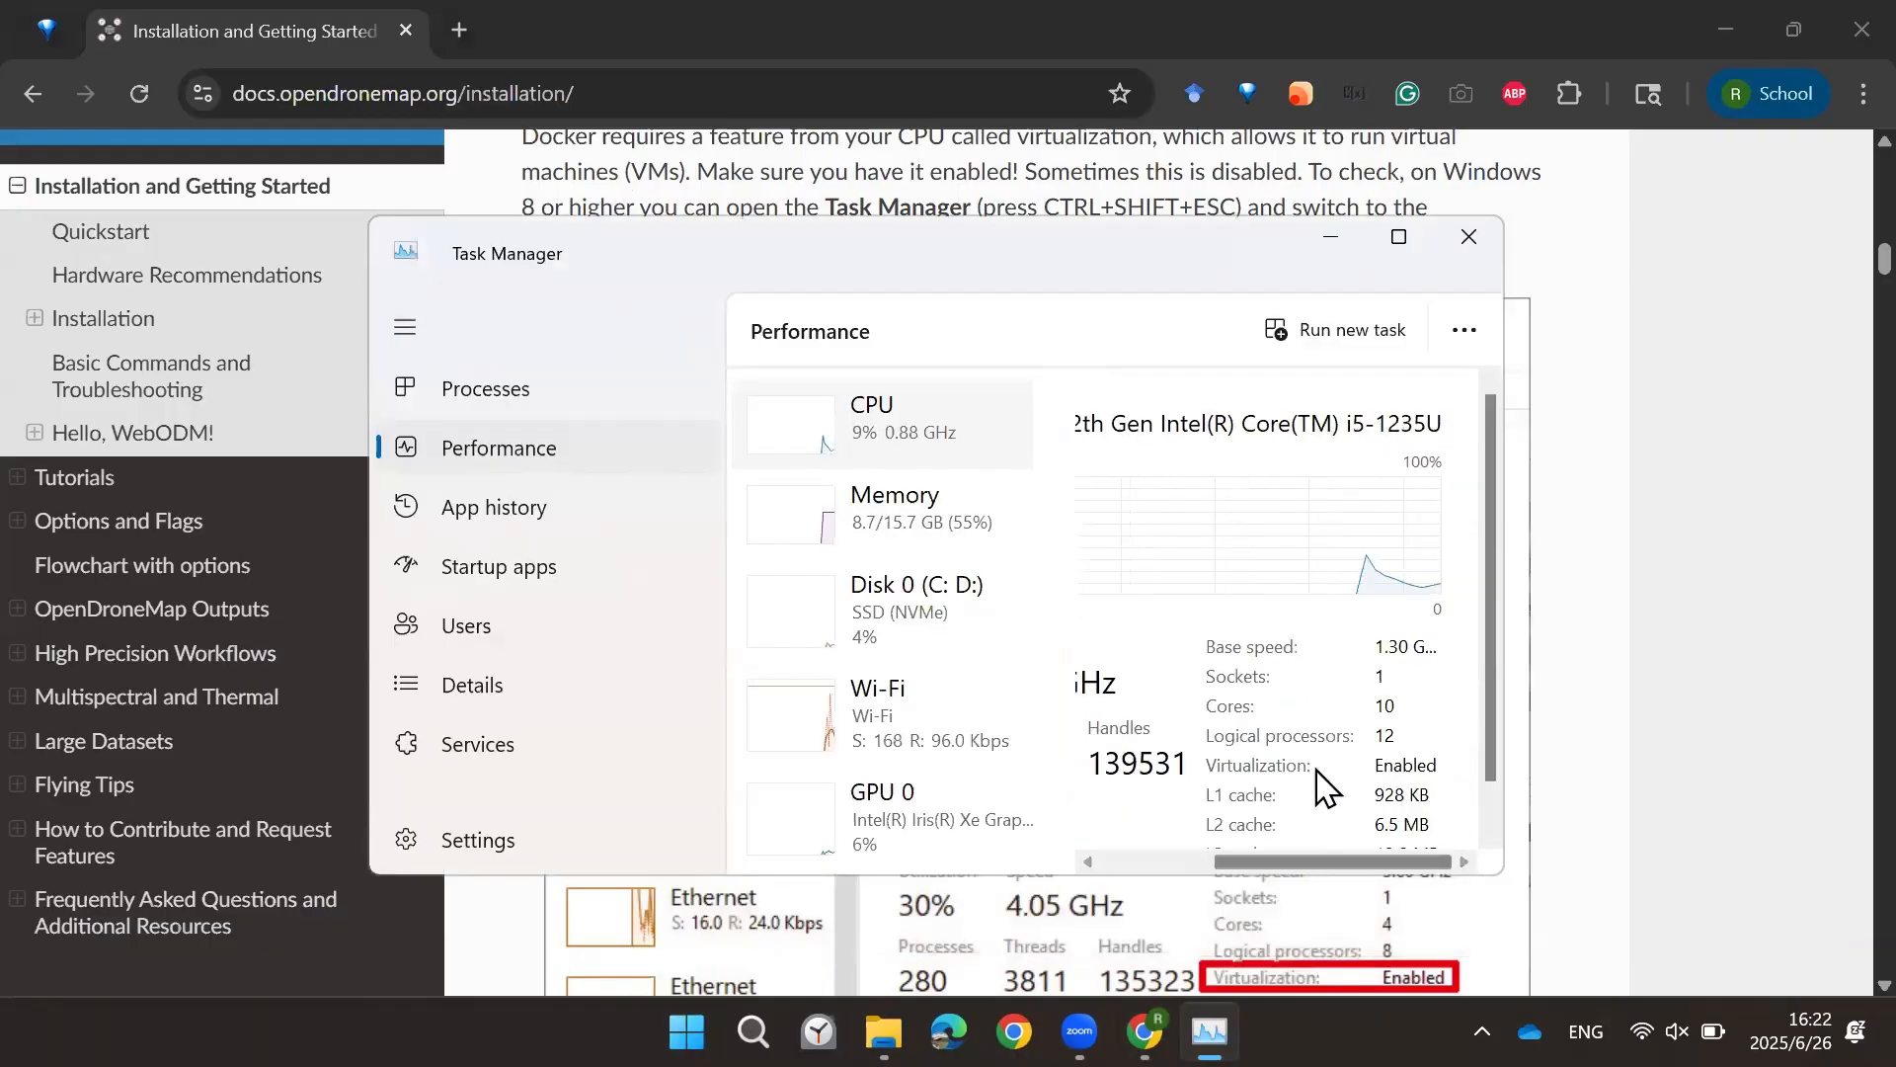
{"action": "left_click", "coordinate": [1472, 241]}
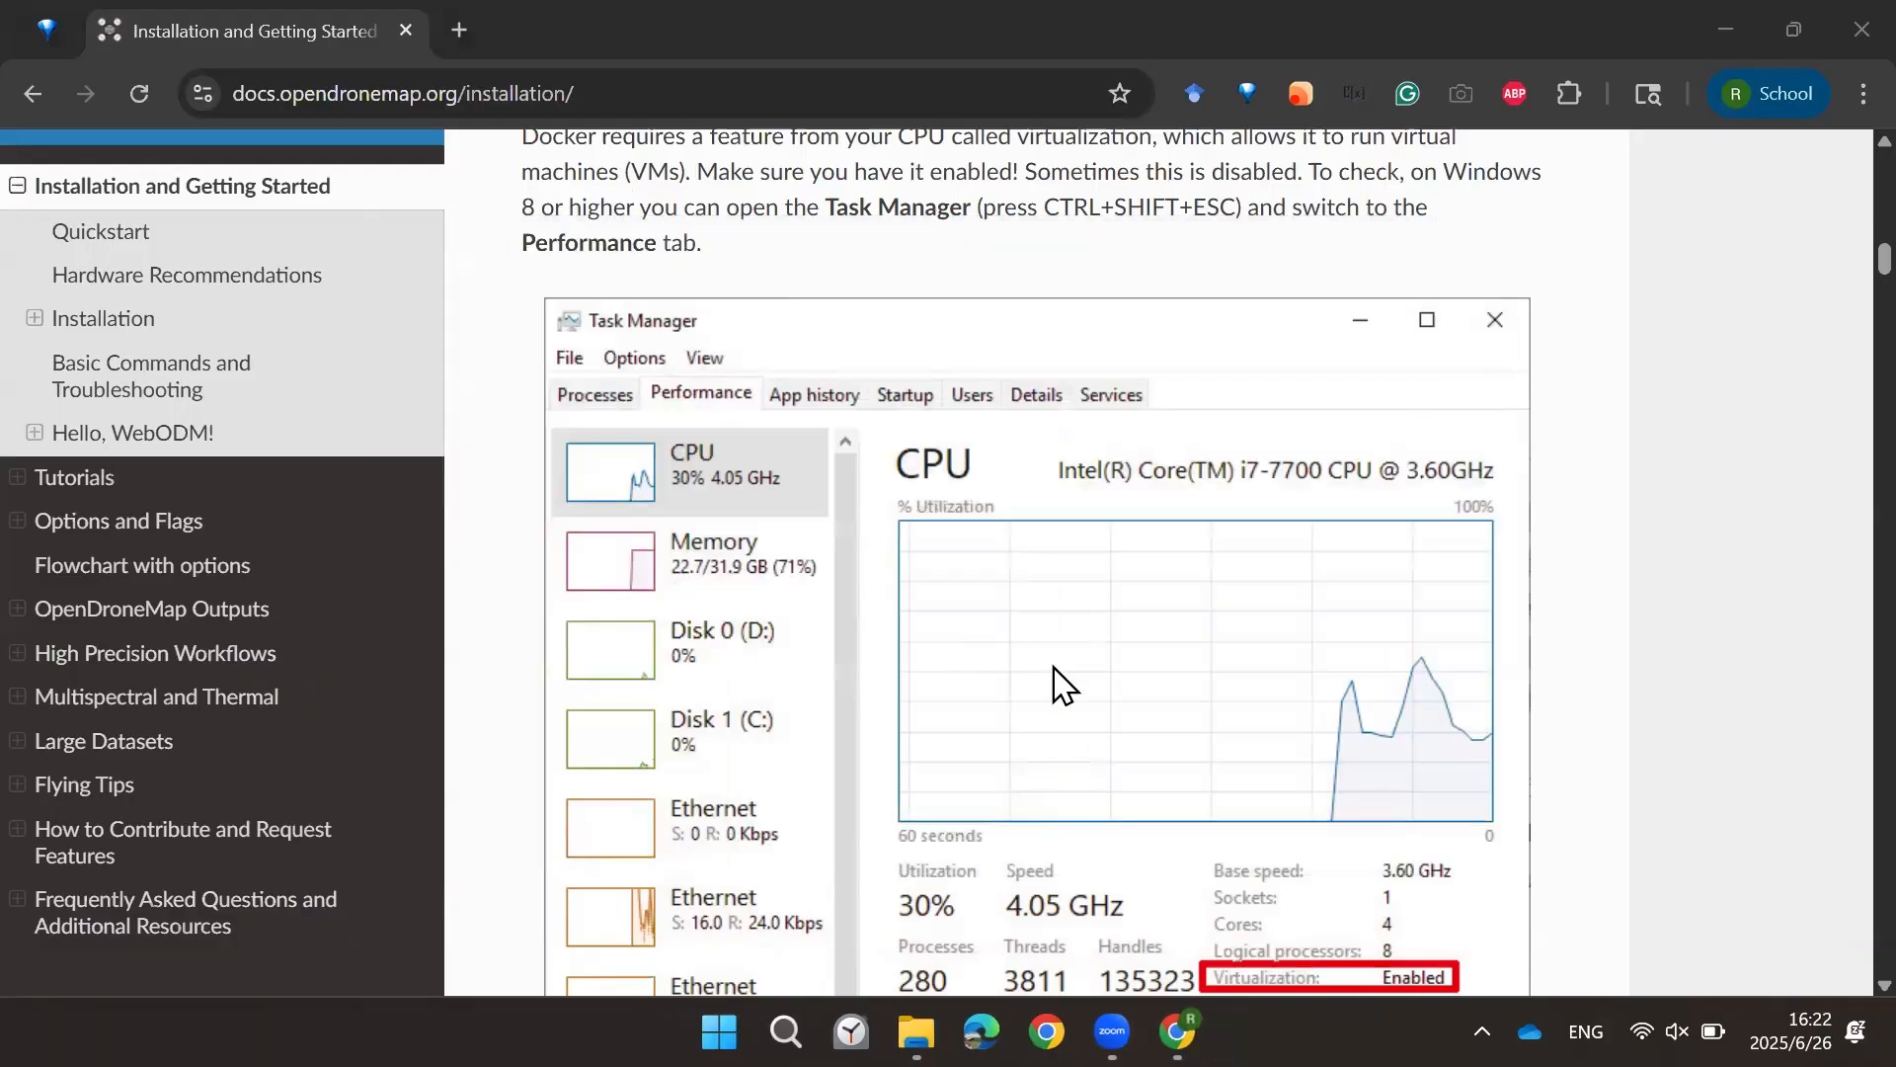
Step: Read the boot menu keys table by vendor and the Step 2 install requirements for Git and Python
{"action": "scroll", "coordinate": [987, 691], "scroll_direction": "down", "scroll_amount": 3}
{"action": "scroll", "coordinate": [692, 671], "scroll_direction": "down", "scroll_amount": 8}
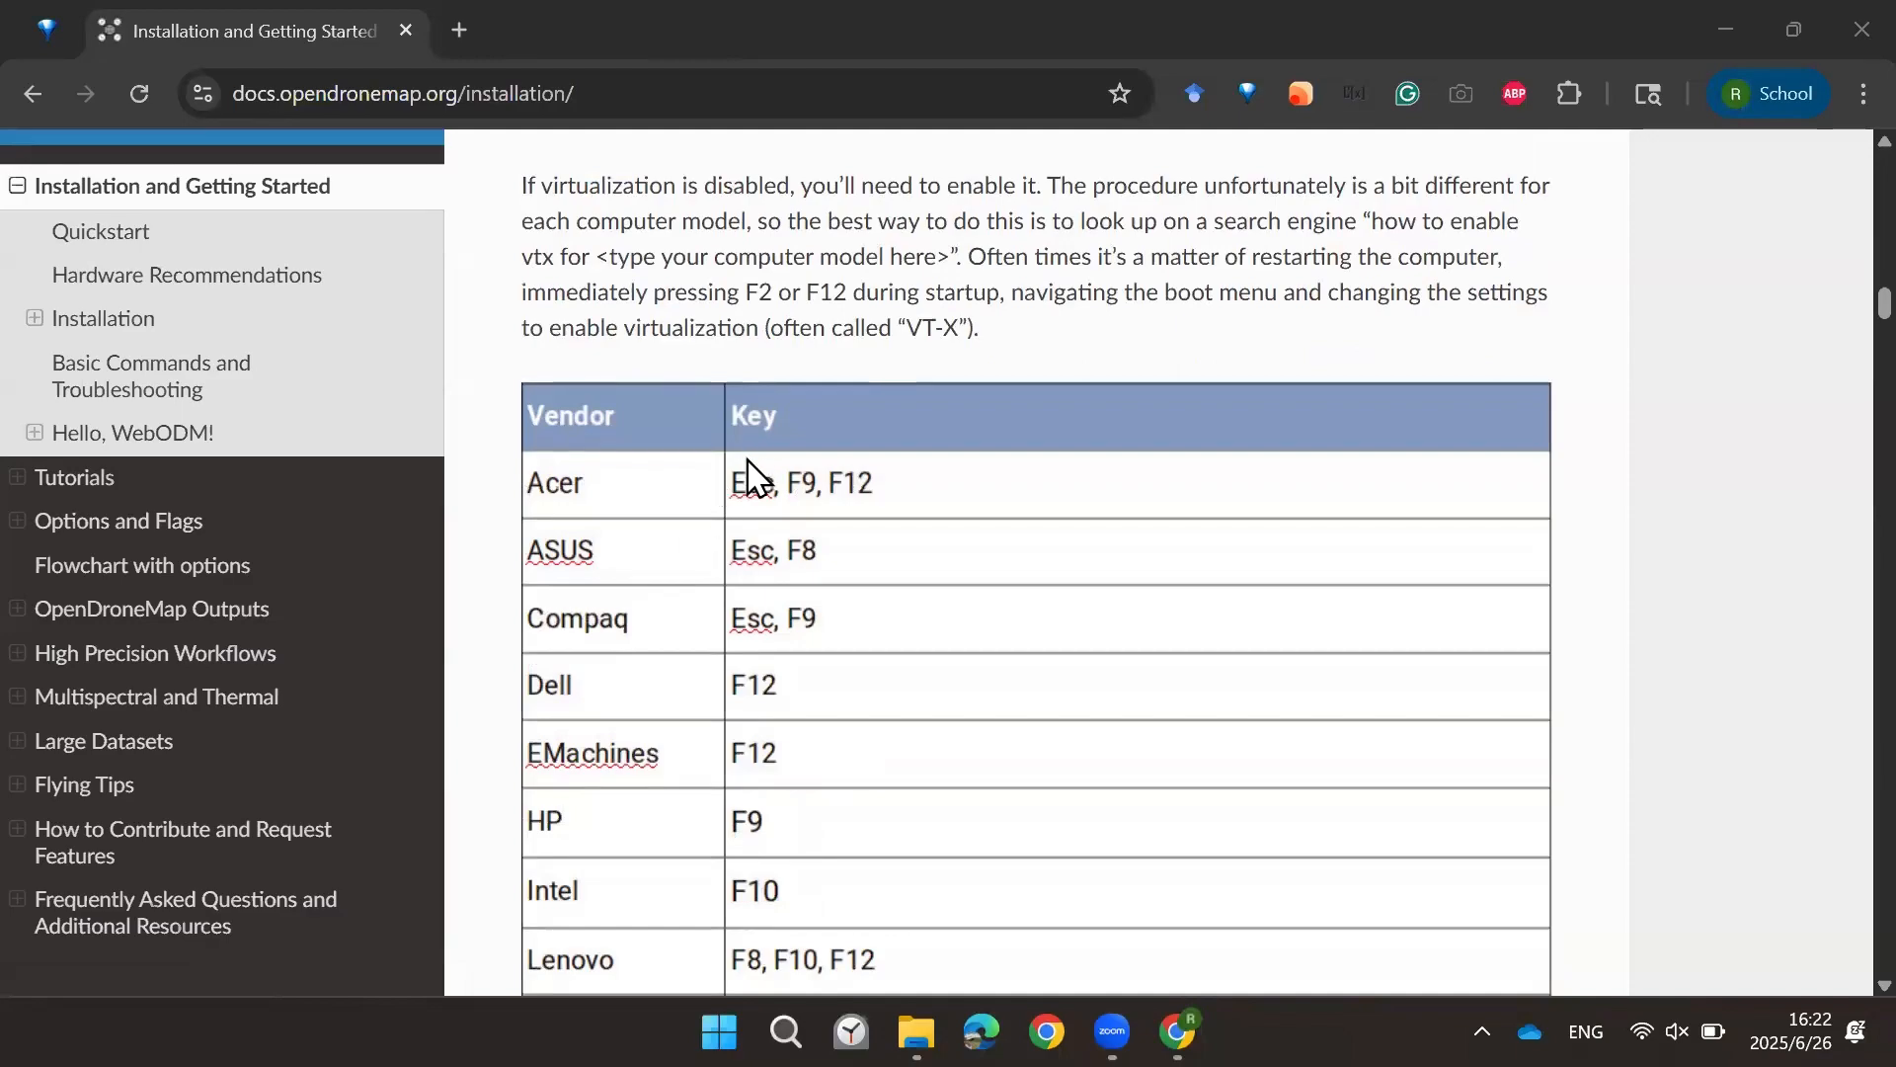
{"action": "scroll", "coordinate": [730, 541], "scroll_direction": "down", "scroll_amount": 6}
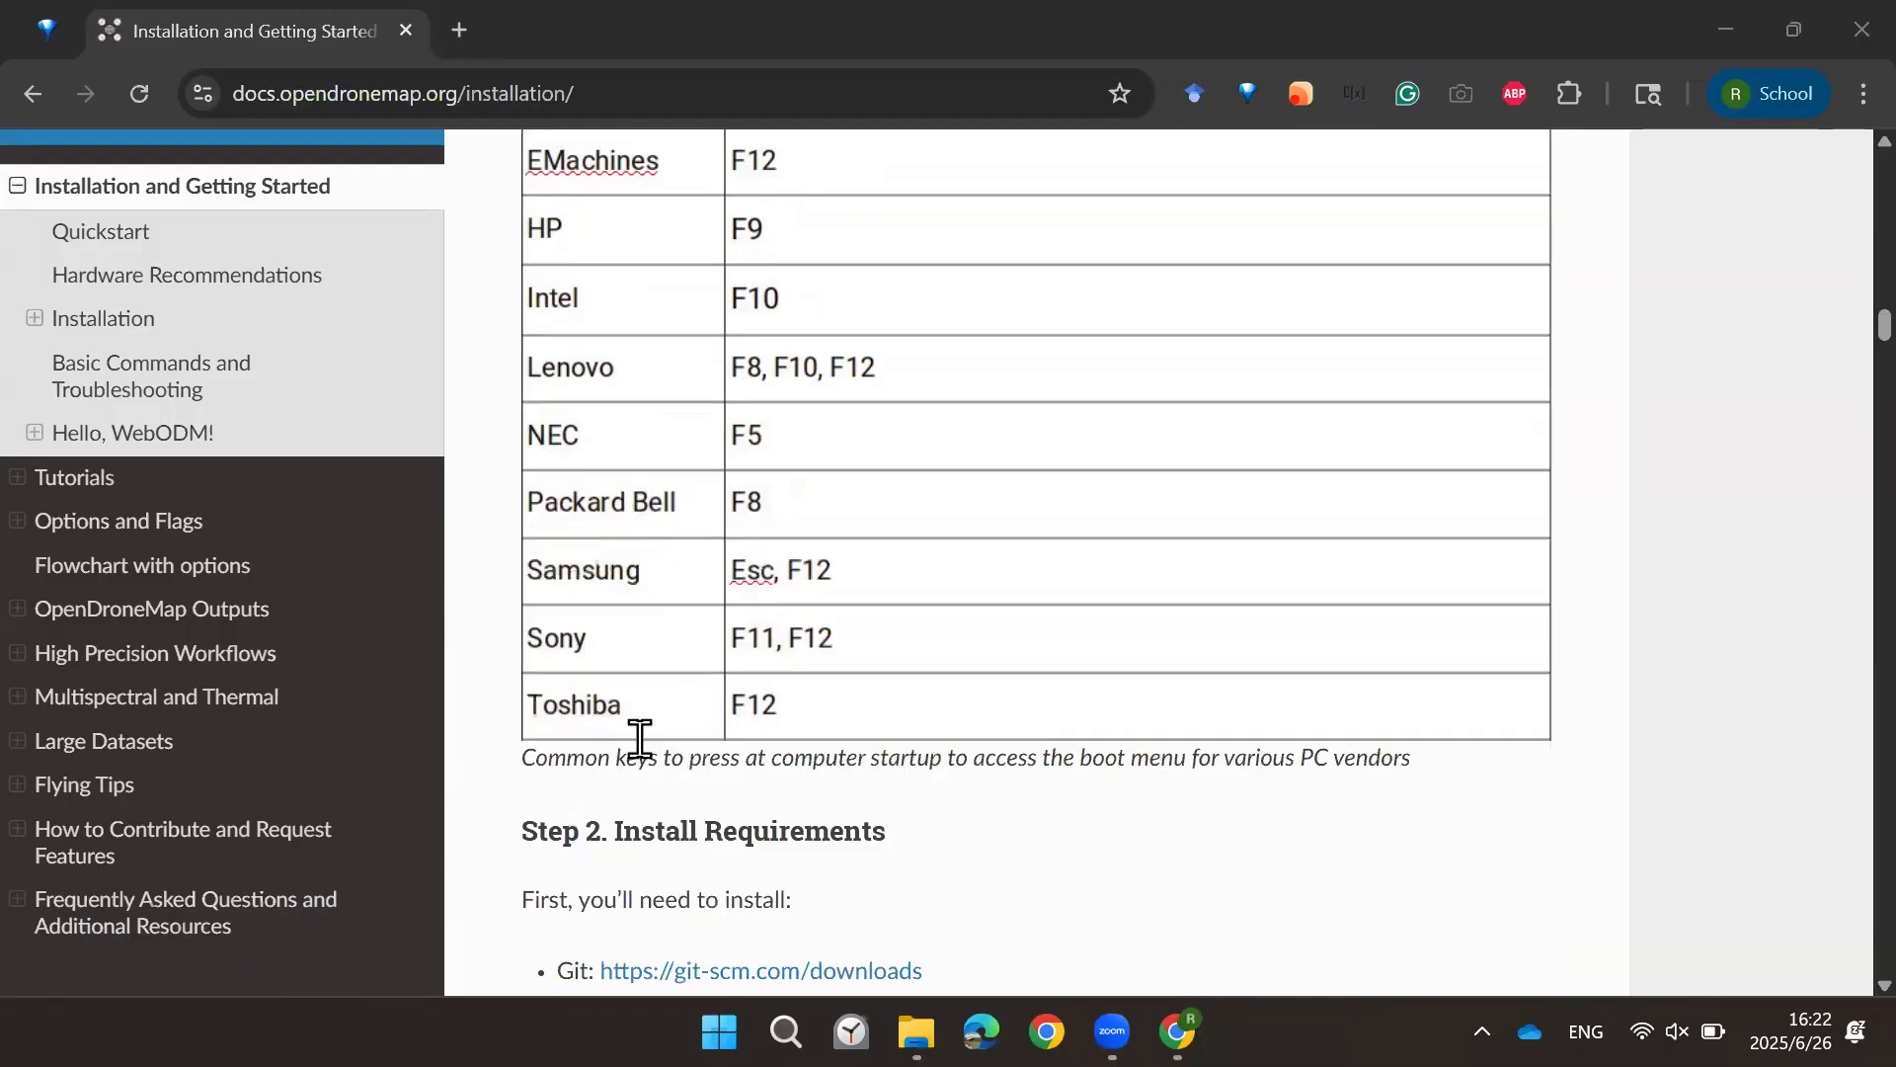
{"action": "scroll", "coordinate": [661, 704], "scroll_direction": "down", "scroll_amount": 3}
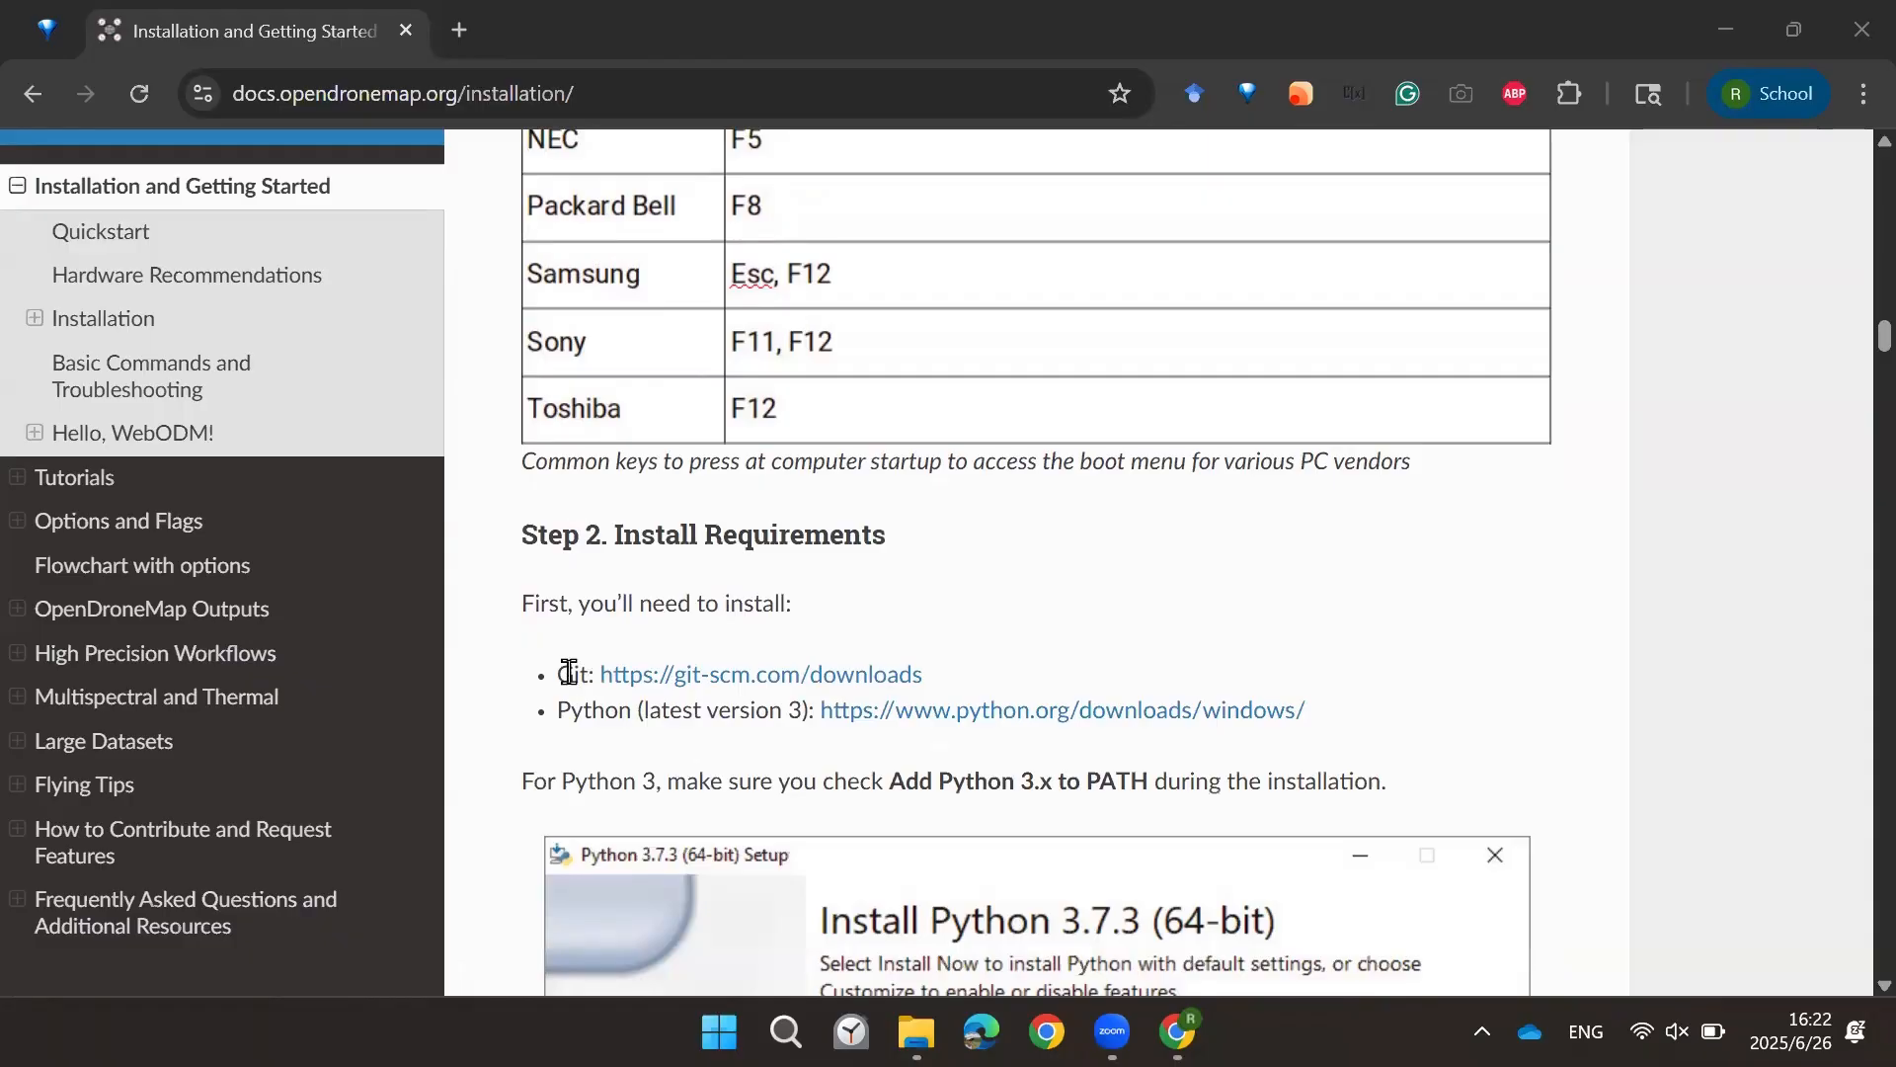
{"action": "left_click", "coordinate": [573, 681]}
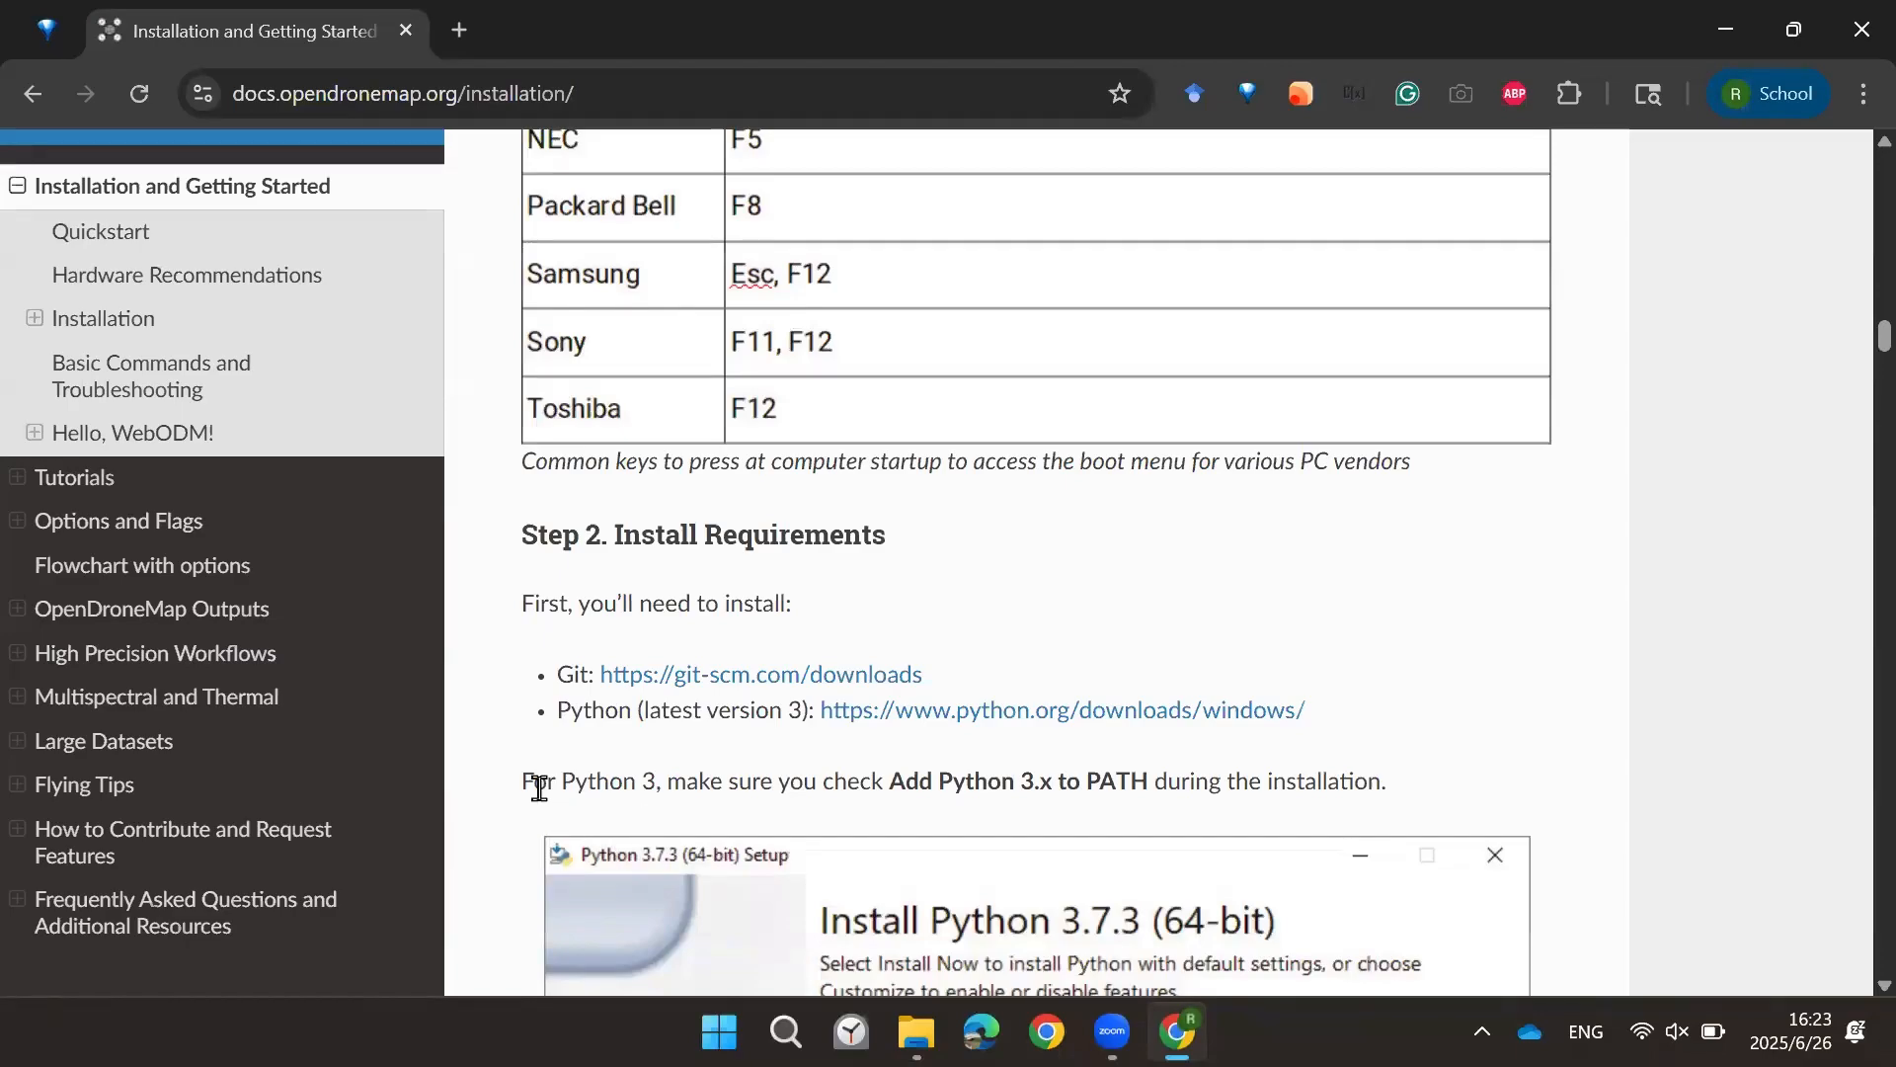
Step: Read the Docker Toolbox and Docker for Windows installation options, highlighting the Docker for Windows link
{"action": "scroll", "coordinate": [529, 791], "scroll_direction": "down", "scroll_amount": 3}
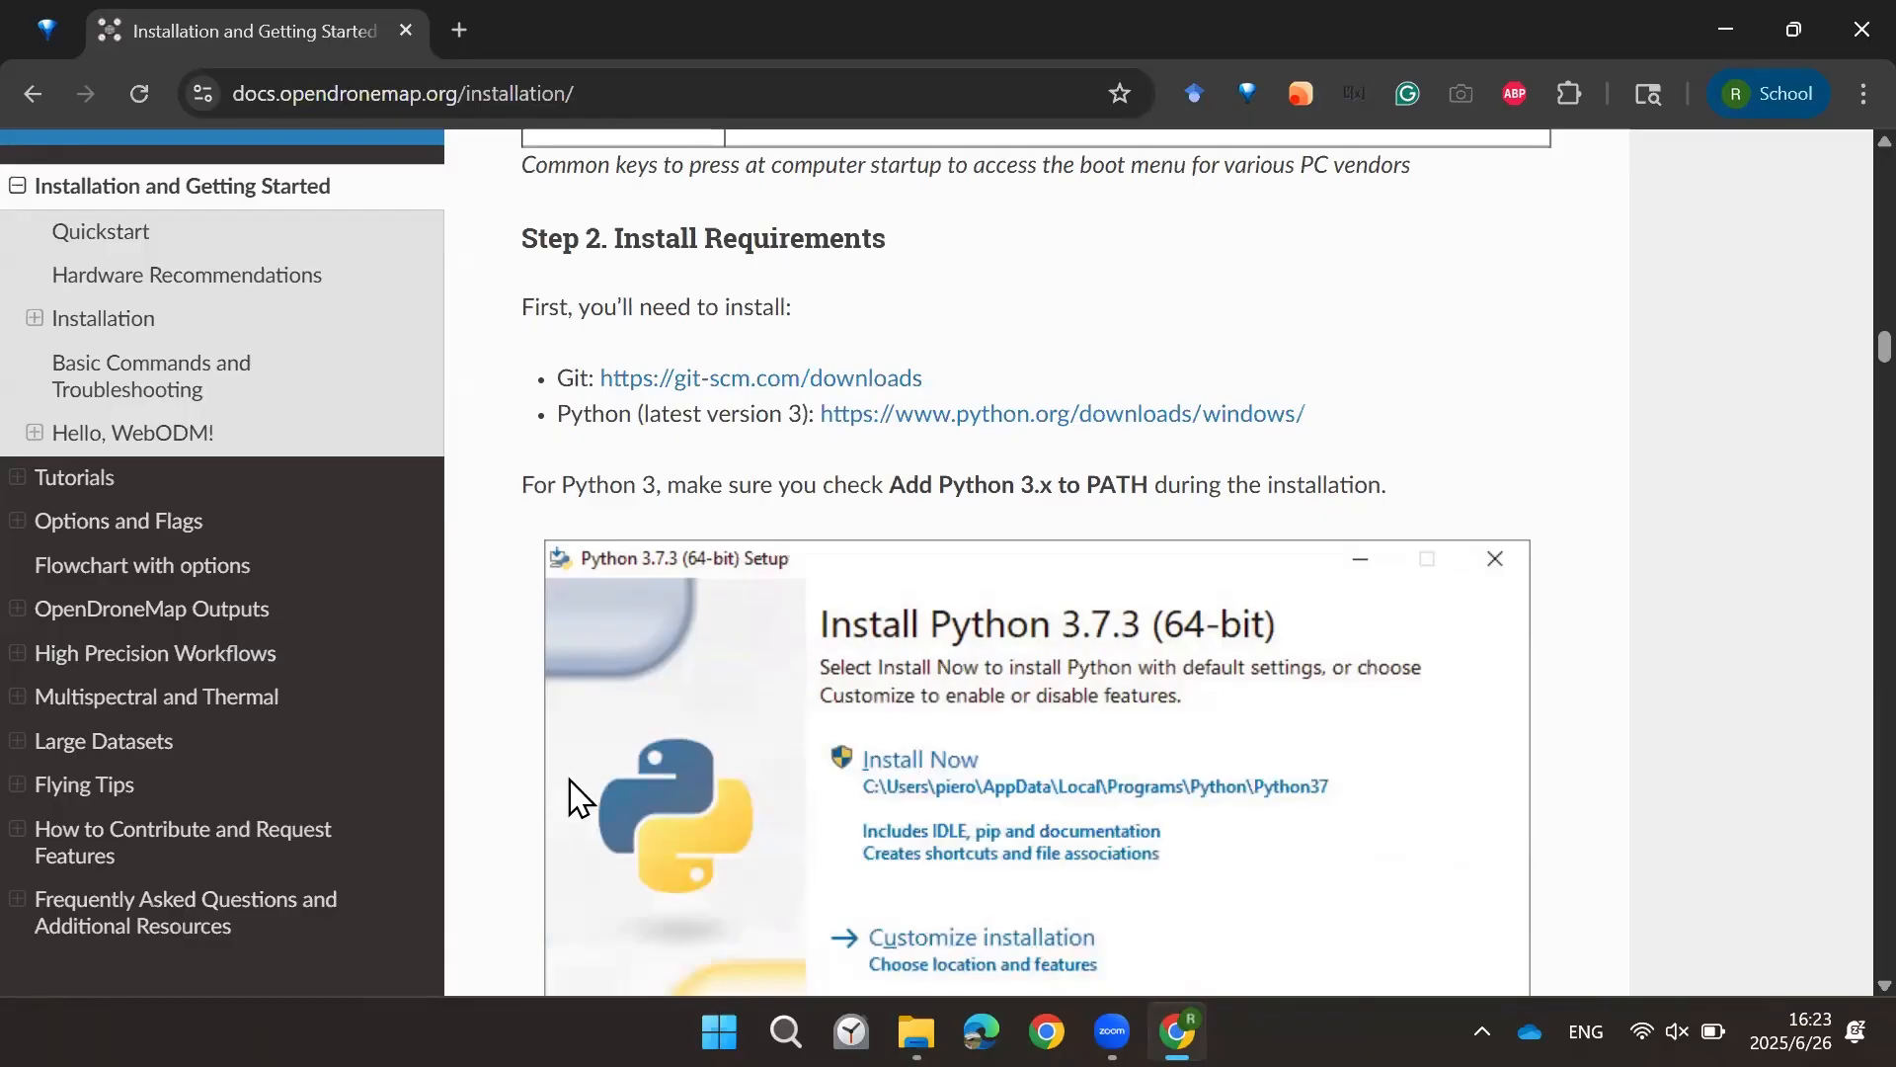
{"action": "scroll", "coordinate": [528, 751], "scroll_direction": "down", "scroll_amount": 7}
{"action": "scroll", "coordinate": [533, 713], "scroll_direction": "down", "scroll_amount": 2}
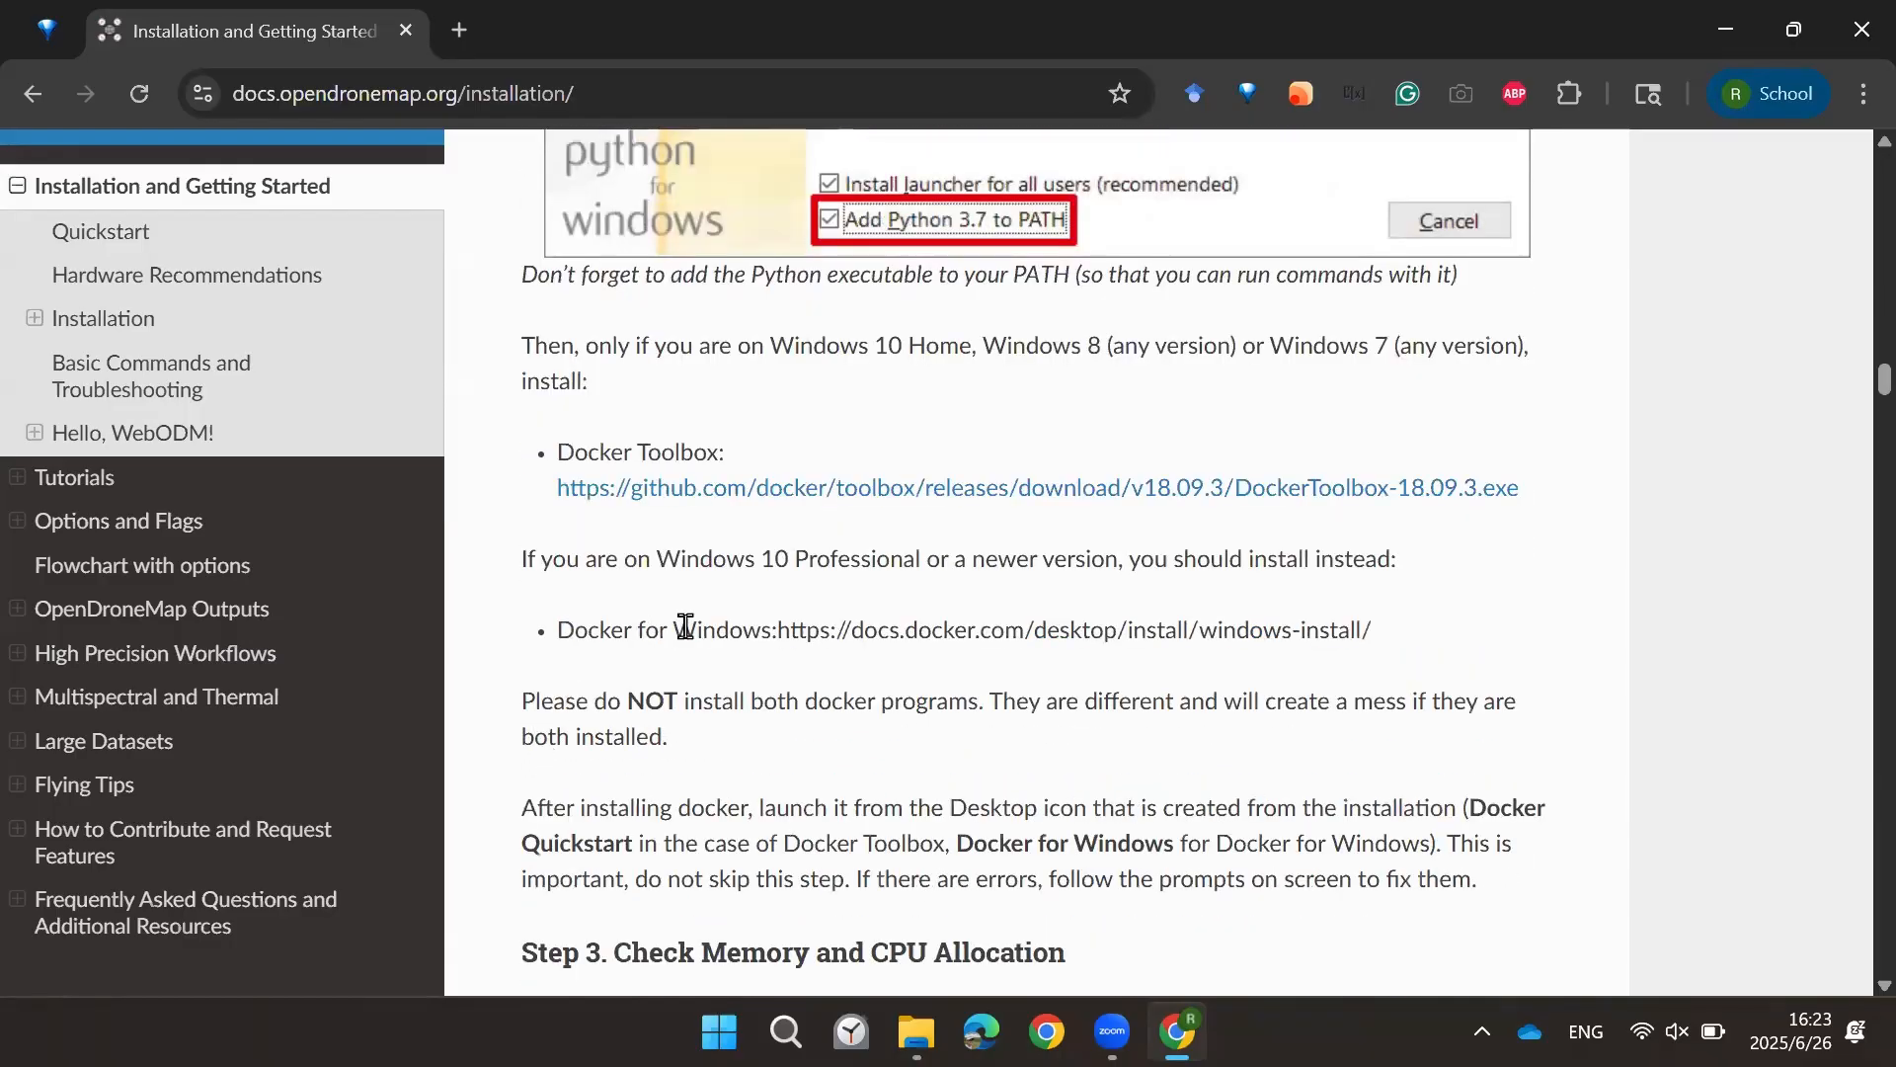
{"action": "left_click", "coordinate": [759, 341]}
{"action": "left_click_drag", "start_coordinate": [777, 632], "coordinate": [1335, 627]}
{"action": "left_click", "coordinate": [876, 622]}
Step: Read Step 3 on checking Docker memory and CPU allocation and open the hidden system tray icons
{"action": "scroll", "coordinate": [770, 690], "scroll_direction": "down", "scroll_amount": 3}
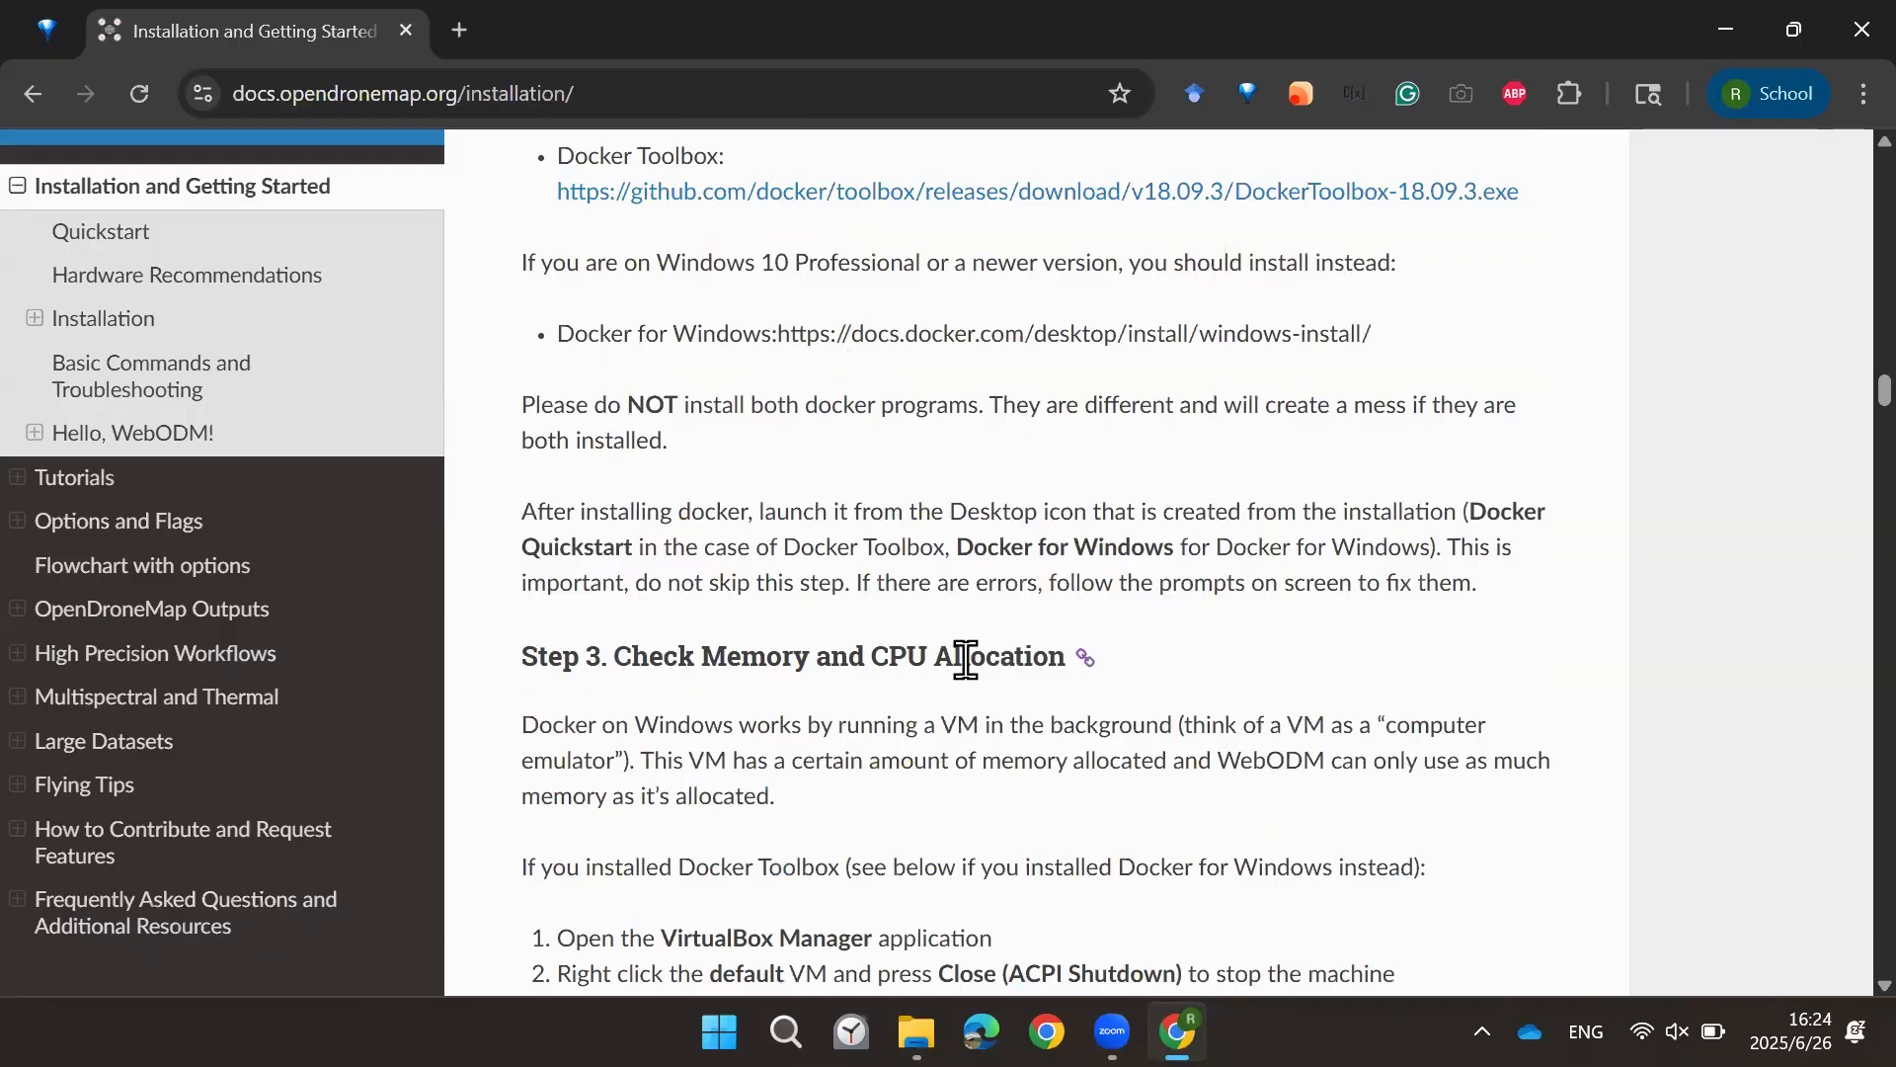
{"action": "scroll", "coordinate": [731, 603], "scroll_direction": "down", "scroll_amount": 3}
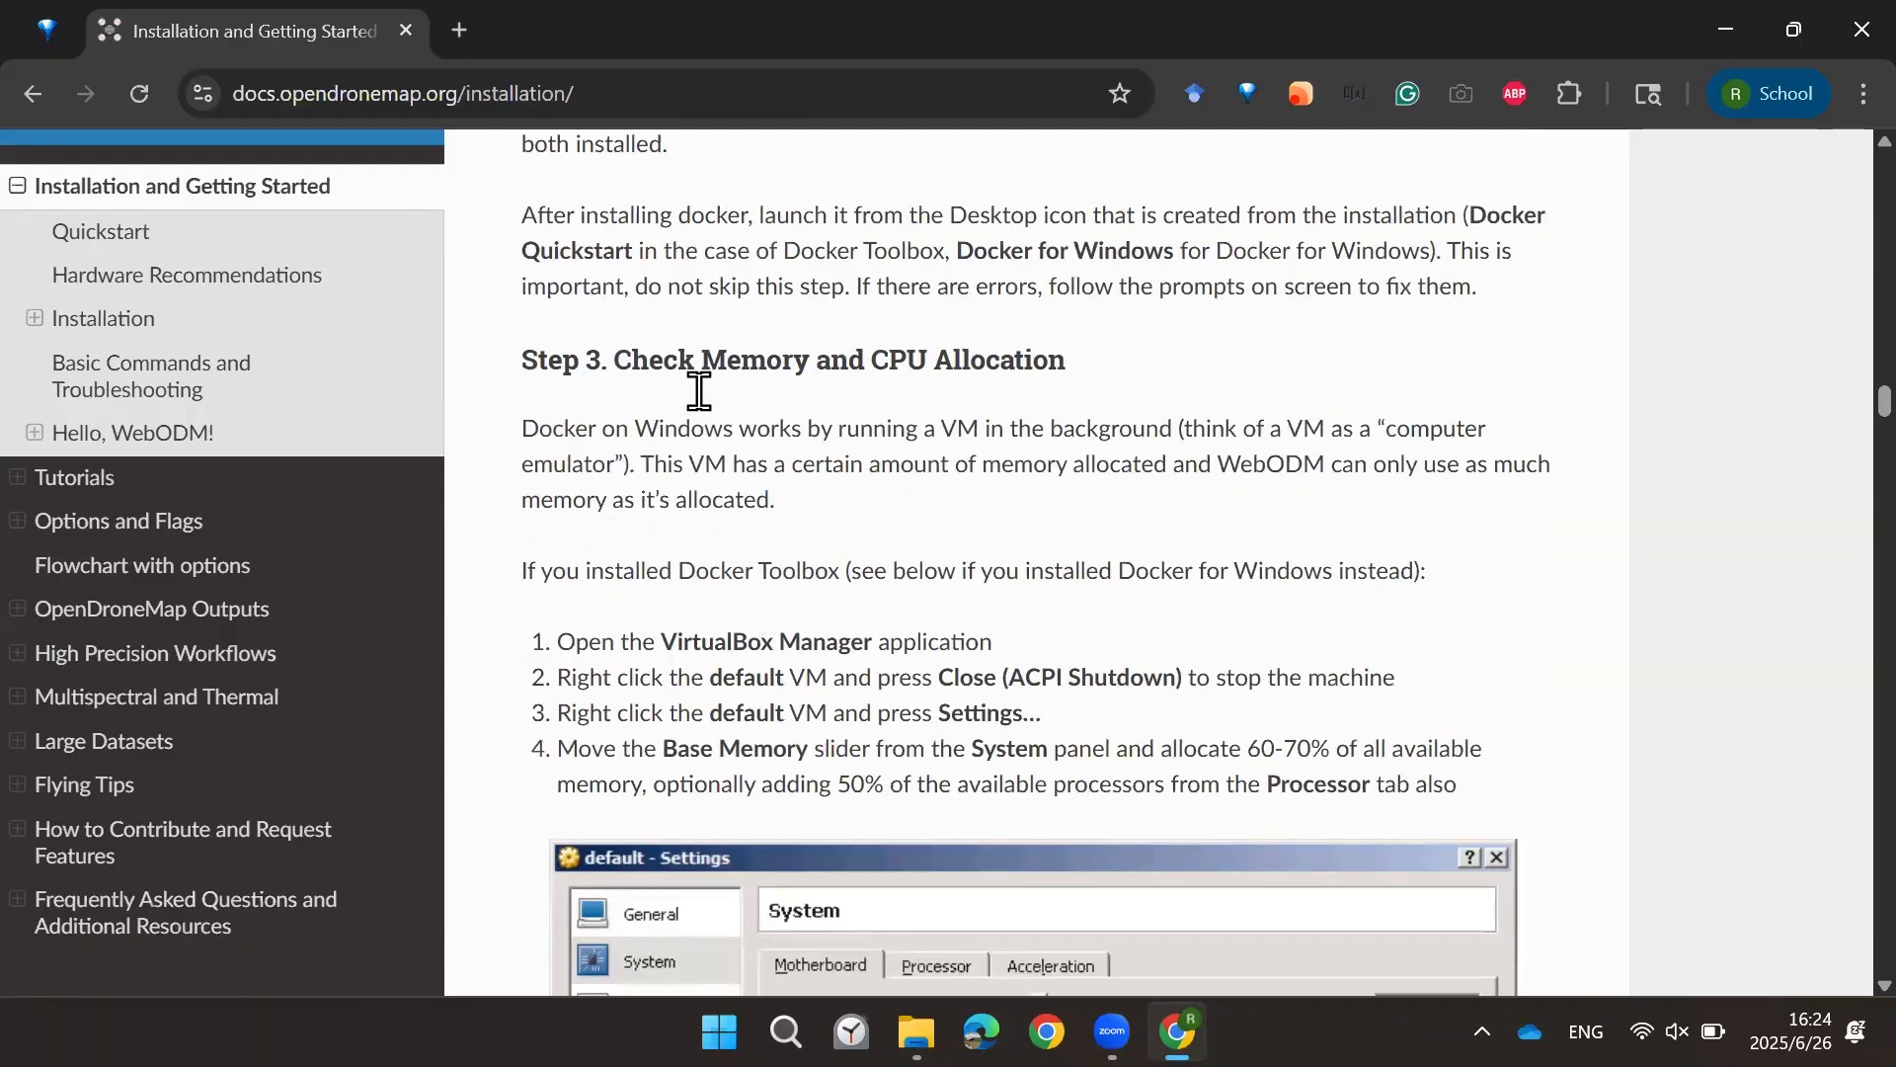
{"action": "left_click", "coordinate": [1481, 1031]}
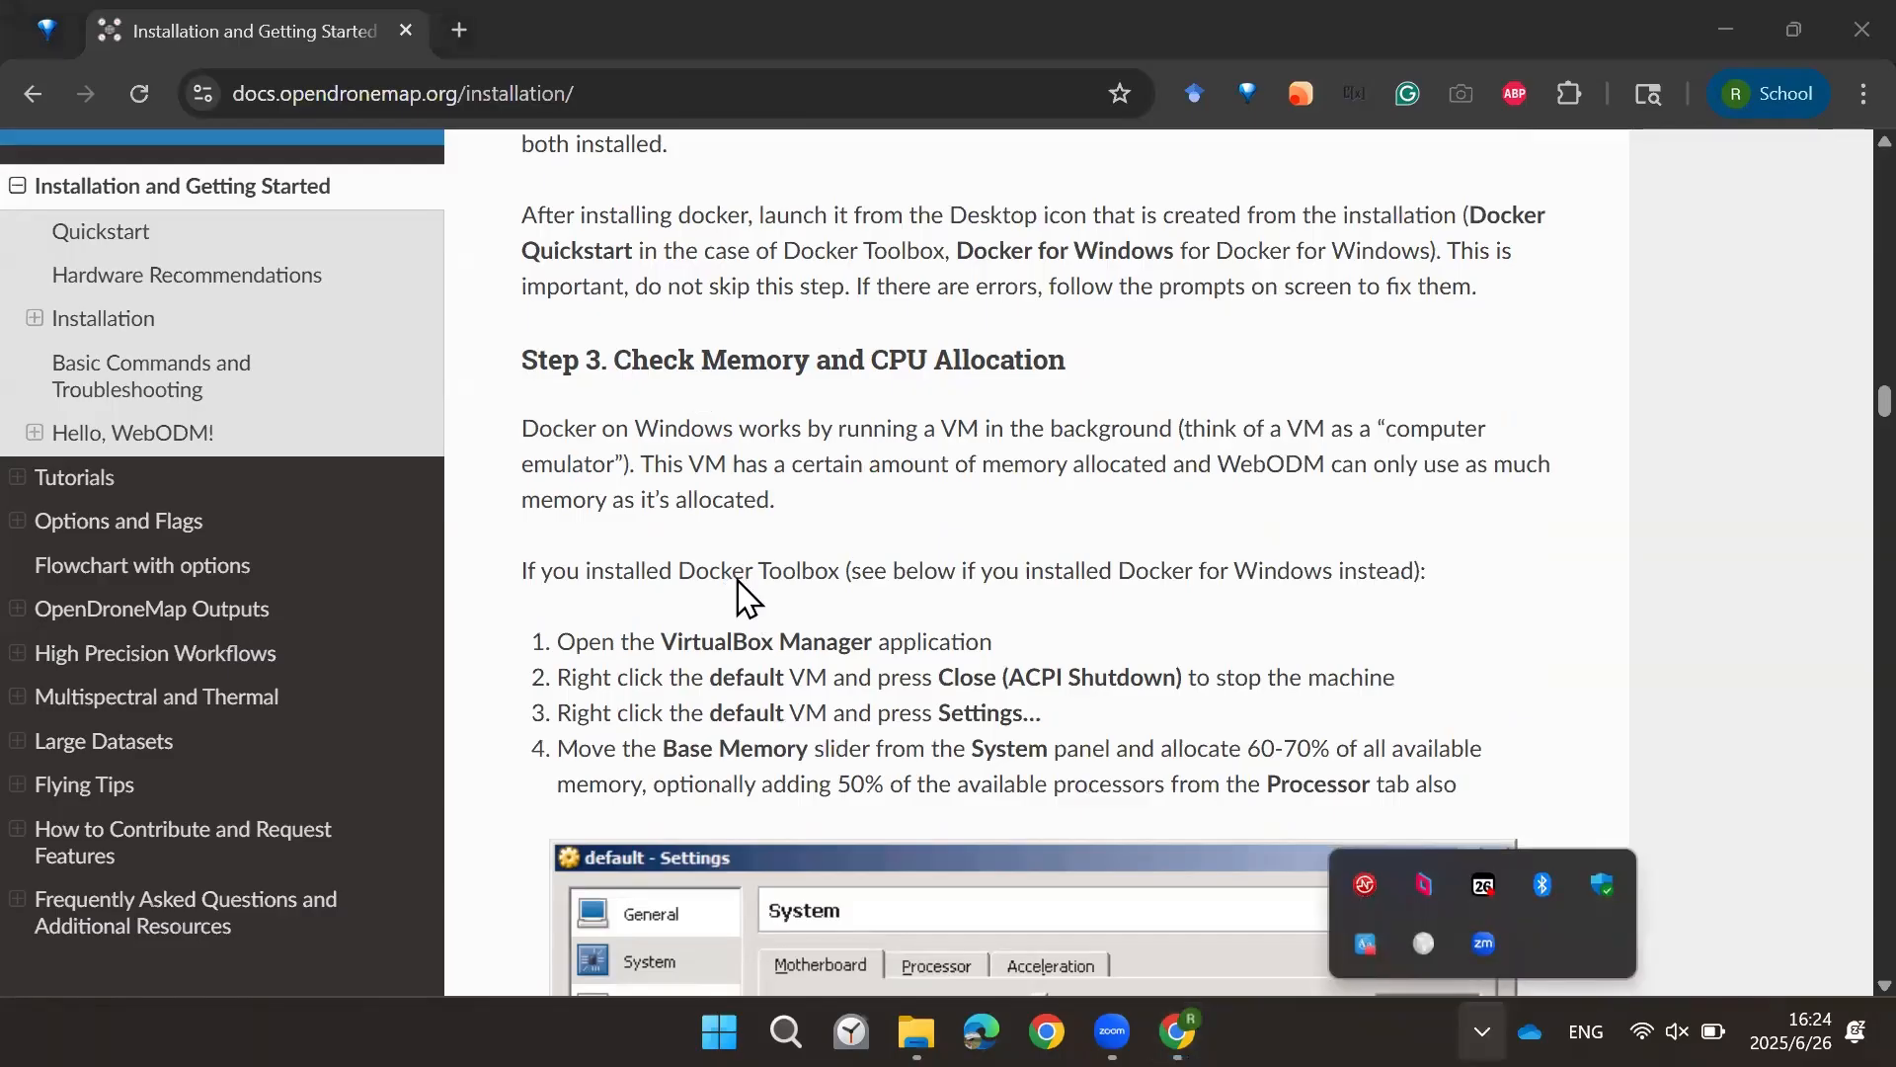
{"action": "scroll", "coordinate": [740, 590], "scroll_direction": "down", "scroll_amount": 15}
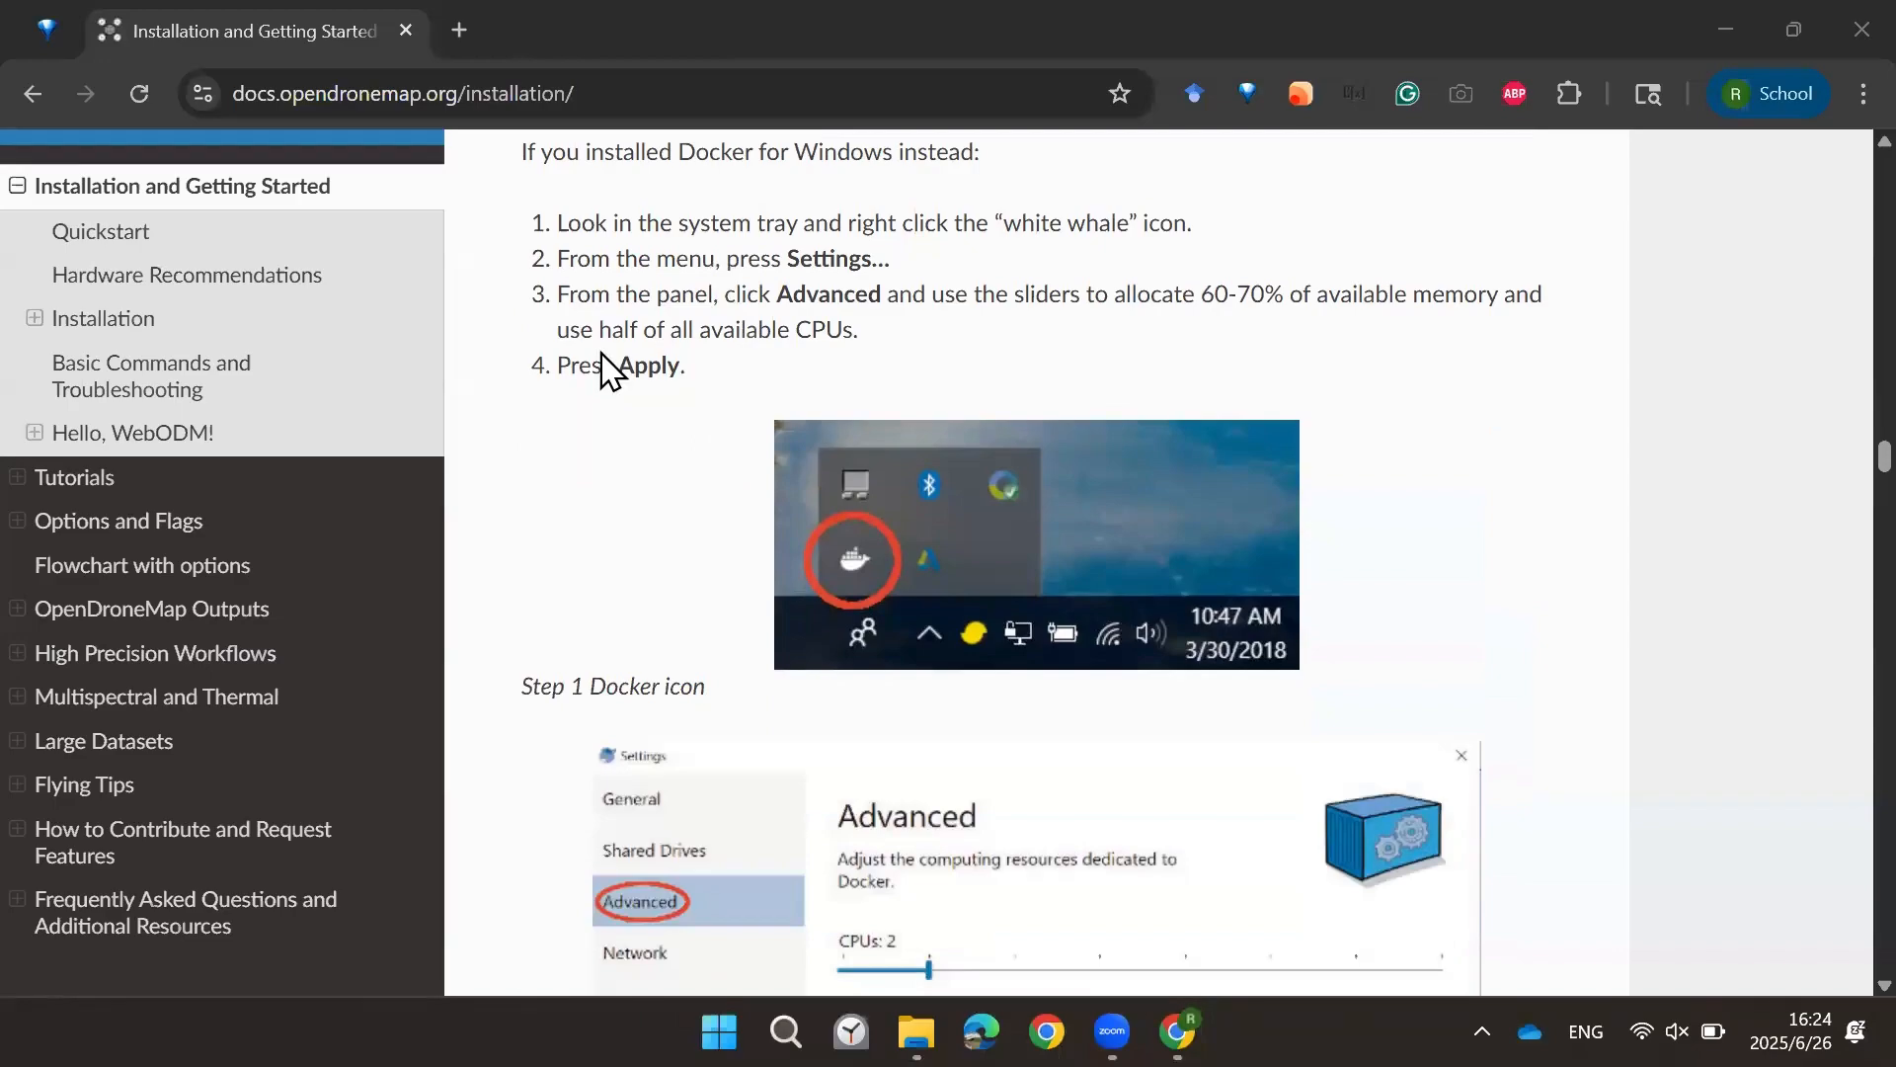
Step: Open Docker Desktop's settings from the tray whale icon and read the Resources note about WSL 2 resource limits
{"action": "scroll", "coordinate": [644, 465], "scroll_direction": "down", "scroll_amount": 3}
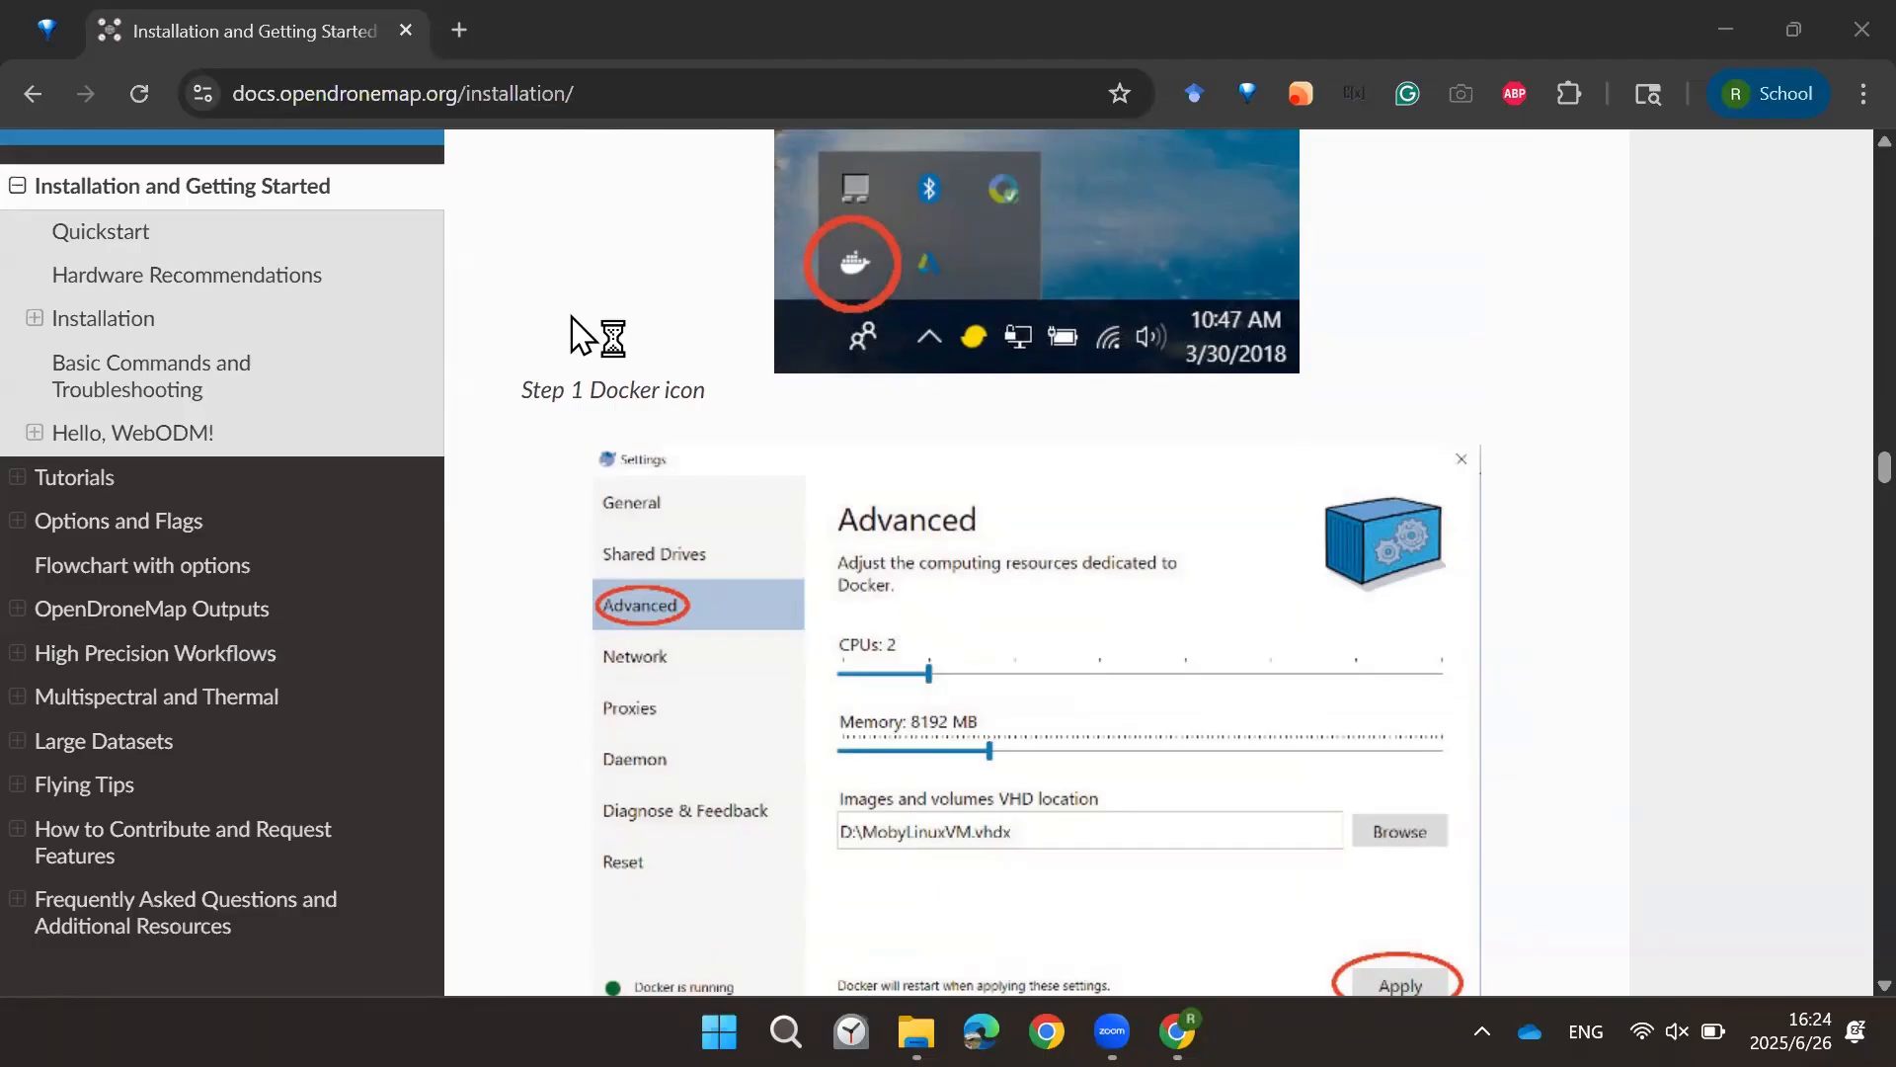
{"action": "scroll", "coordinate": [798, 499], "scroll_direction": "up", "scroll_amount": 5}
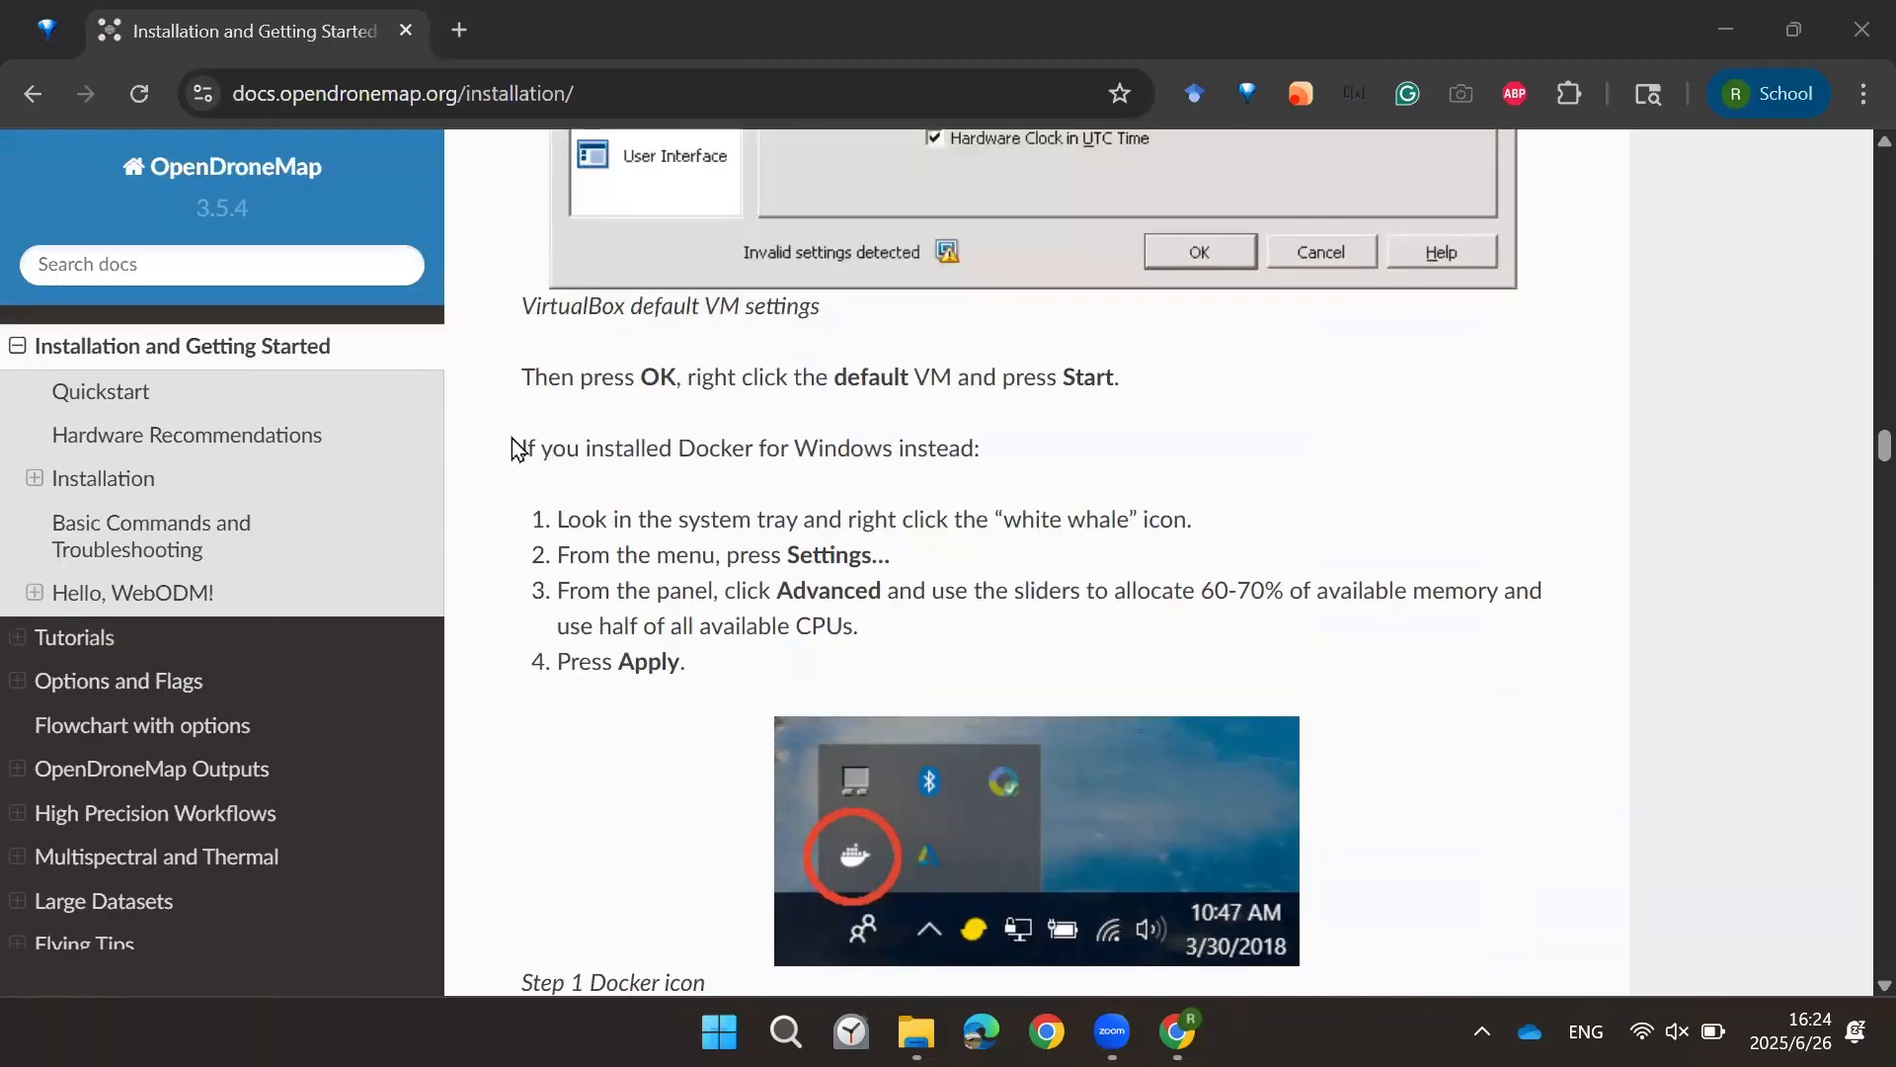
{"action": "scroll", "coordinate": [613, 468], "scroll_direction": "down", "scroll_amount": 3}
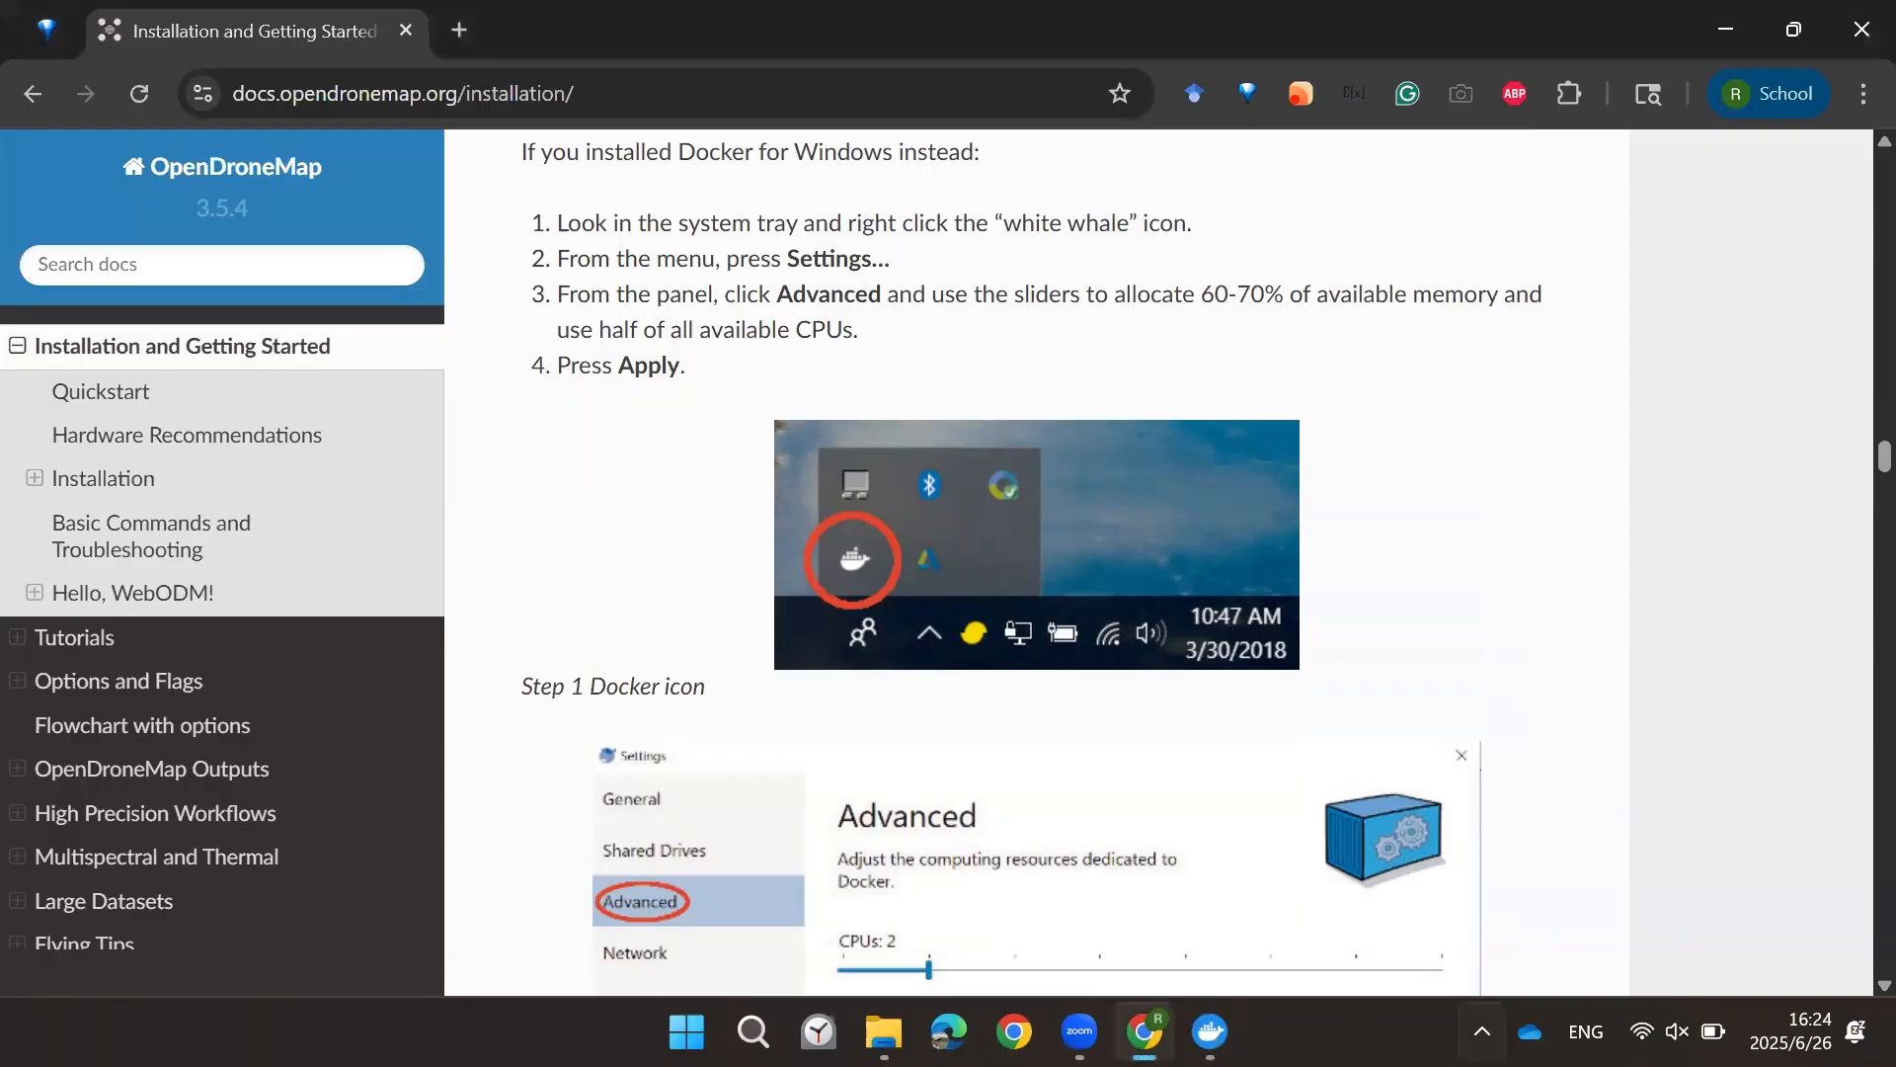
{"action": "left_click", "coordinate": [1481, 1031]}
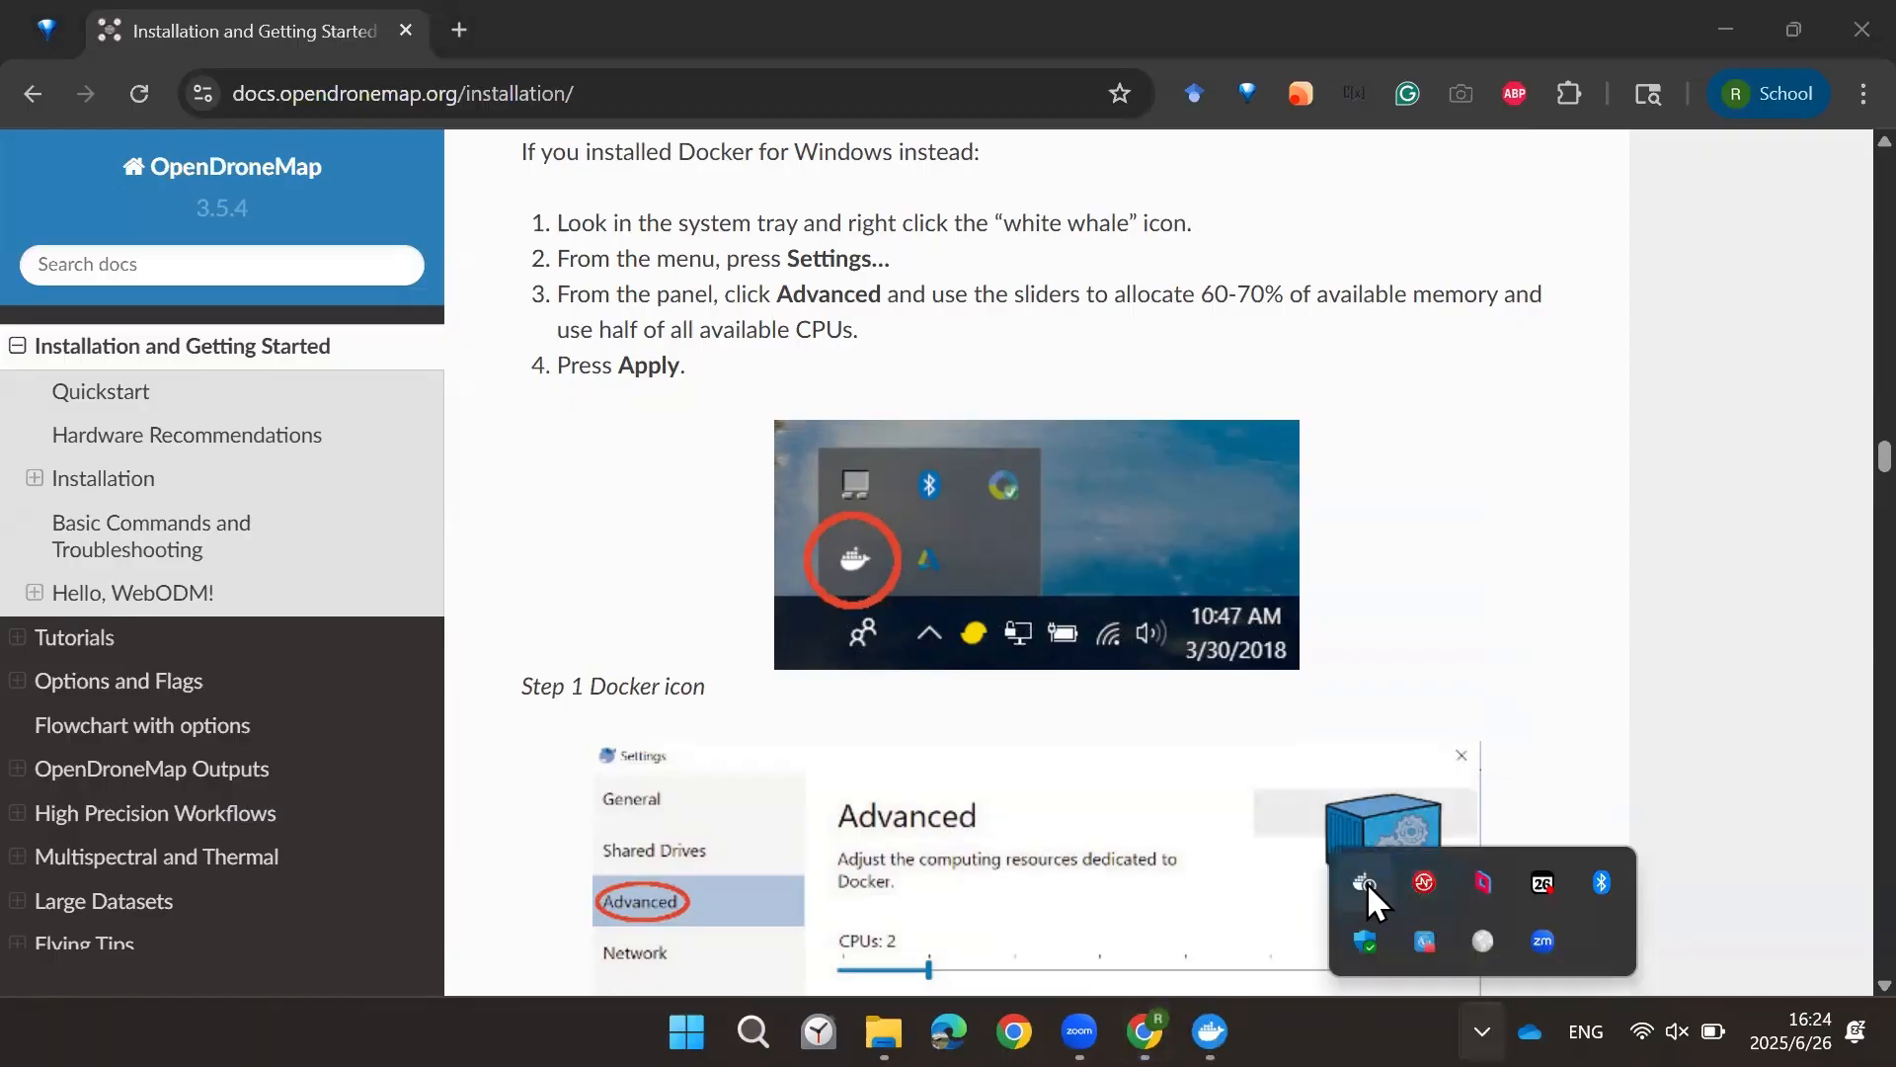
{"action": "right_click", "coordinate": [1367, 881]}
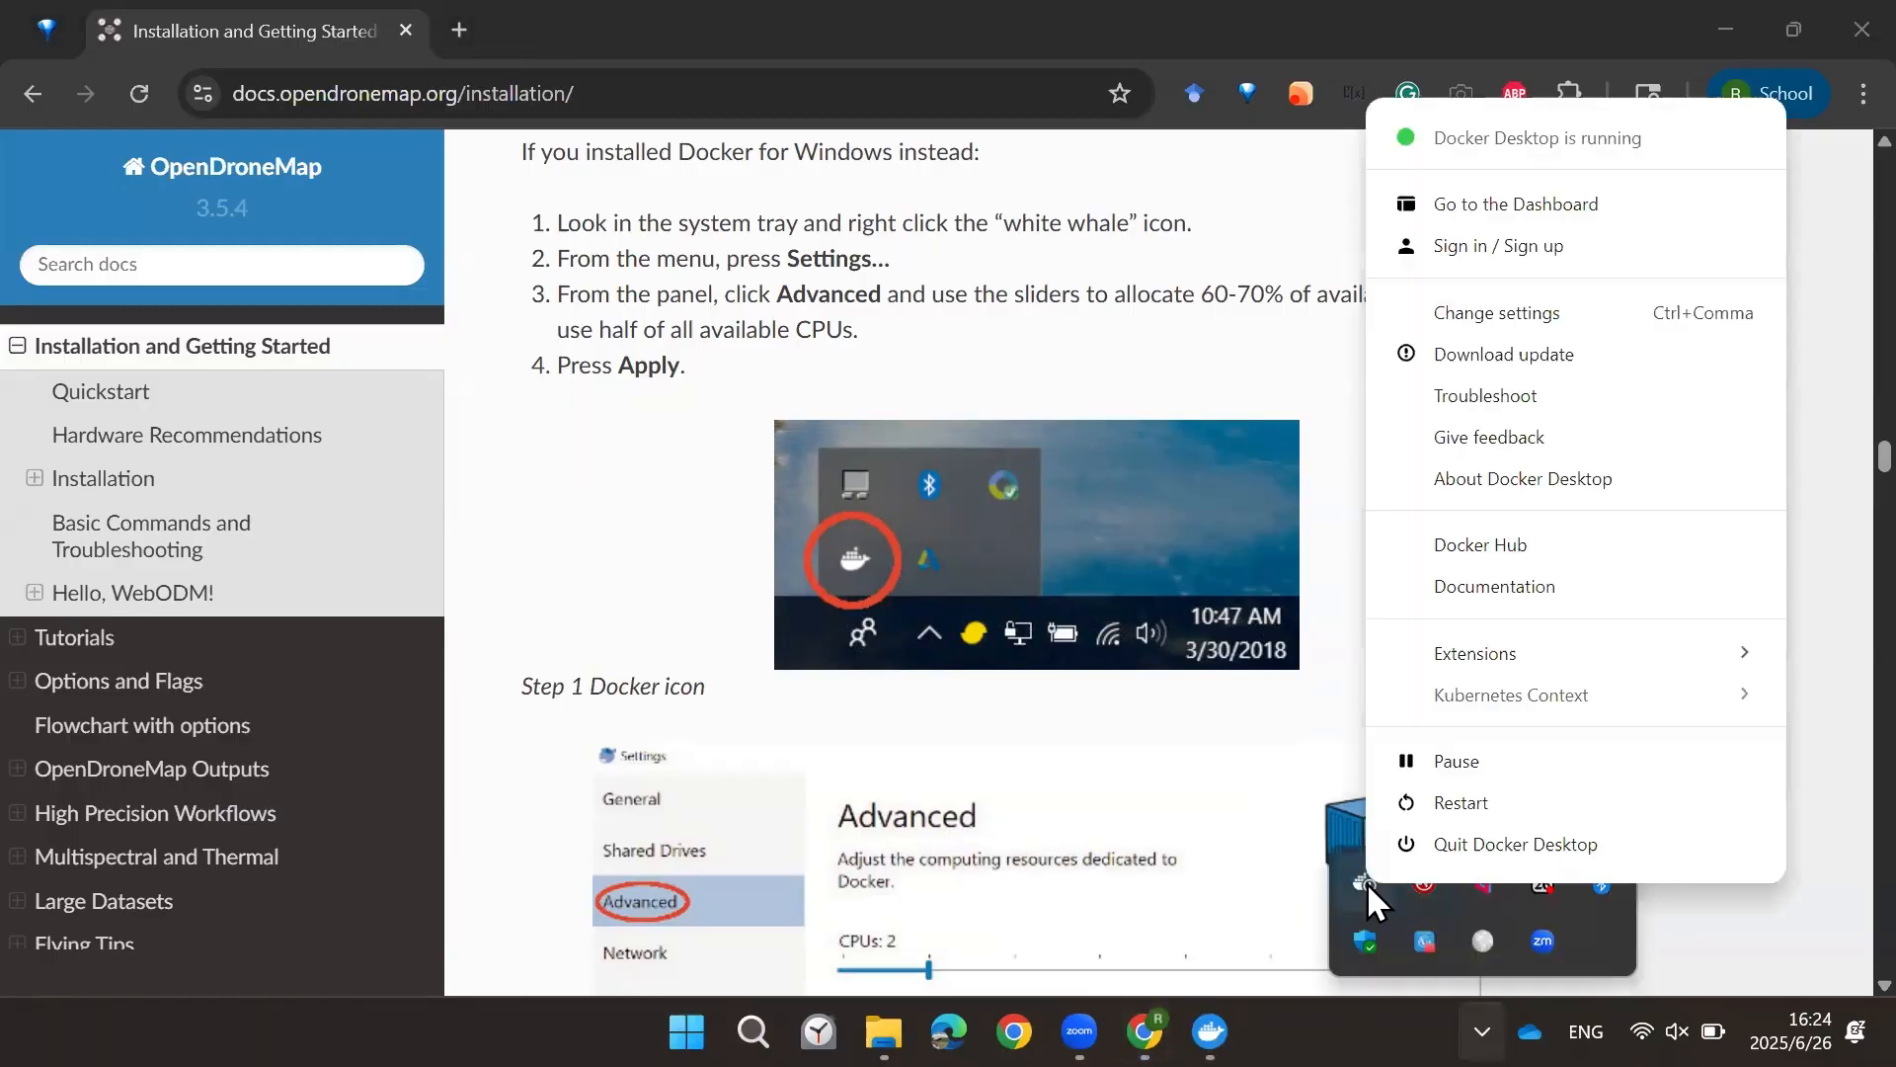
{"action": "left_click", "coordinate": [1497, 318]}
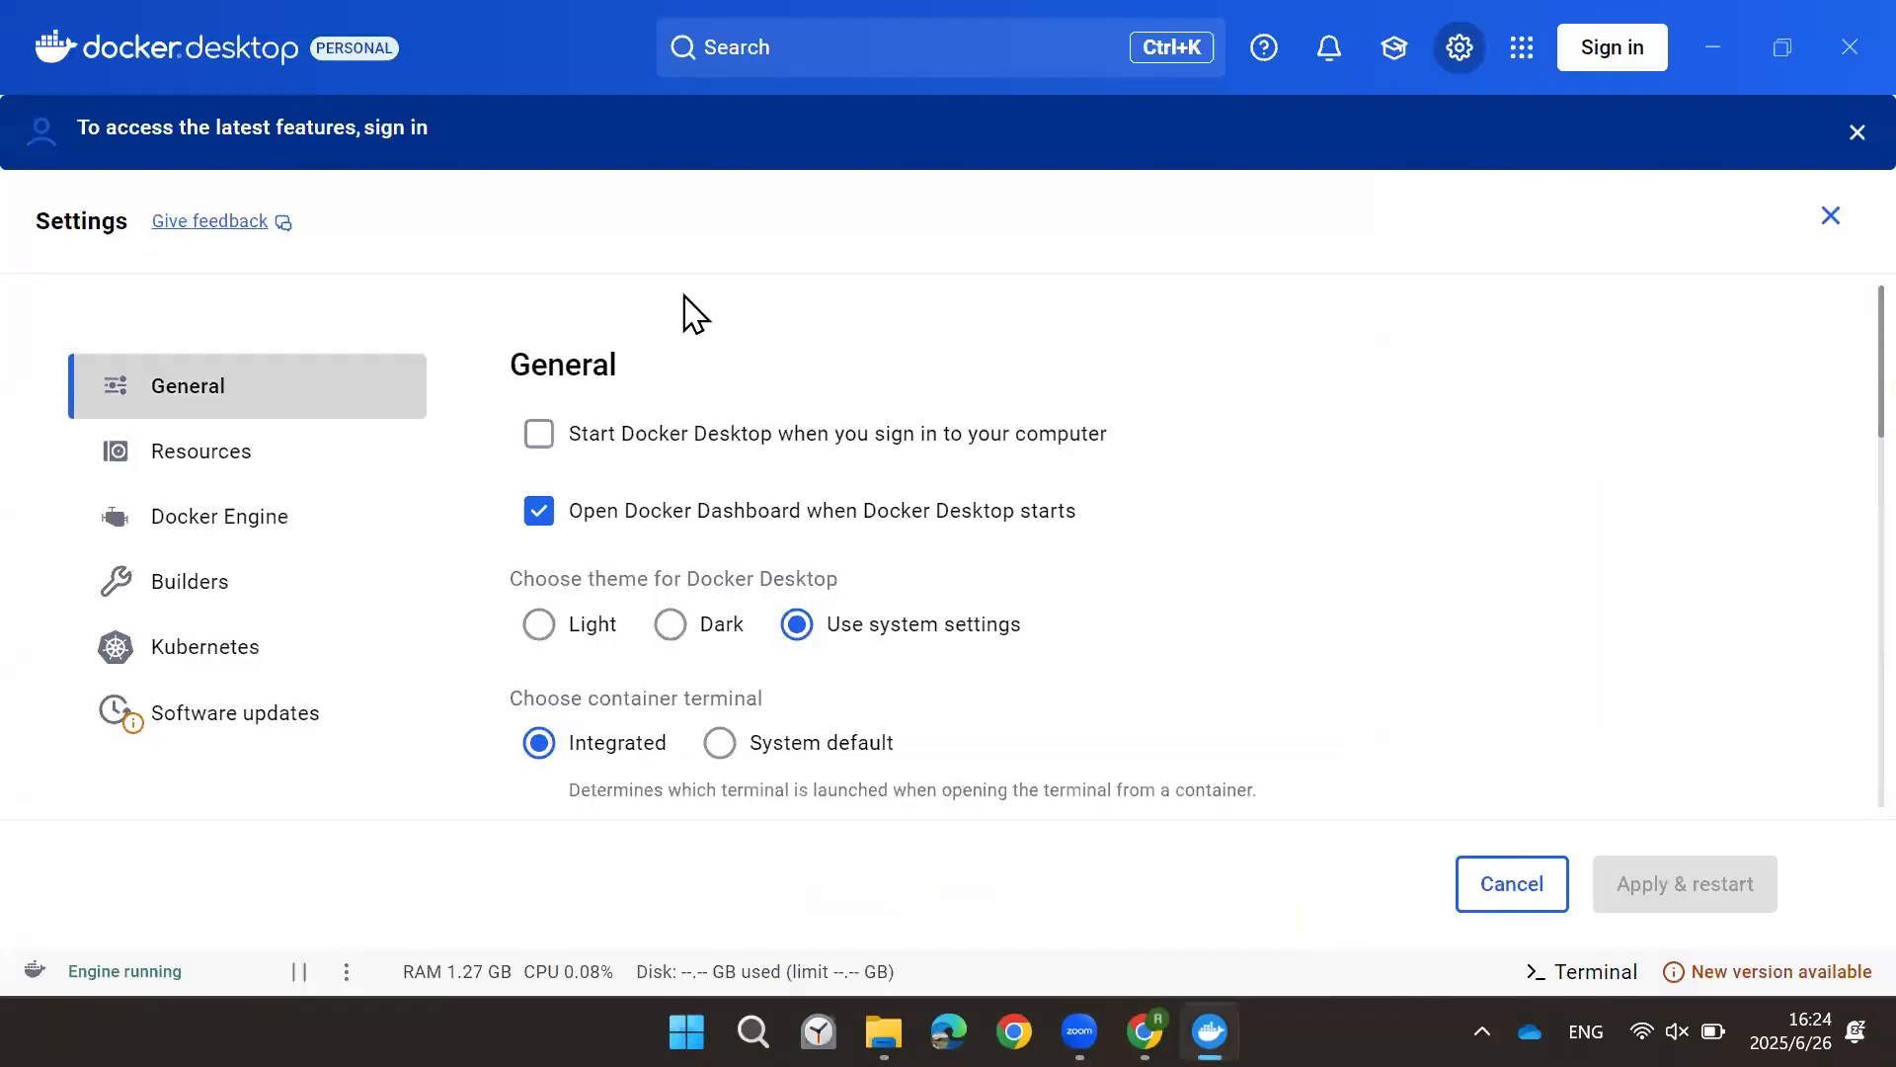
{"action": "left_click", "coordinate": [194, 459]}
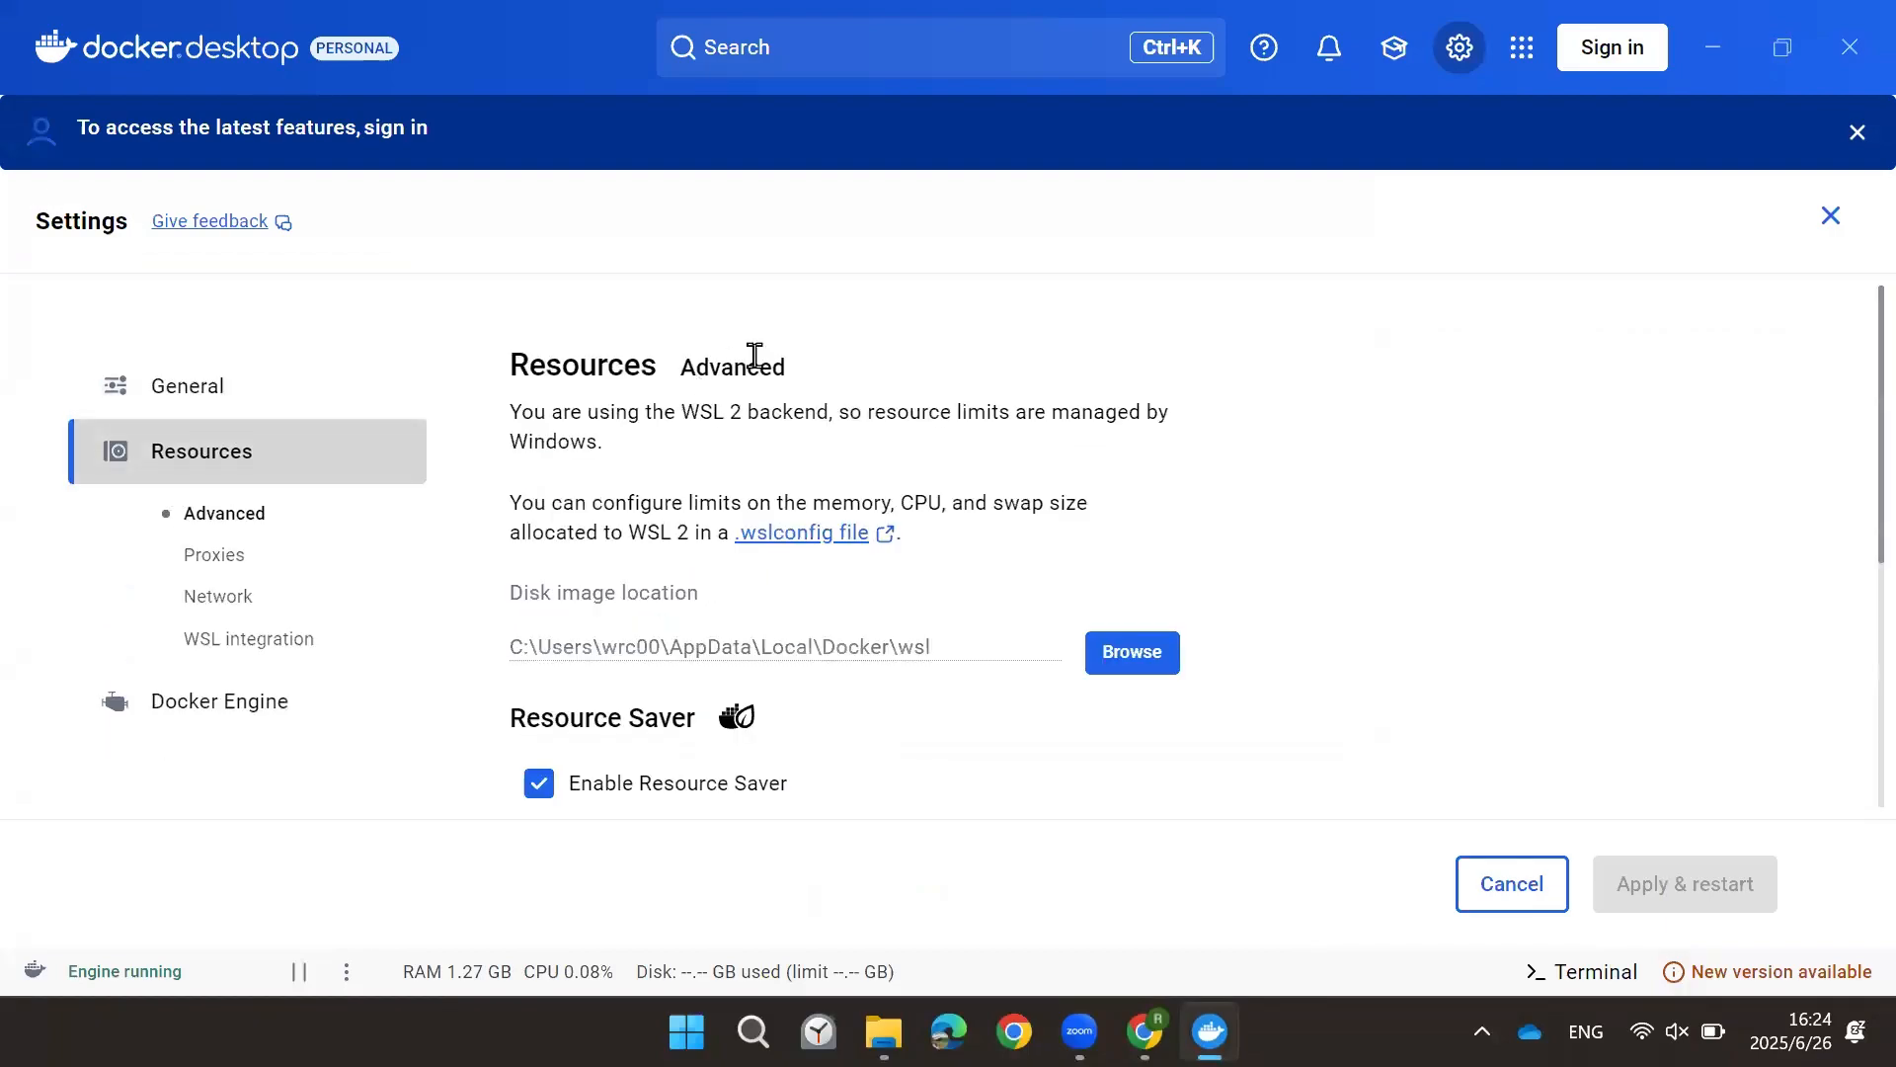
{"action": "left_click_drag", "start_coordinate": [510, 506], "coordinate": [690, 534]}
{"action": "left_click", "coordinate": [689, 532]}
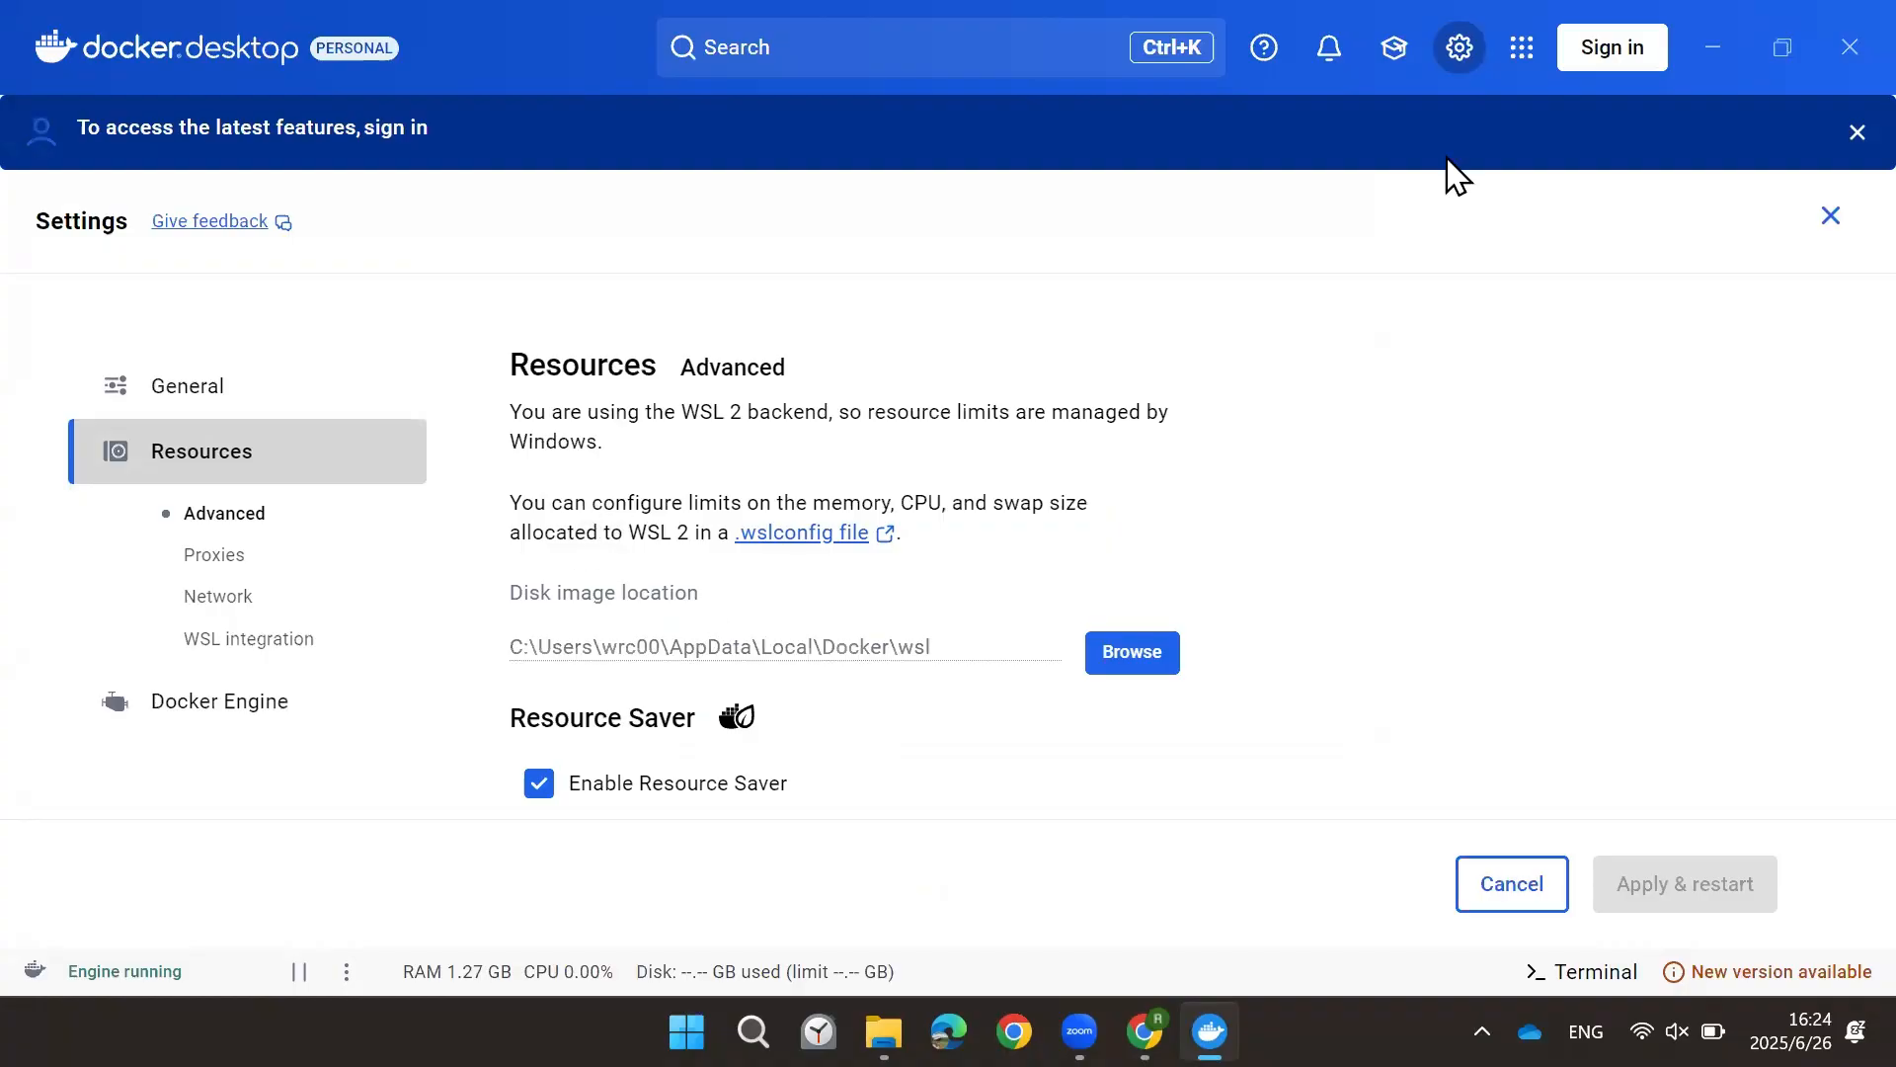
Step: Close the Docker settings and minimize Docker Desktop
{"action": "left_click", "coordinate": [1829, 130]}
{"action": "left_click", "coordinate": [1828, 128]}
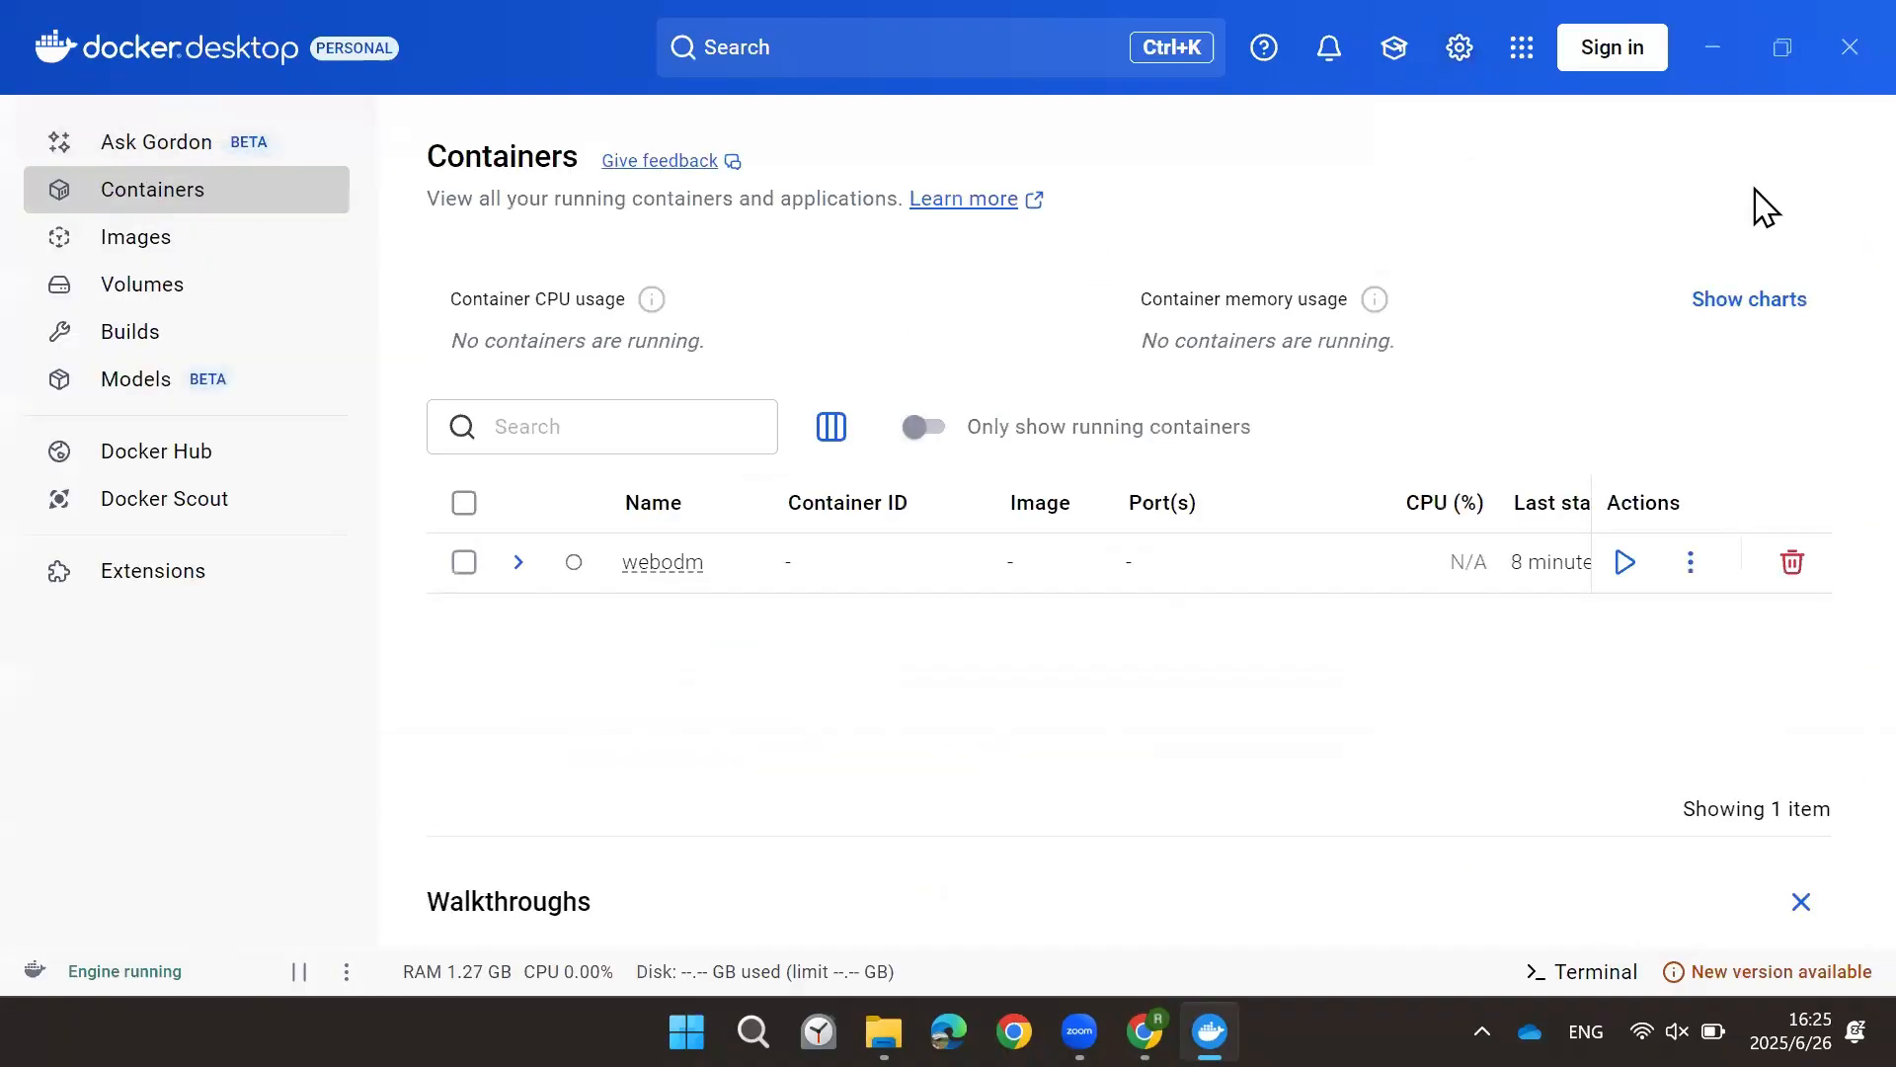
{"action": "left_click", "coordinate": [1713, 47]}
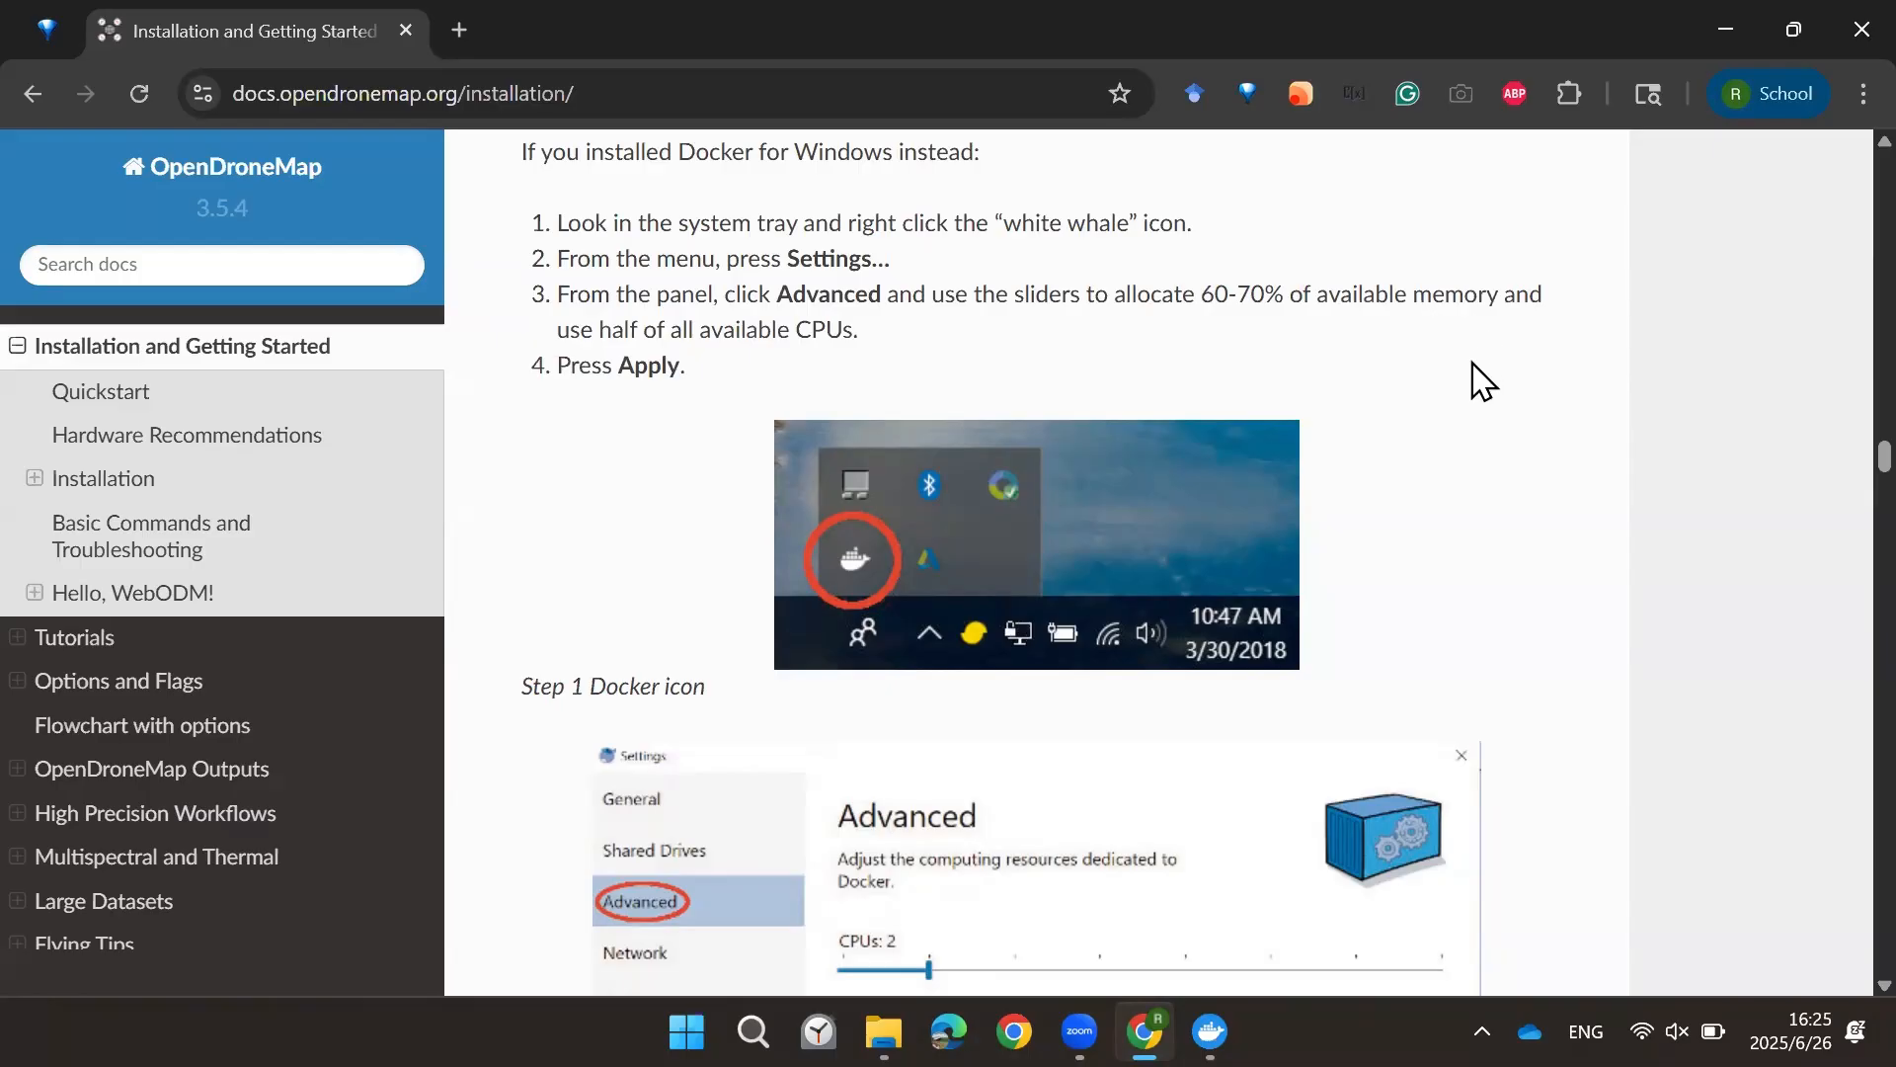
{"action": "scroll", "coordinate": [1373, 380], "scroll_direction": "down", "scroll_amount": 9}
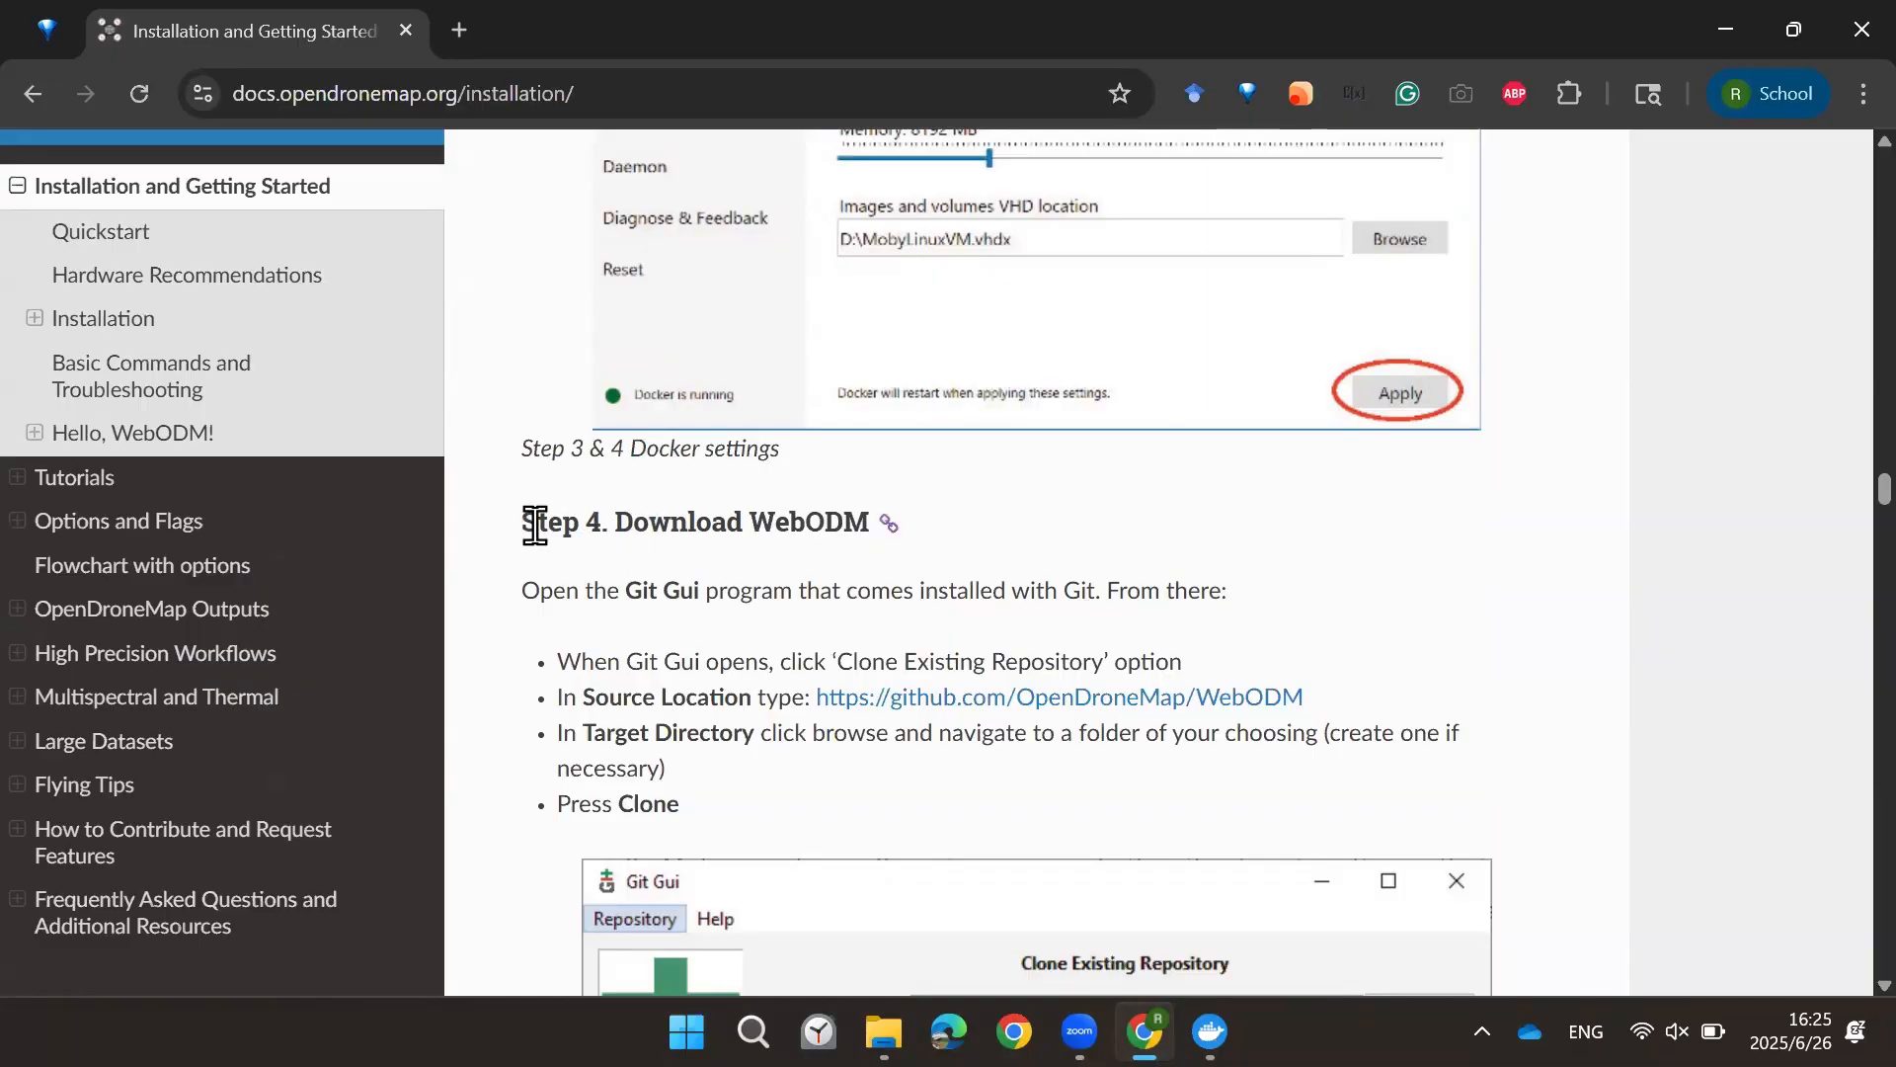
{"action": "scroll", "coordinate": [524, 402], "scroll_direction": "up", "scroll_amount": 5}
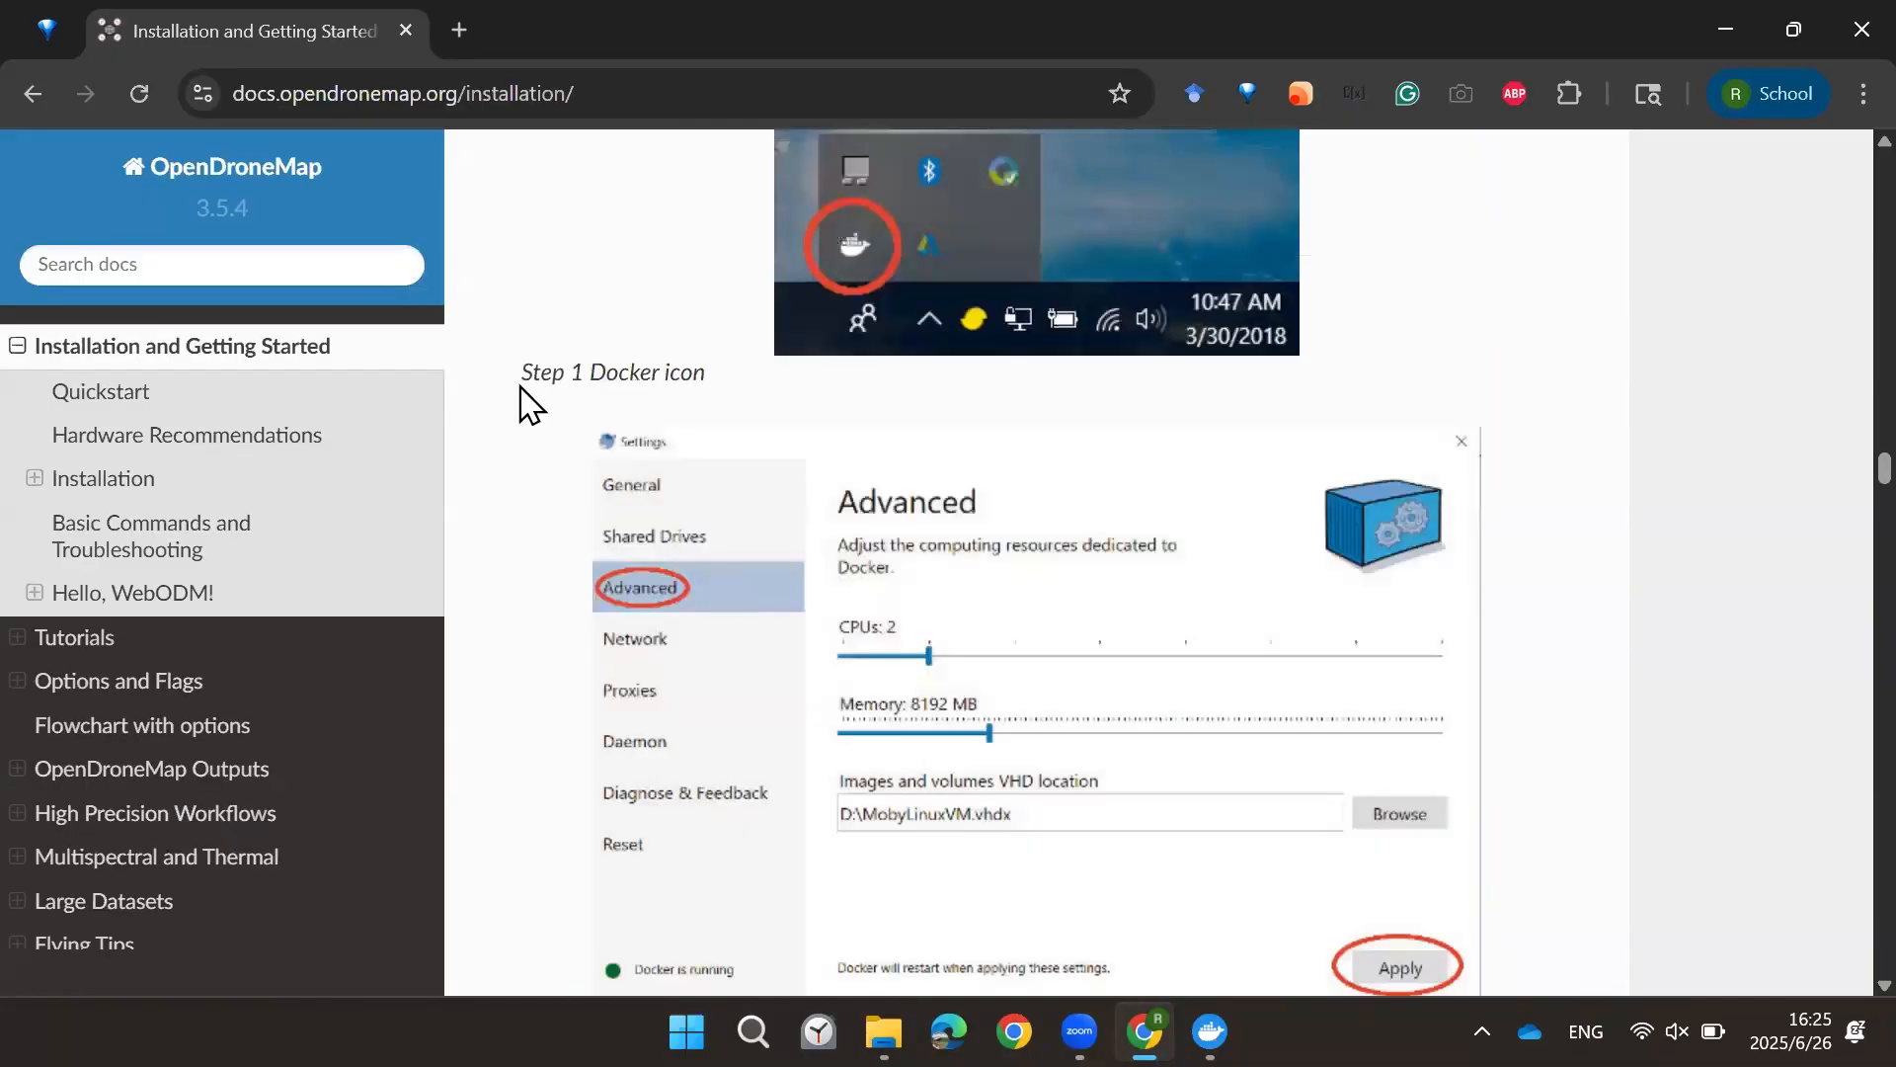
{"action": "mouse_move", "coordinate": [1210, 1031]}
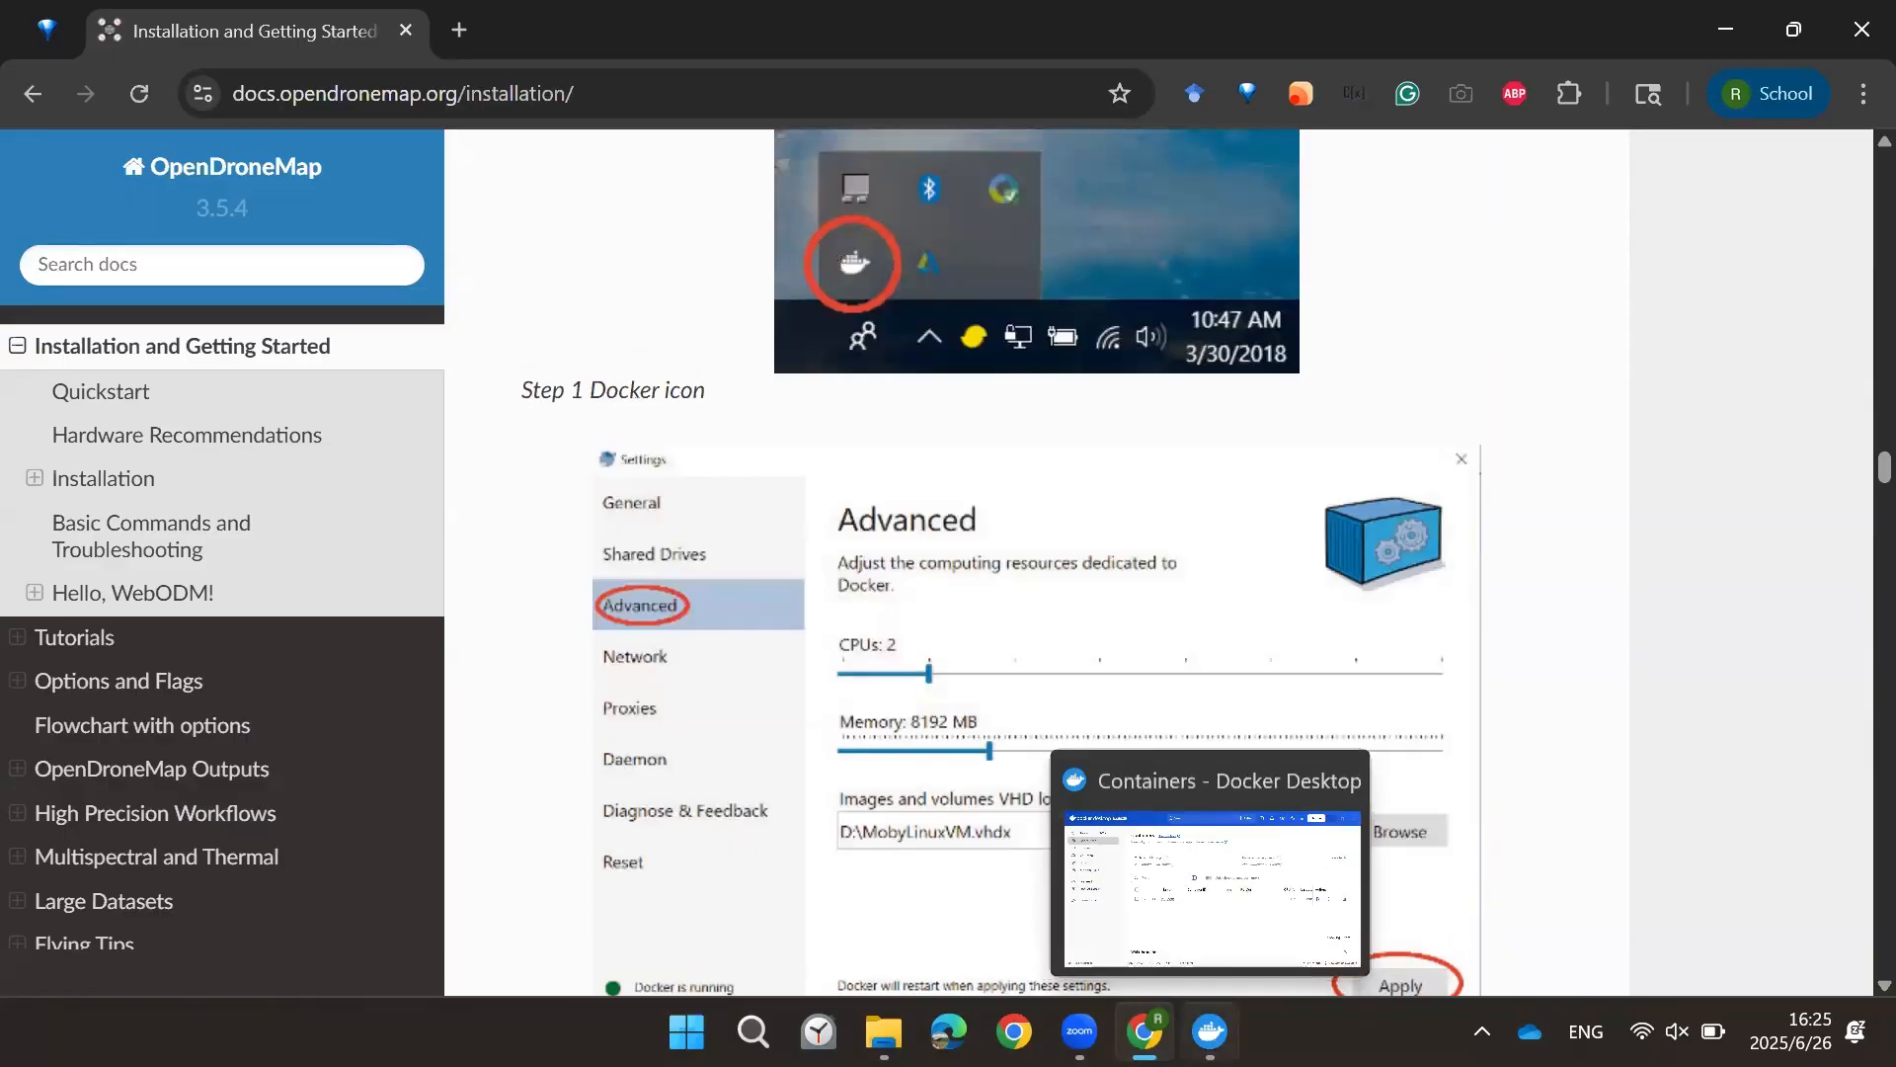
{"action": "left_click", "coordinate": [1211, 903]}
{"action": "left_click", "coordinate": [1714, 48]}
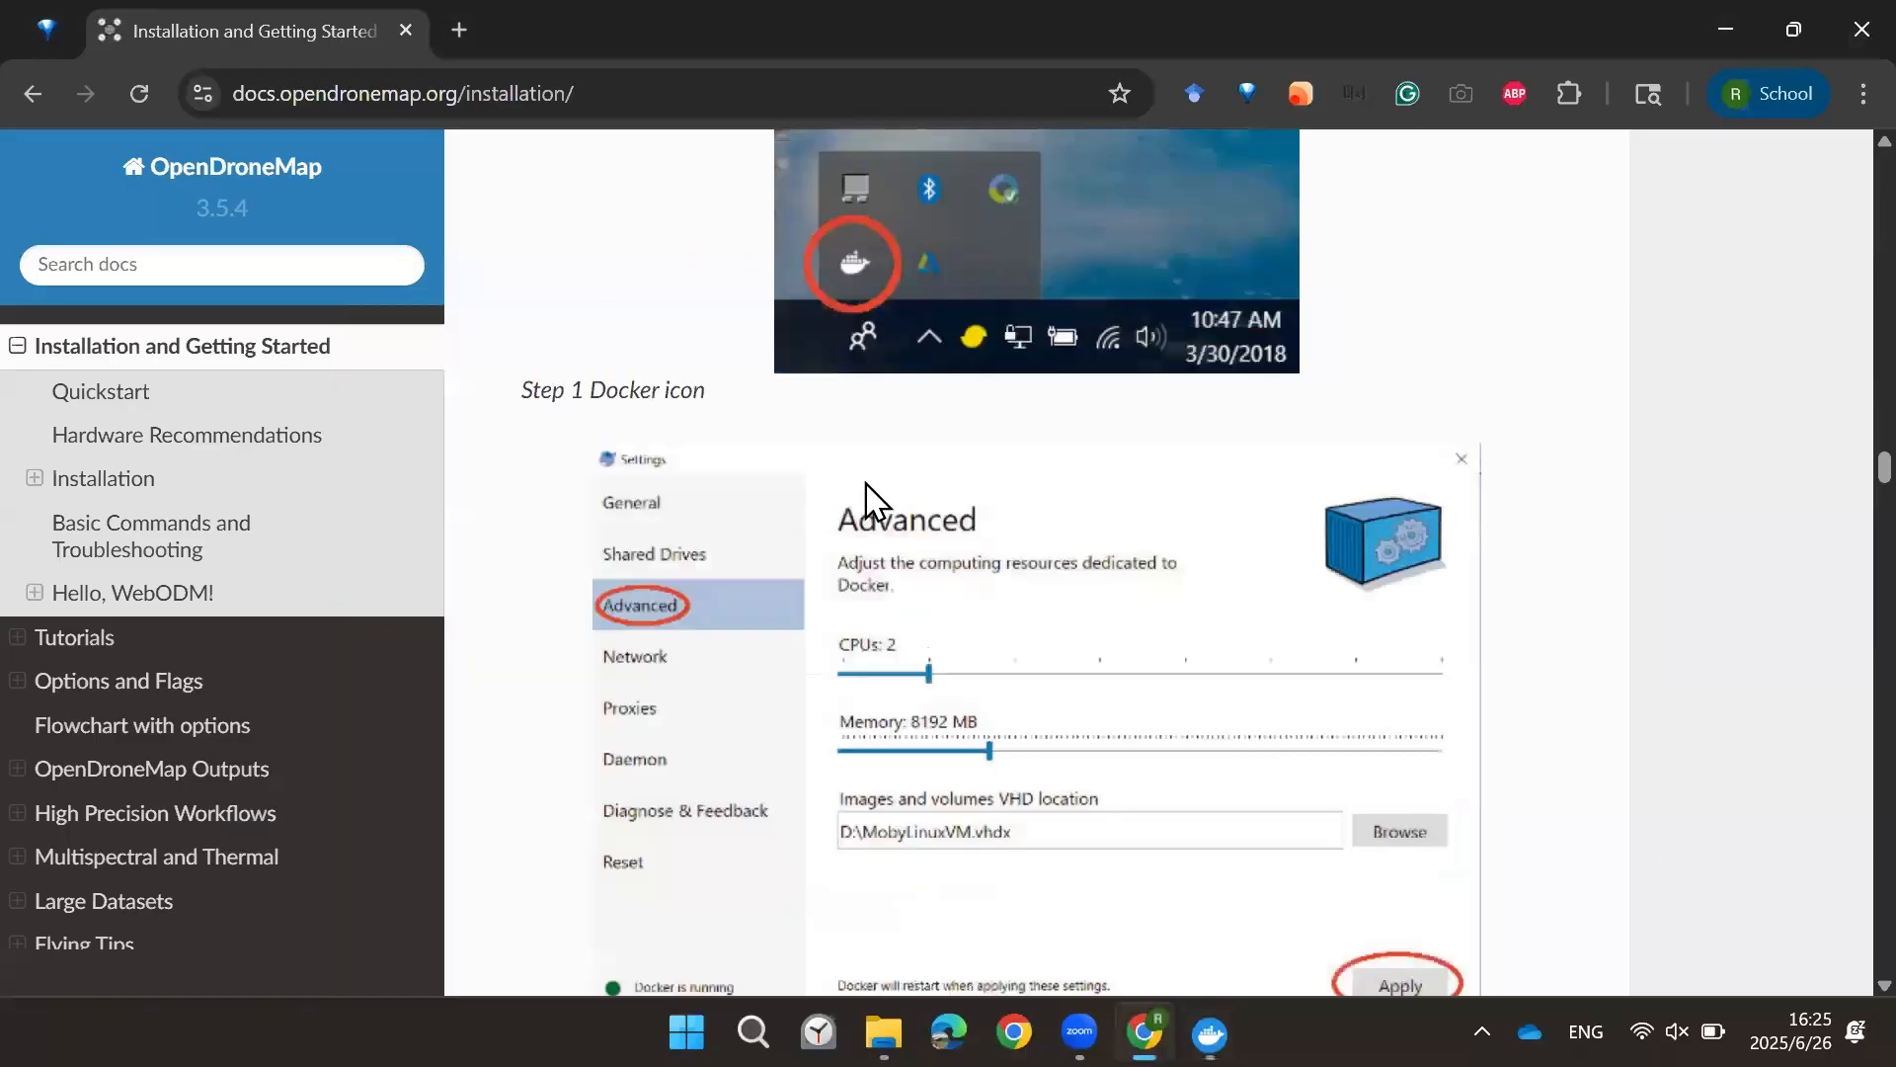
Step: Read Step 4 on cloning the WebODM repository with Git Gui, highlighting the Source Location instruction
{"action": "scroll", "coordinate": [713, 532], "scroll_direction": "down", "scroll_amount": 3}
{"action": "scroll", "coordinate": [713, 531], "scroll_direction": "down", "scroll_amount": 5}
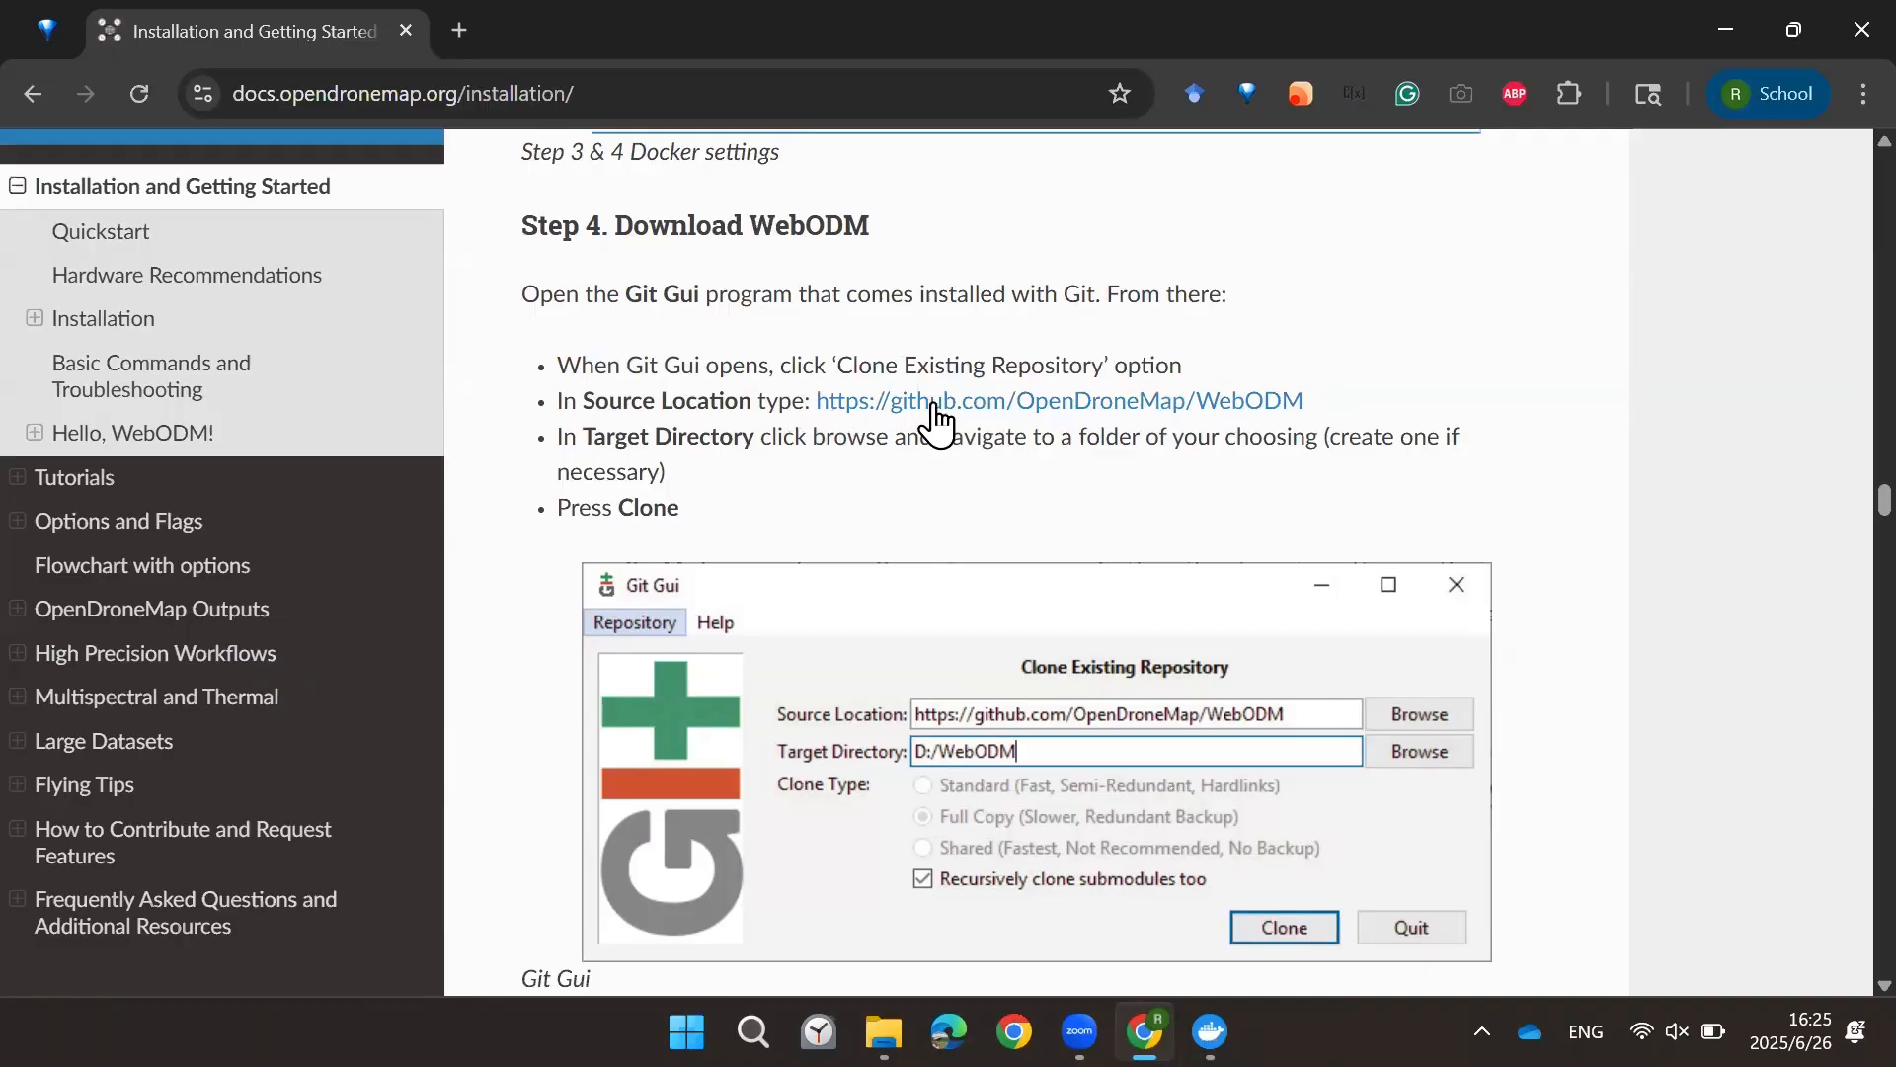
{"action": "left_click_drag", "start_coordinate": [586, 443], "coordinate": [761, 440]}
{"action": "left_click", "coordinate": [758, 447]}
{"action": "scroll", "coordinate": [711, 427], "scroll_direction": "down", "scroll_amount": 3}
{"action": "scroll", "coordinate": [714, 426], "scroll_direction": "up", "scroll_amount": 3}
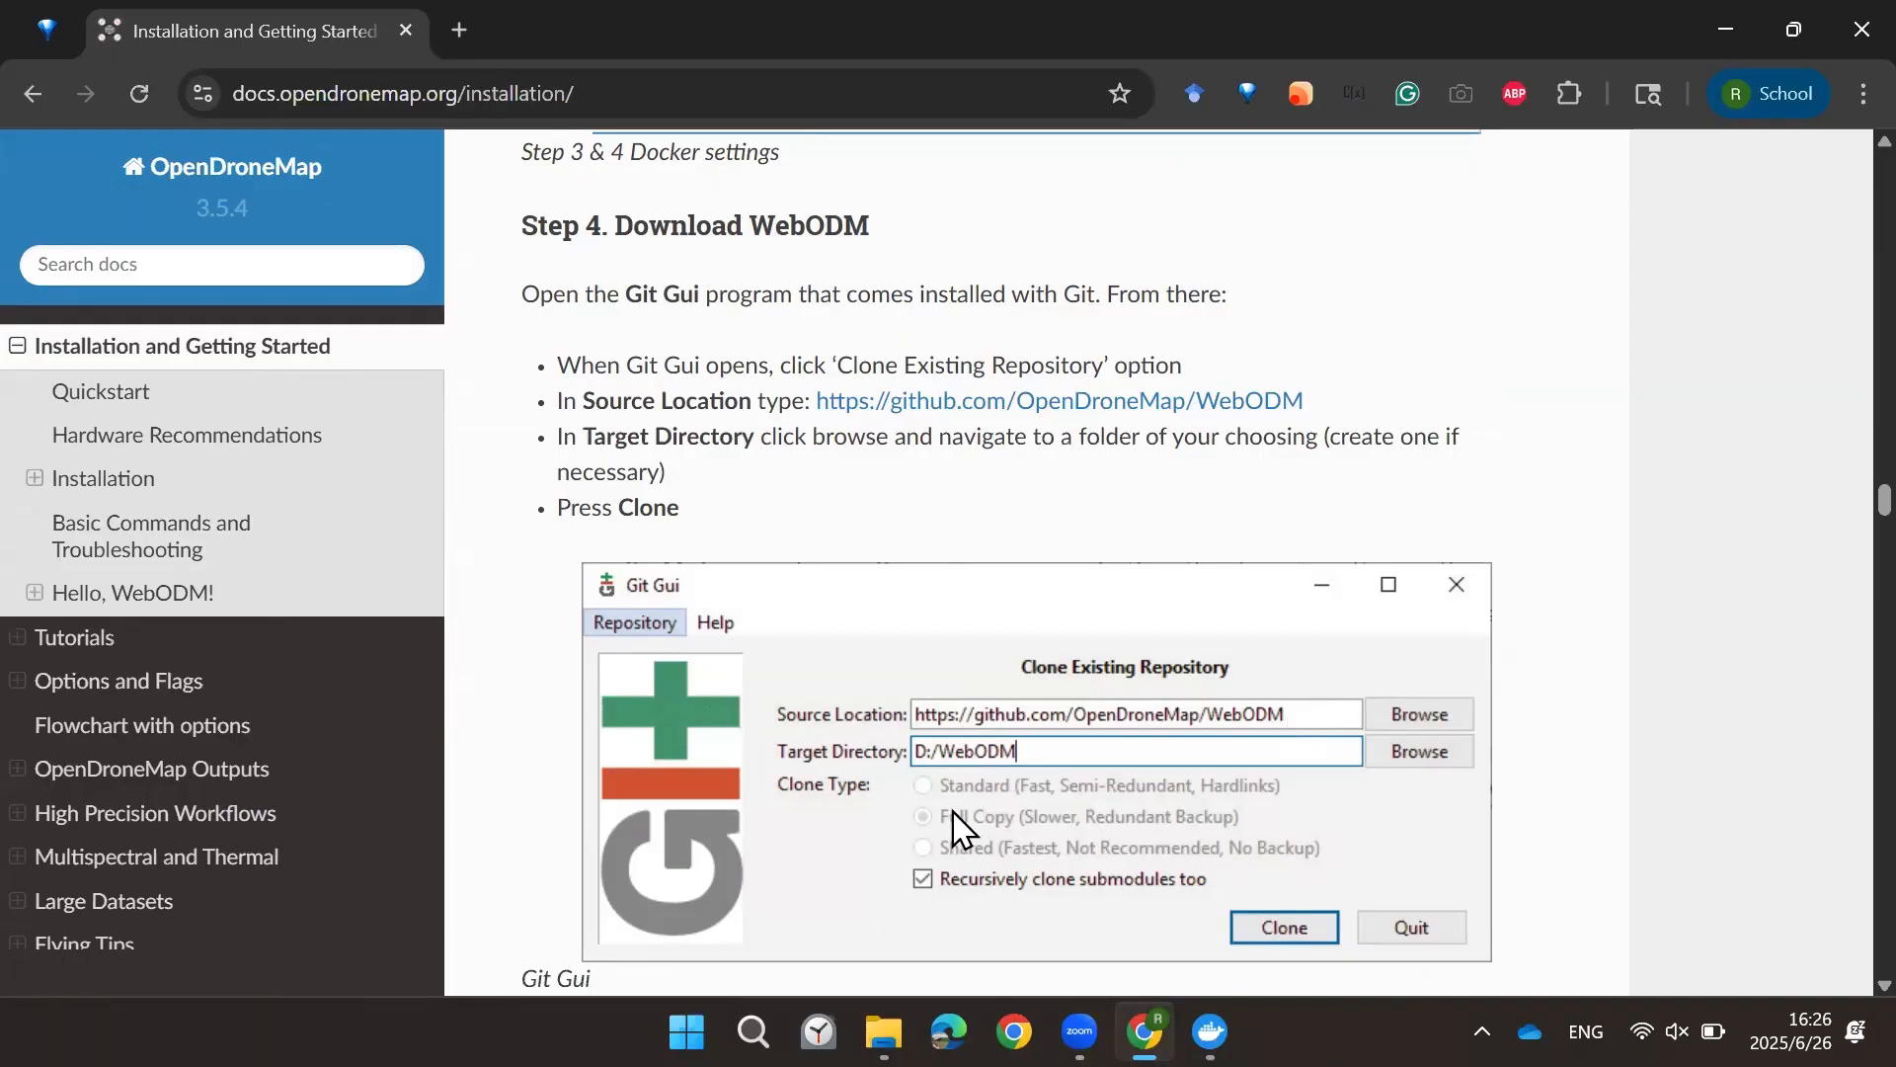
Step: Launch Git Gui and preview the Clone Existing Repository form, then quit it without cloning
{"action": "key", "text": "super"}
{"action": "left_click", "coordinate": [520, 372]}
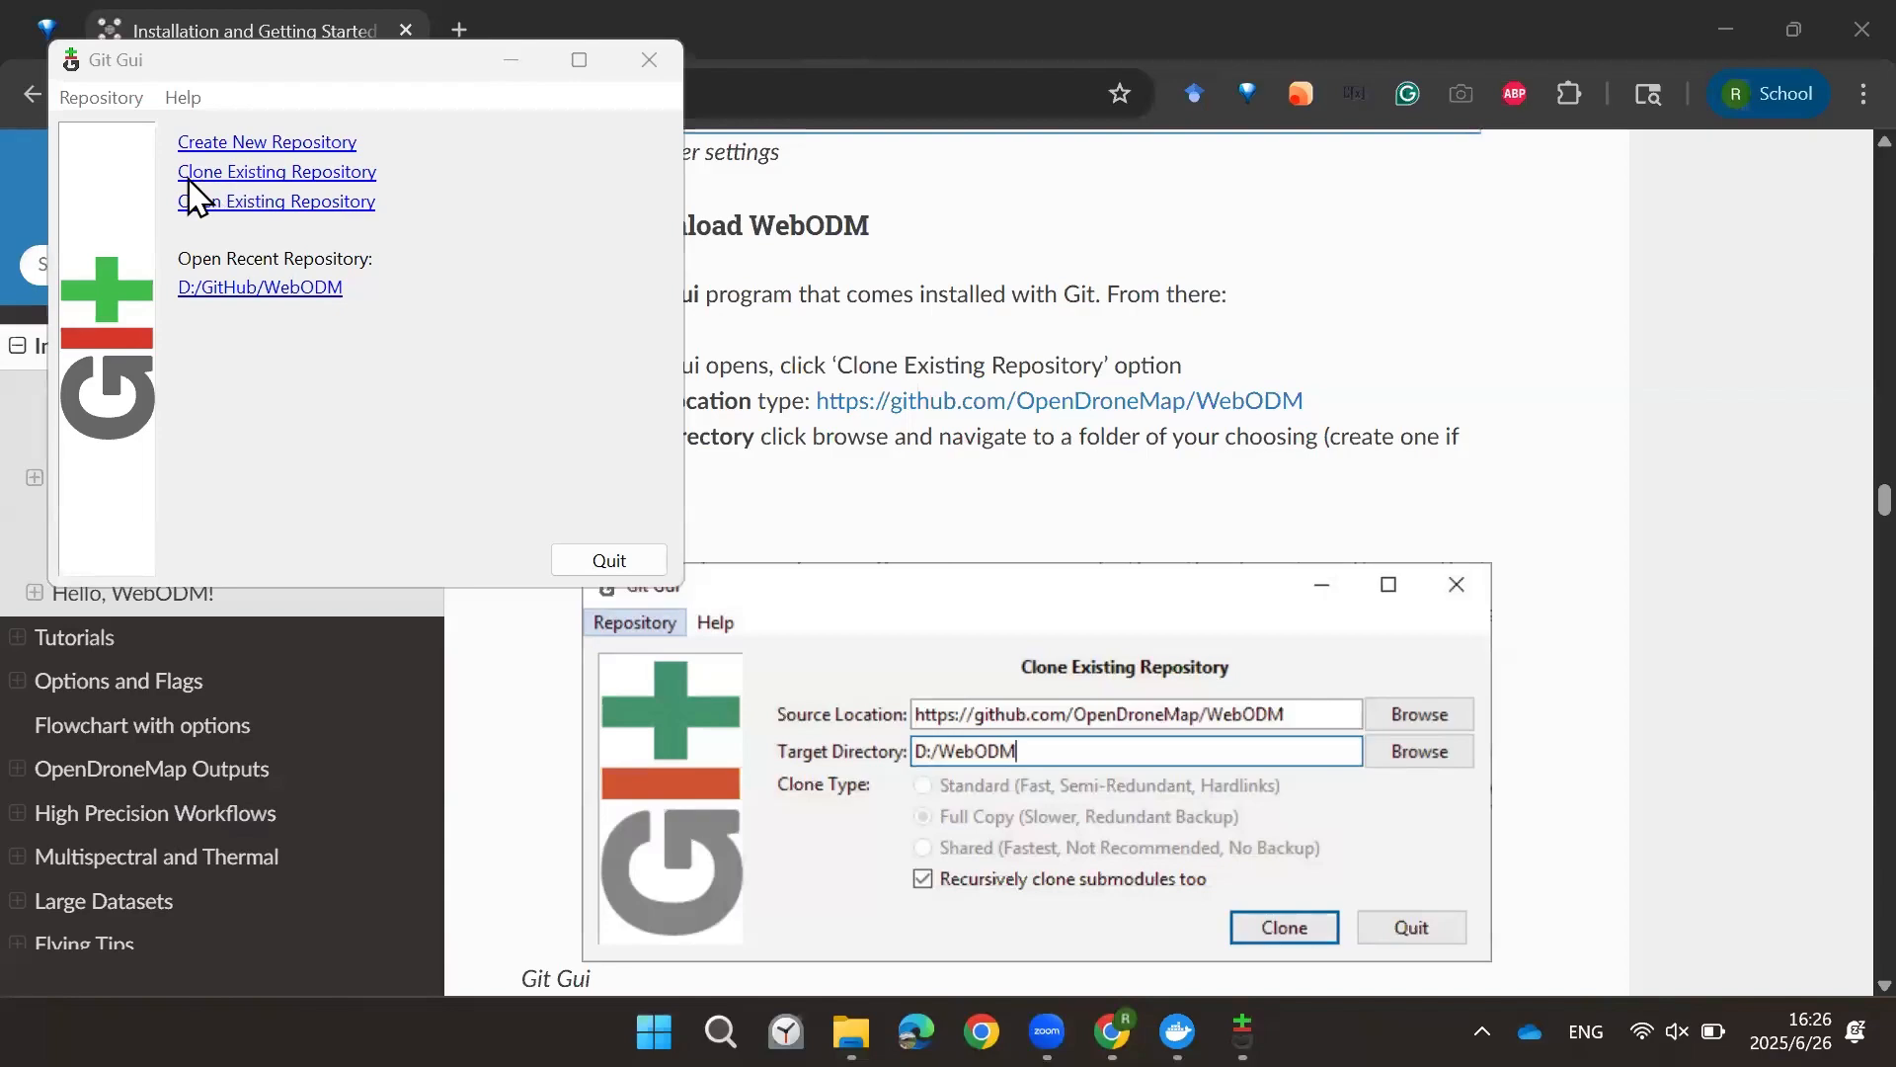
{"action": "left_click", "coordinate": [261, 174]}
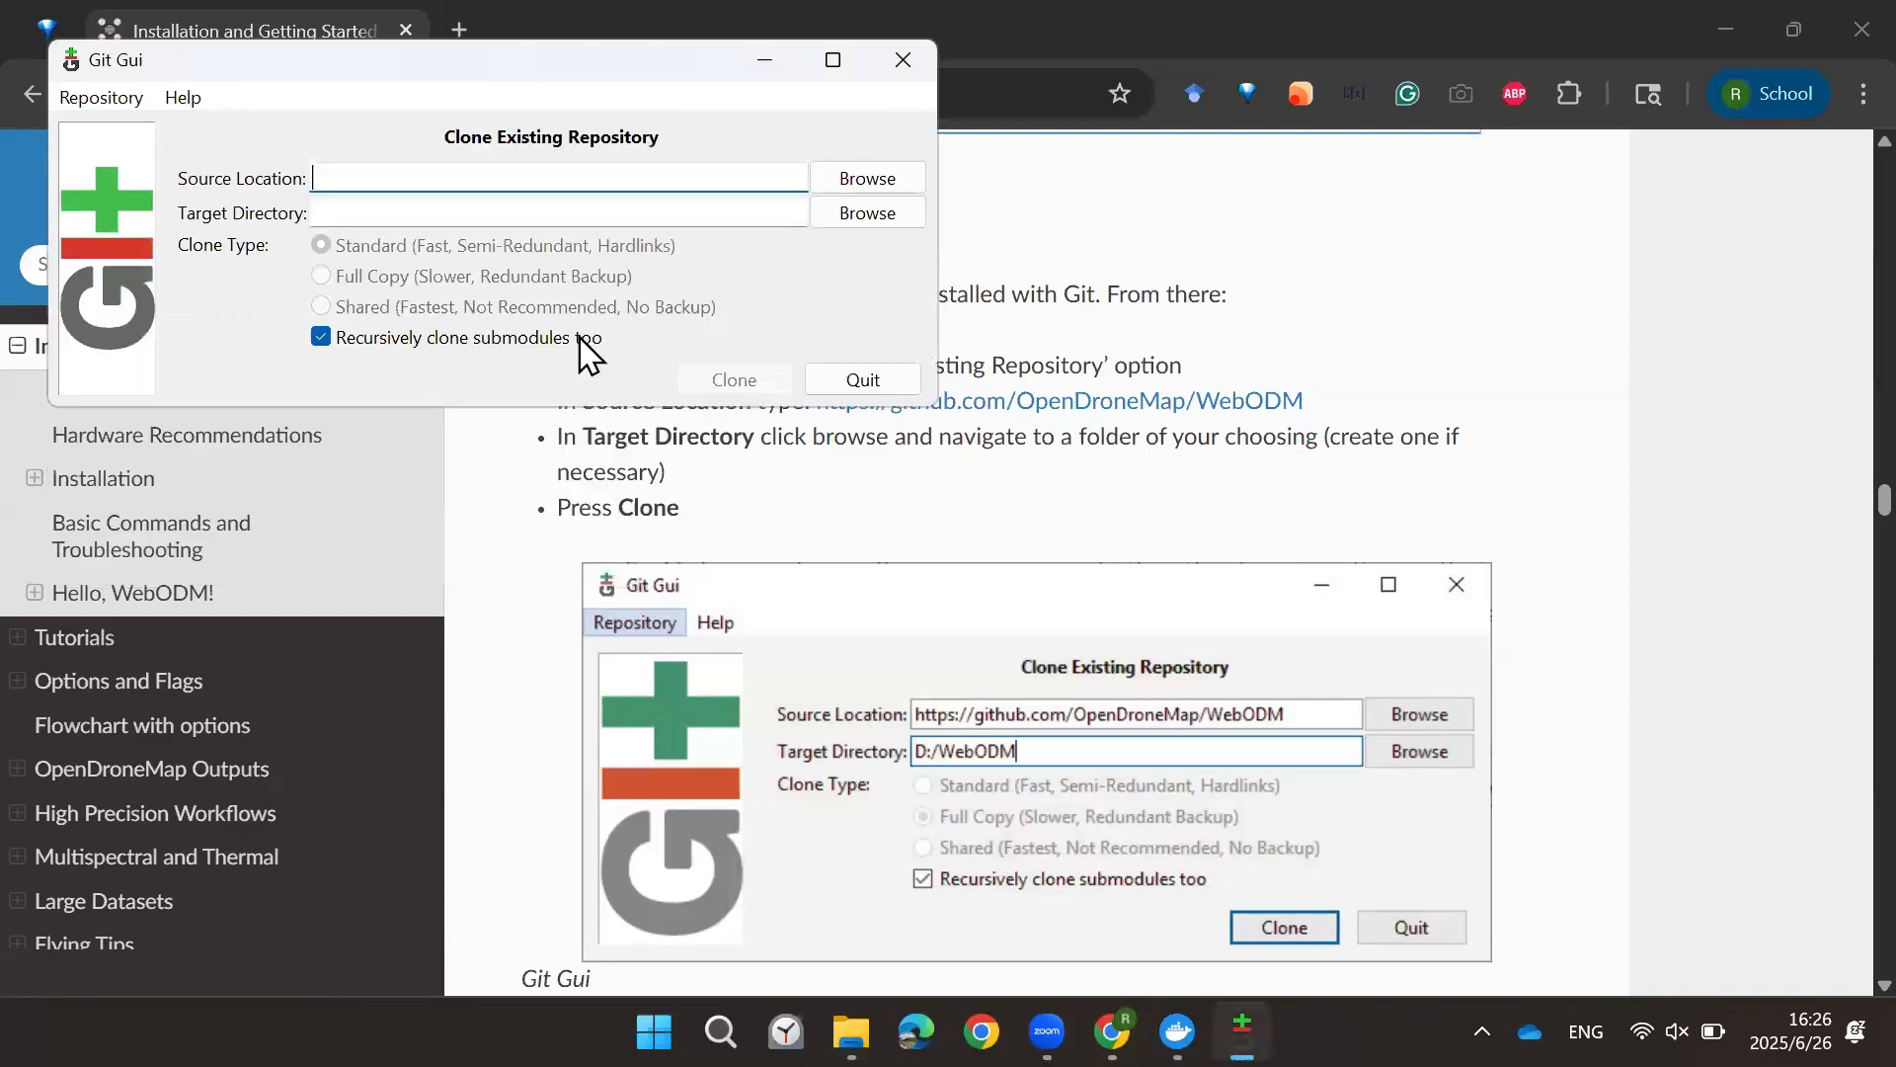
{"action": "left_click", "coordinate": [363, 209]}
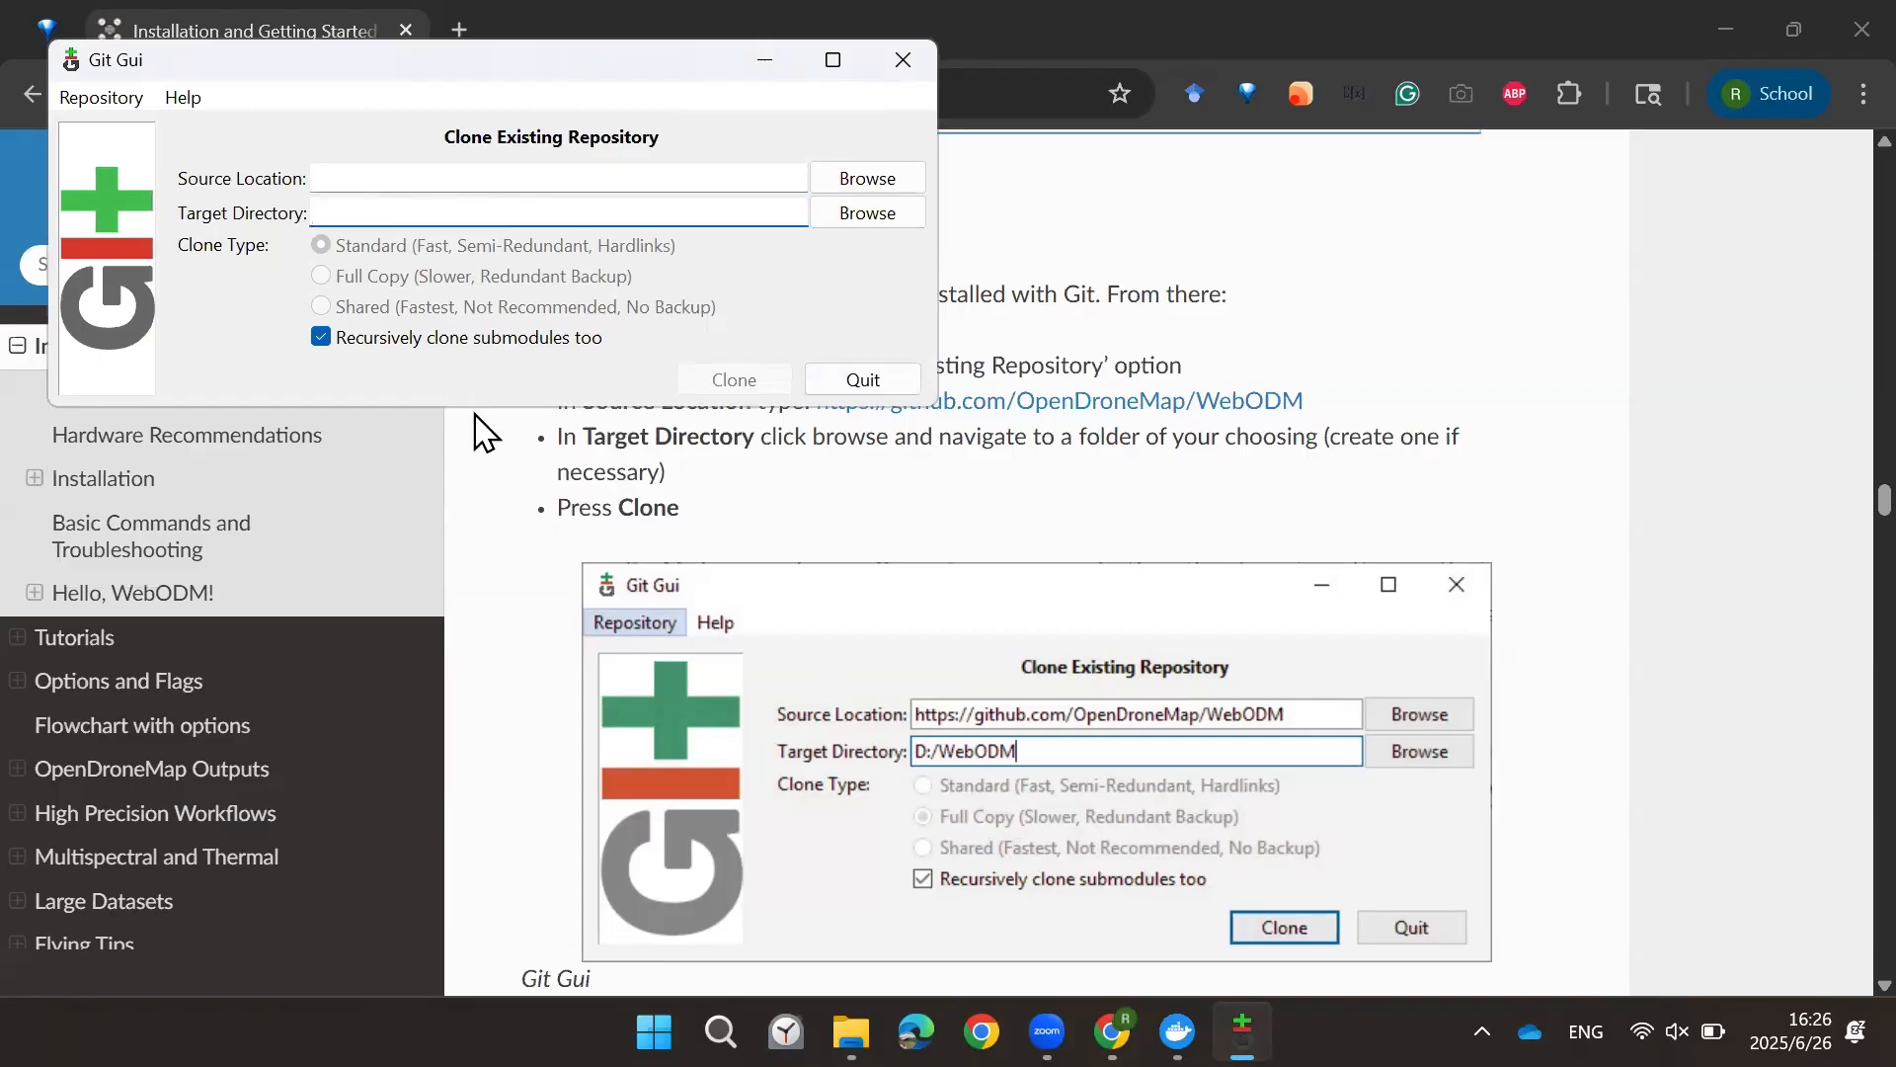
{"action": "left_click", "coordinate": [866, 383]}
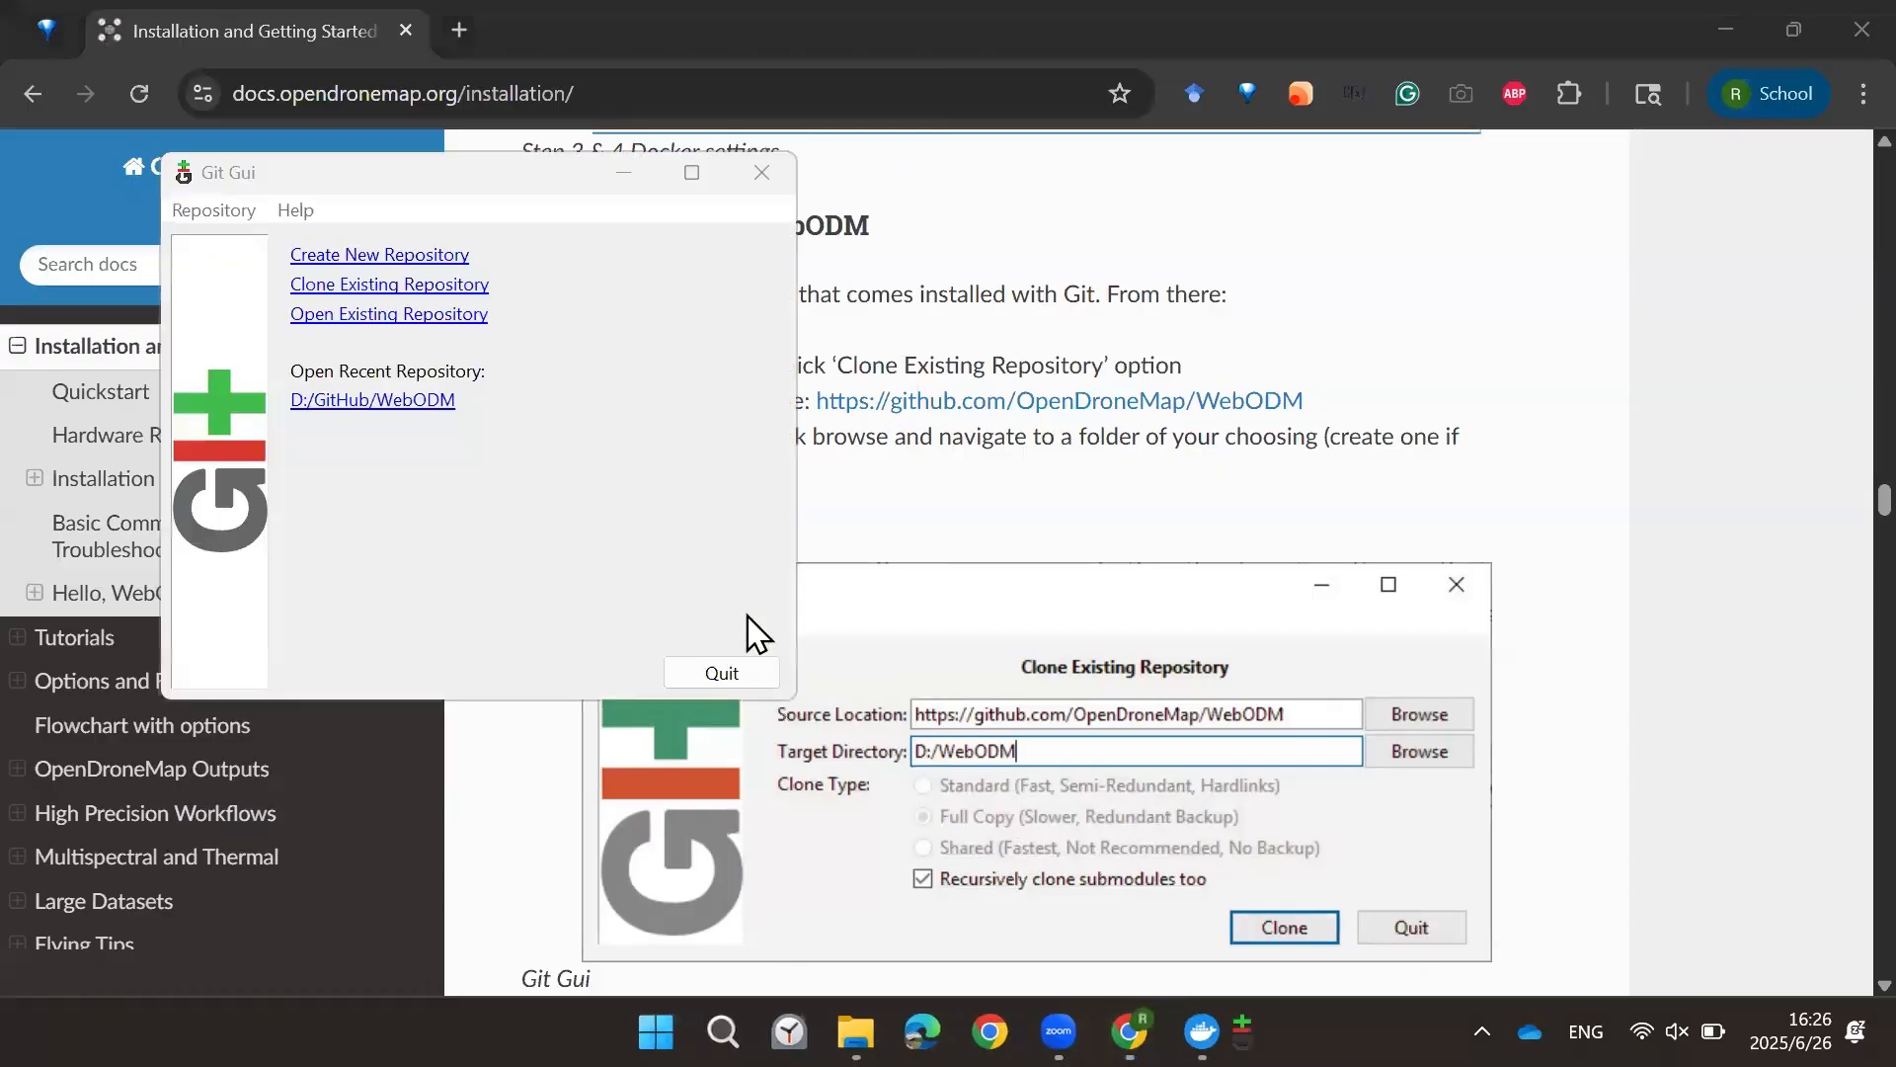
Step: Open the recent D:/GitHub/WebODM repository and launch Git Bash from its Repository menu
{"action": "left_click", "coordinate": [336, 400]}
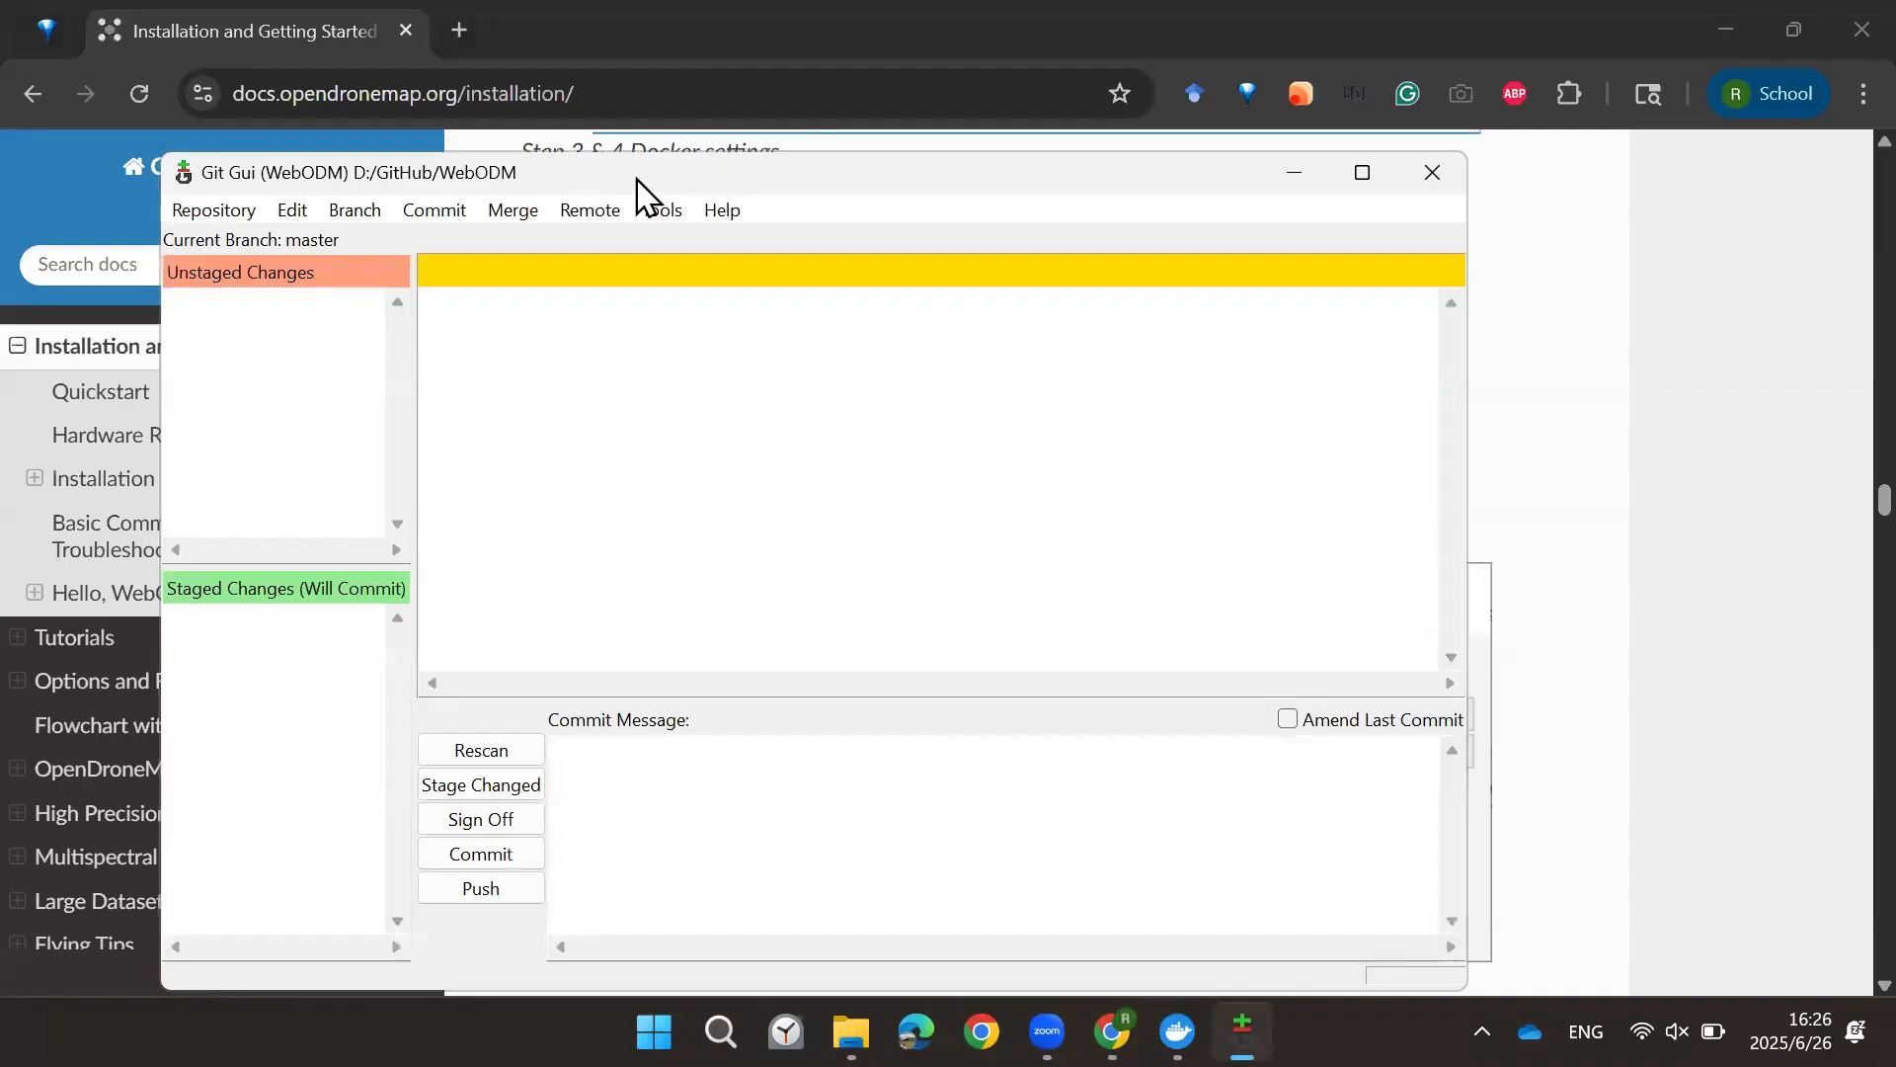
{"action": "left_click", "coordinate": [299, 118]}
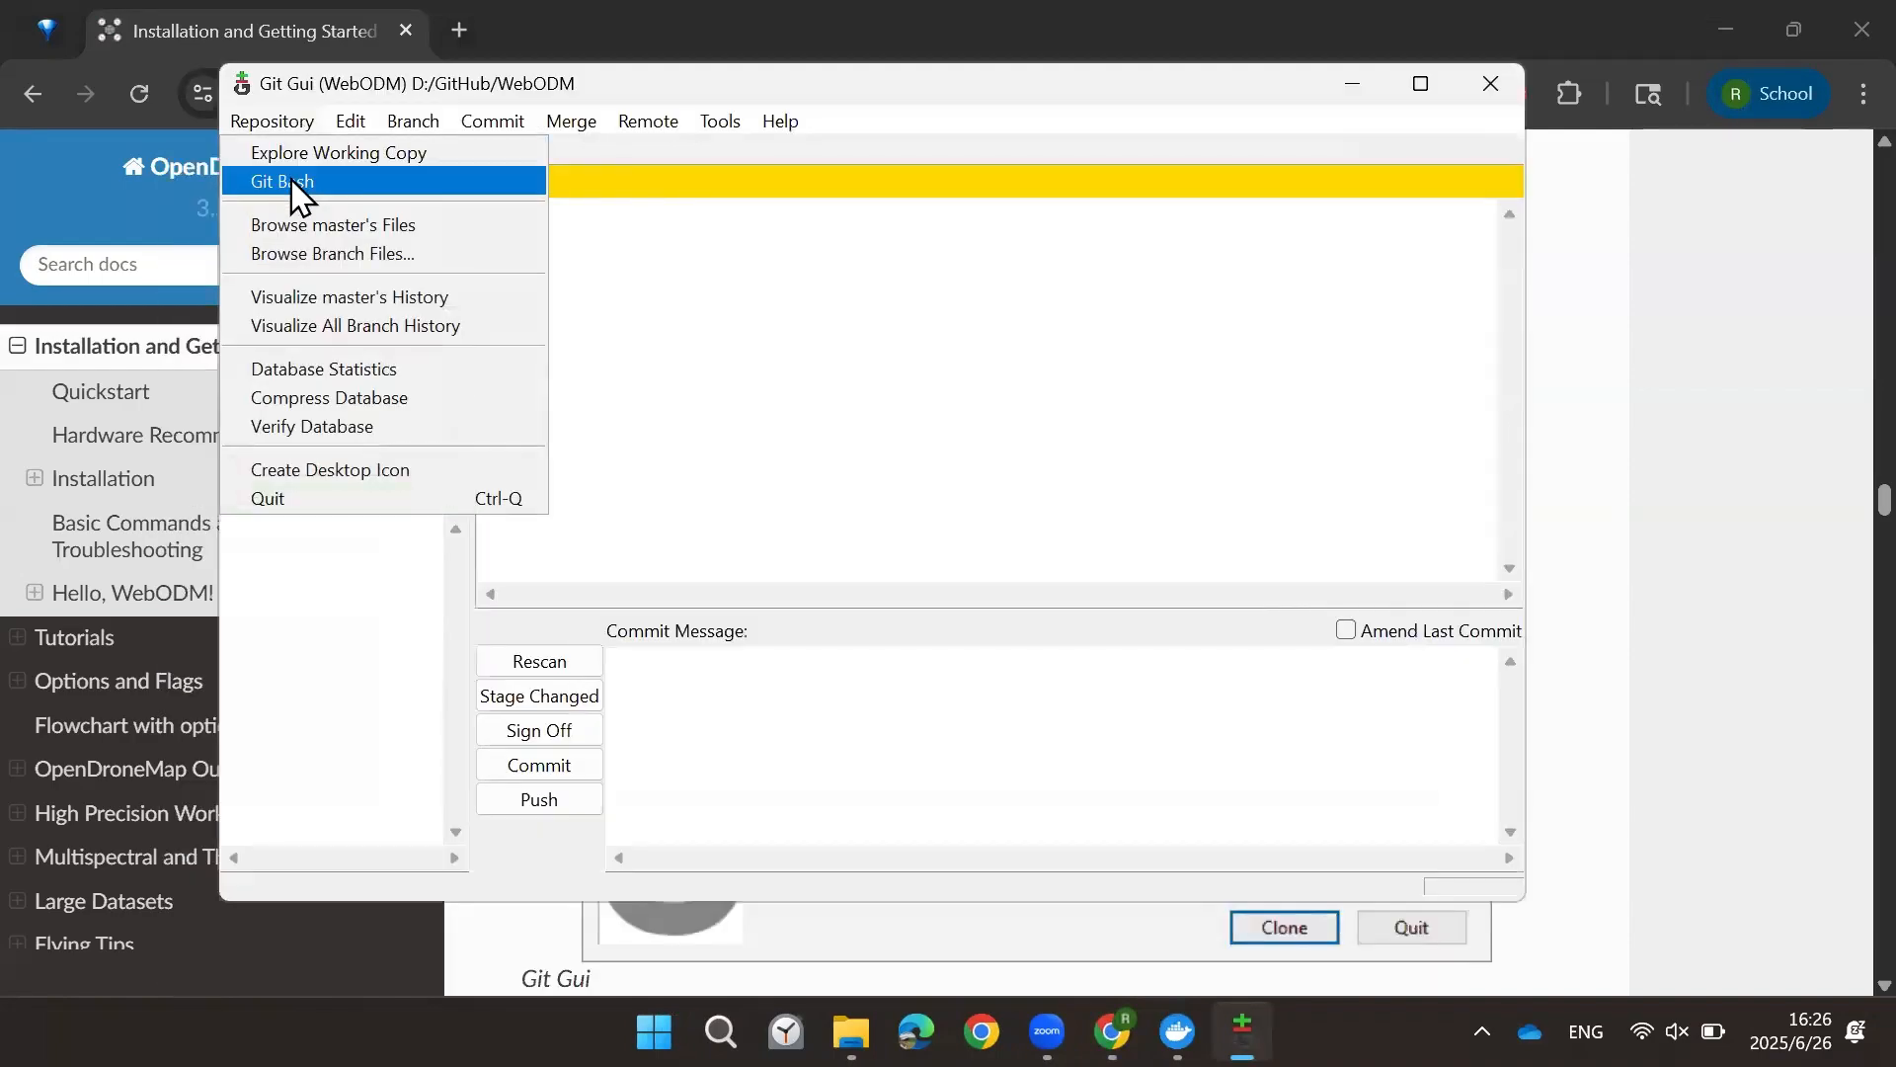
{"action": "left_click", "coordinate": [296, 187]}
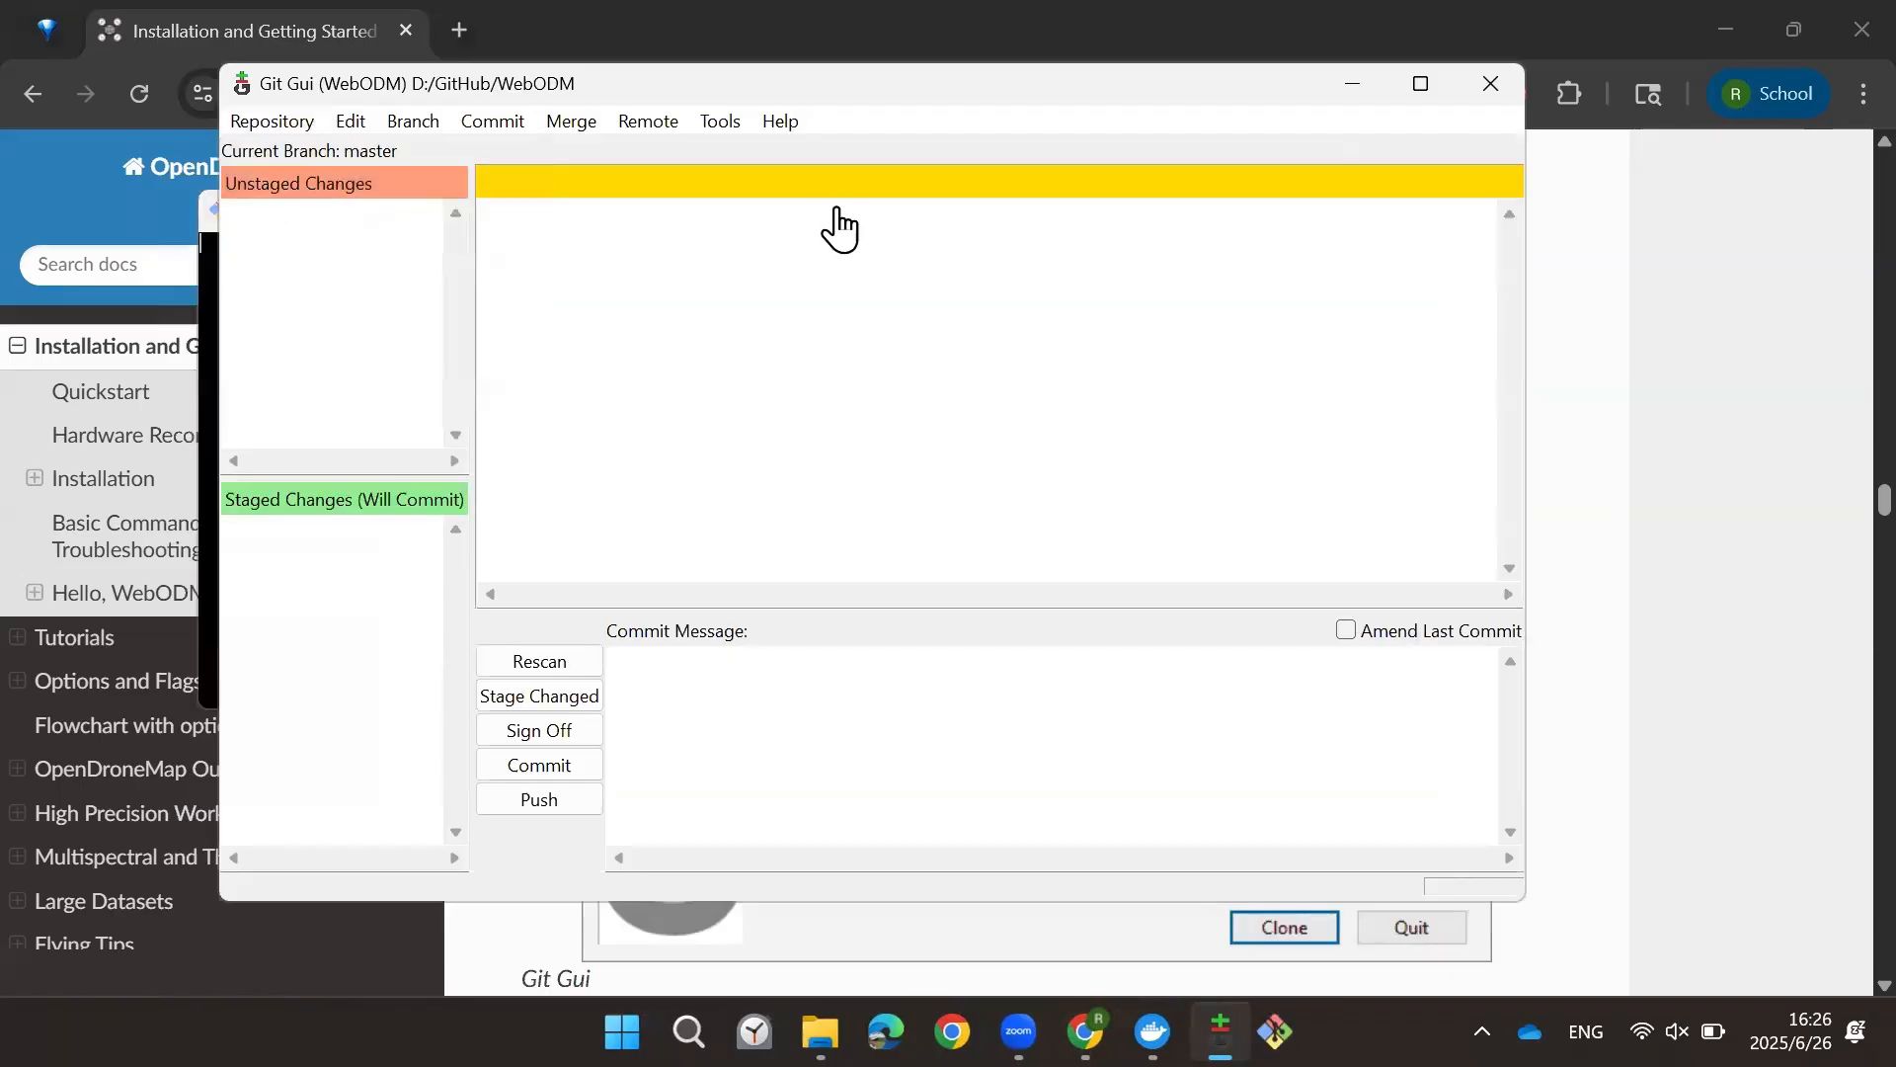
{"action": "left_click", "coordinate": [1353, 87]}
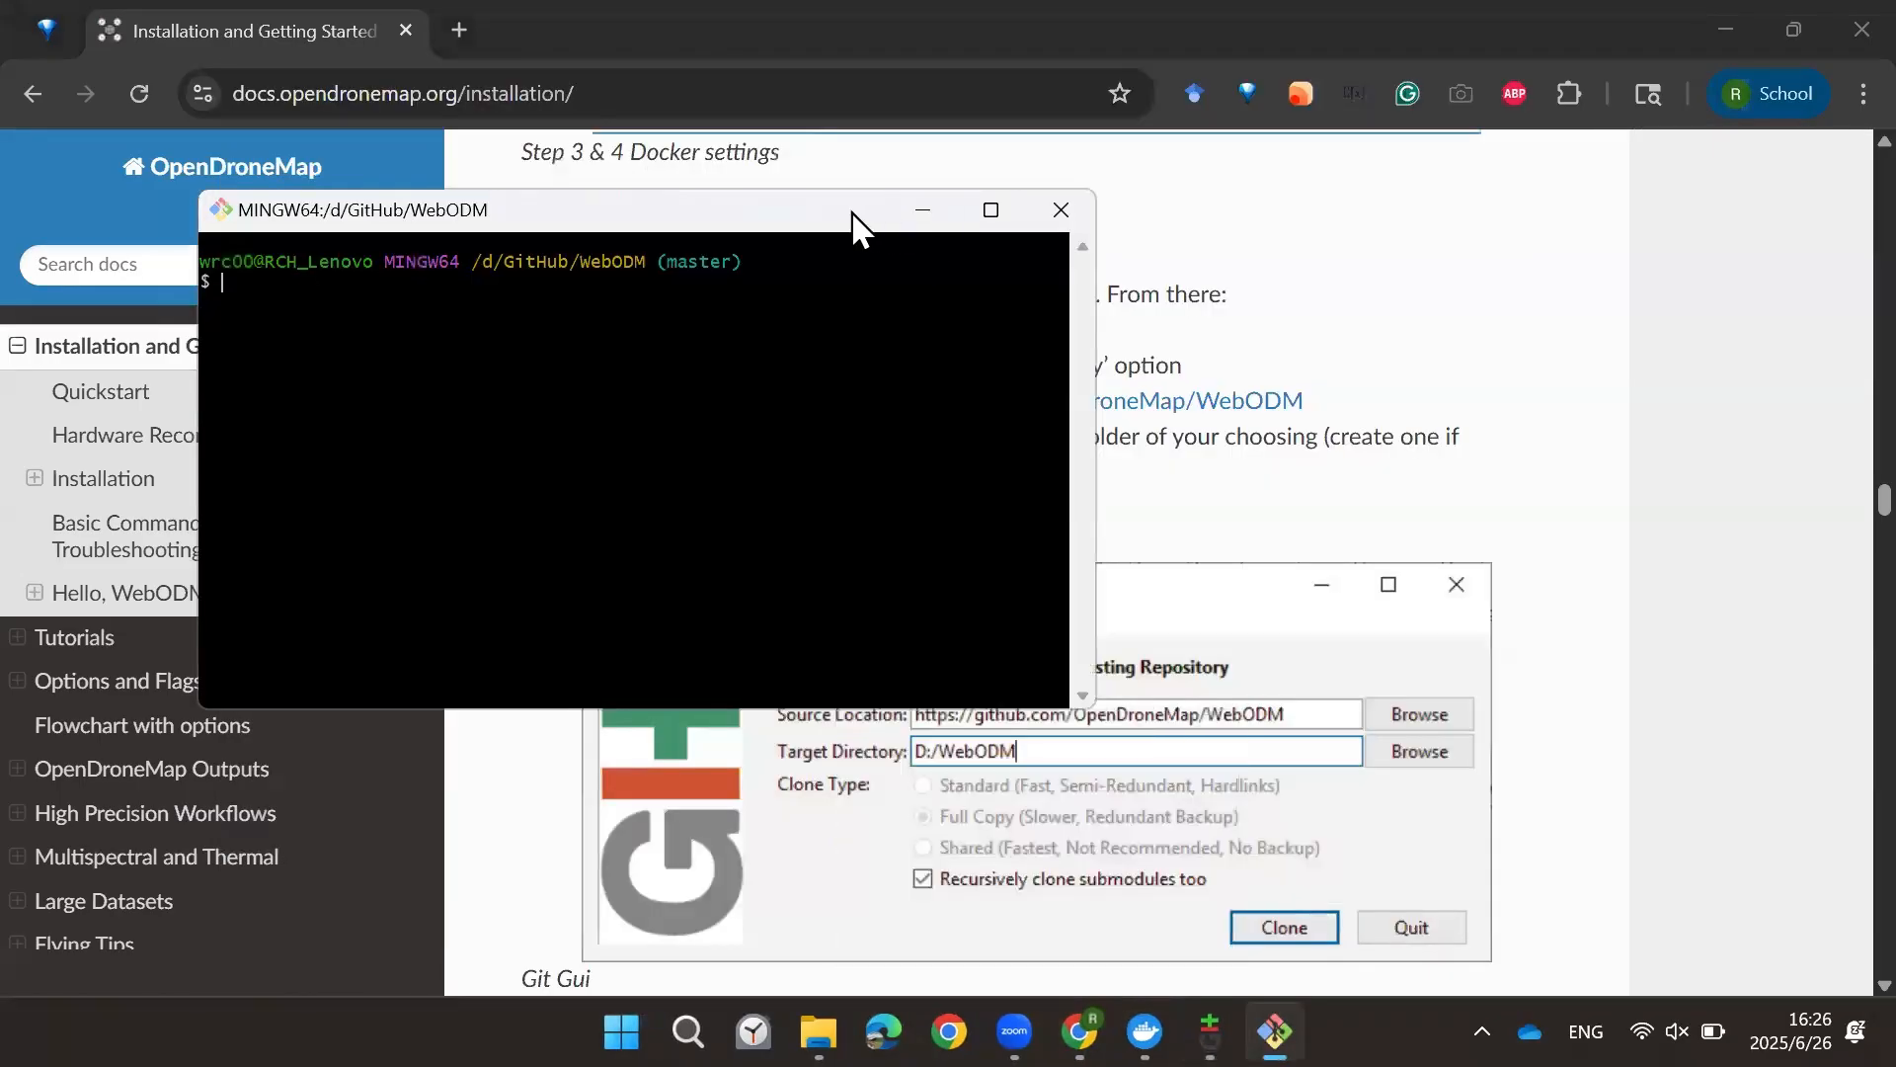
Step: Read the Step 4 Launch WebODM instructions and its start command
{"action": "scroll", "coordinate": [899, 731], "scroll_direction": "down", "scroll_amount": 6}
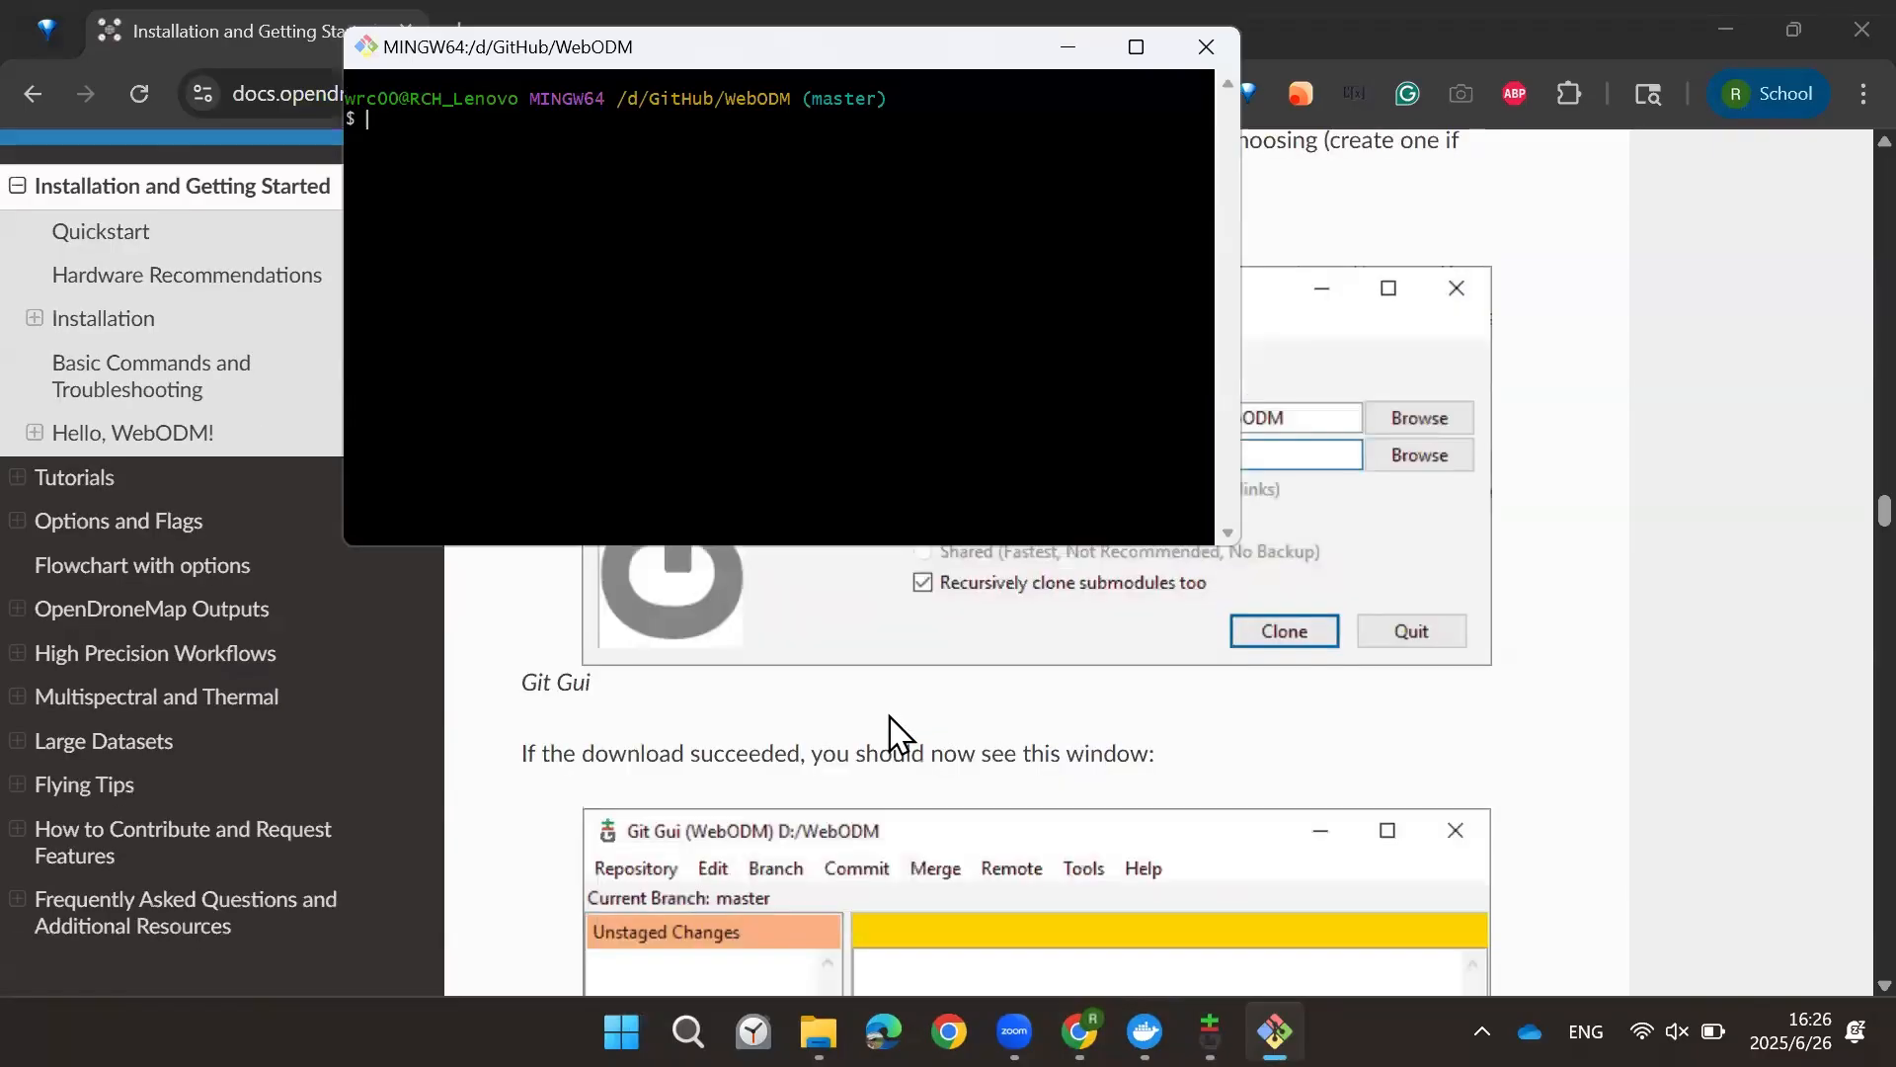
{"action": "scroll", "coordinate": [869, 753], "scroll_direction": "up", "scroll_amount": 3}
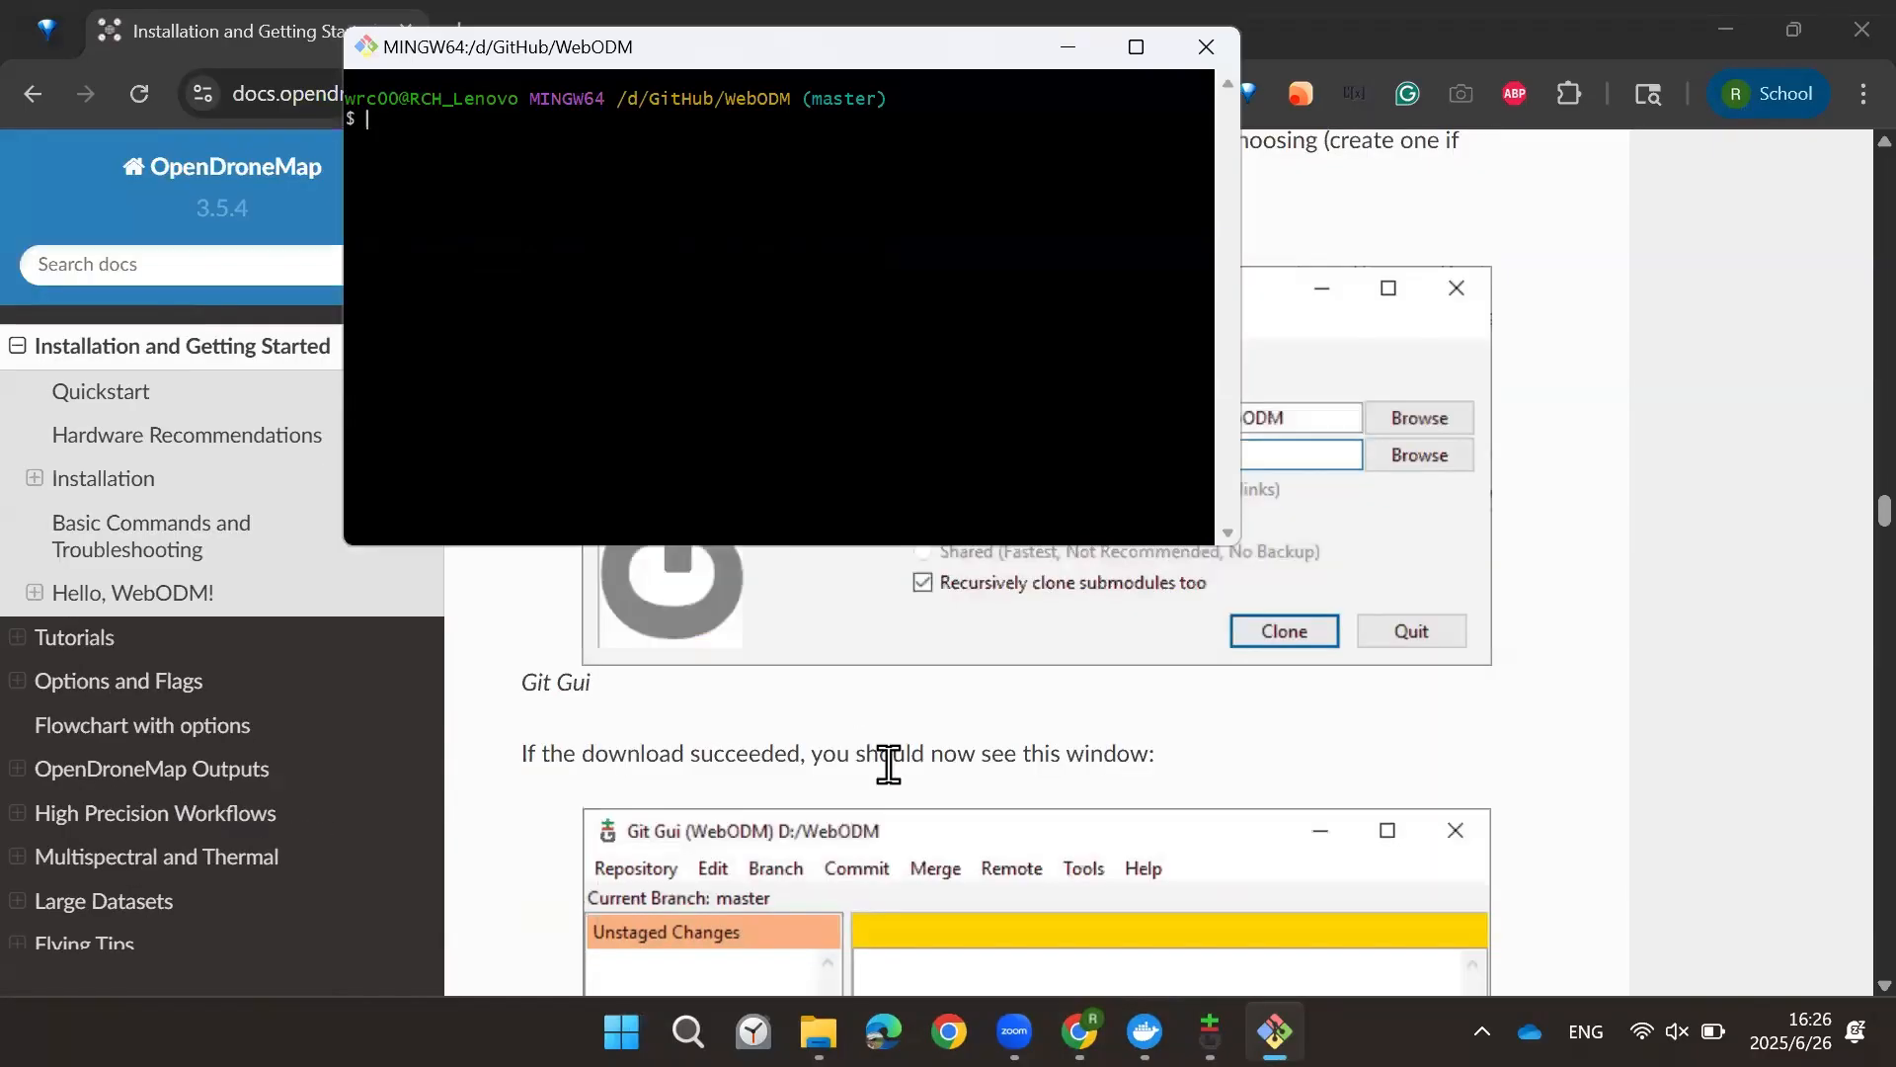
{"action": "scroll", "coordinate": [726, 766], "scroll_direction": "down", "scroll_amount": 7}
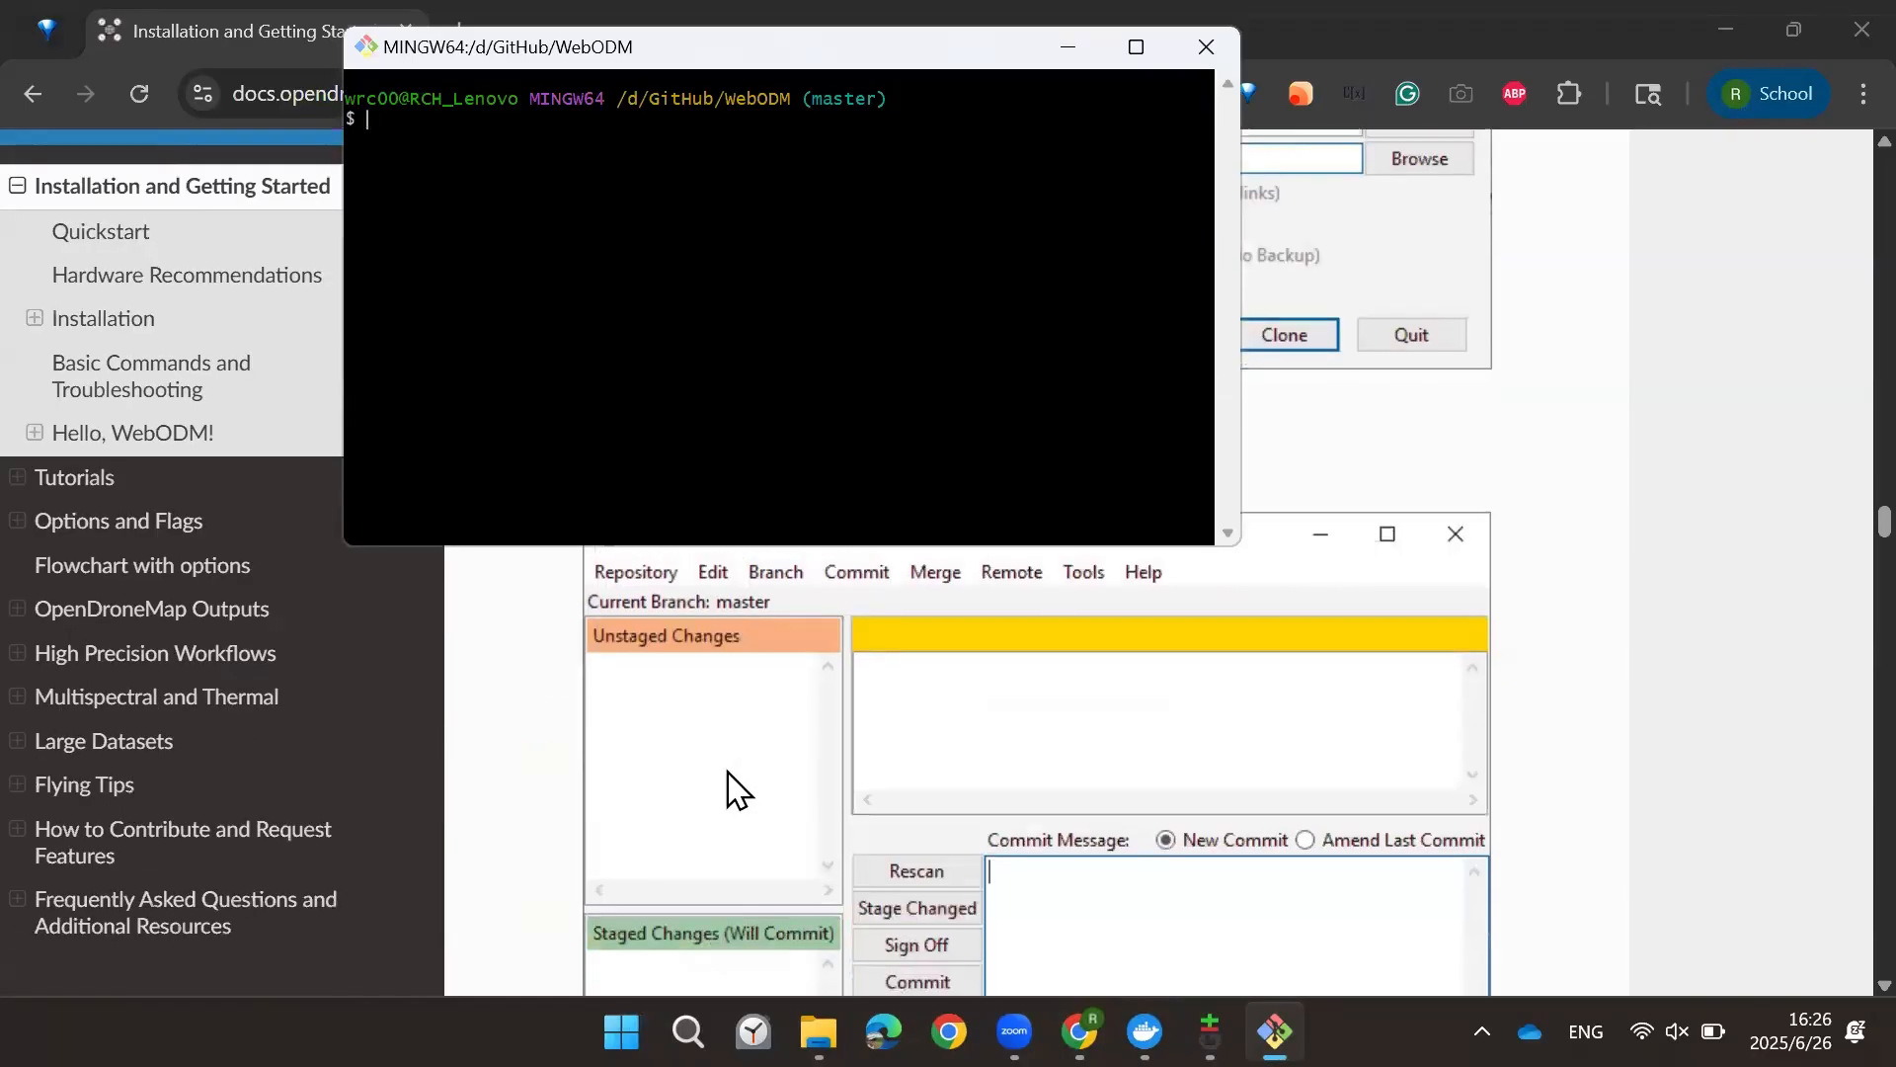
{"action": "scroll", "coordinate": [726, 795], "scroll_direction": "down", "scroll_amount": 2}
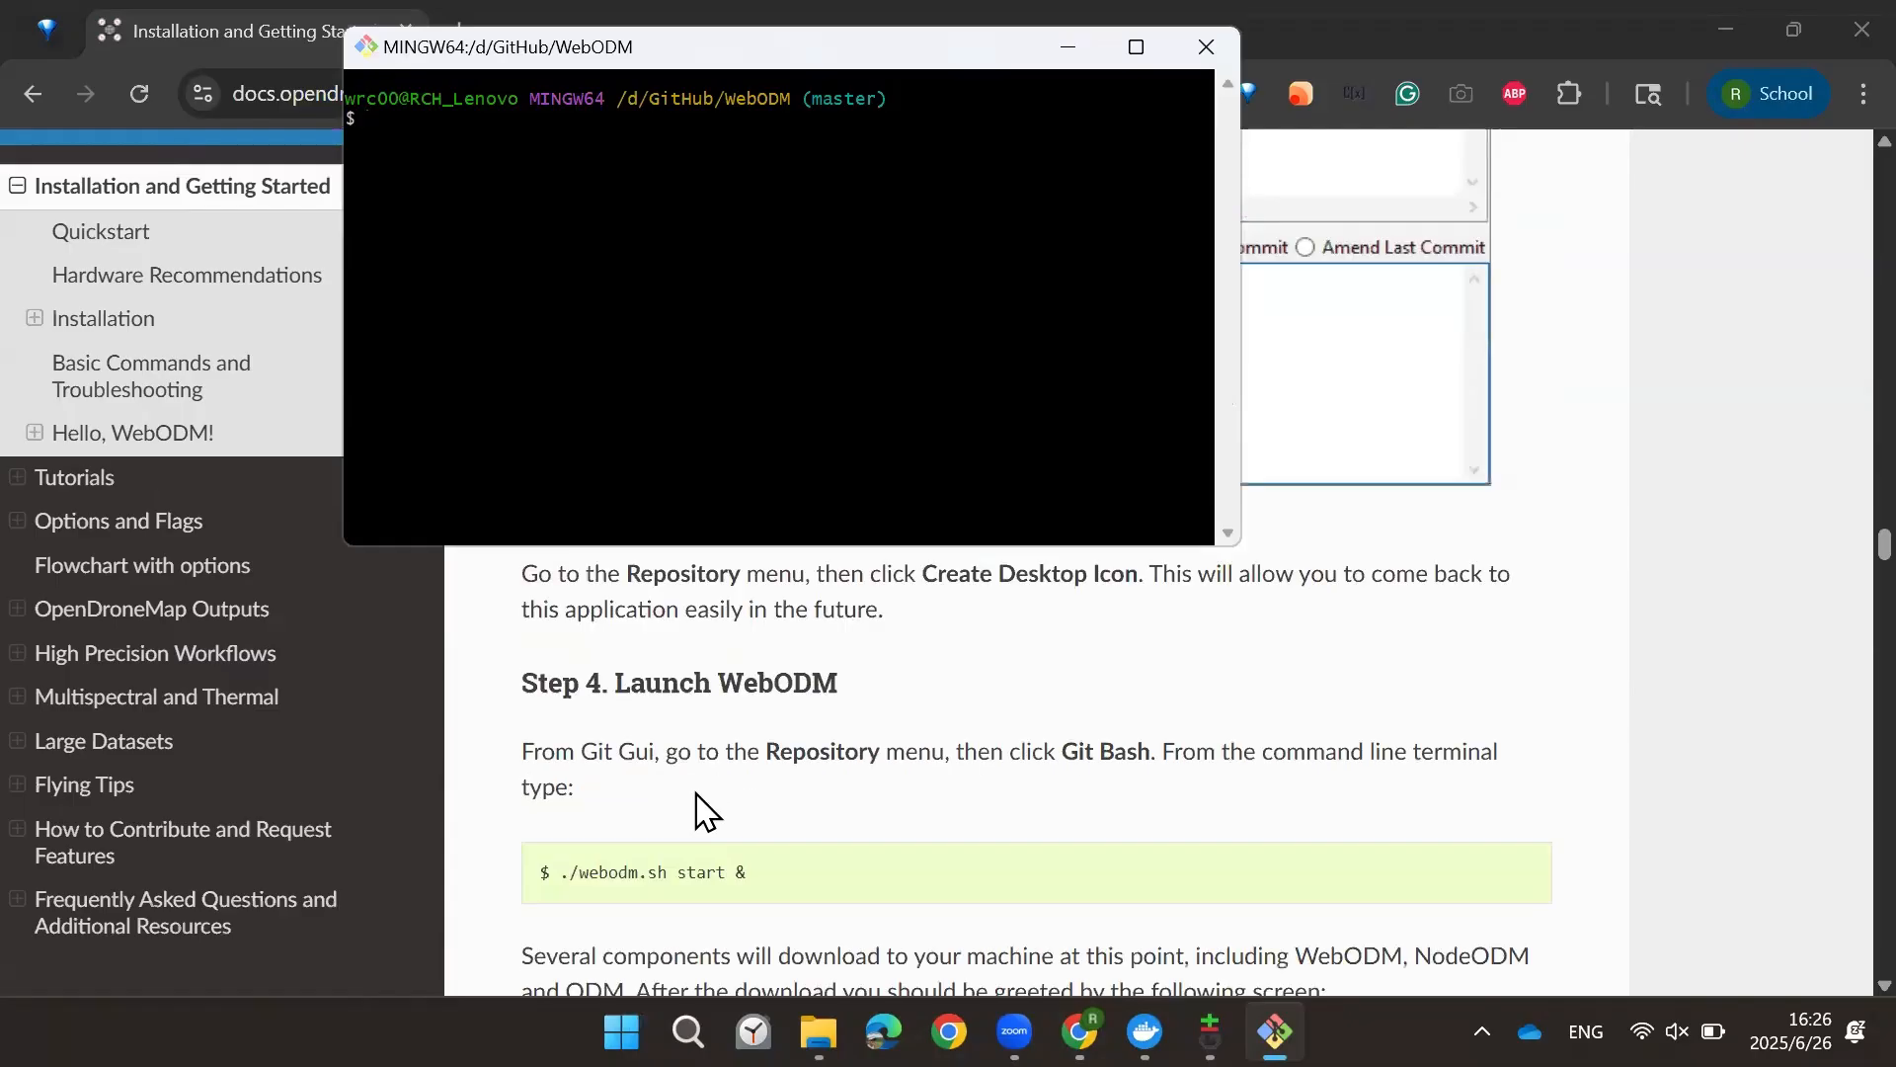
{"action": "left_click", "coordinate": [614, 869]}
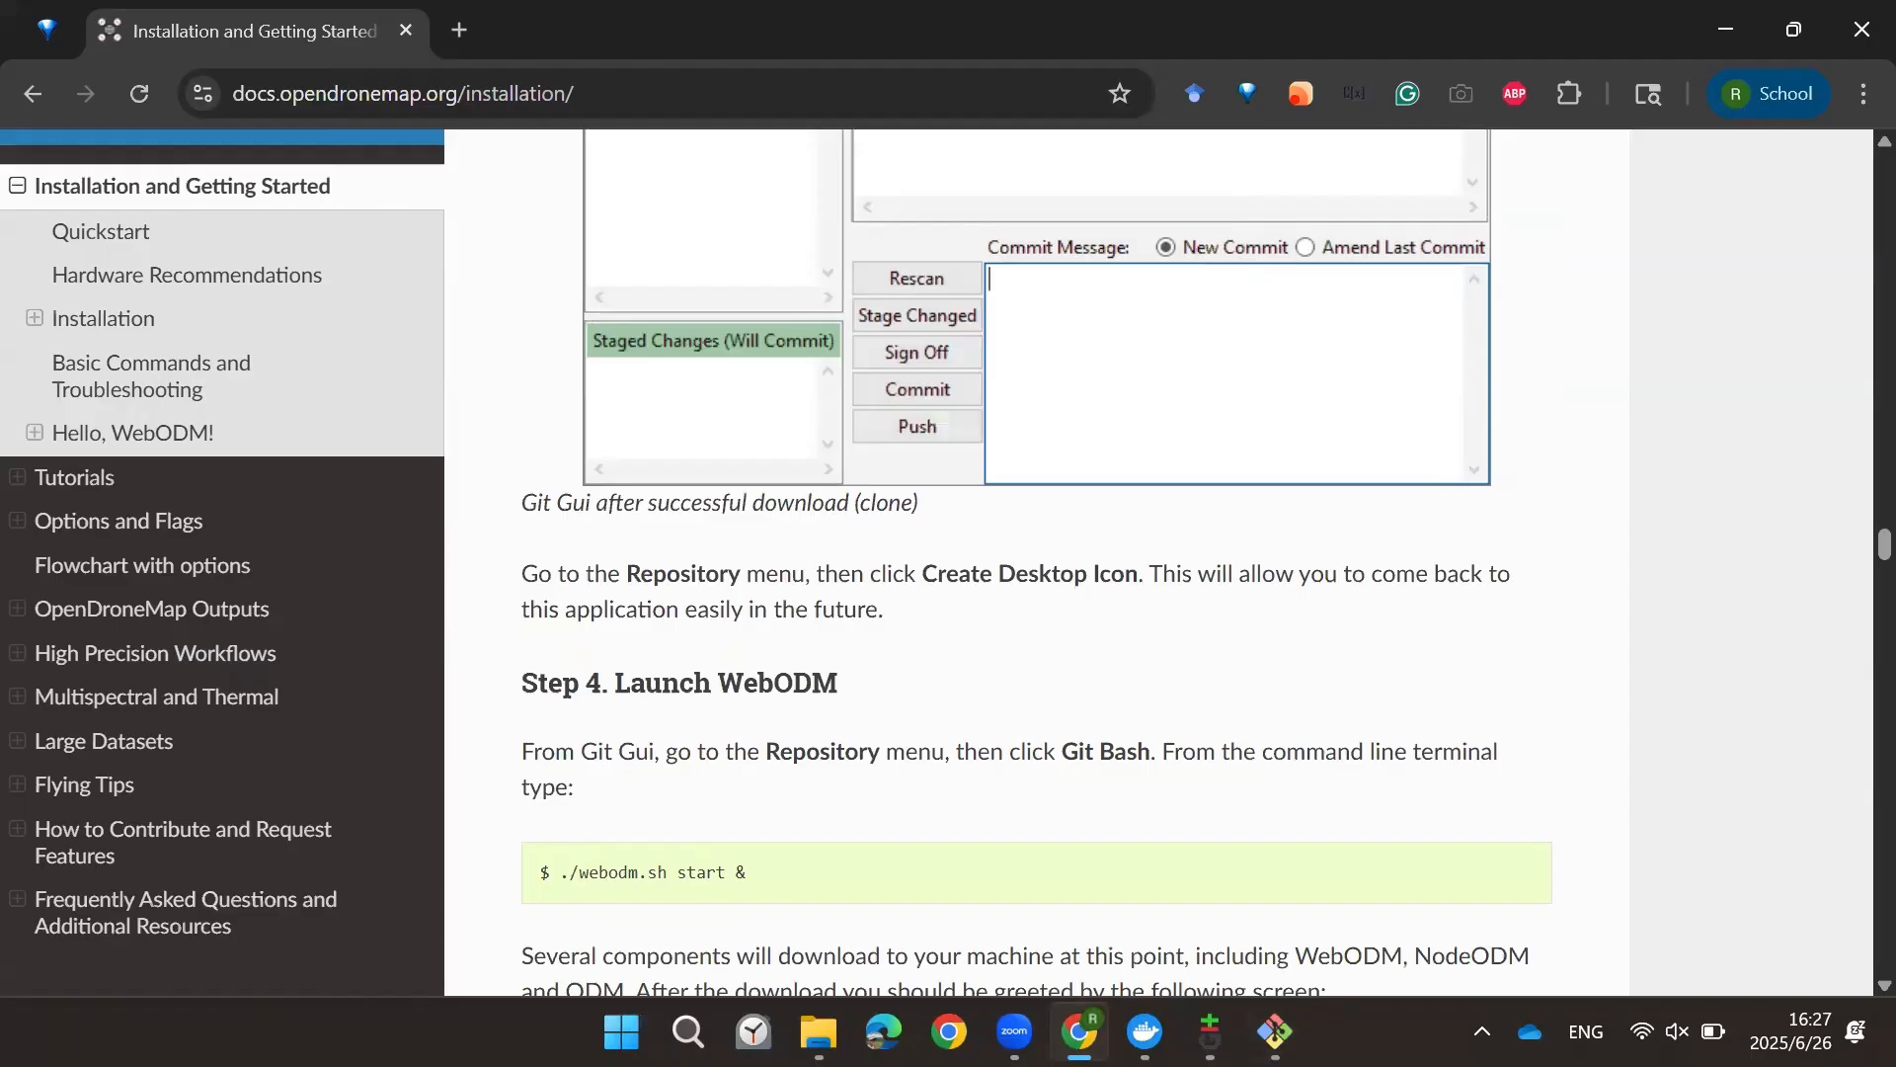
Step: Try to start WebODM in Git Bash with the command ./webdom.sh start &
{"action": "mouse_move", "coordinate": [1274, 1032]}
{"action": "left_click", "coordinate": [1194, 839]}
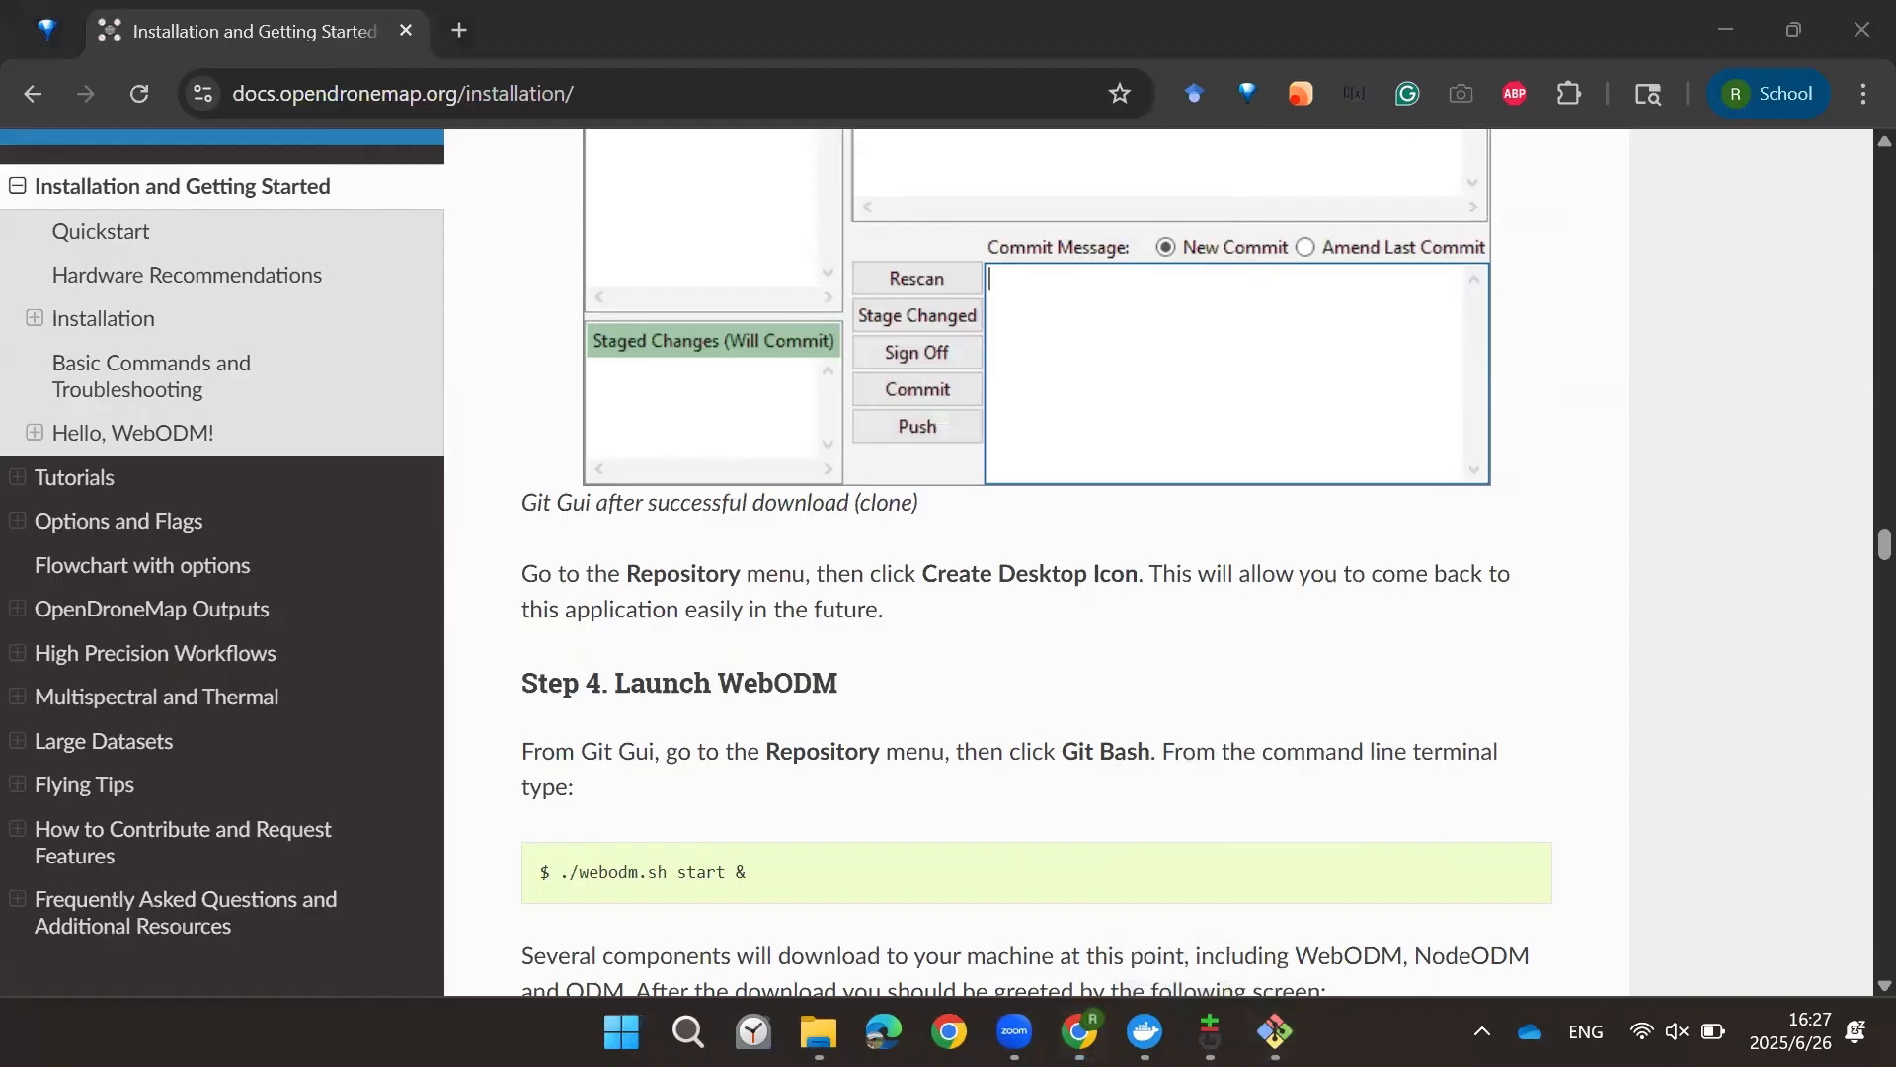
{"action": "type", "text": "."}
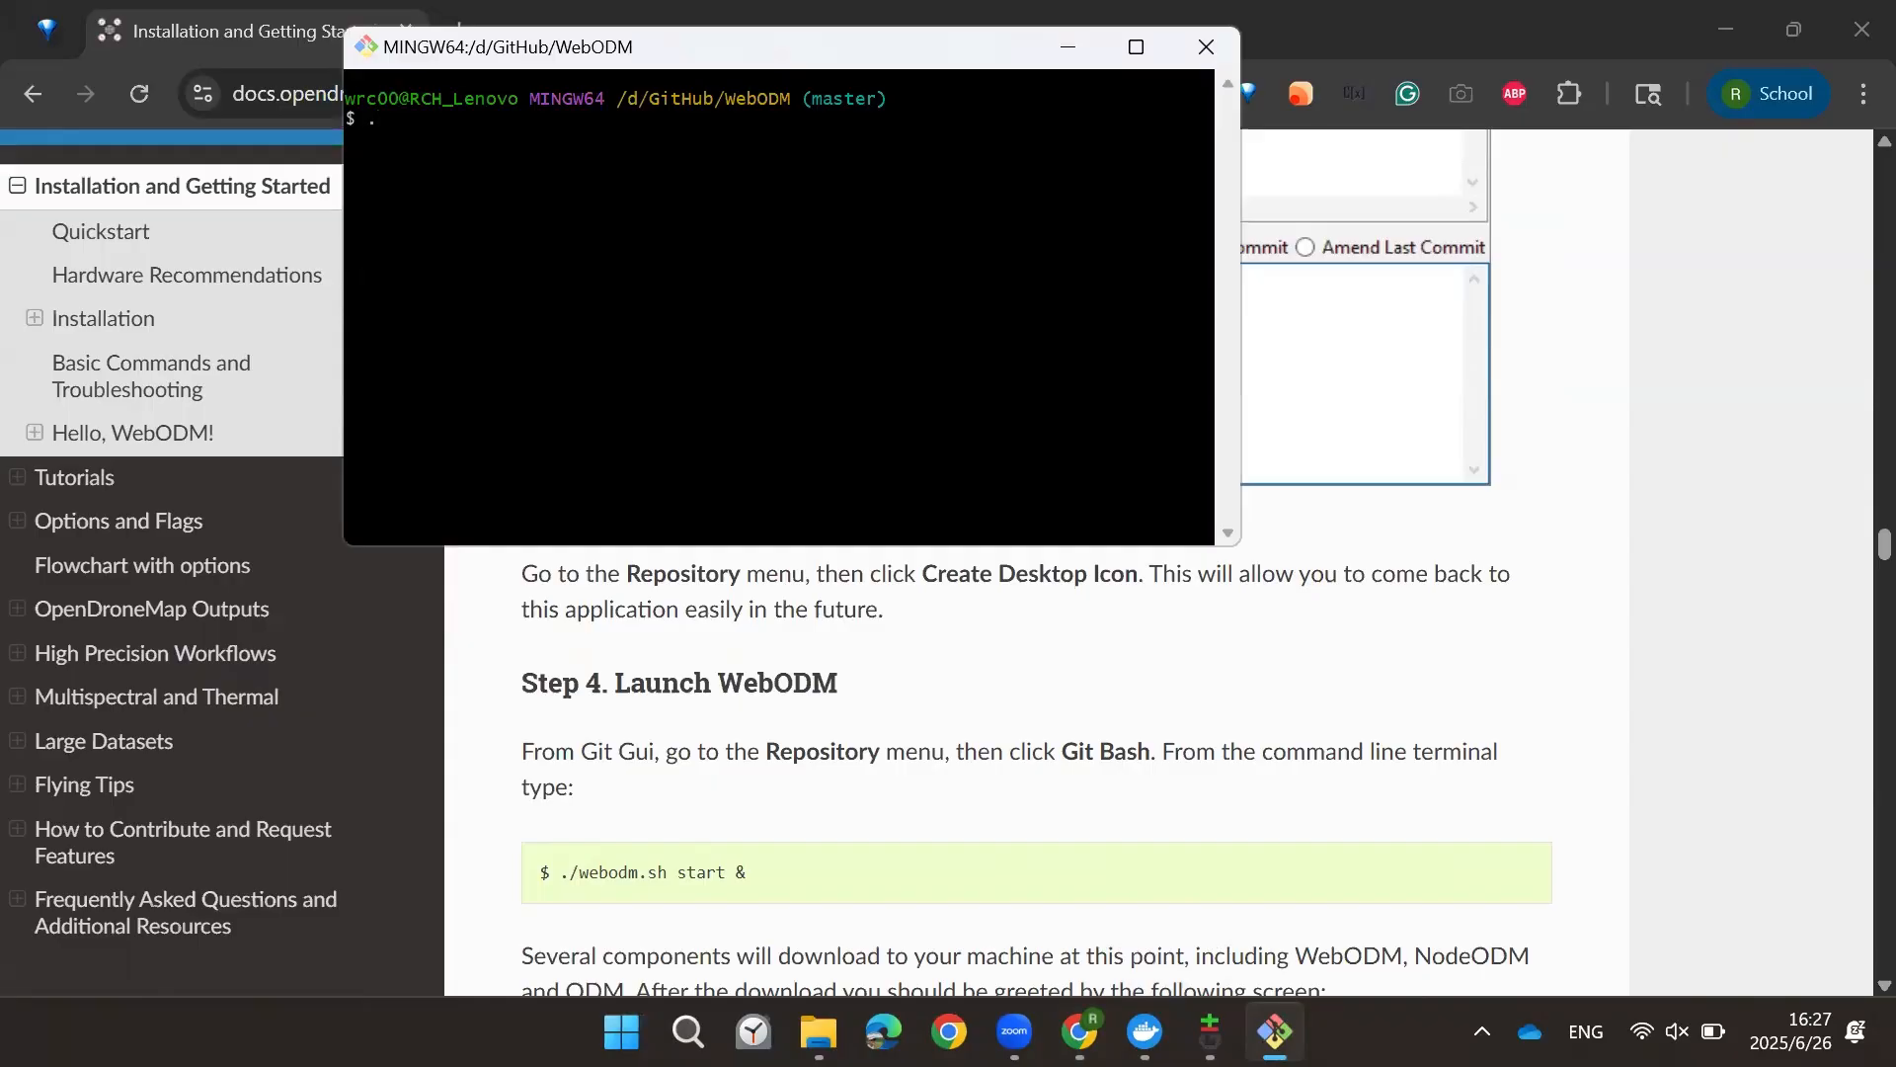
{"action": "type", "text": "/webdom.sh sta"}
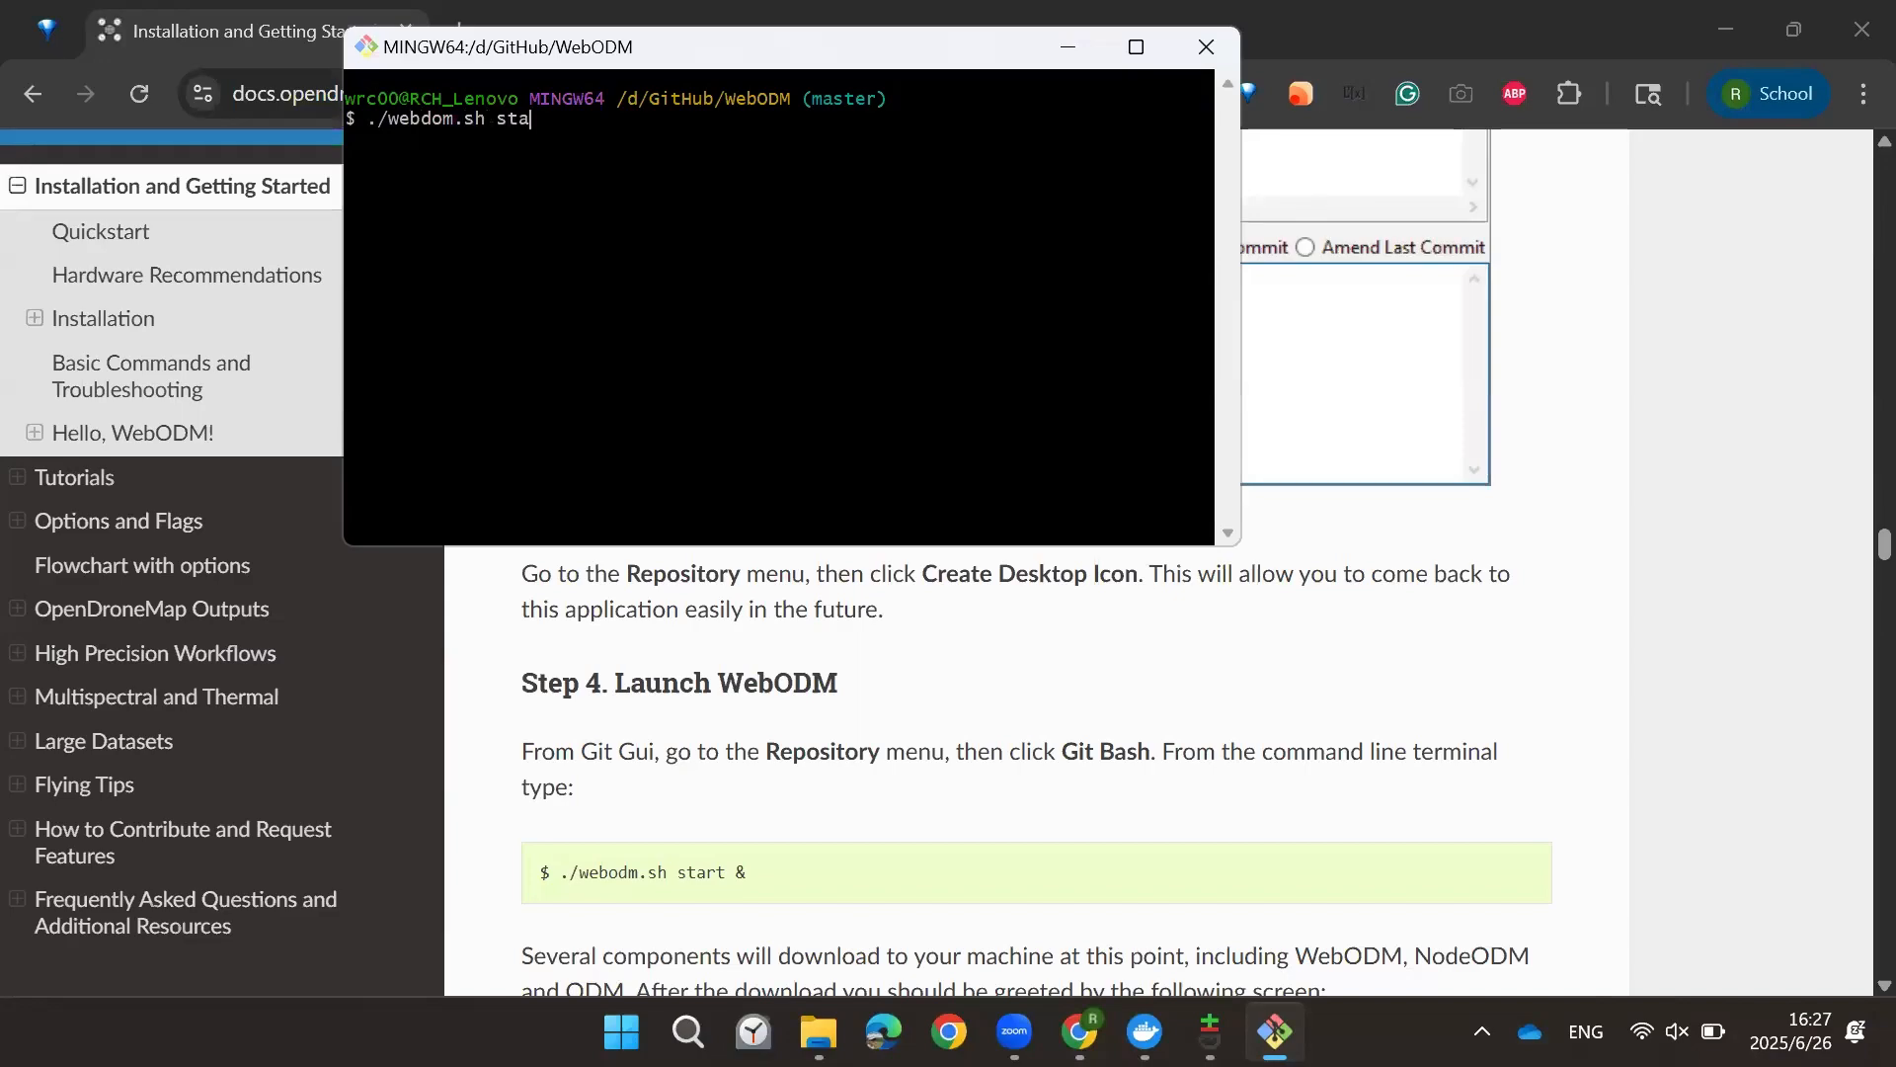
{"action": "type", "text": "rt &"}
{"action": "key", "text": "Return"}
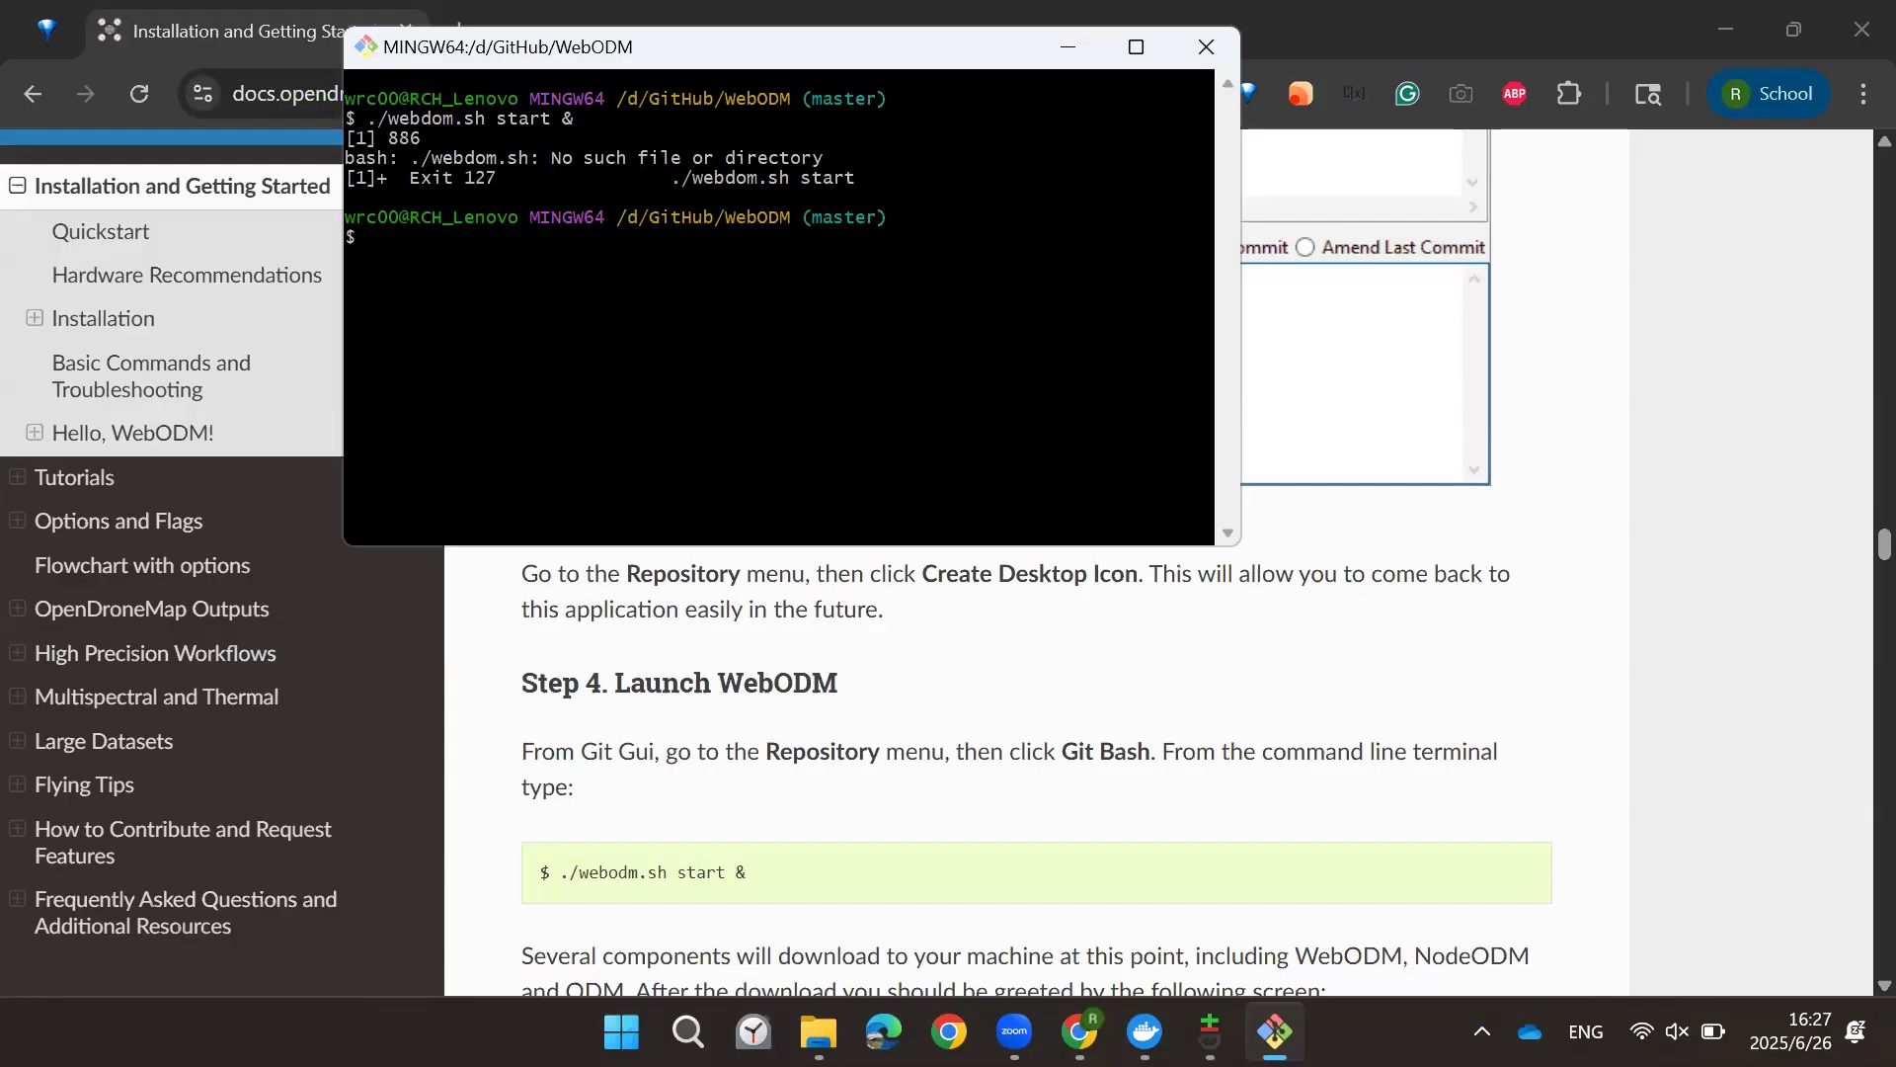
Step: Recall the command, correct it to ./webodm.sh start &, and run it to launch WebODM
{"action": "key", "text": "Up"}
{"action": "key", "text": "BackSpace"}
{"action": "key", "text": "BackSpace"}
{"action": "key", "text": "BackSpace"}
{"action": "key", "text": "BackSpace"}
{"action": "key", "text": "BackSpace"}
{"action": "key", "text": "BackSpace"}
{"action": "key", "text": "BackSpace"}
{"action": "key", "text": "BackSpace"}
{"action": "key", "text": "BackSpace"}
{"action": "key", "text": "BackSpace"}
{"action": "key", "text": "BackSpace"}
{"action": "type", "text": "odm.sh start &"}
{"action": "key", "text": "Return"}
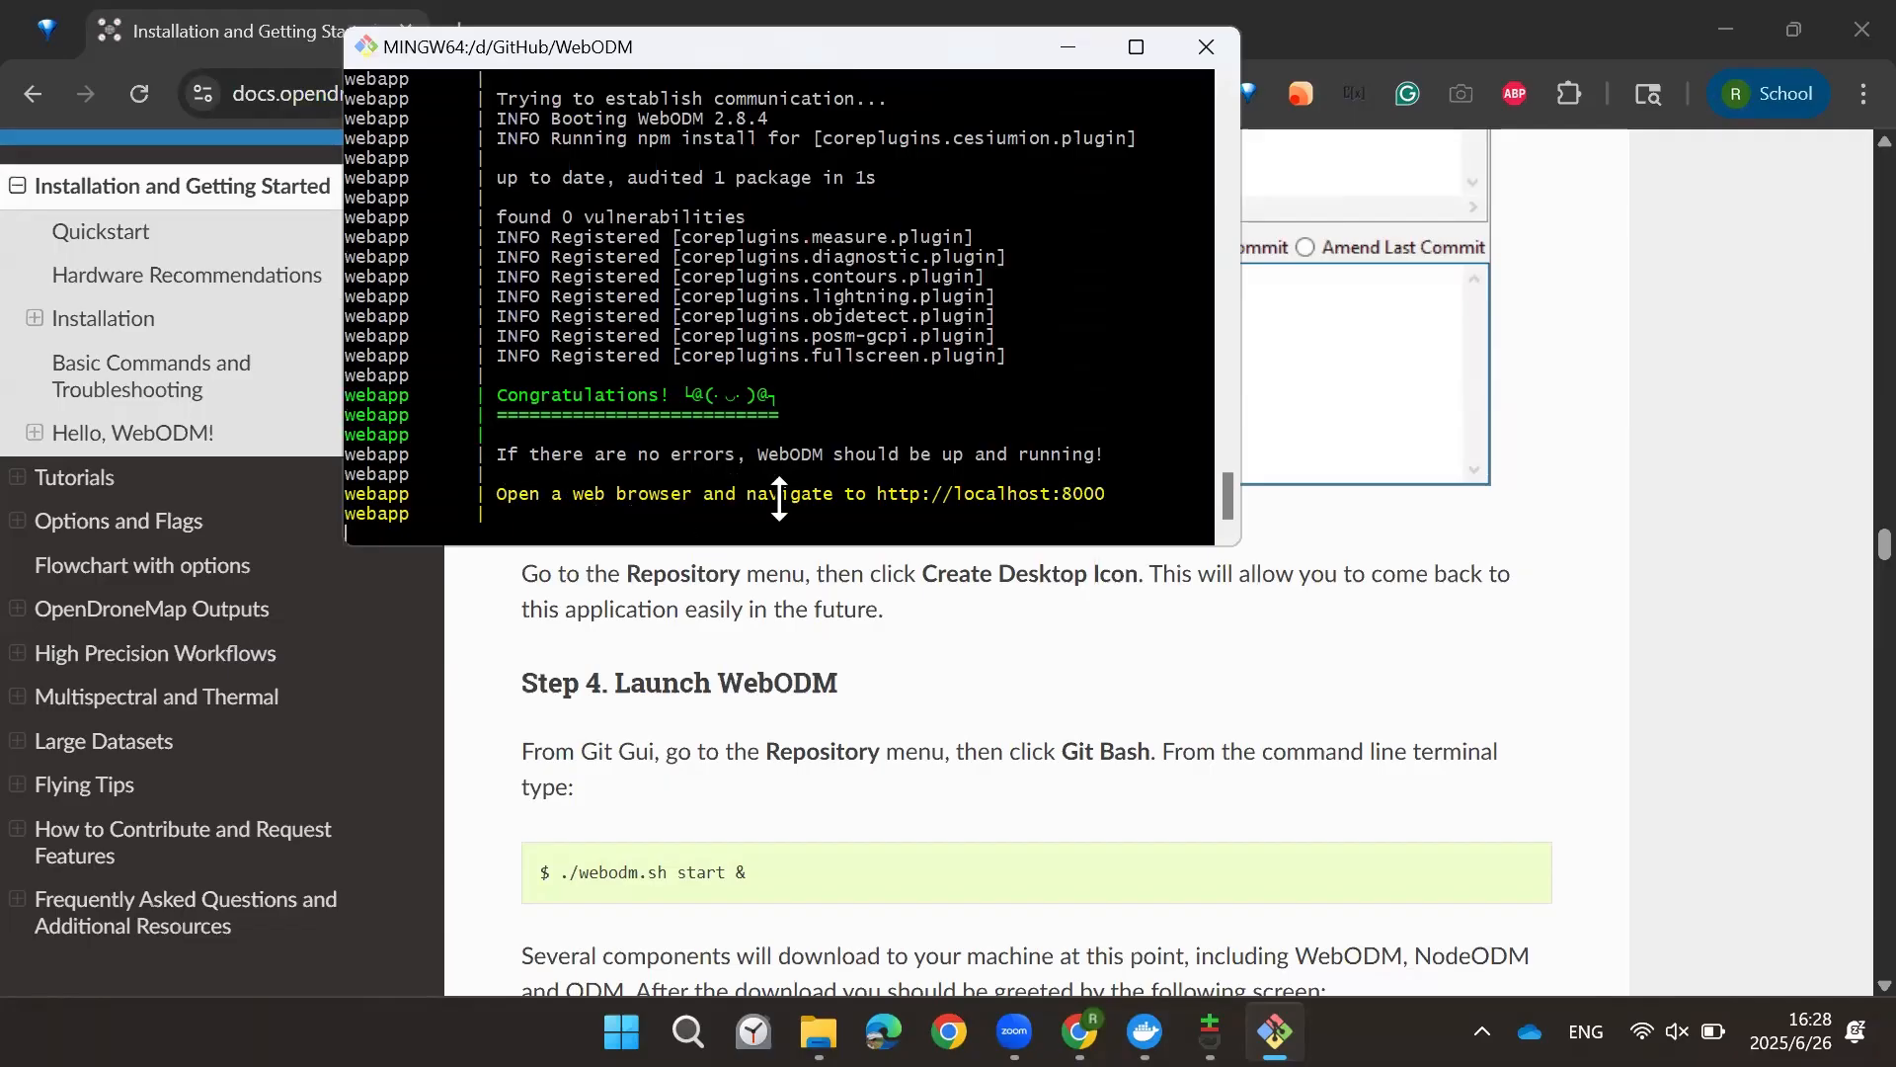
{"action": "left_click_drag", "start_coordinate": [1104, 494], "coordinate": [893, 496]}
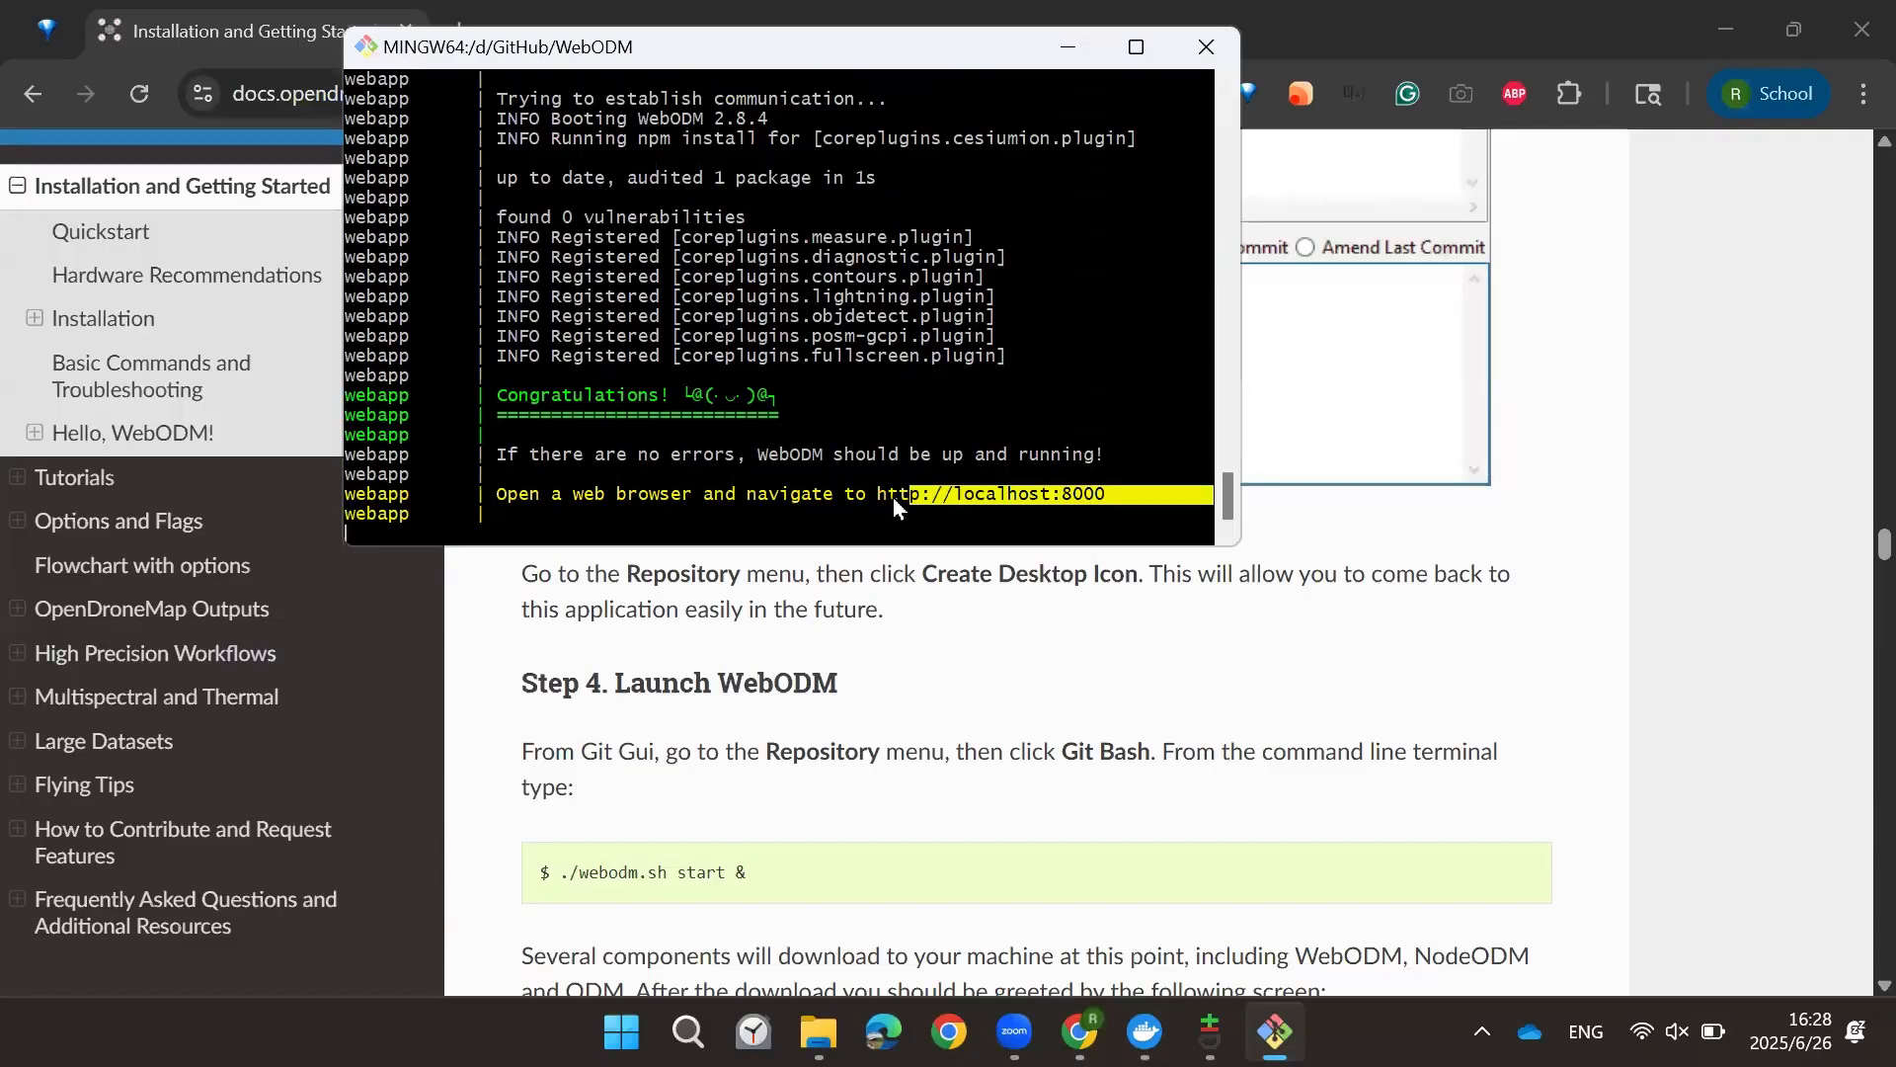
{"action": "left_click", "coordinate": [1025, 494]}
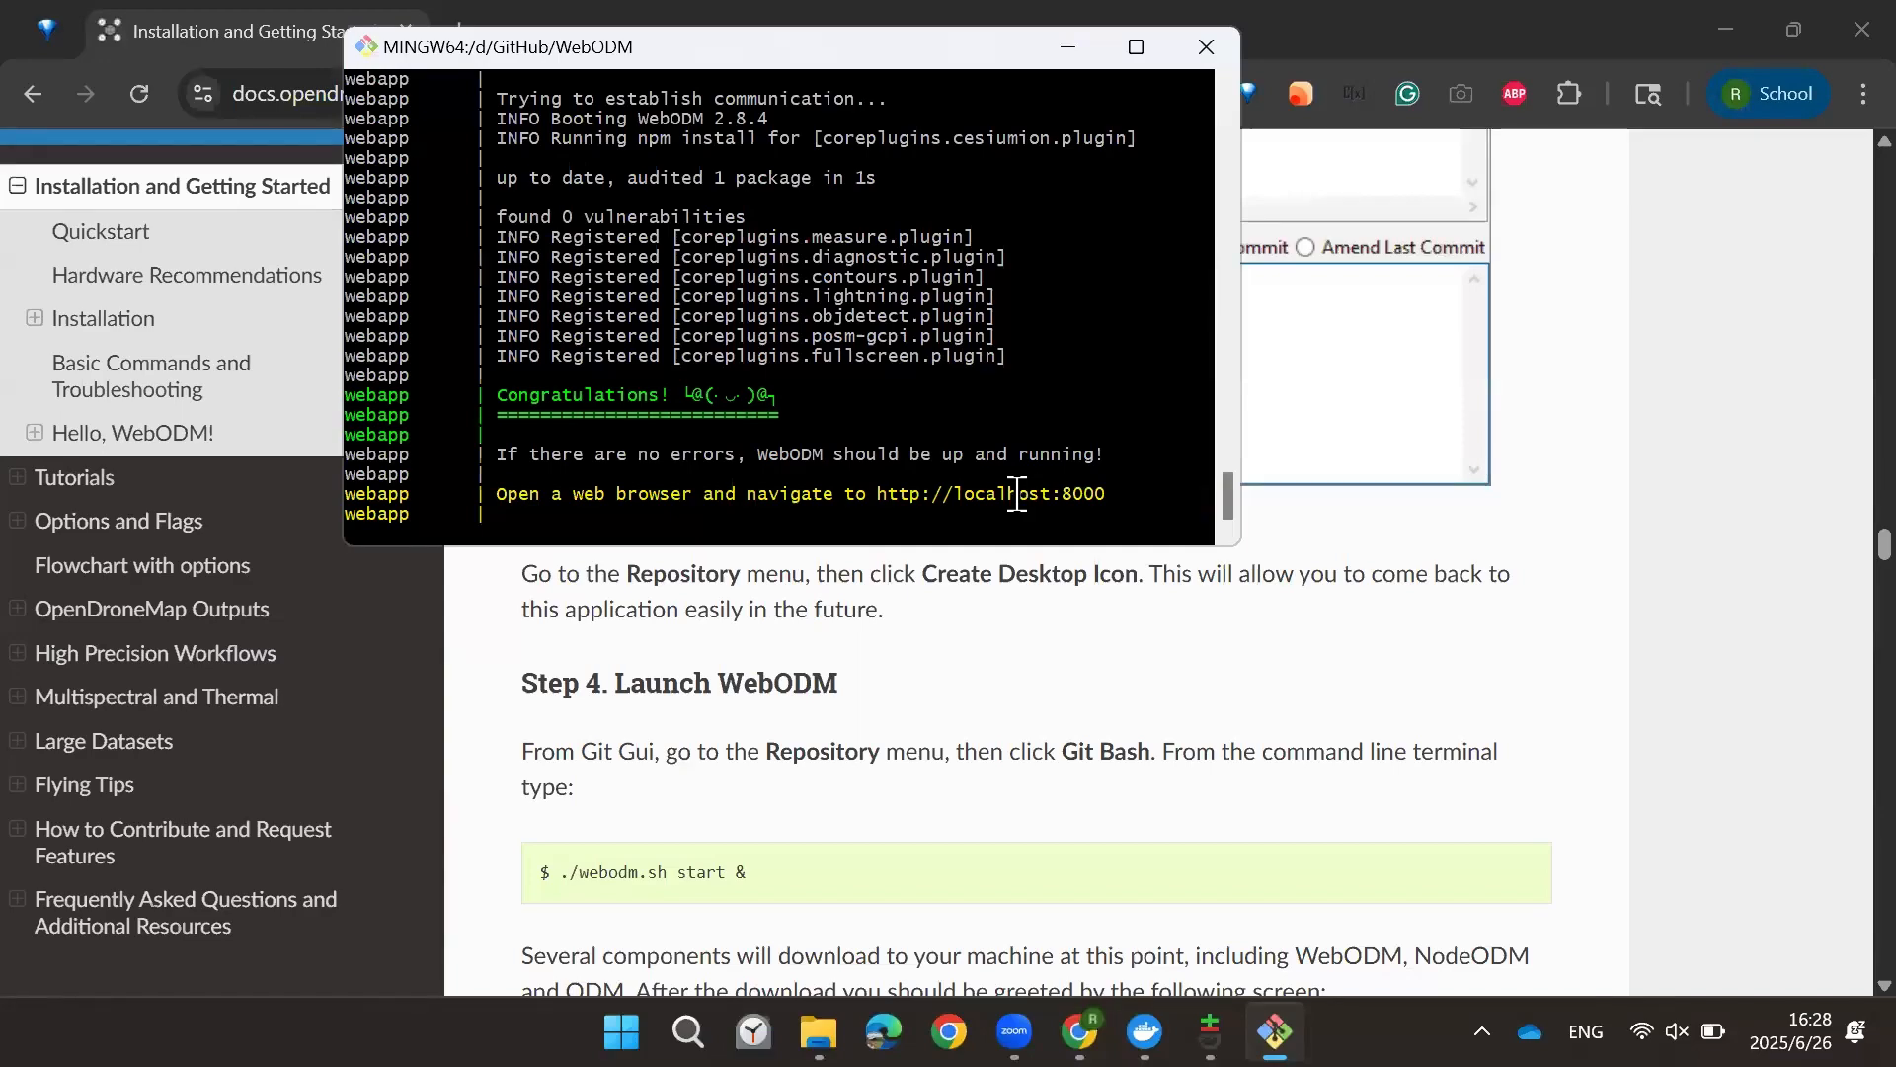
{"action": "left_click", "coordinate": [1018, 493], "text": "ctrl"}
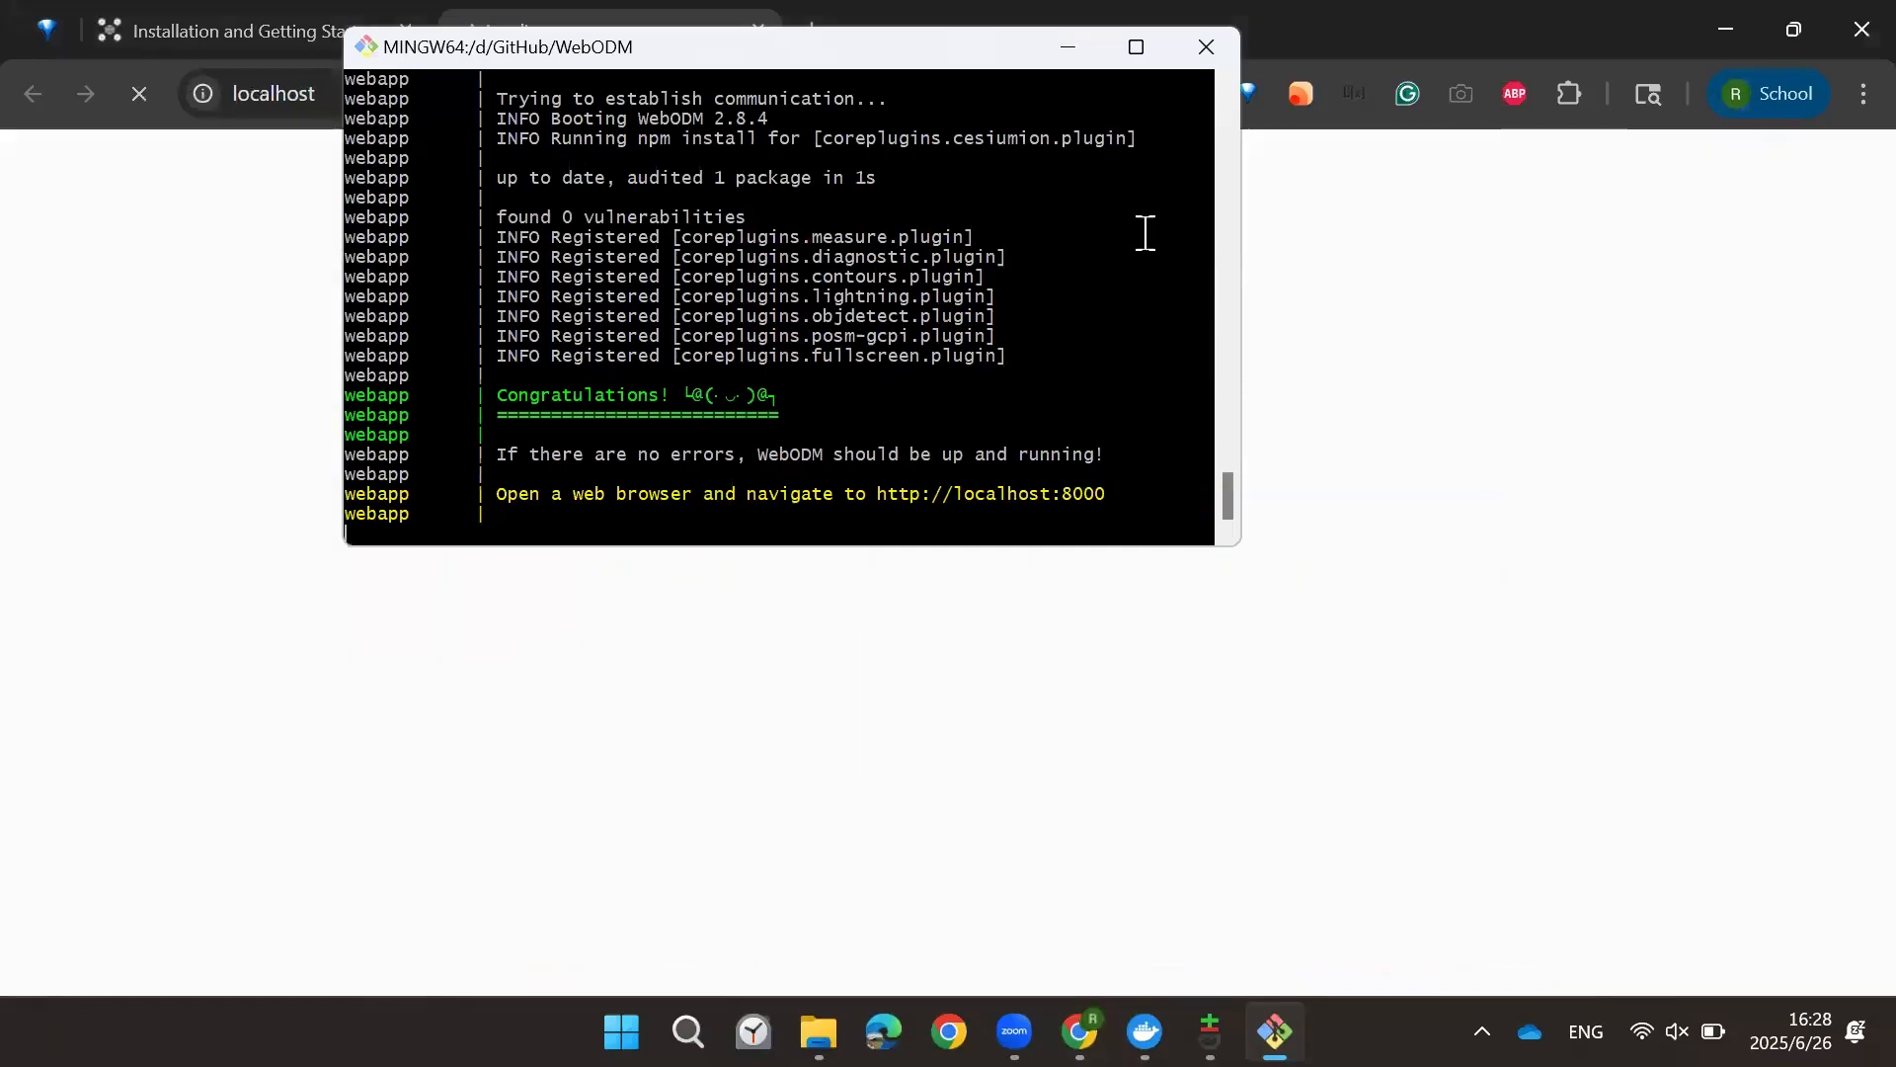
{"action": "left_click", "coordinate": [1067, 48]}
{"action": "left_click", "coordinate": [395, 93]}
{"action": "left_click", "coordinate": [383, 91]}
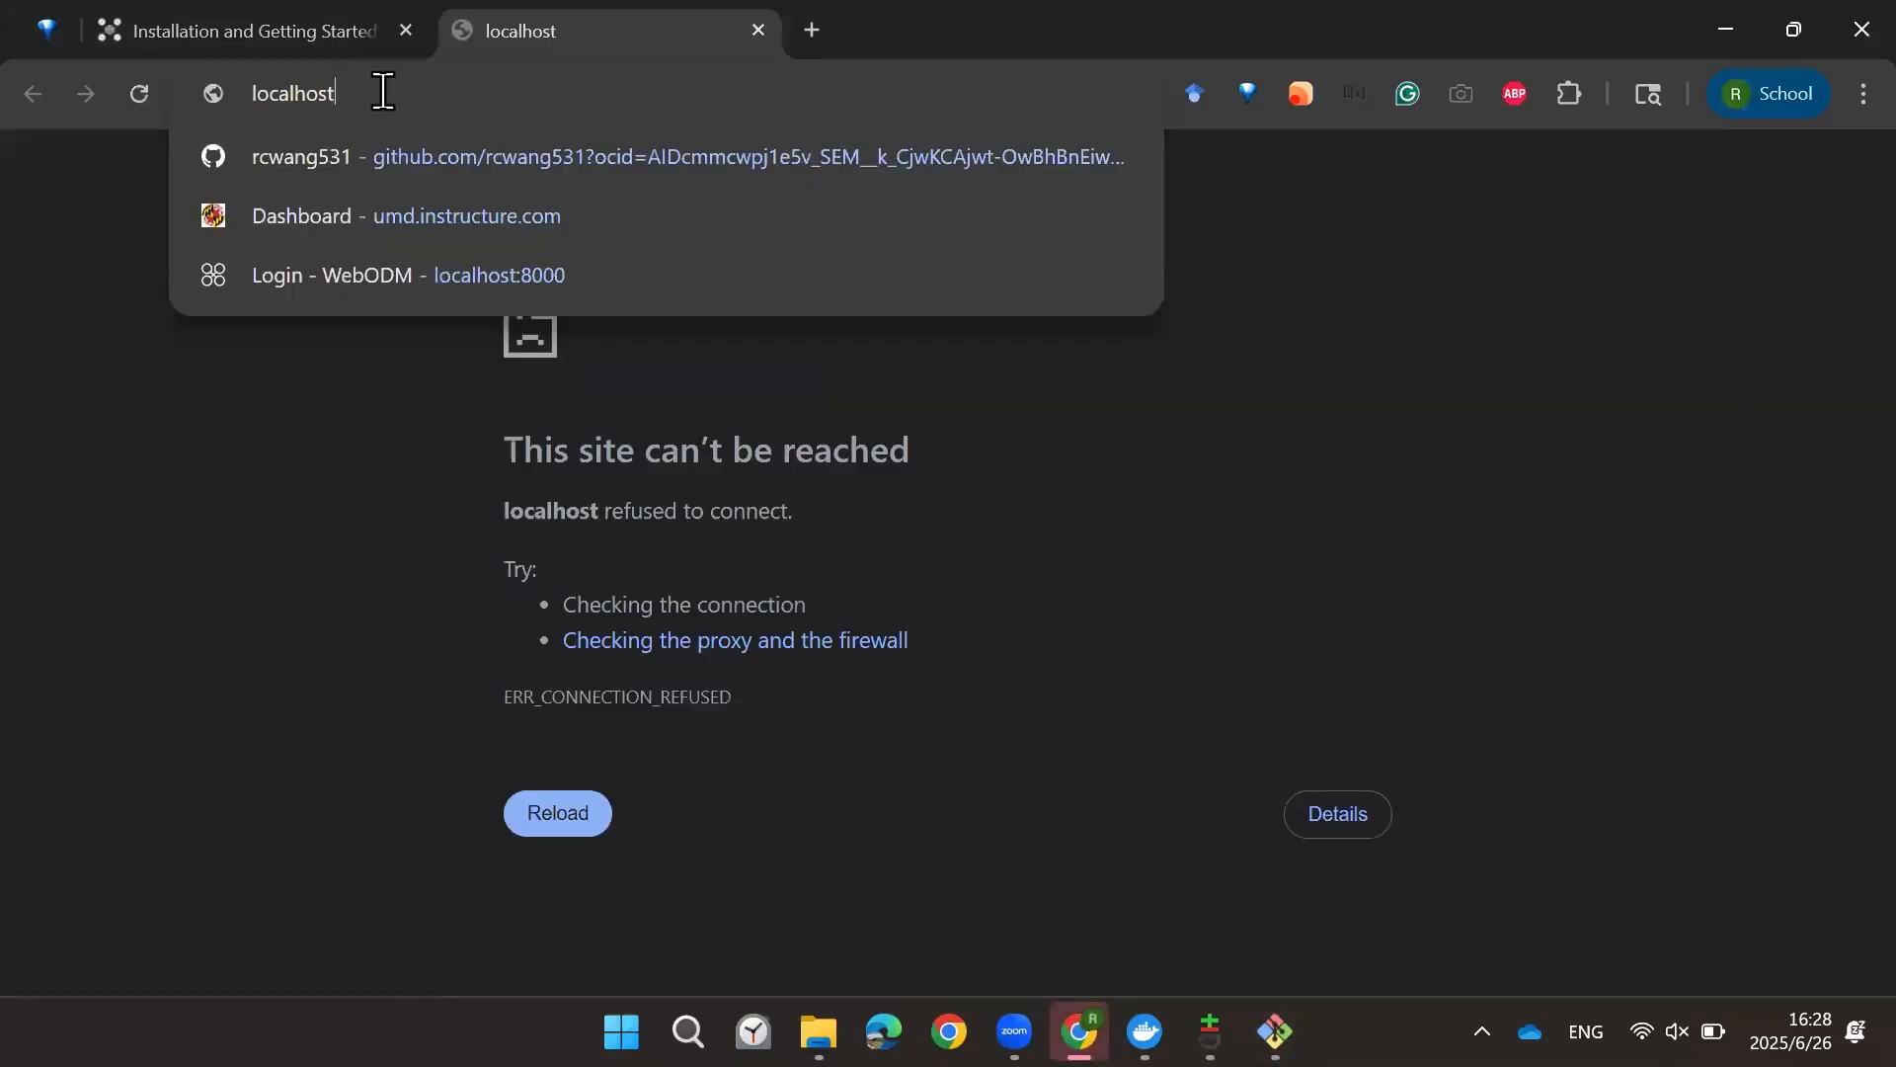
{"action": "type", "text": ":"}
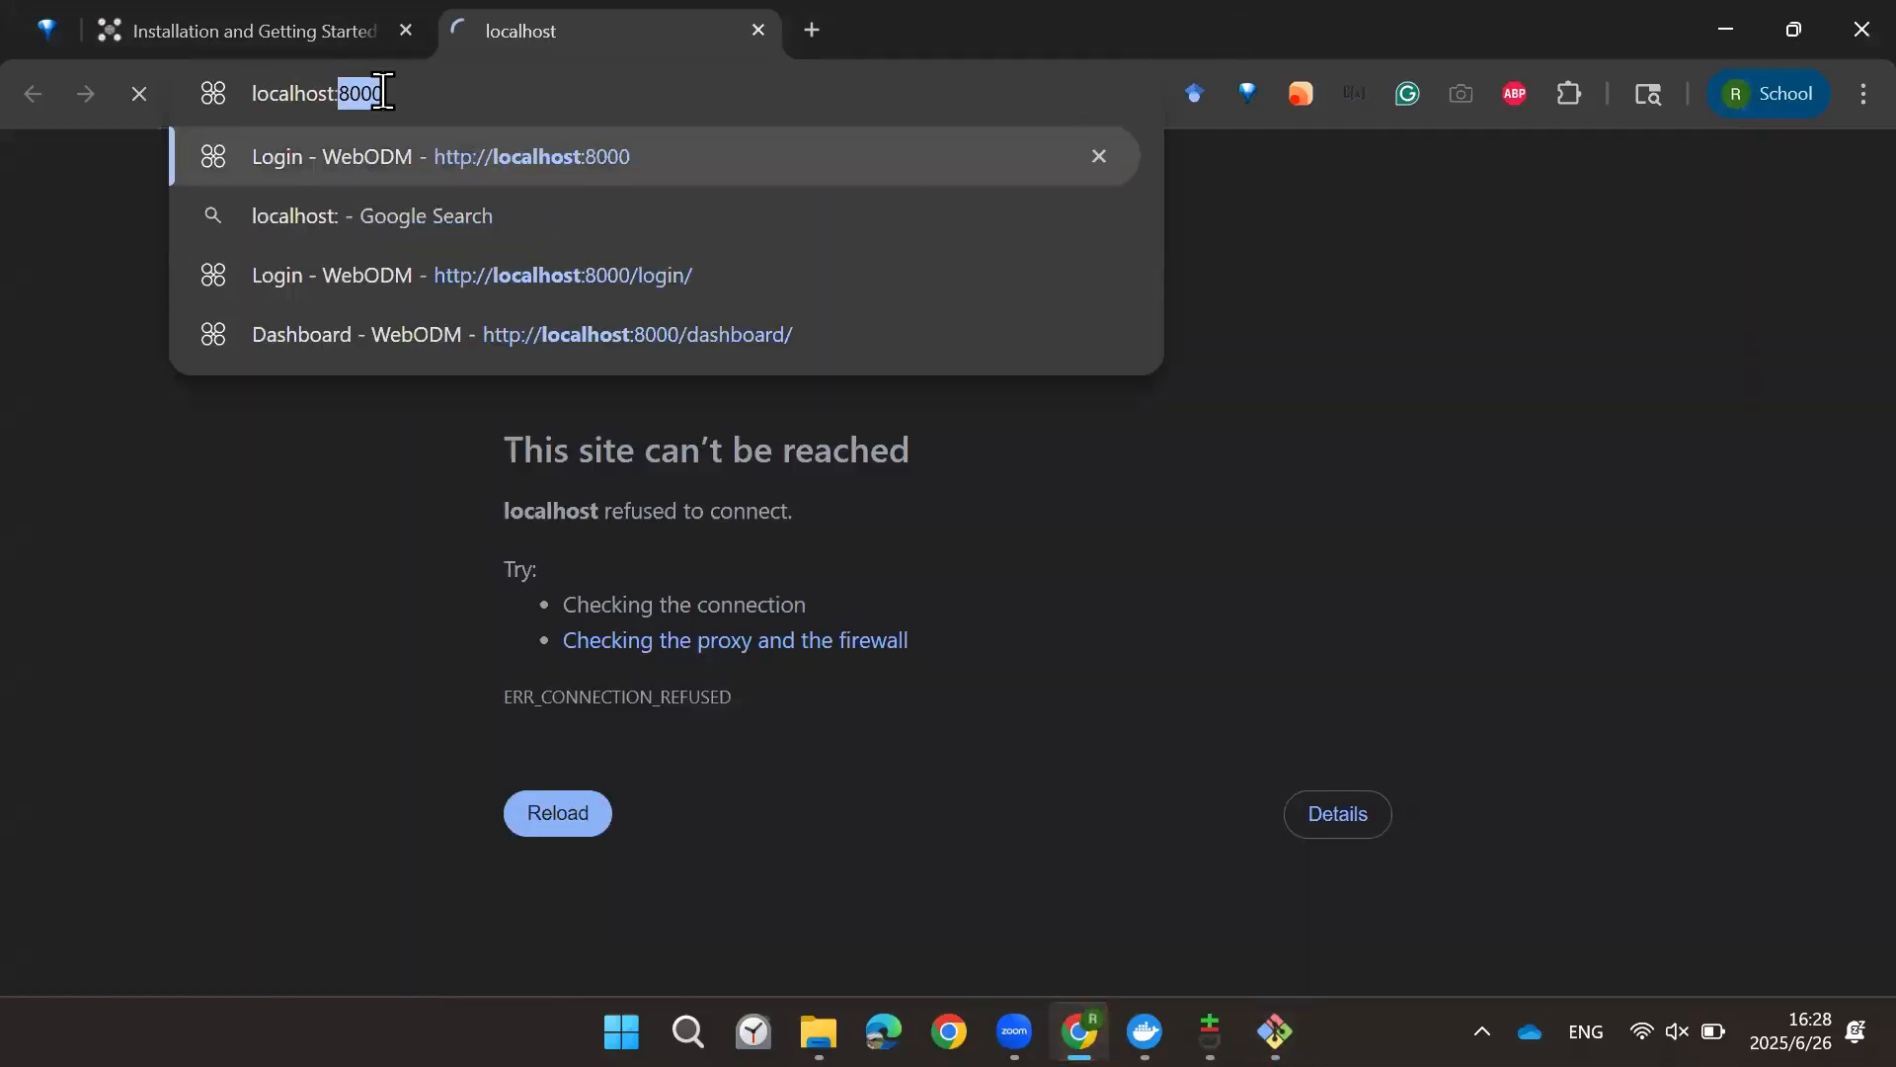
{"action": "type", "text": "8000"}
{"action": "key", "text": "Return"}
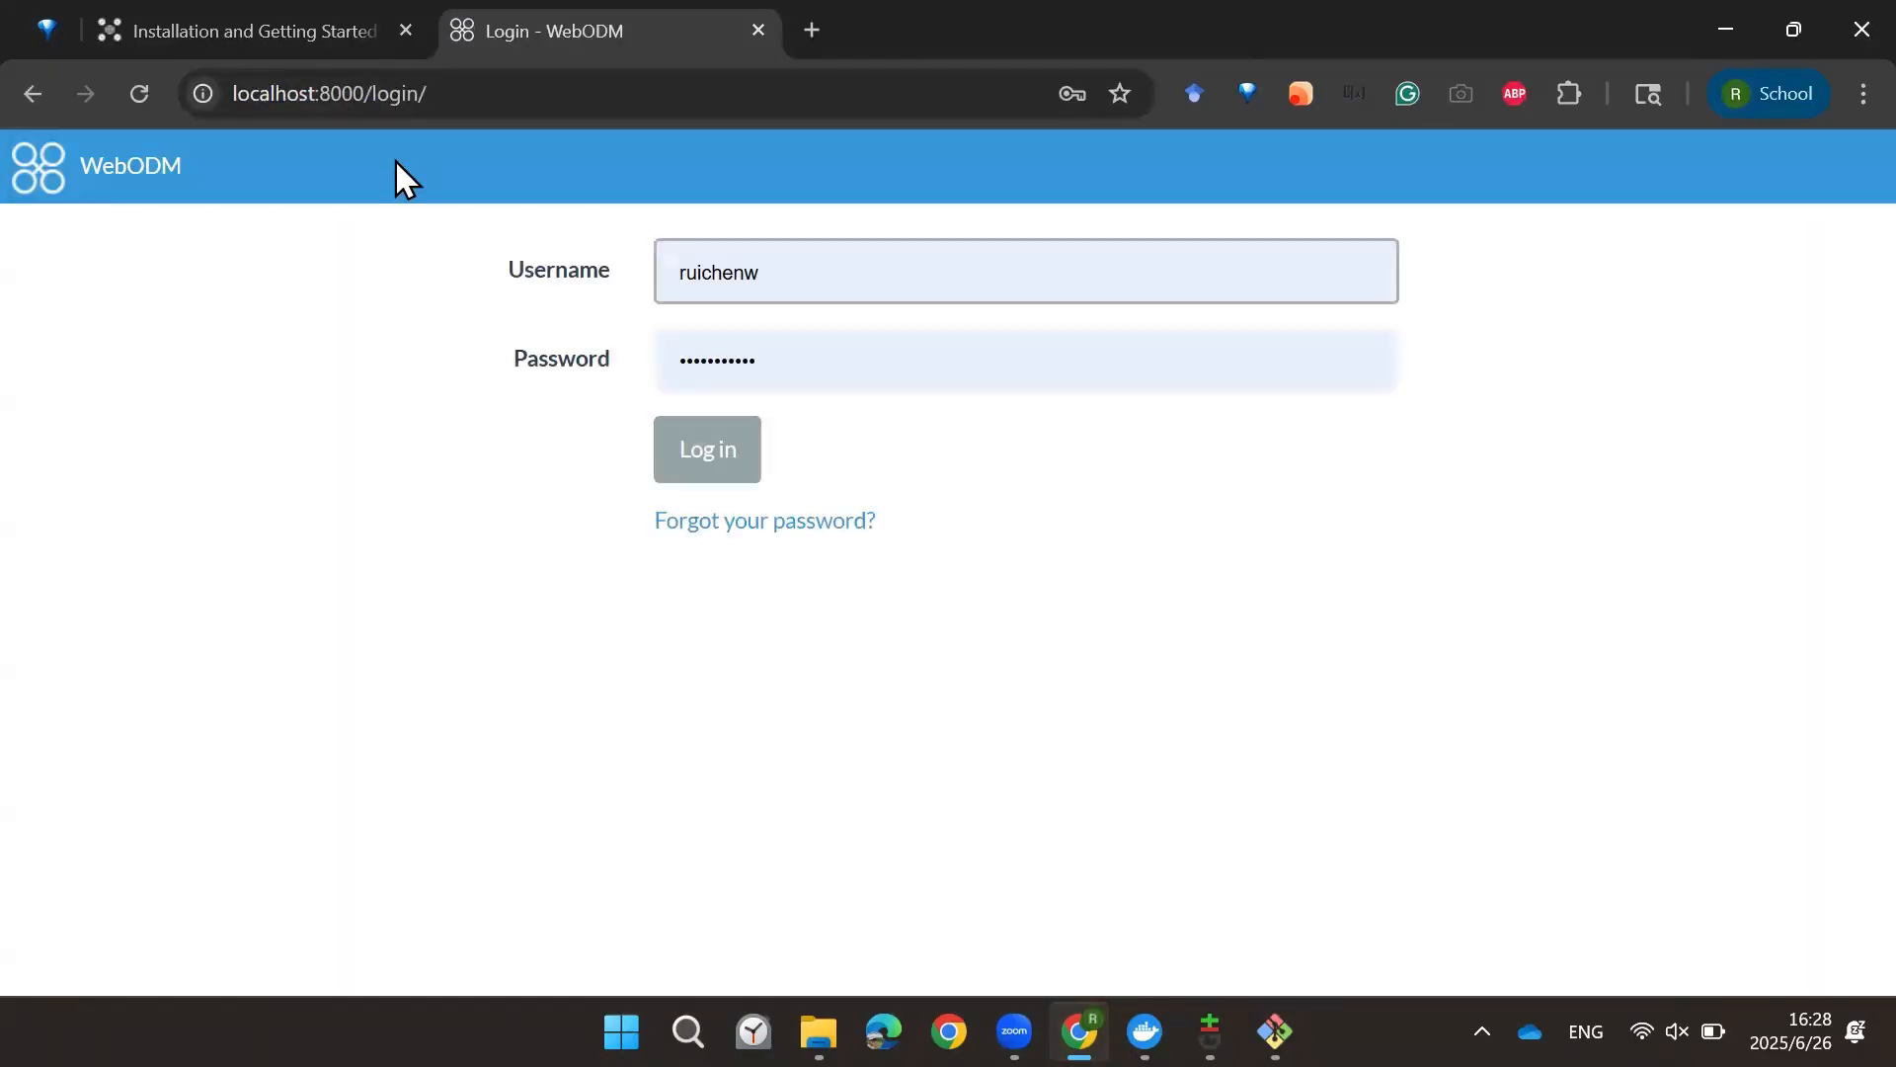
Step: Scroll the installation guide to the Hello, WebODM! section and highlight the note about creating the first user
{"action": "left_click", "coordinate": [300, 25]}
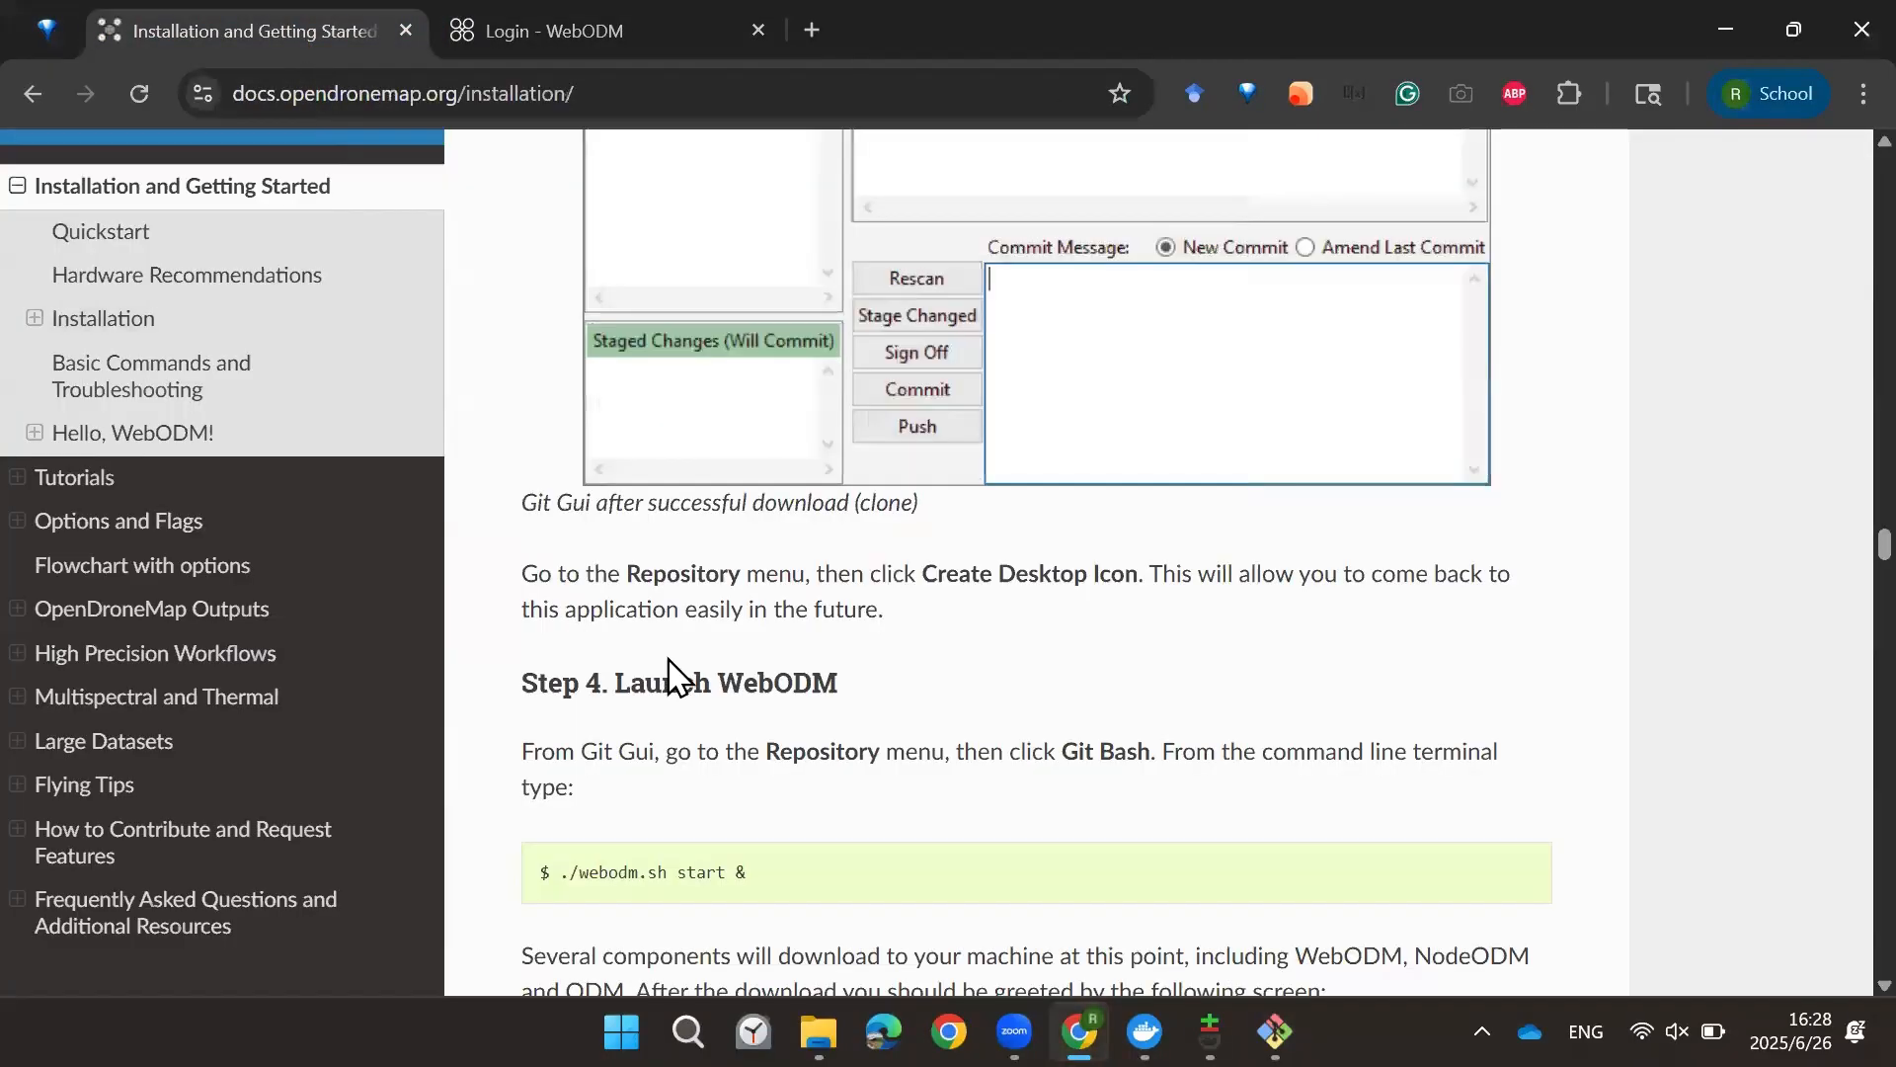
{"action": "scroll", "coordinate": [690, 657], "scroll_direction": "down", "scroll_amount": 8}
{"action": "scroll", "coordinate": [689, 640], "scroll_direction": "down", "scroll_amount": 5}
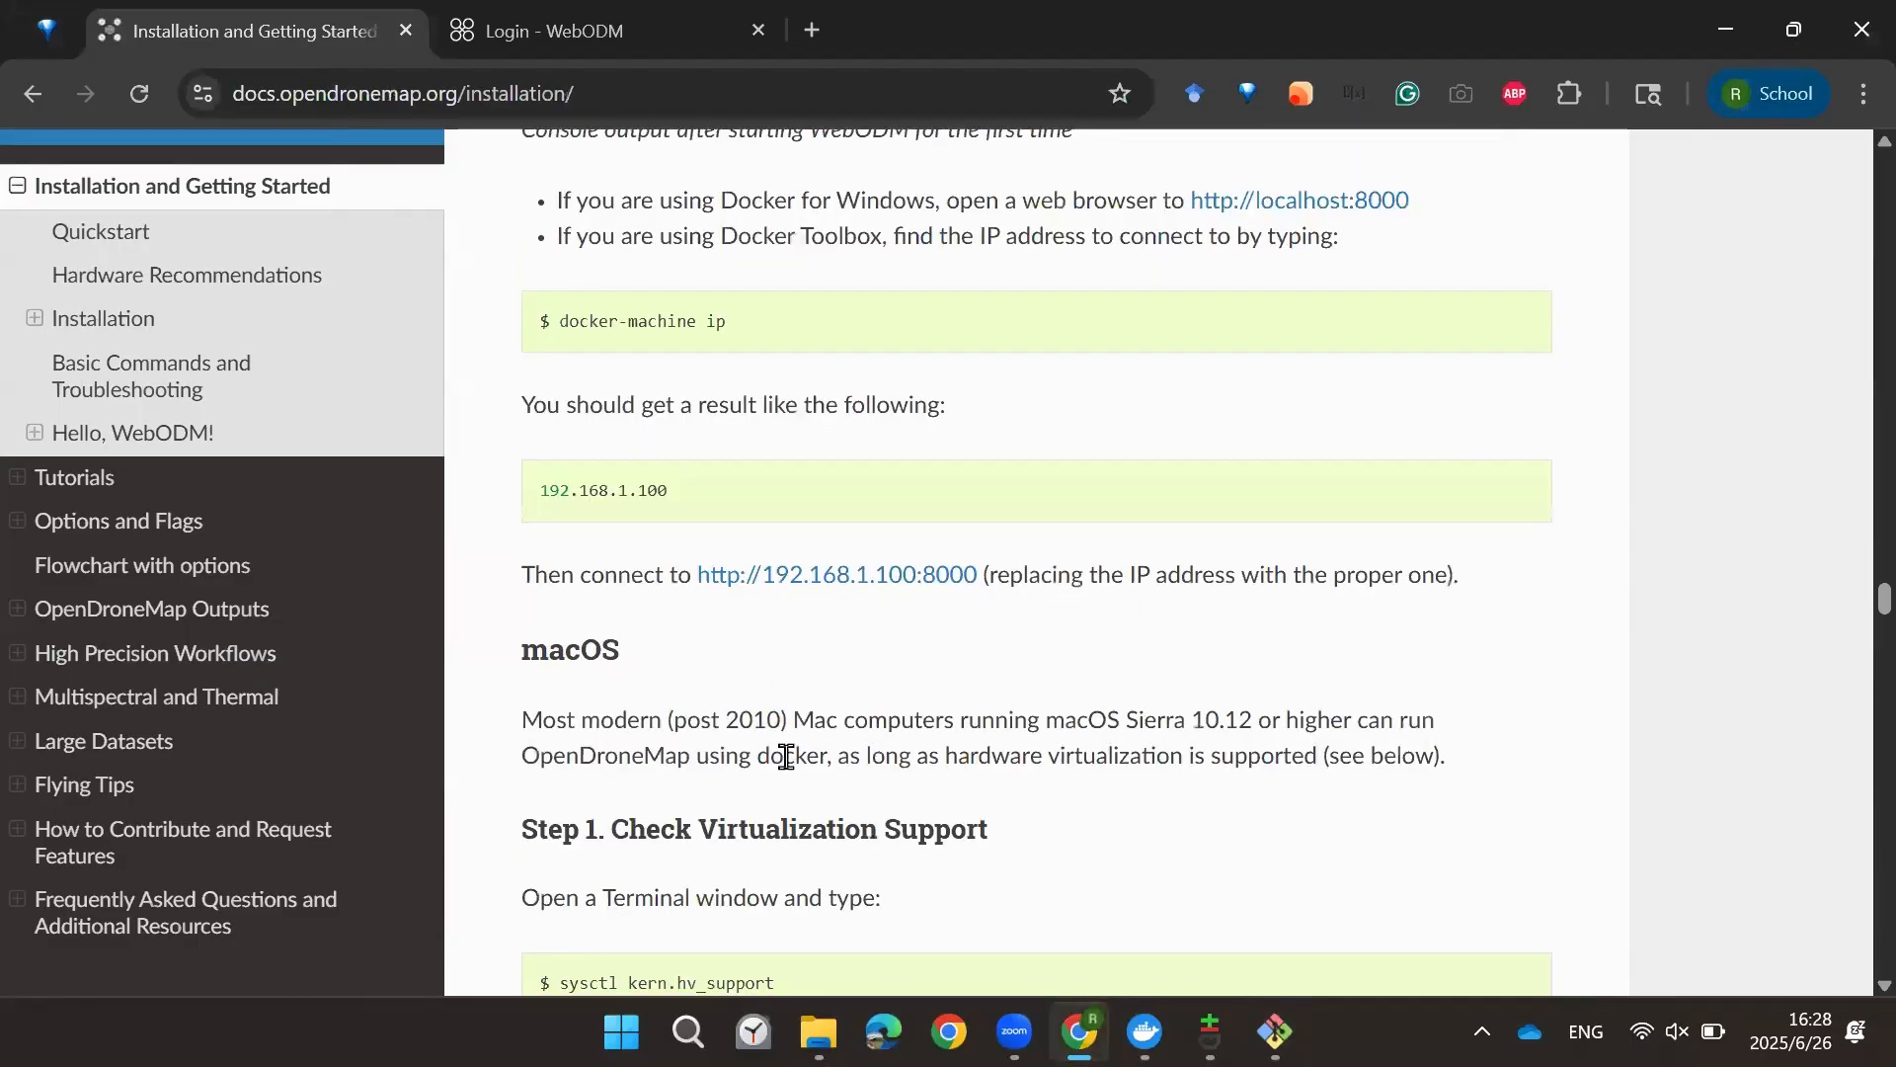
{"action": "scroll", "coordinate": [786, 756], "scroll_direction": "down", "scroll_amount": 15}
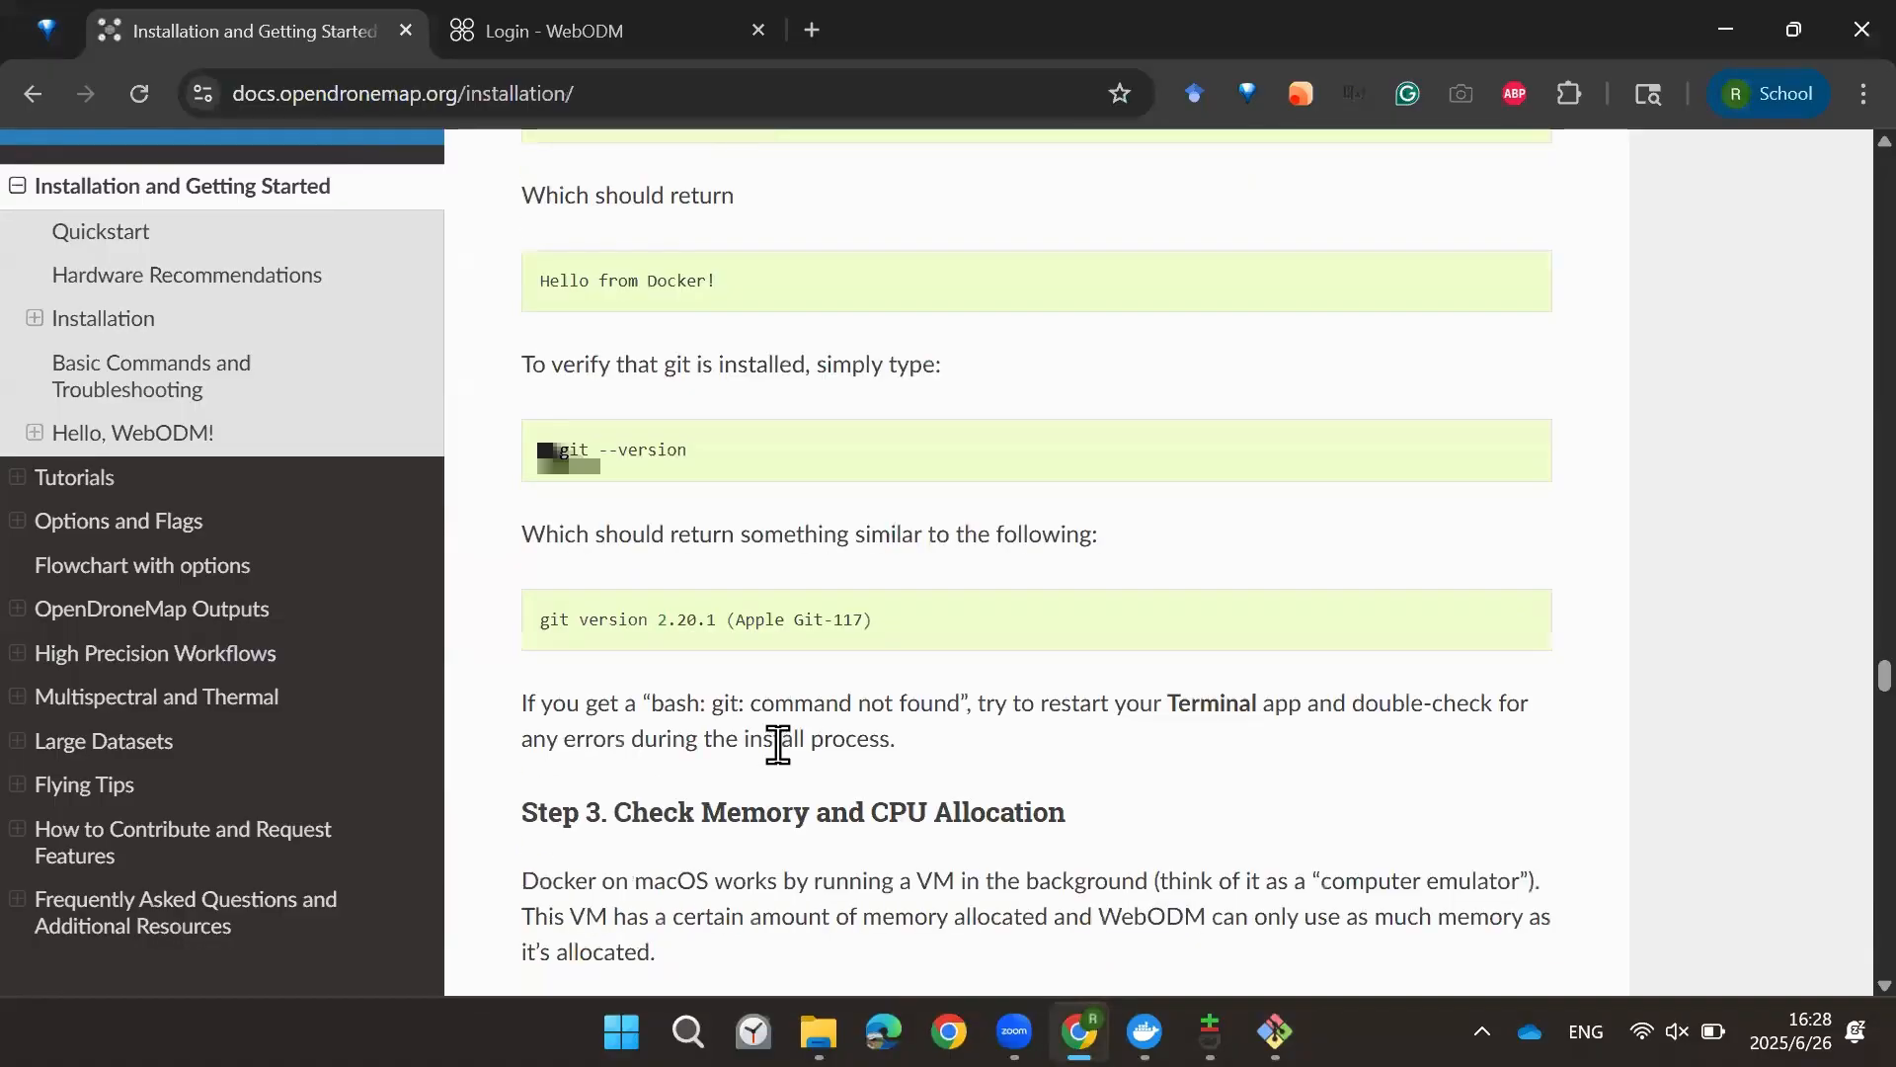
{"action": "scroll", "coordinate": [778, 745], "scroll_direction": "down", "scroll_amount": 20}
{"action": "scroll", "coordinate": [707, 678], "scroll_direction": "down", "scroll_amount": 20}
{"action": "scroll", "coordinate": [707, 678], "scroll_direction": "down", "scroll_amount": 9}
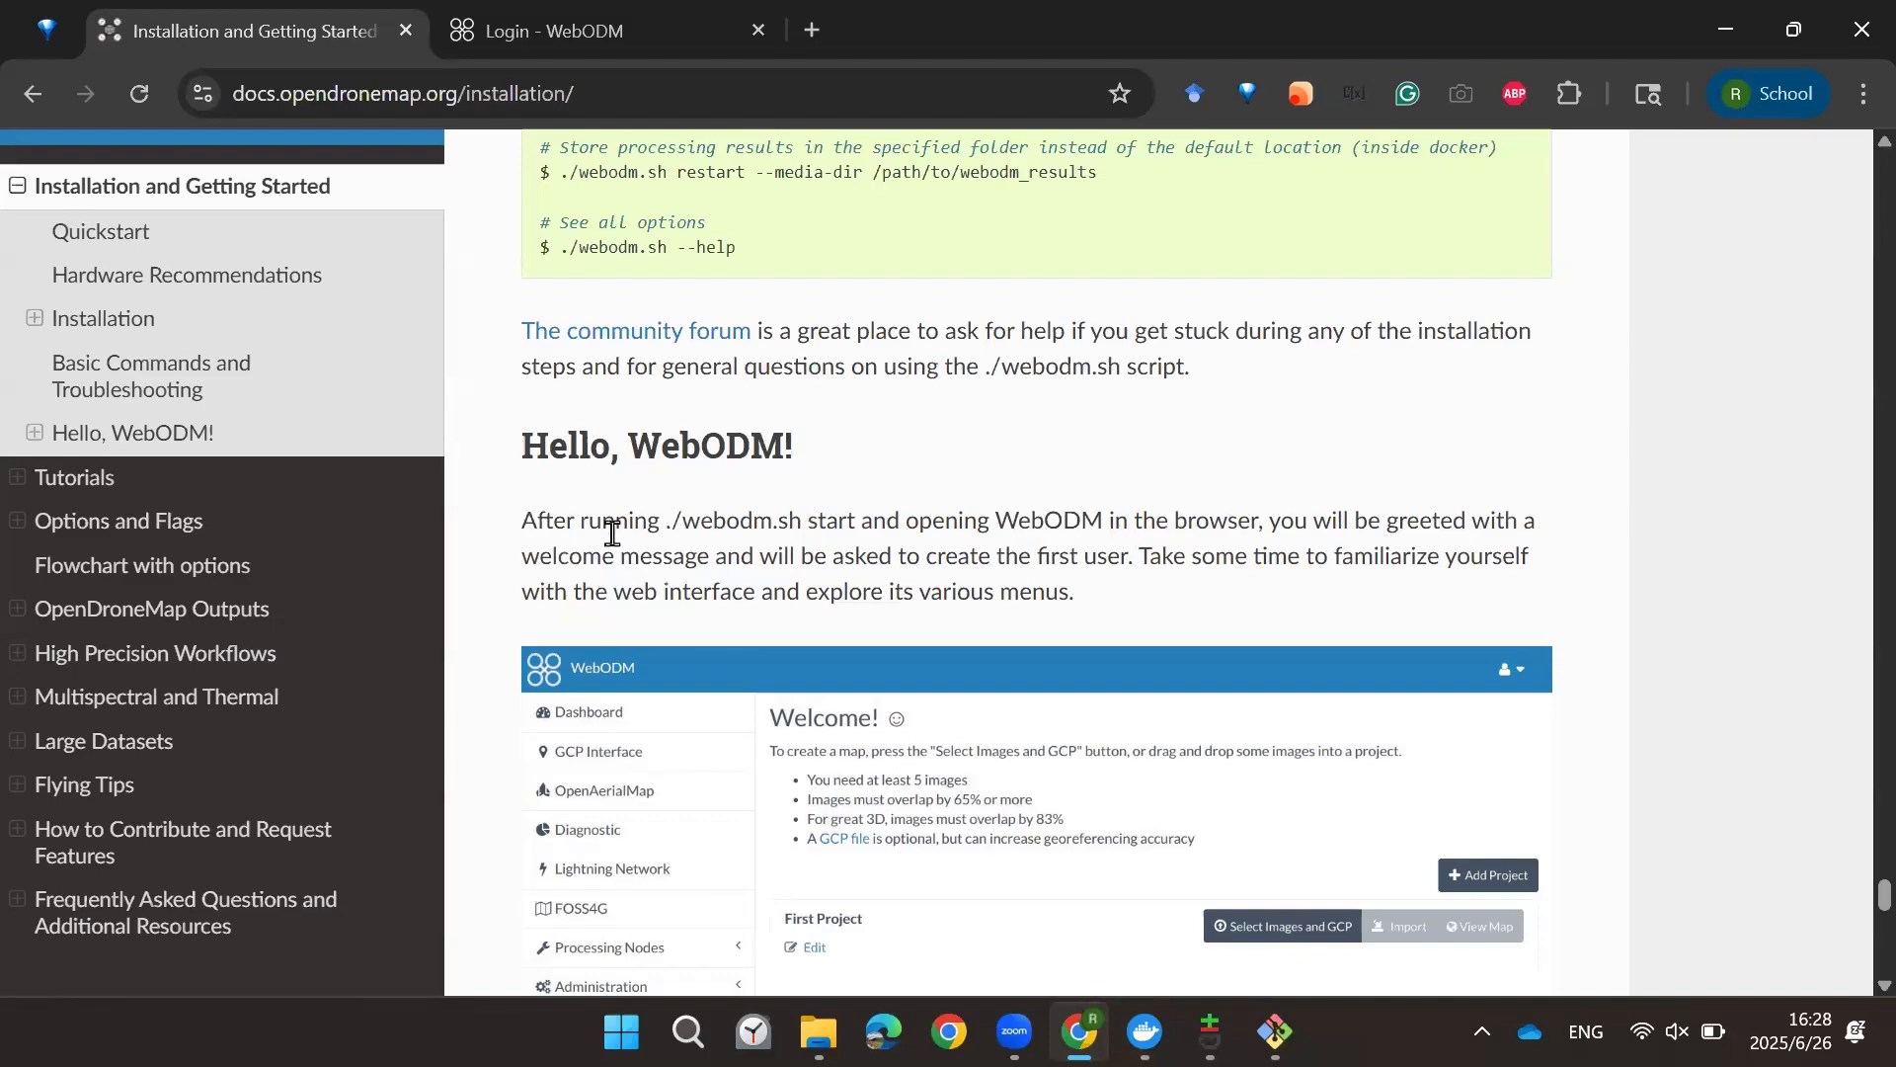
{"action": "left_click_drag", "start_coordinate": [760, 555], "coordinate": [1117, 554]}
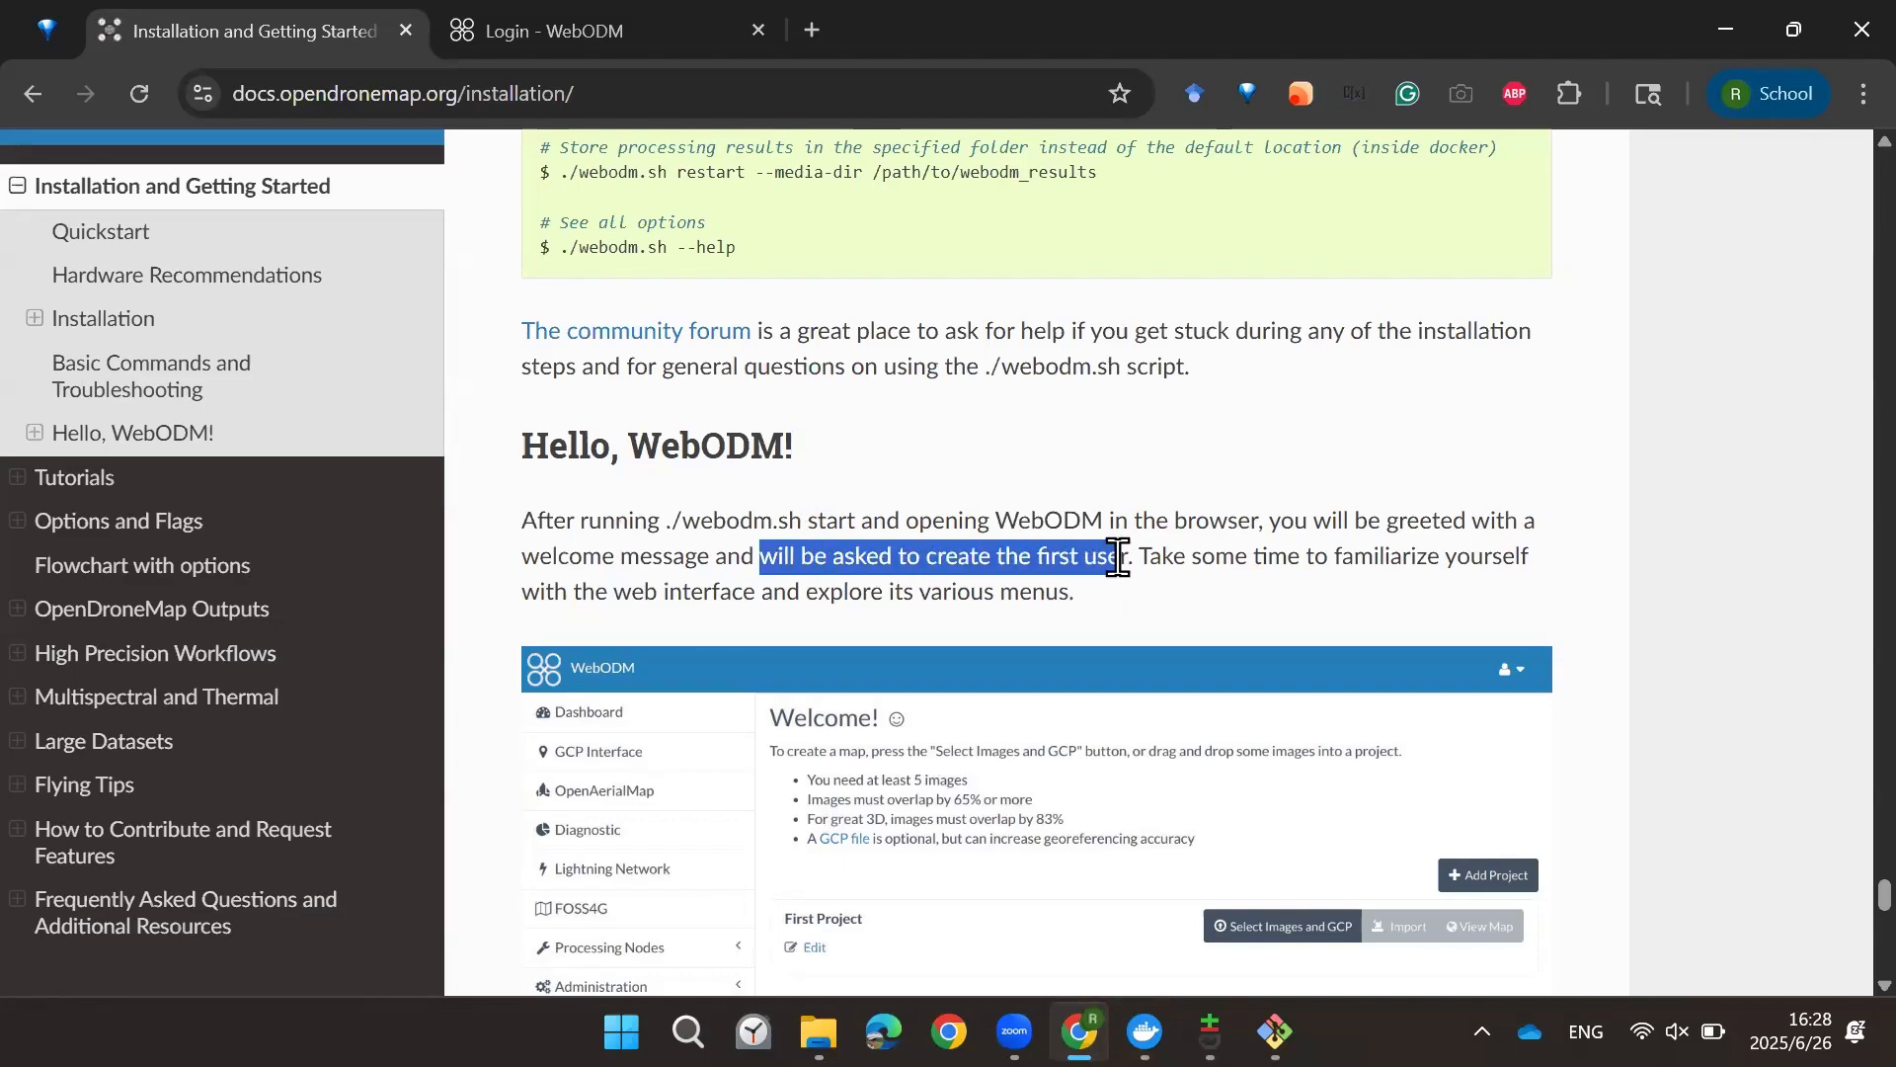
{"action": "left_click", "coordinate": [1117, 554]}
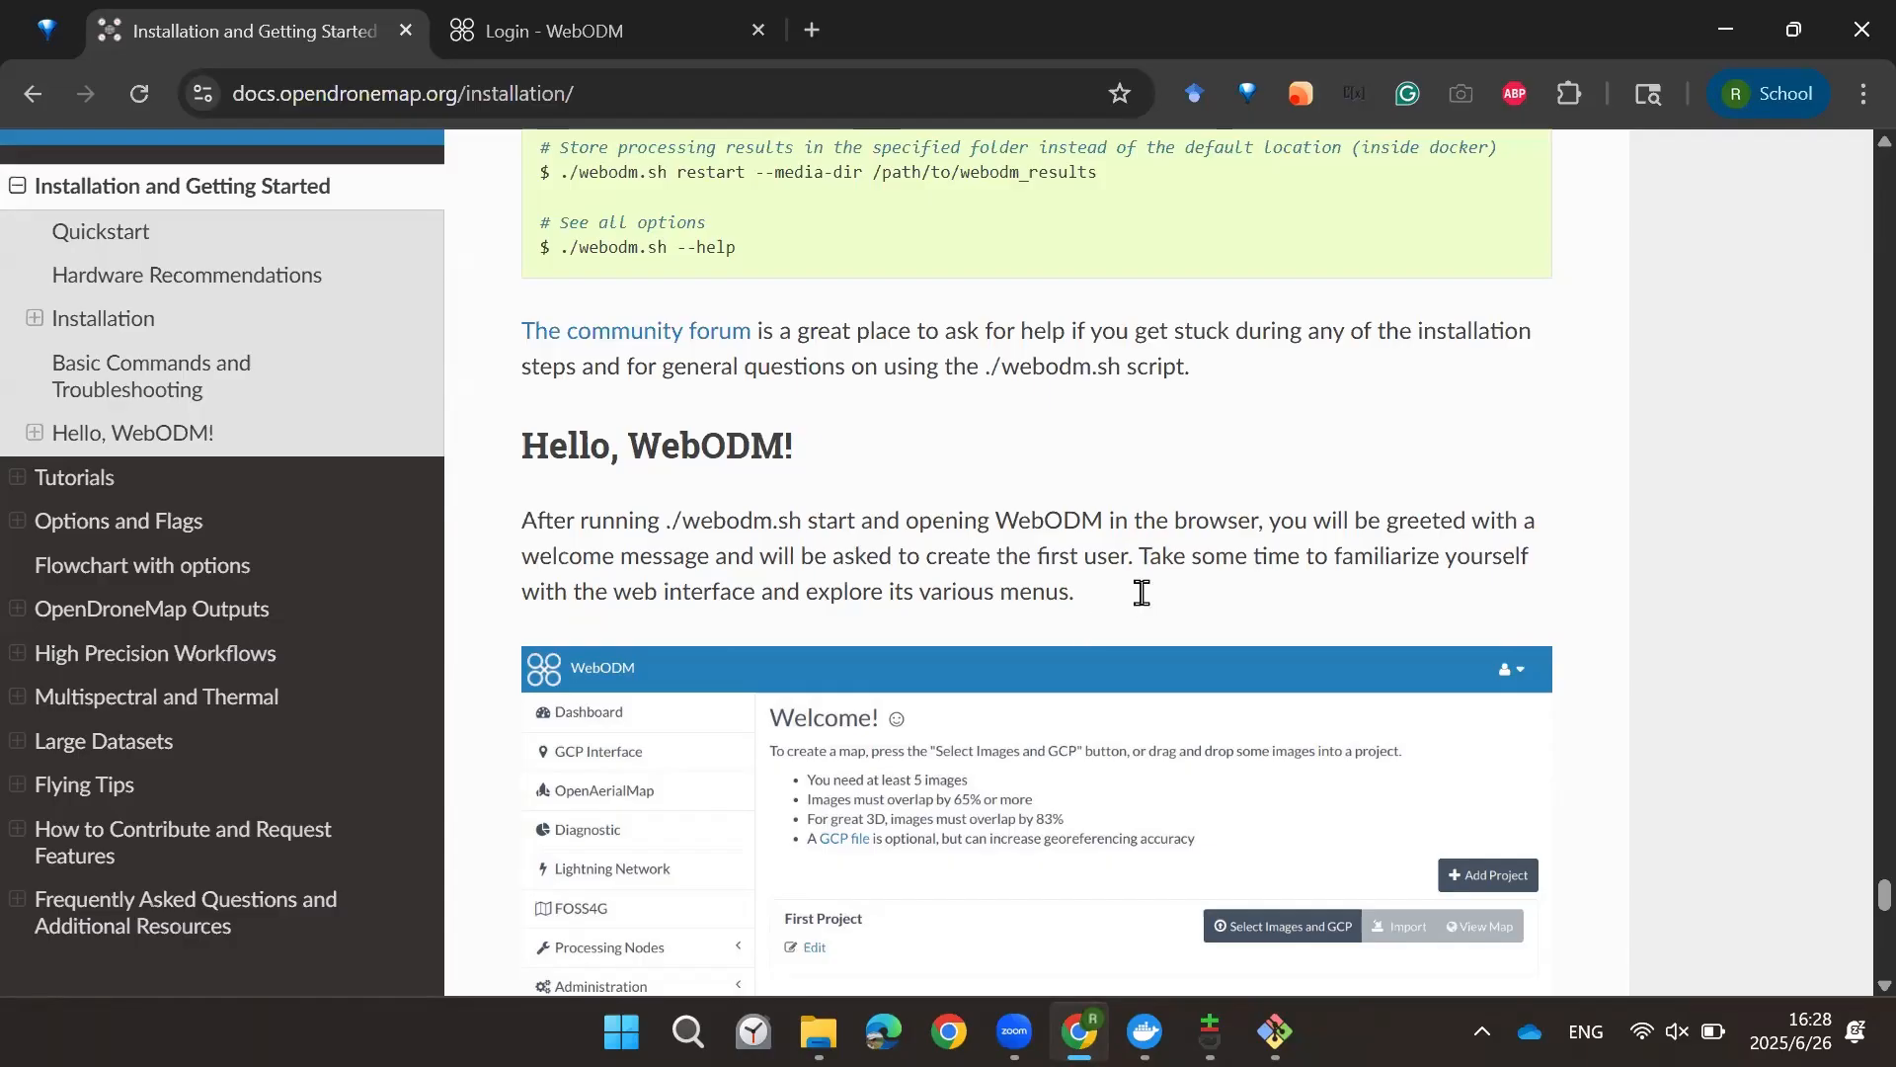
Step: Log in to WebODM with the saved account credentials
{"action": "left_click", "coordinate": [616, 39]}
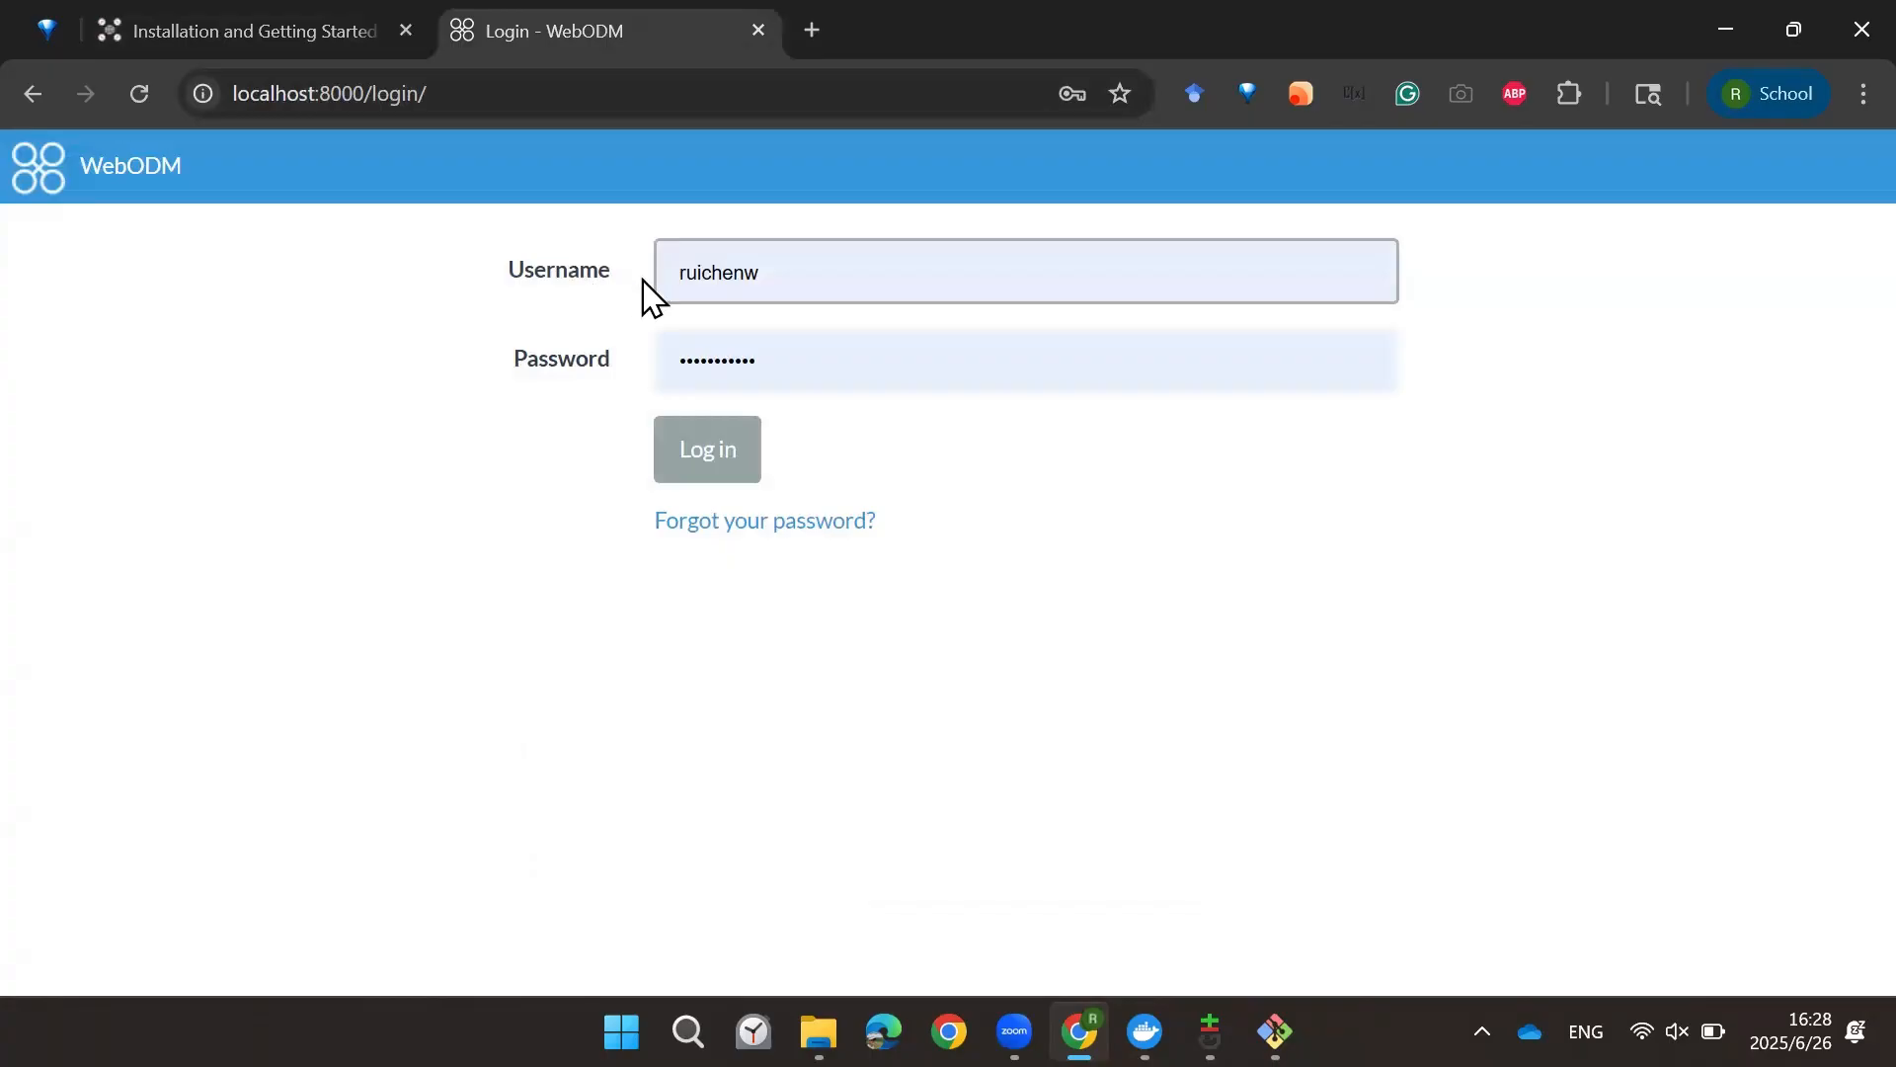
{"action": "left_click", "coordinate": [723, 459]}
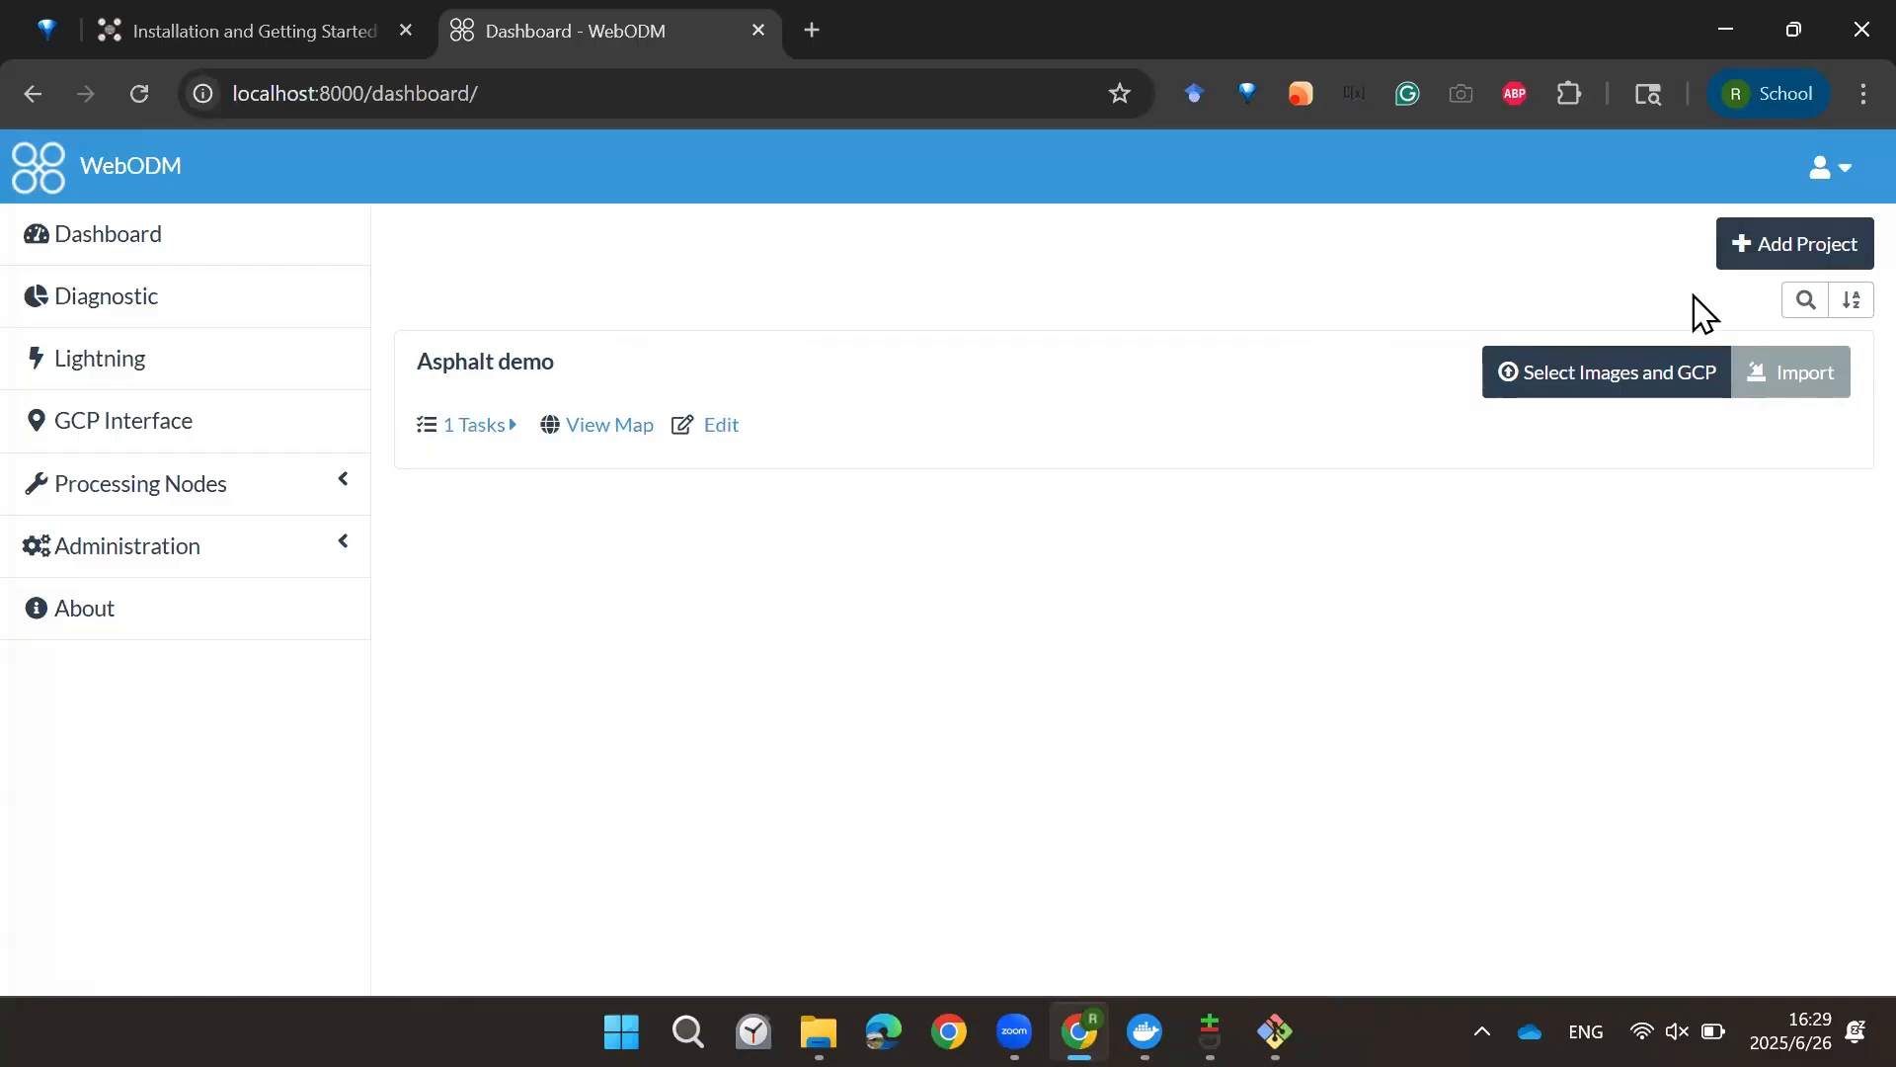
Step: Create a new project named Asphalt demo video
{"action": "left_click", "coordinate": [1740, 250]}
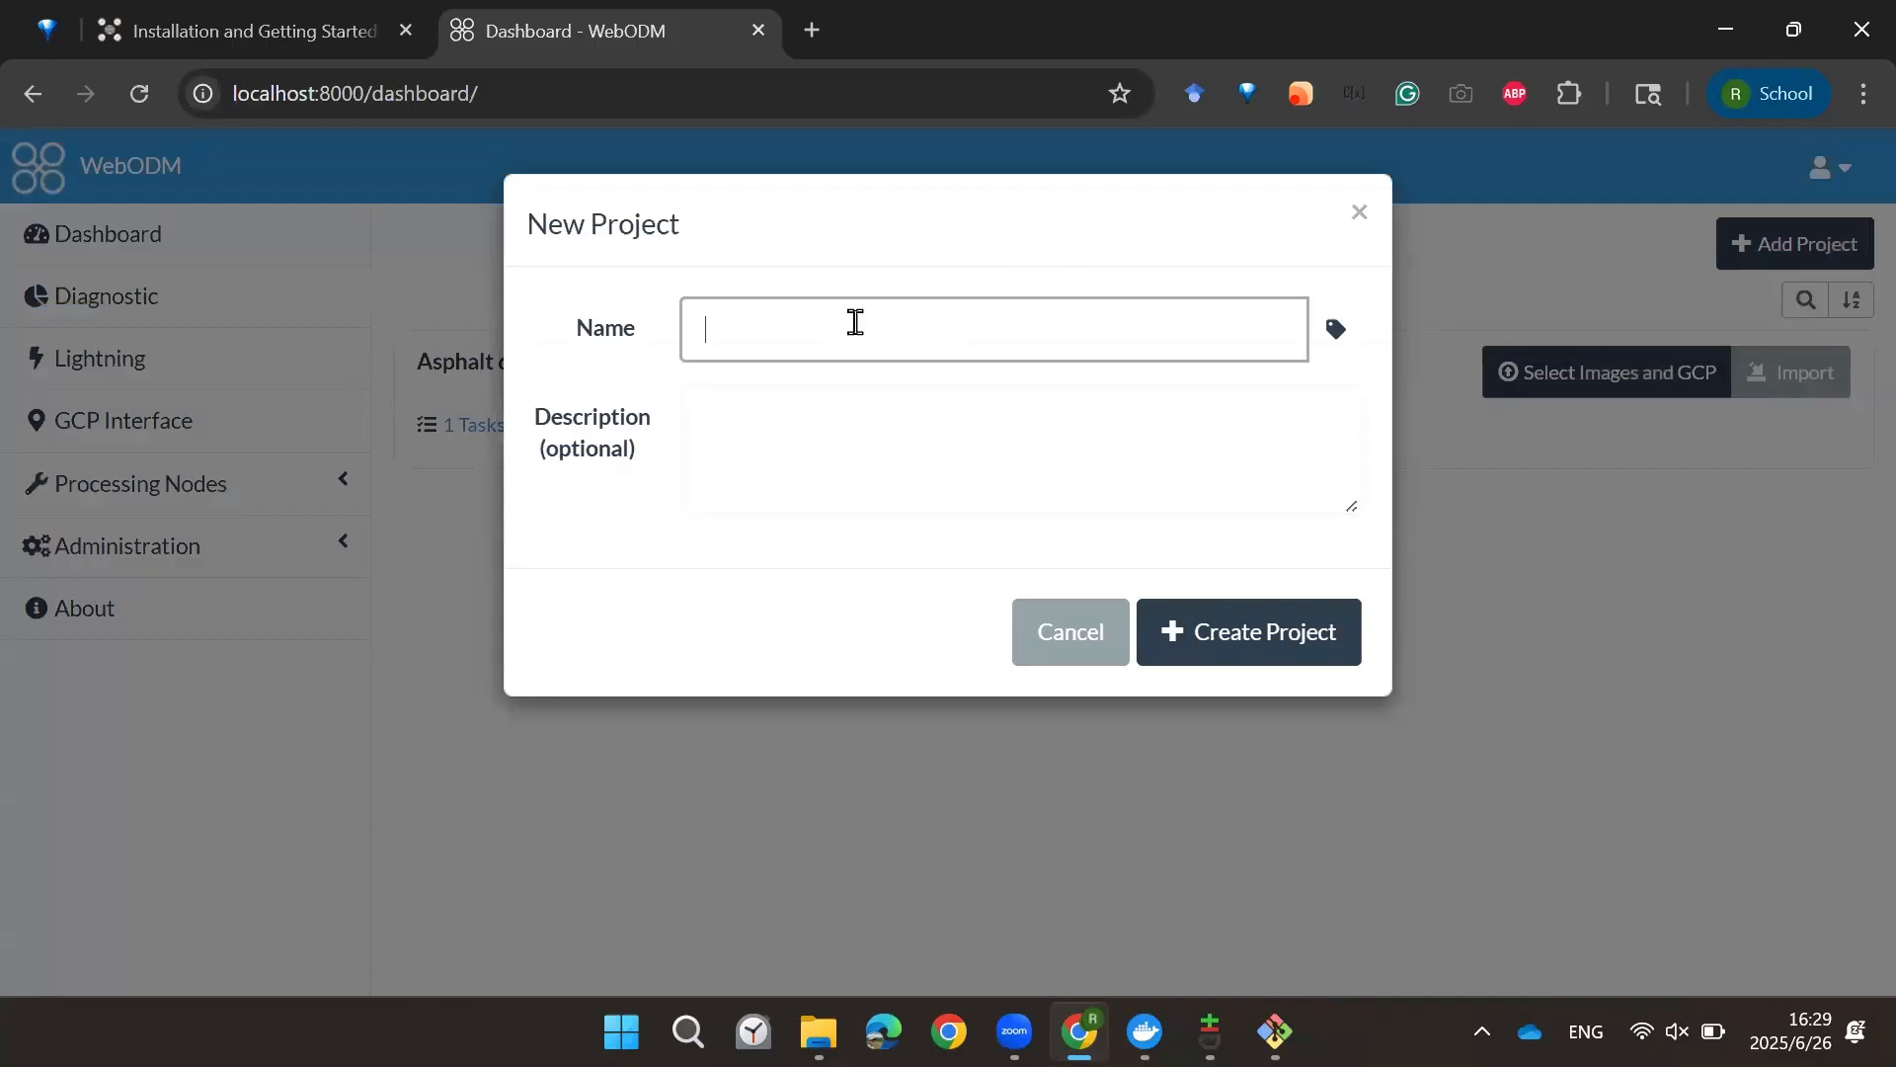
{"action": "type", "text": "Asphalt demo"}
{"action": "key", "text": "BackSpace"}
{"action": "type", "text": "mo_3d"}
{"action": "type", "text": "eo"}
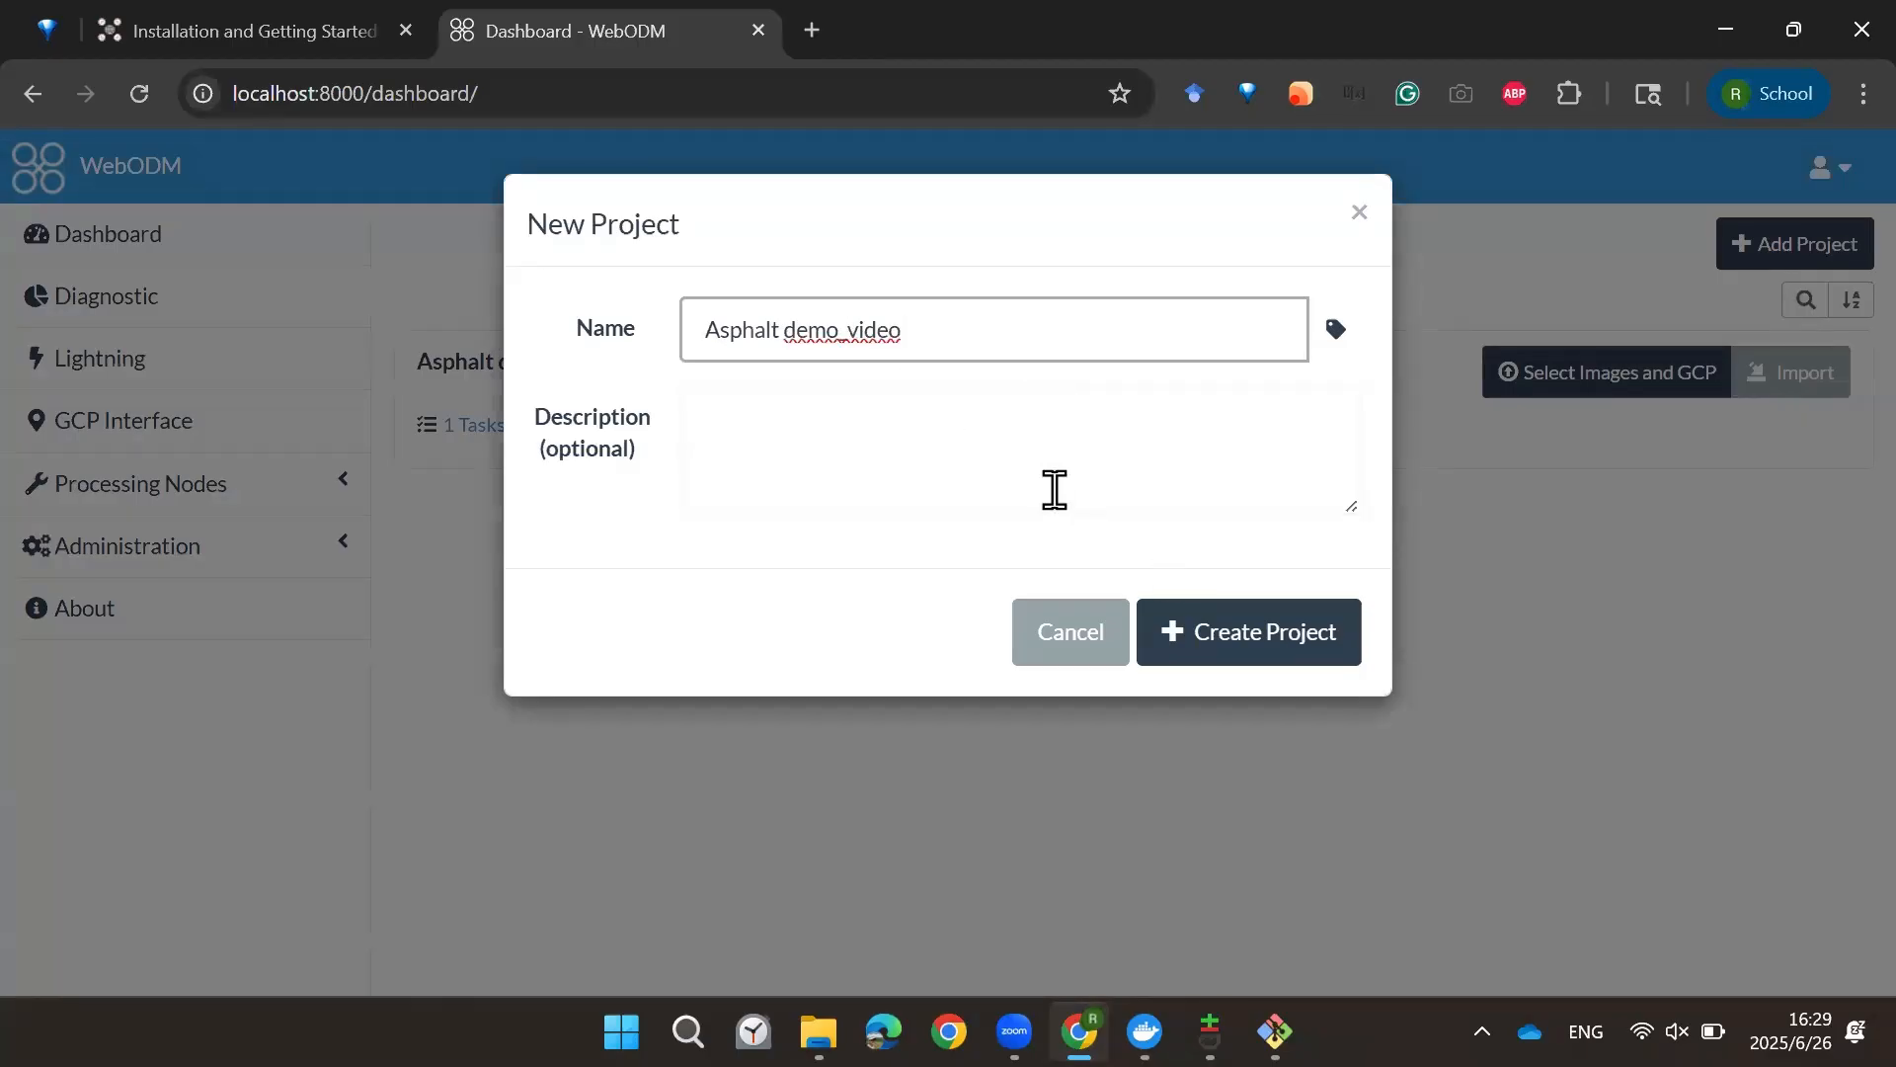
{"action": "left_click", "coordinate": [848, 331]}
{"action": "key", "text": "BackSpace"}
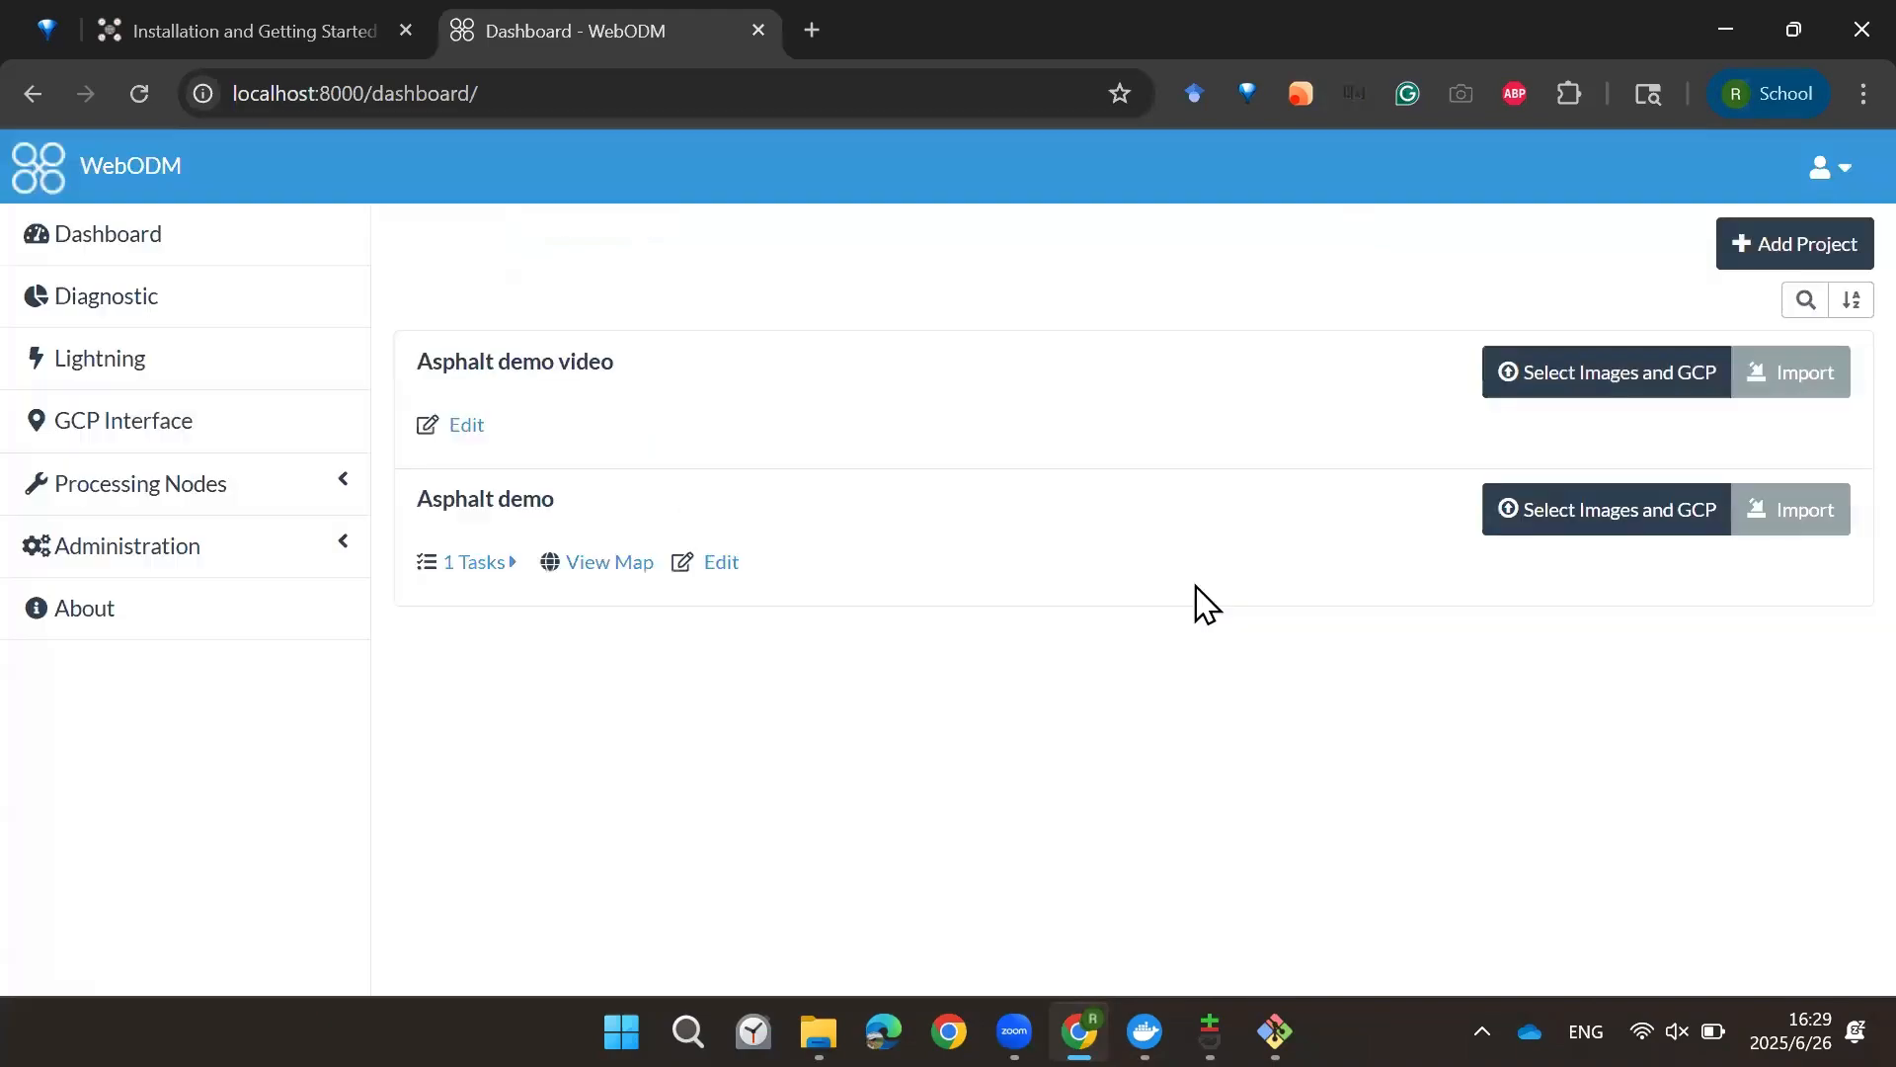
Step: Select all the geotagged images in the Sample Asphalt Images folder for the new project
{"action": "left_click", "coordinate": [1687, 381]}
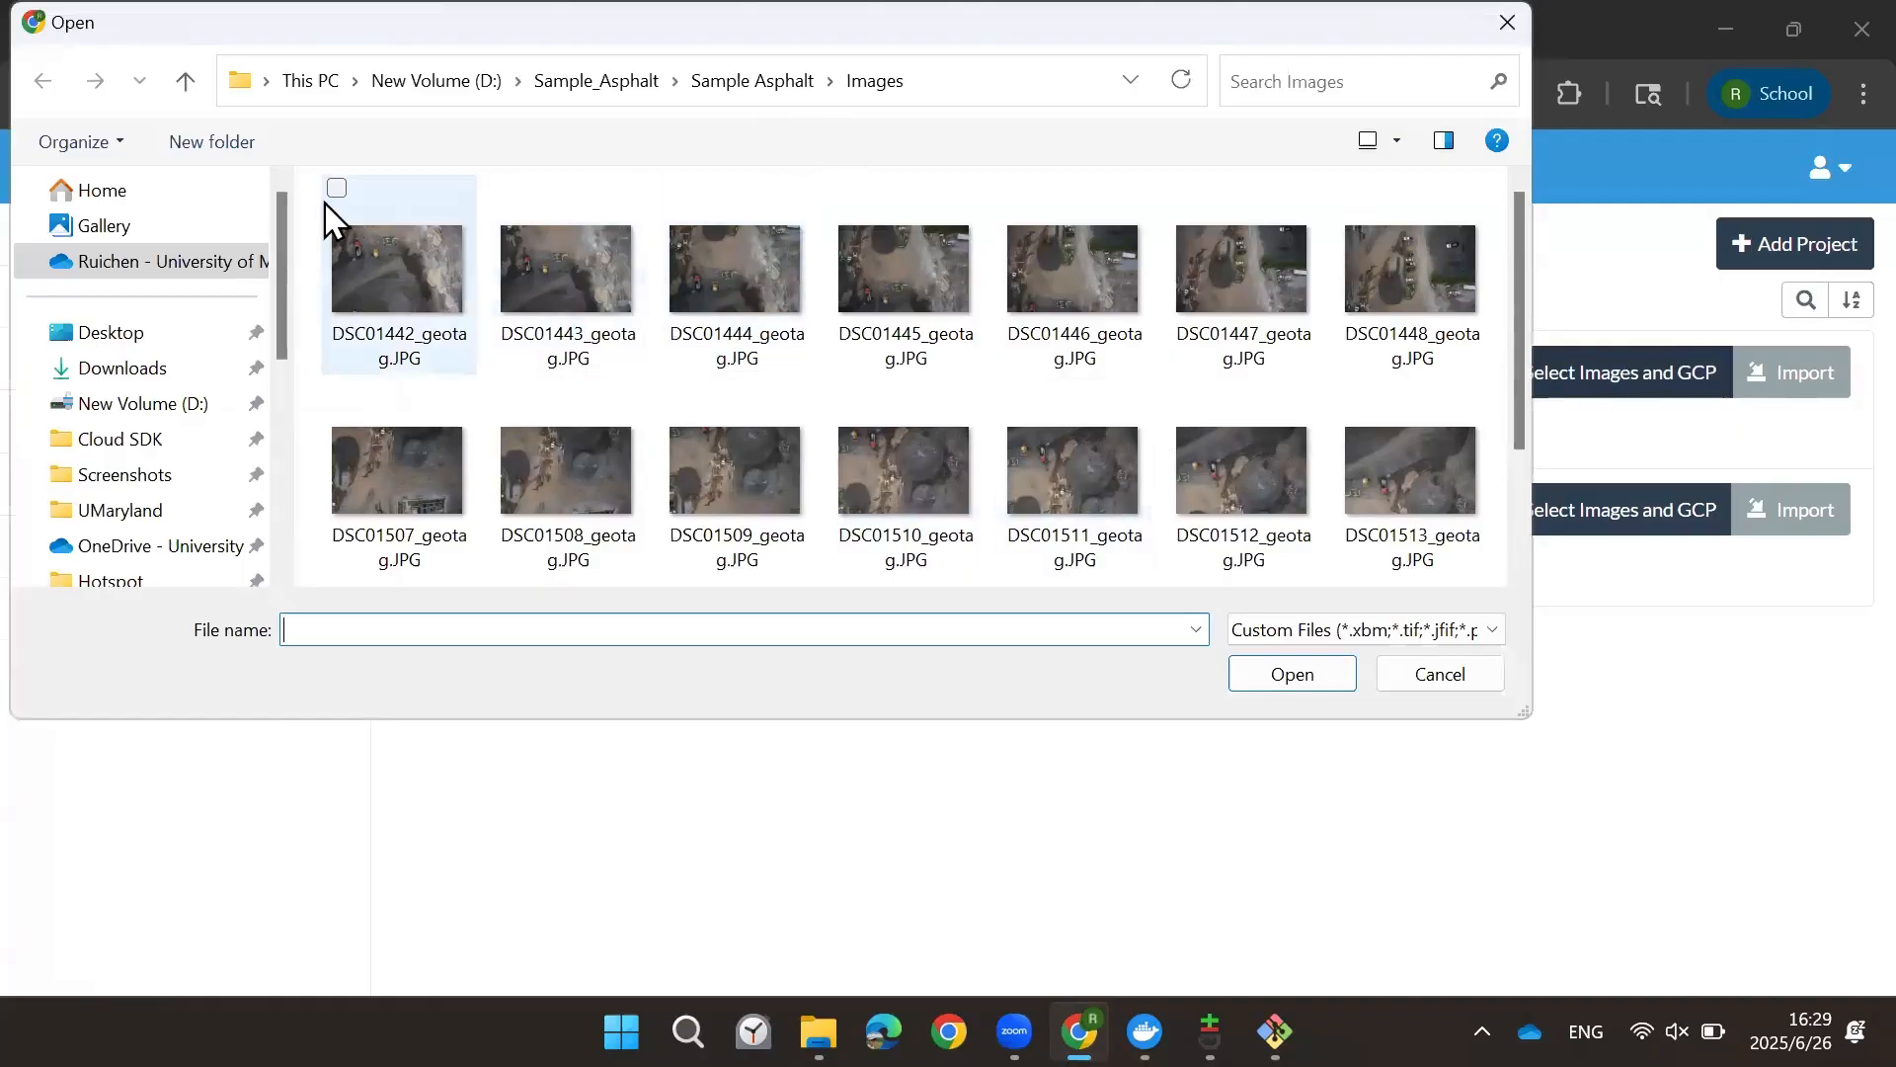
{"action": "left_click_drag", "start_coordinate": [304, 201], "coordinate": [1407, 511]}
{"action": "scroll", "coordinate": [1384, 478], "scroll_direction": "down", "scroll_amount": 2}
{"action": "scroll", "coordinate": [1407, 512], "scroll_direction": "up", "scroll_amount": 2}
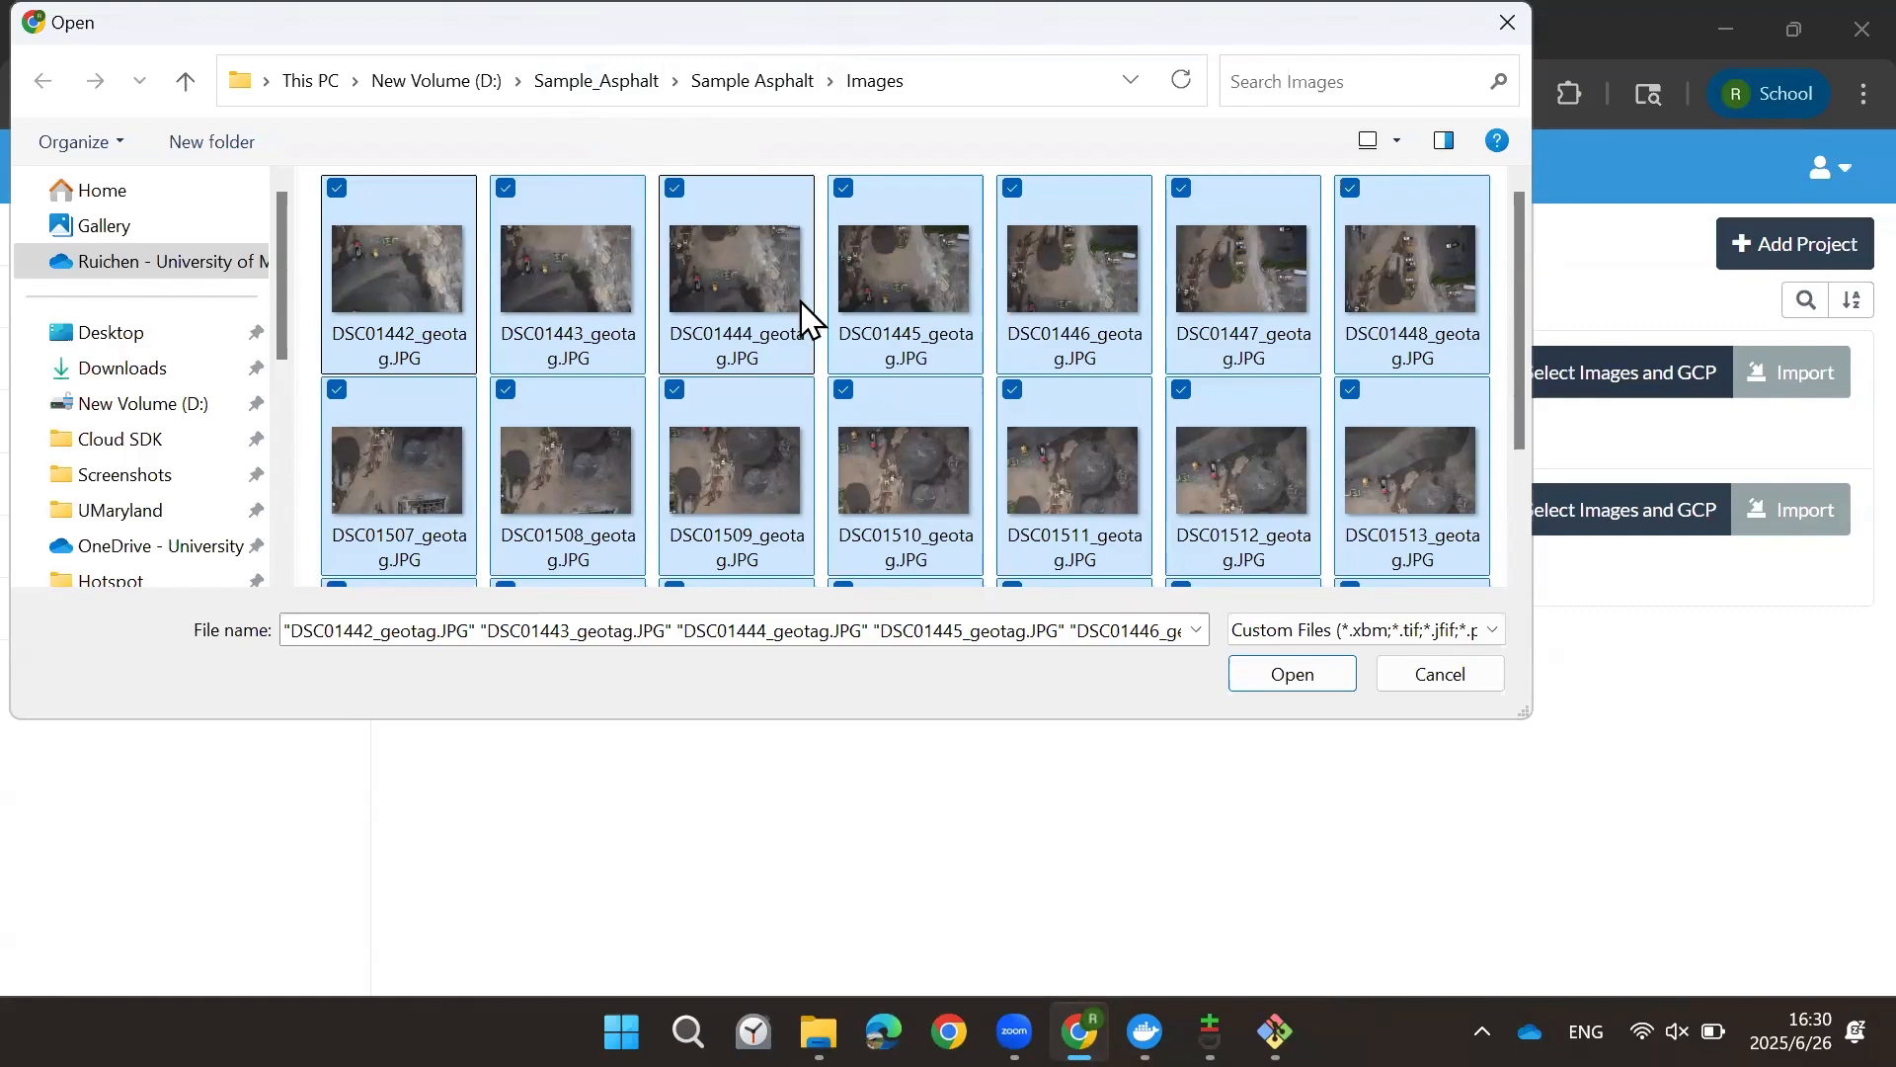
{"action": "scroll", "coordinate": [859, 352], "scroll_direction": "down", "scroll_amount": 2}
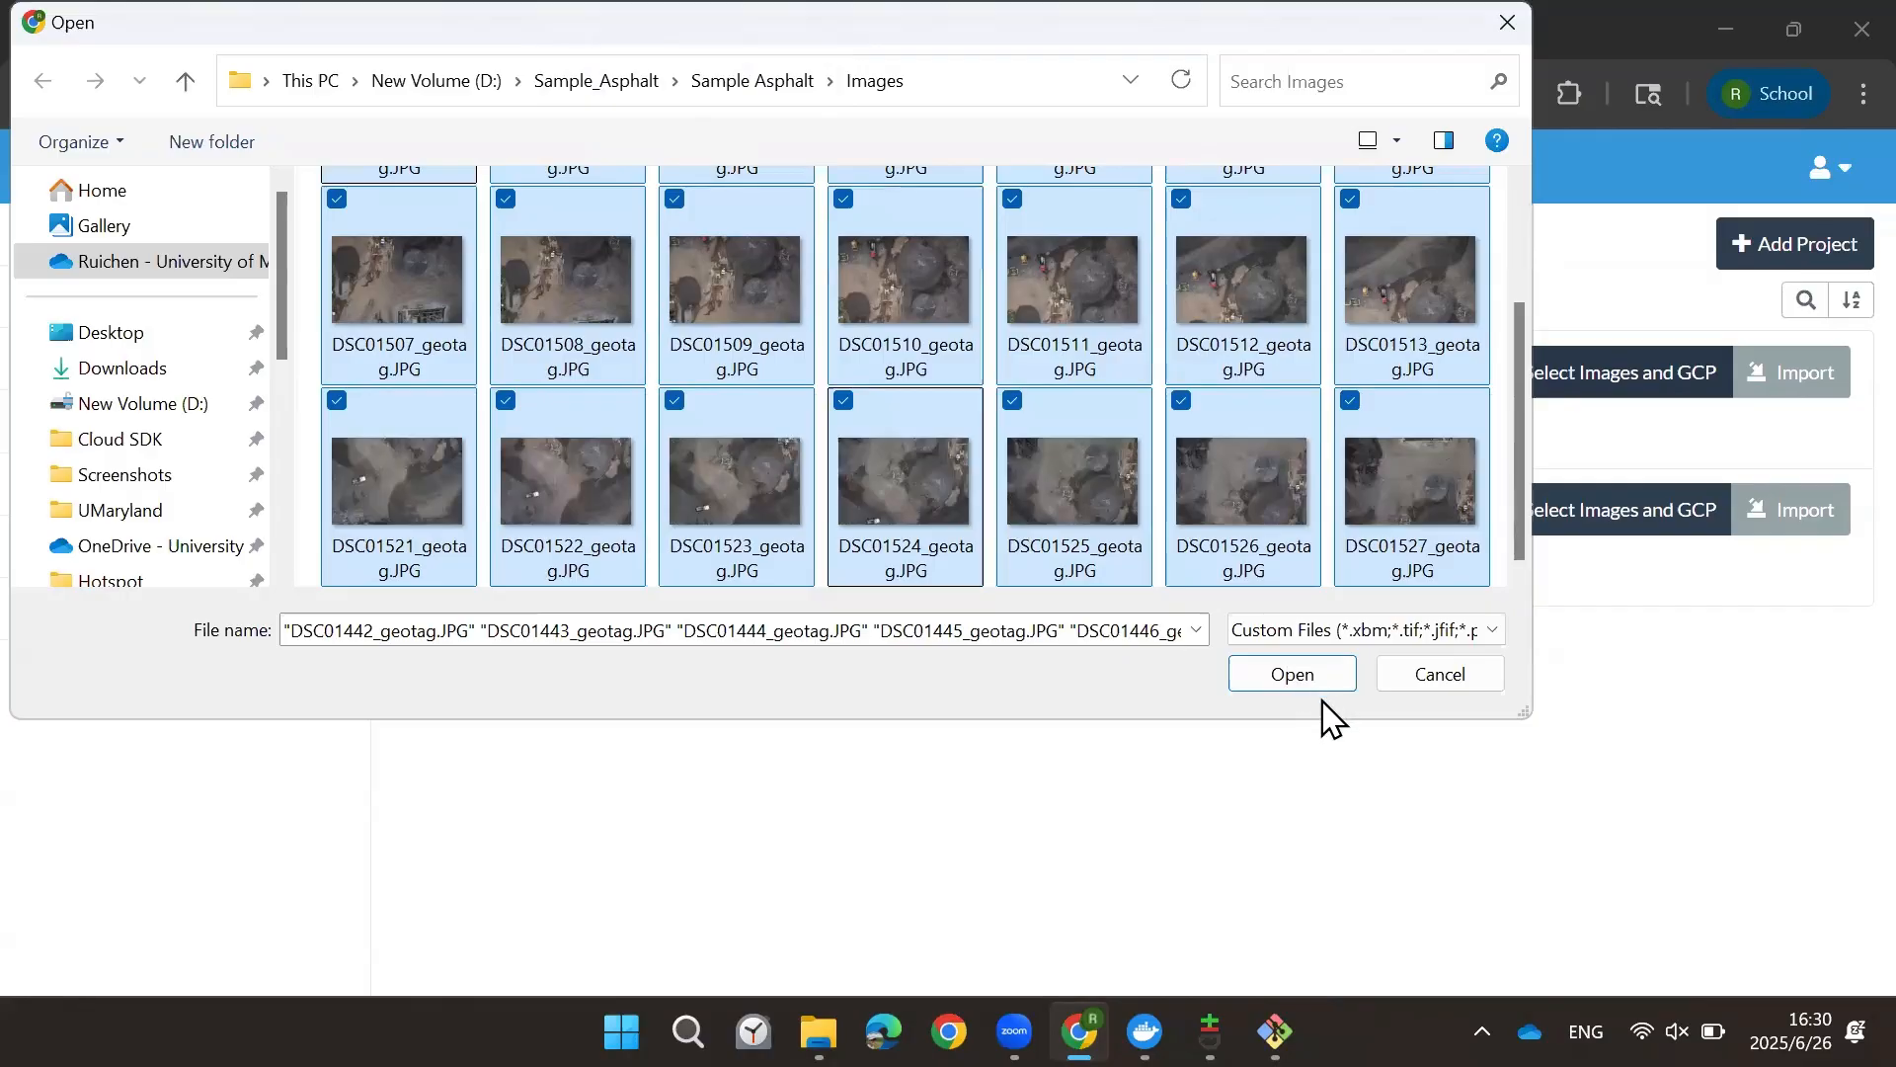
{"action": "scroll", "coordinate": [1096, 405], "scroll_direction": "up", "scroll_amount": 2}
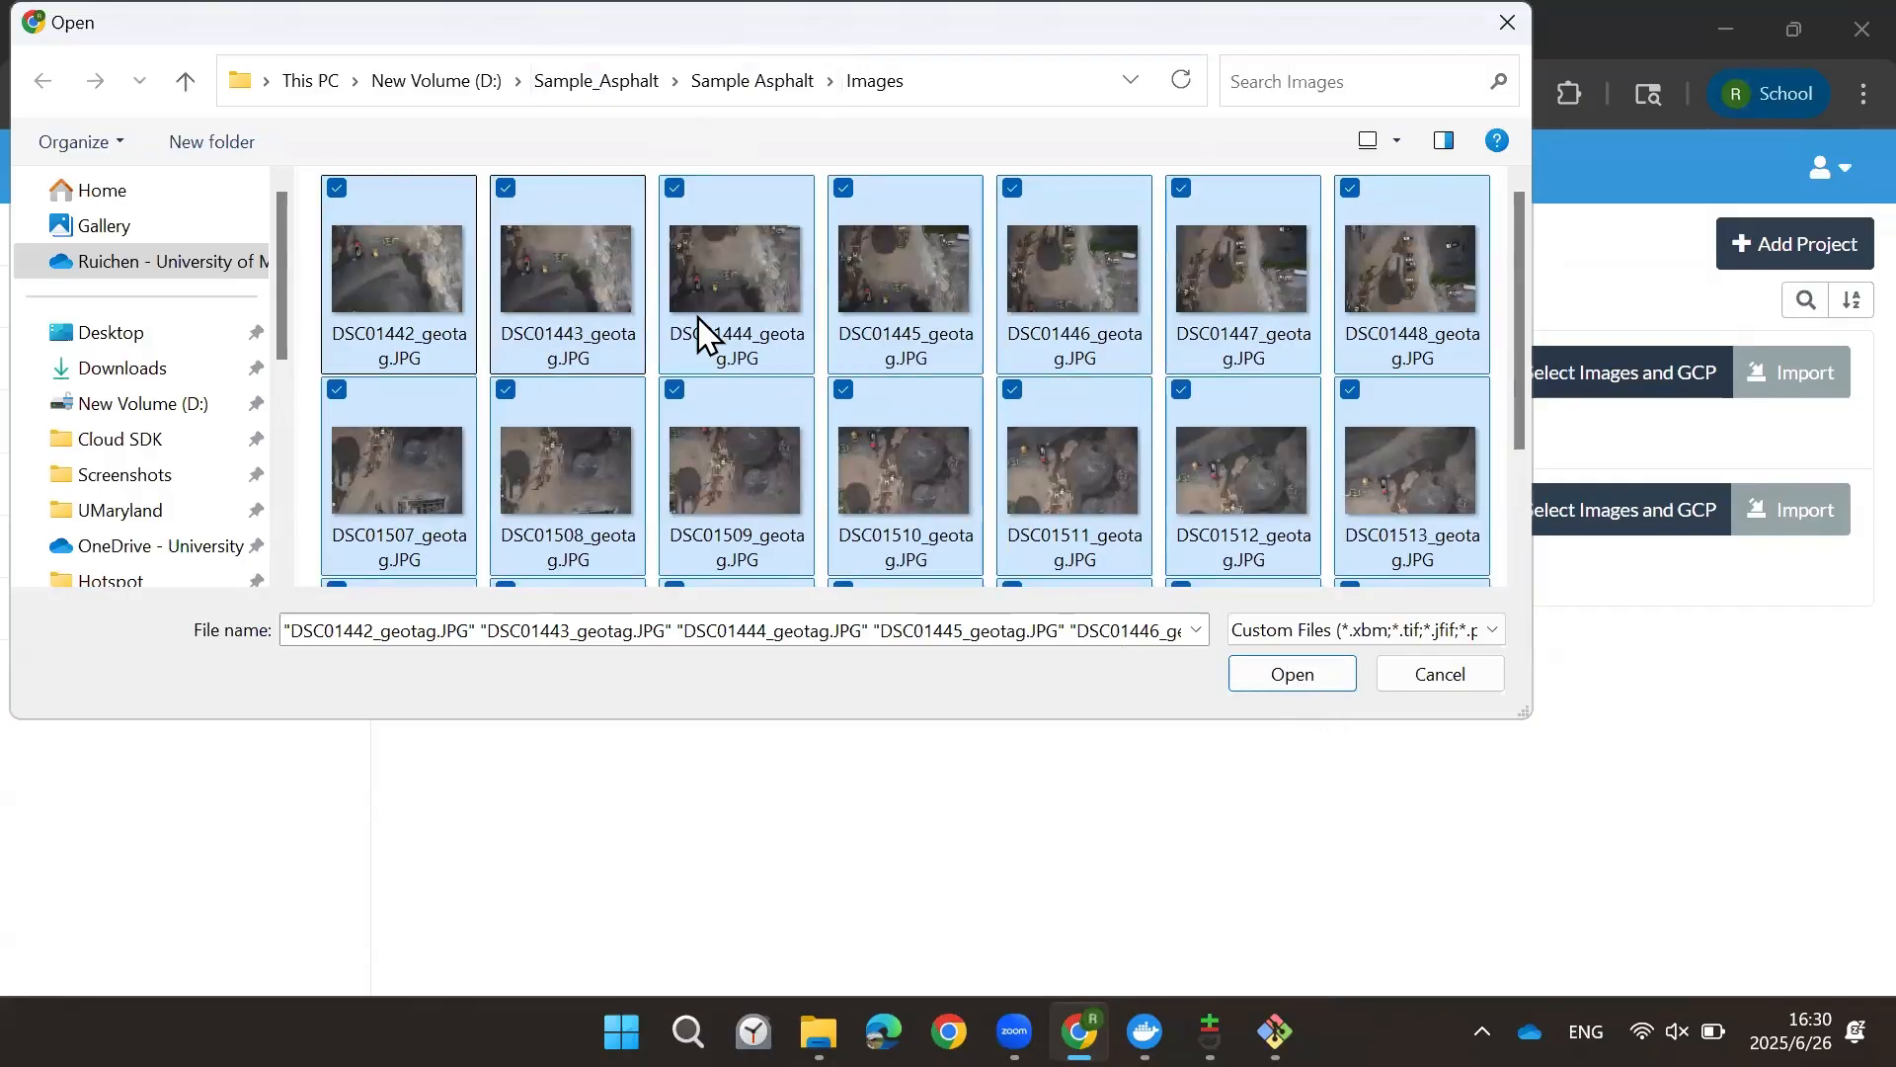
{"action": "left_click", "coordinate": [1291, 679]}
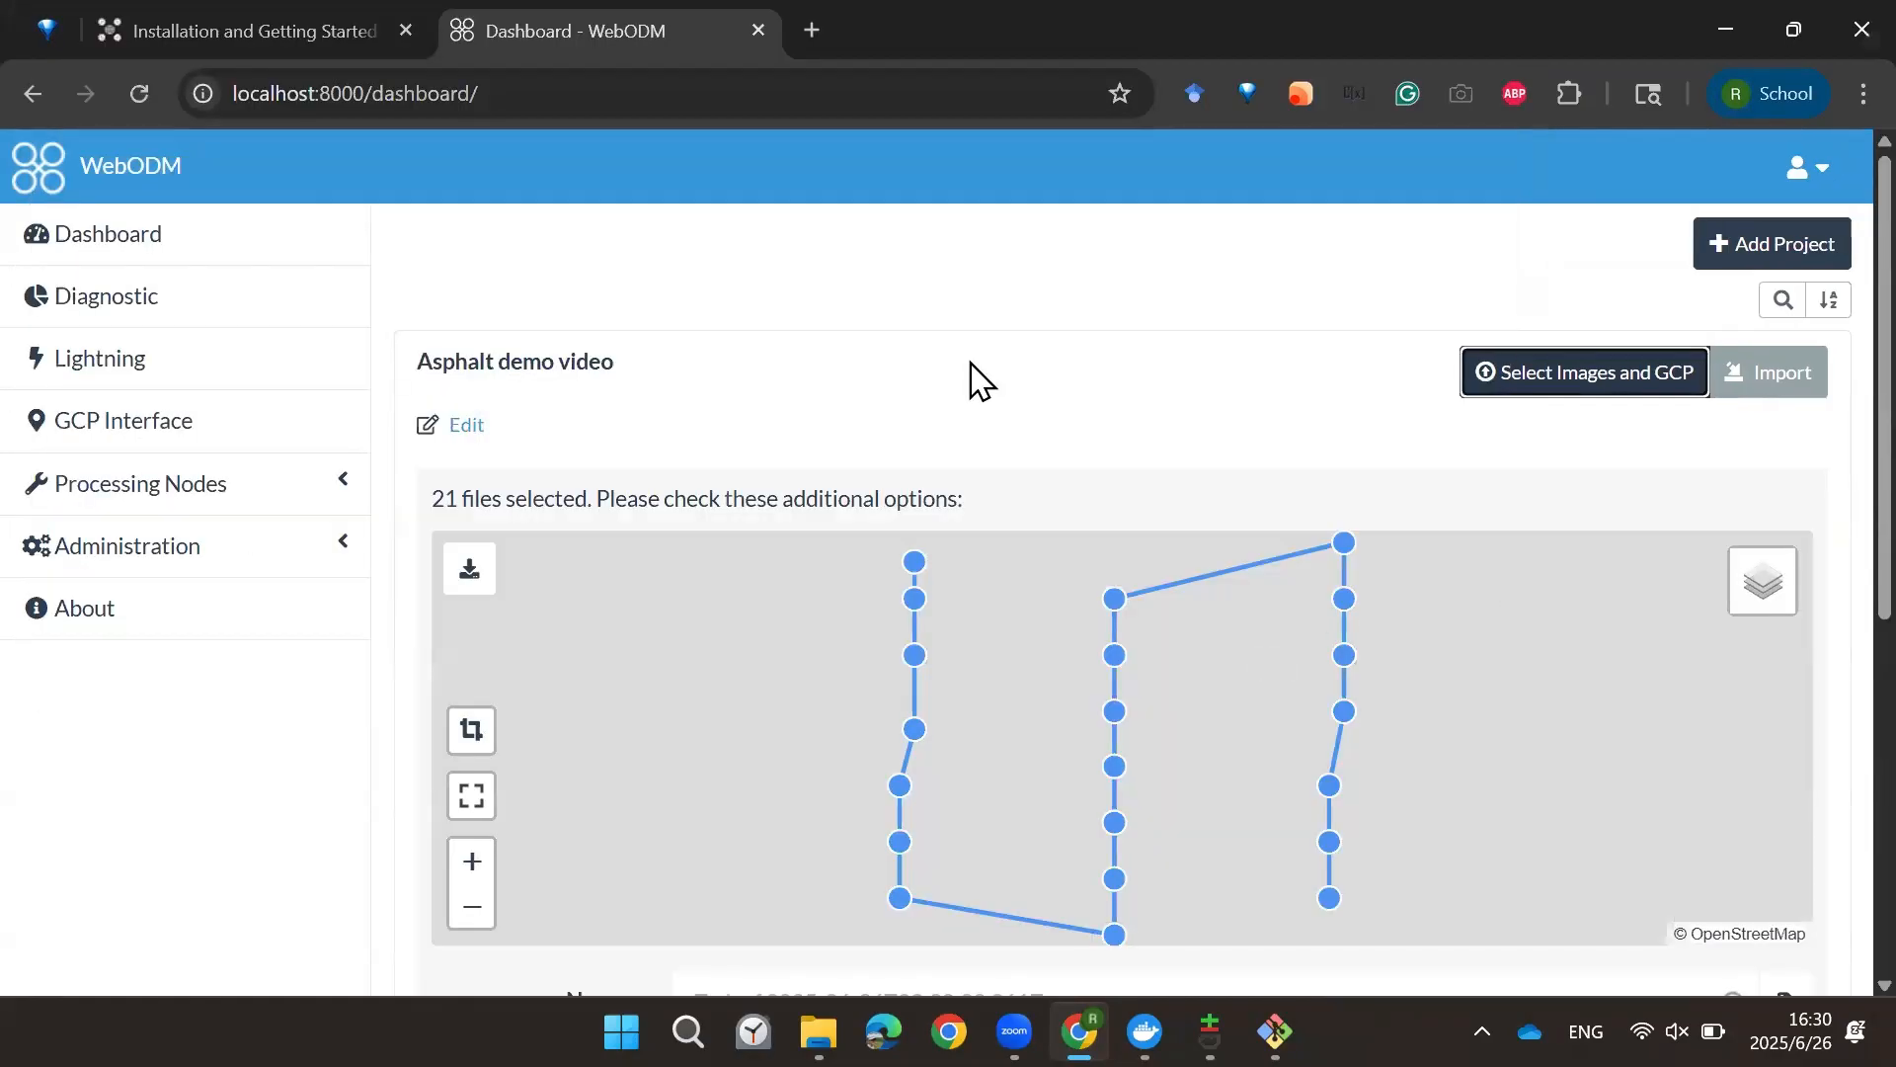
Step: Review the task with the default options and resize 2048 px, then start processing
{"action": "scroll", "coordinate": [958, 335], "scroll_direction": "down", "scroll_amount": 3}
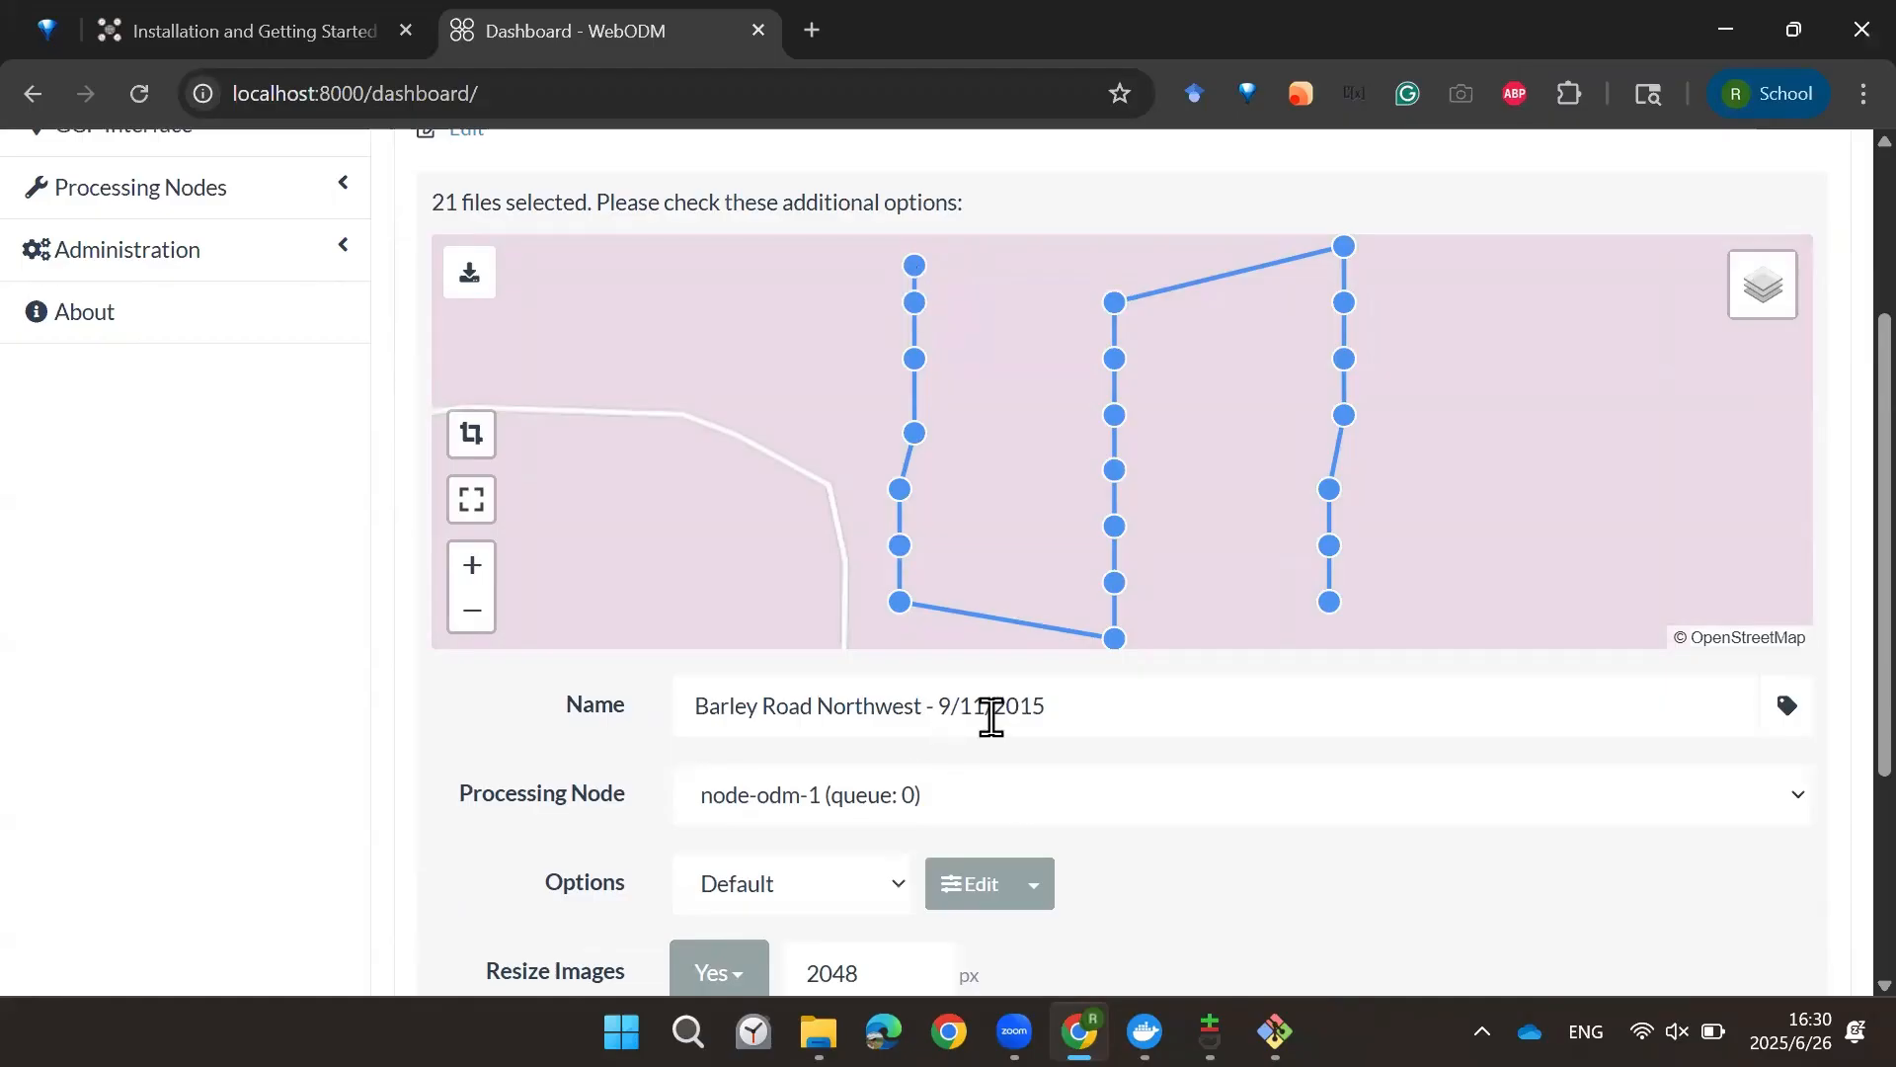
{"action": "scroll", "coordinate": [865, 573], "scroll_direction": "down", "scroll_amount": 3}
{"action": "scroll", "coordinate": [1071, 446], "scroll_direction": "down", "scroll_amount": 1}
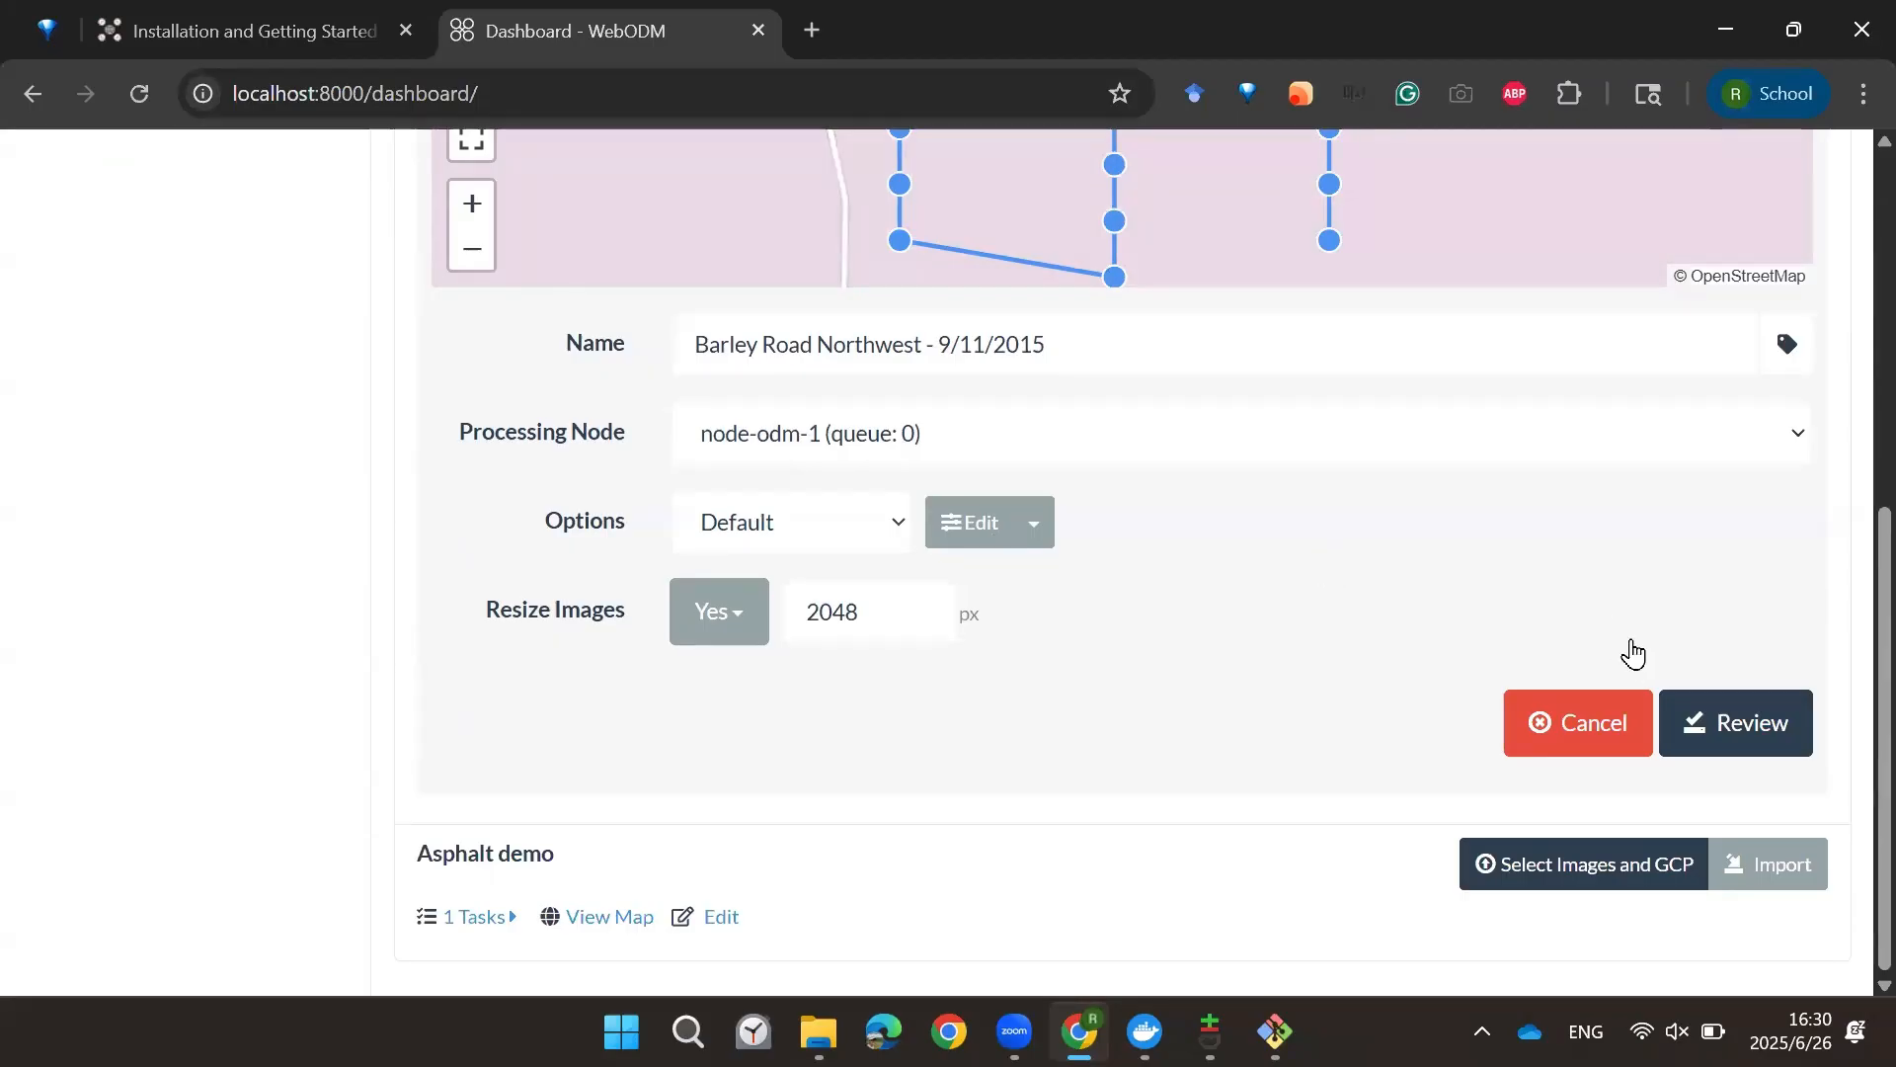
{"action": "left_click", "coordinate": [1728, 718]}
{"action": "scroll", "coordinate": [1581, 609], "scroll_direction": "up", "scroll_amount": 4}
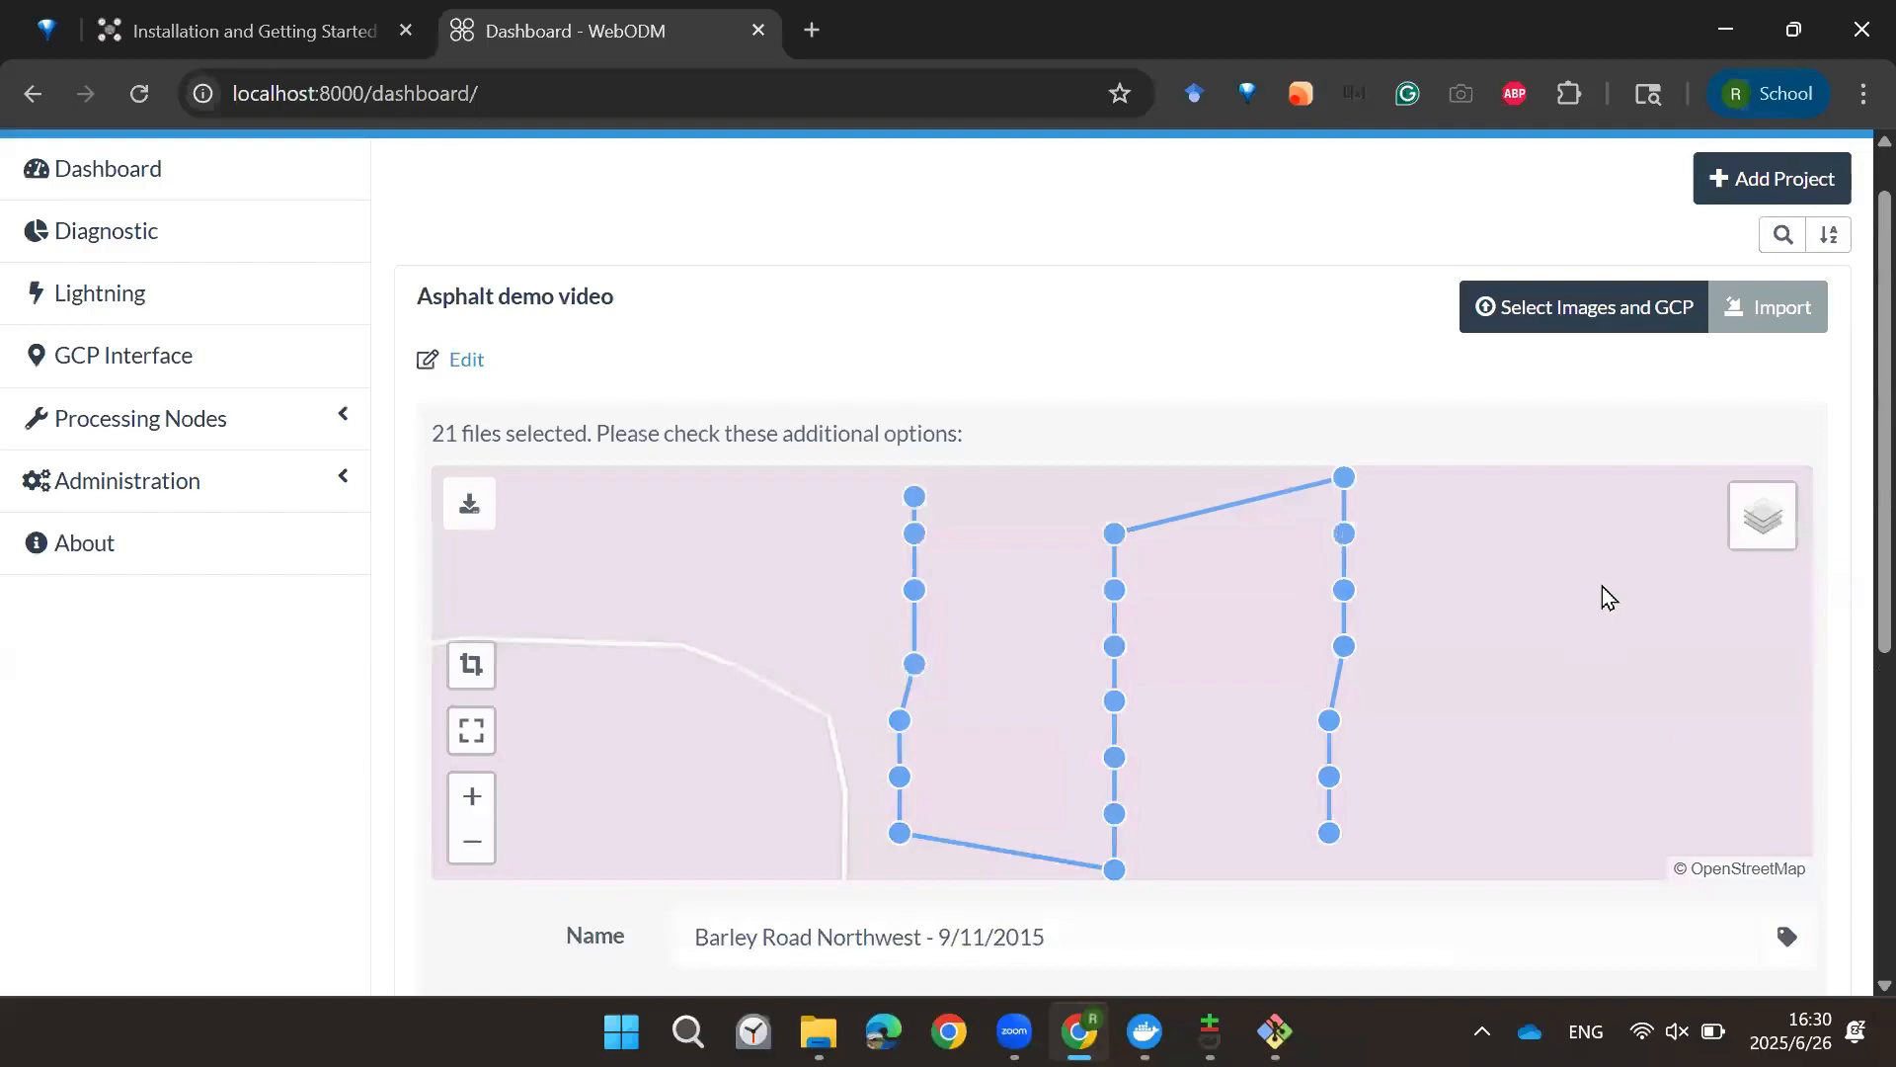
{"action": "scroll", "coordinate": [1570, 374], "scroll_direction": "down", "scroll_amount": 4}
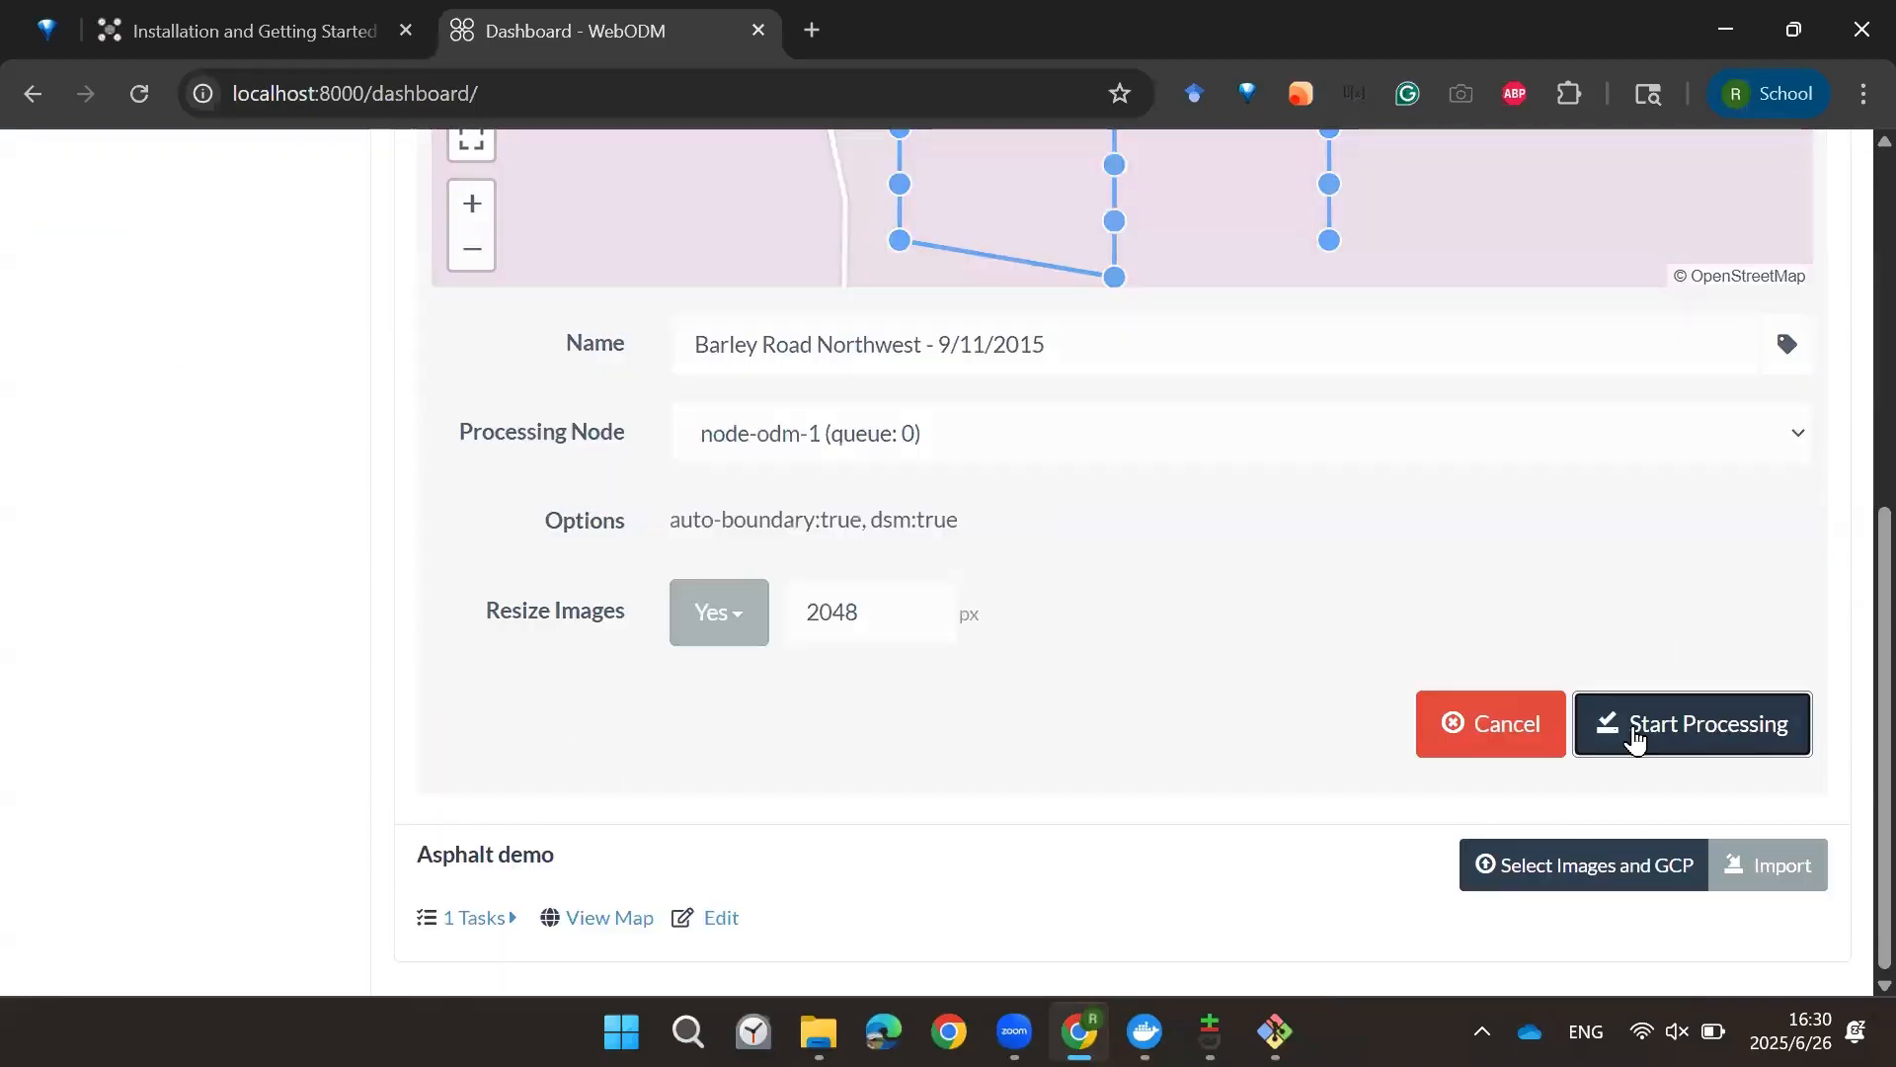
{"action": "left_click", "coordinate": [1659, 724]}
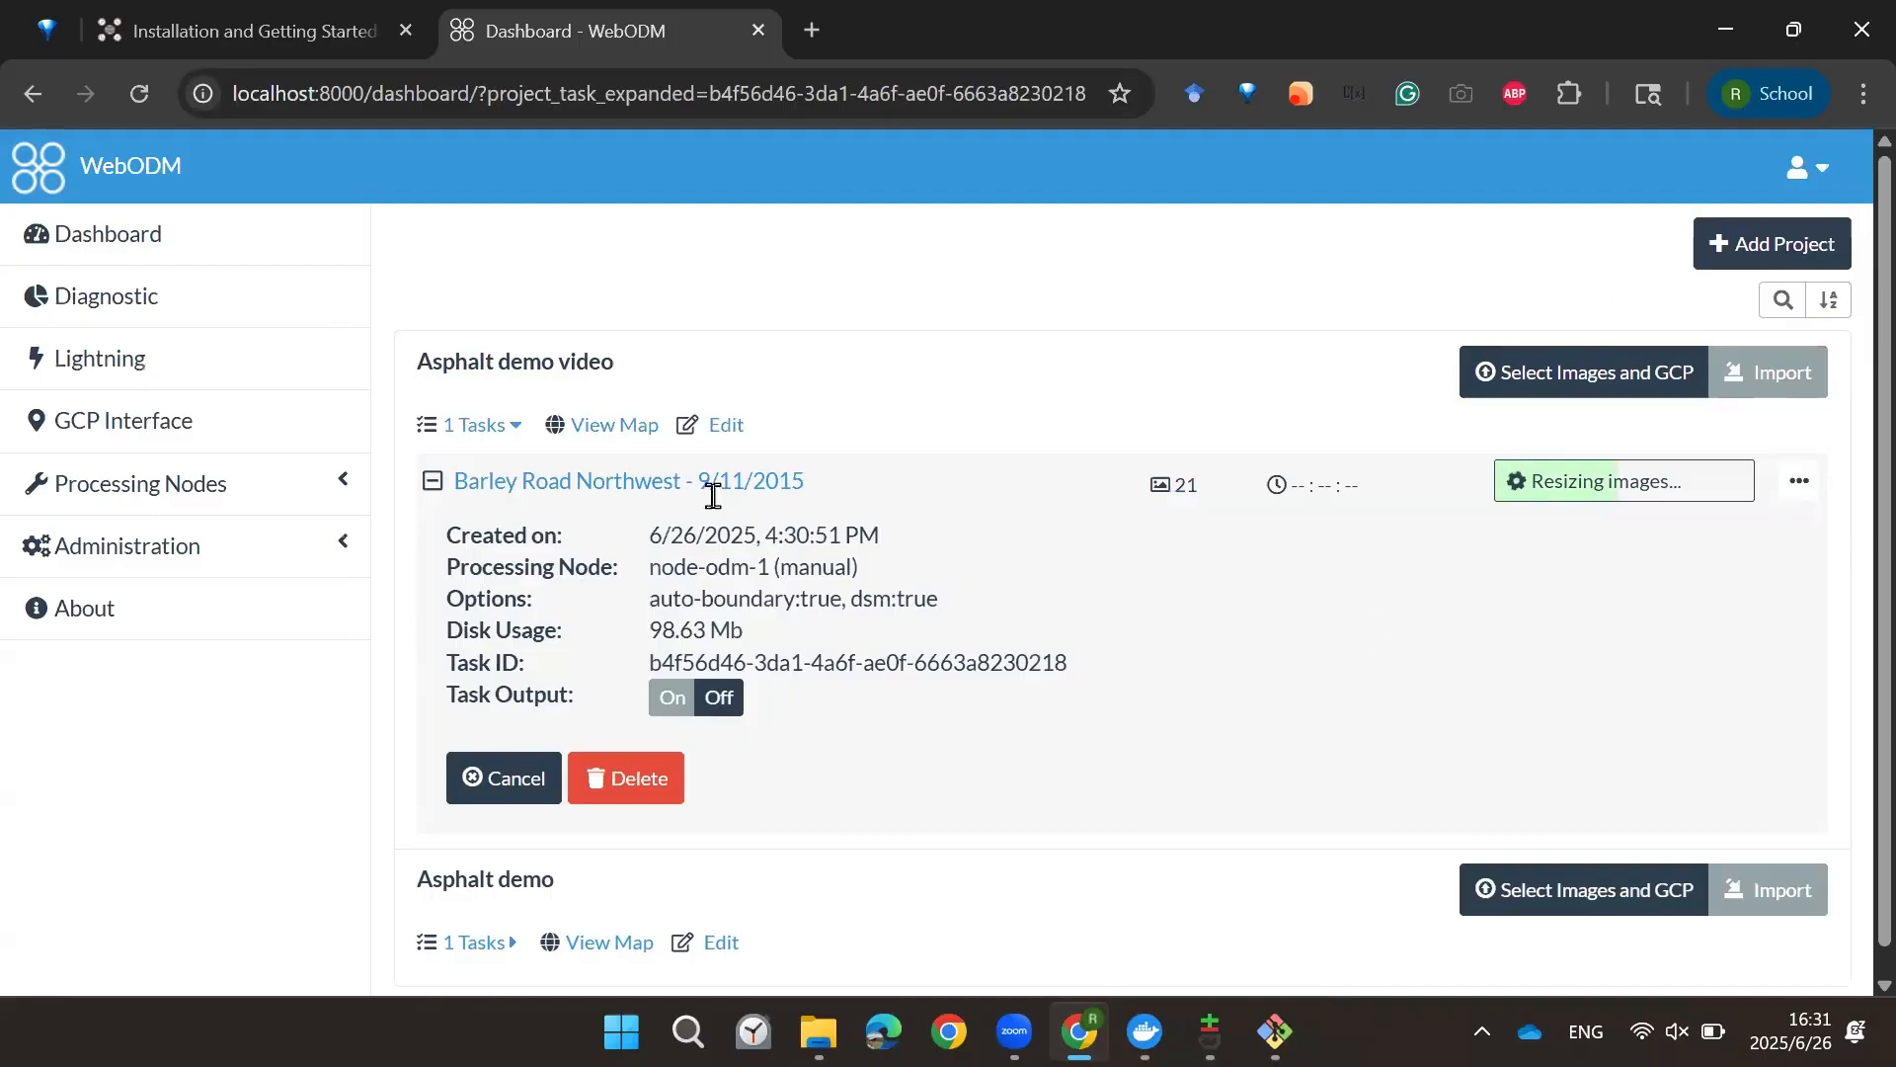
Step: Expand the Asphalt demo project's task list and compare its completed task with the new processing task
{"action": "scroll", "coordinate": [671, 525], "scroll_direction": "down", "scroll_amount": 1}
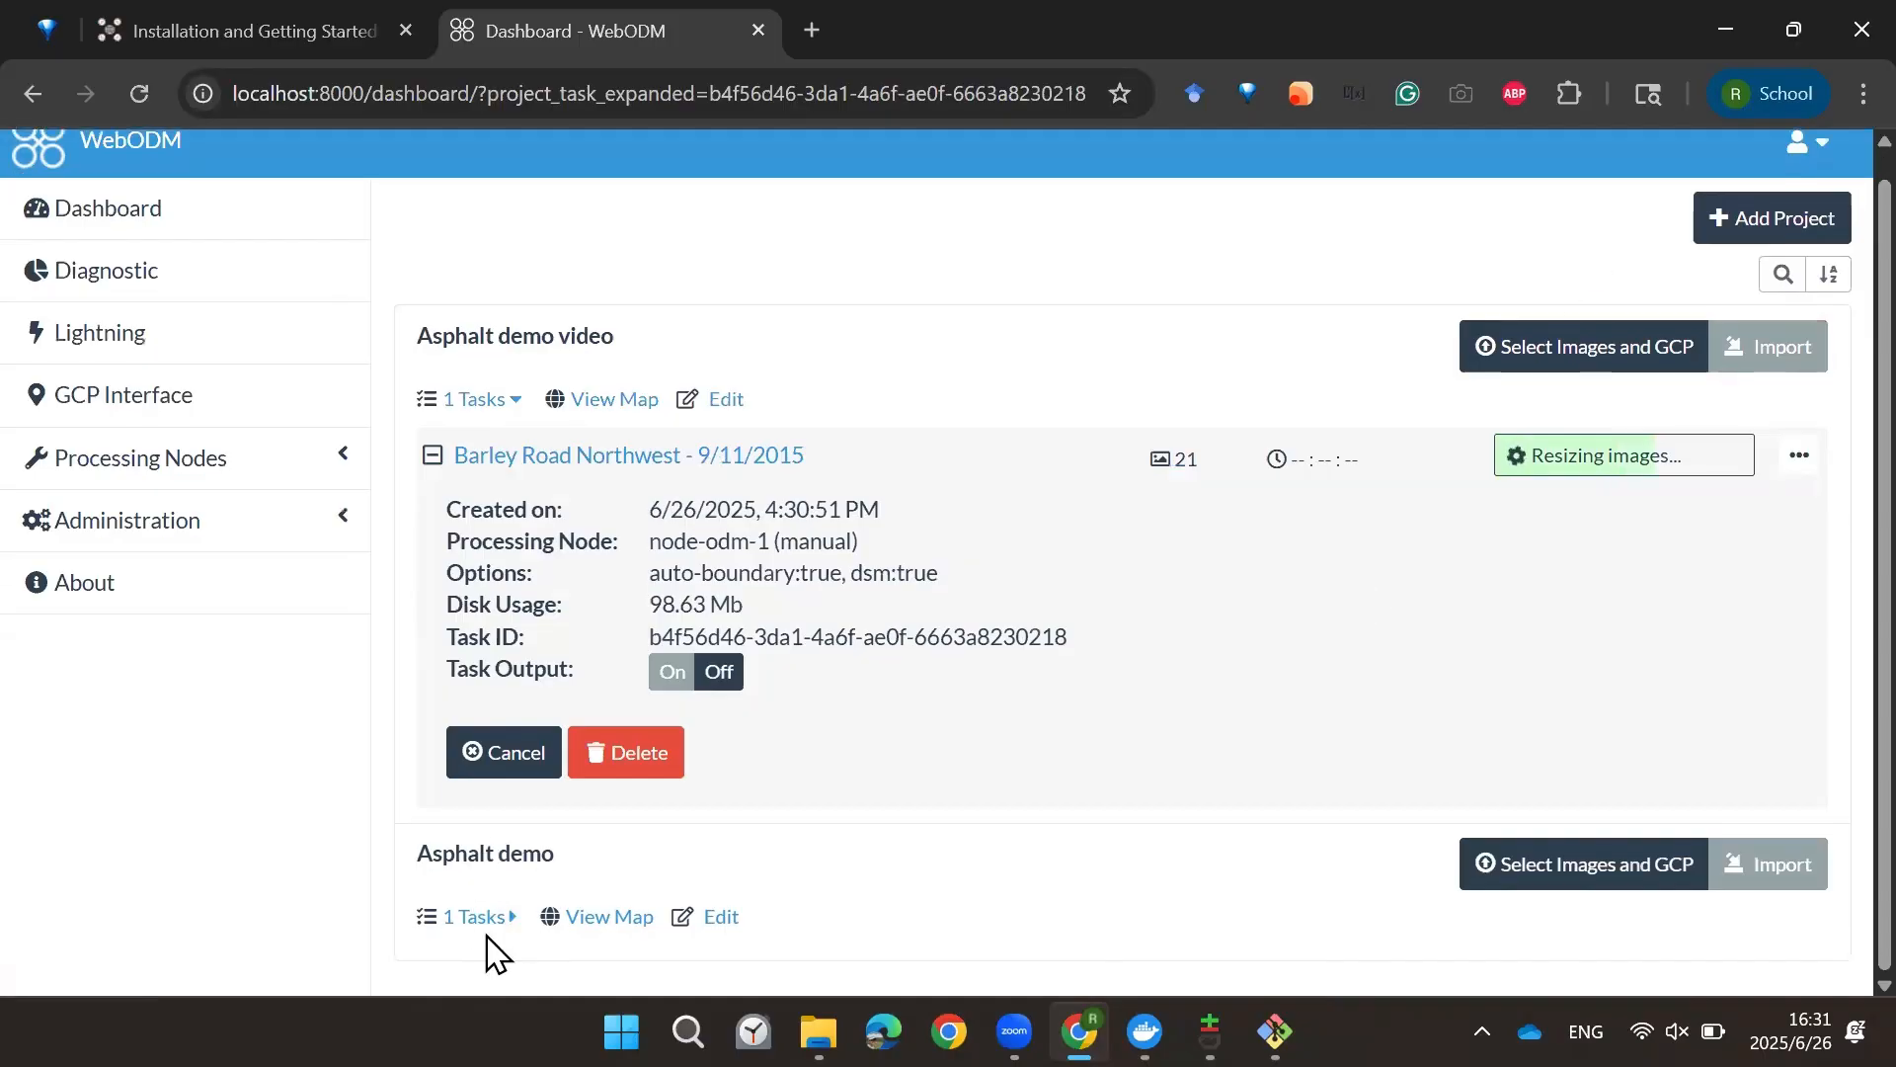
{"action": "left_click", "coordinate": [498, 919]}
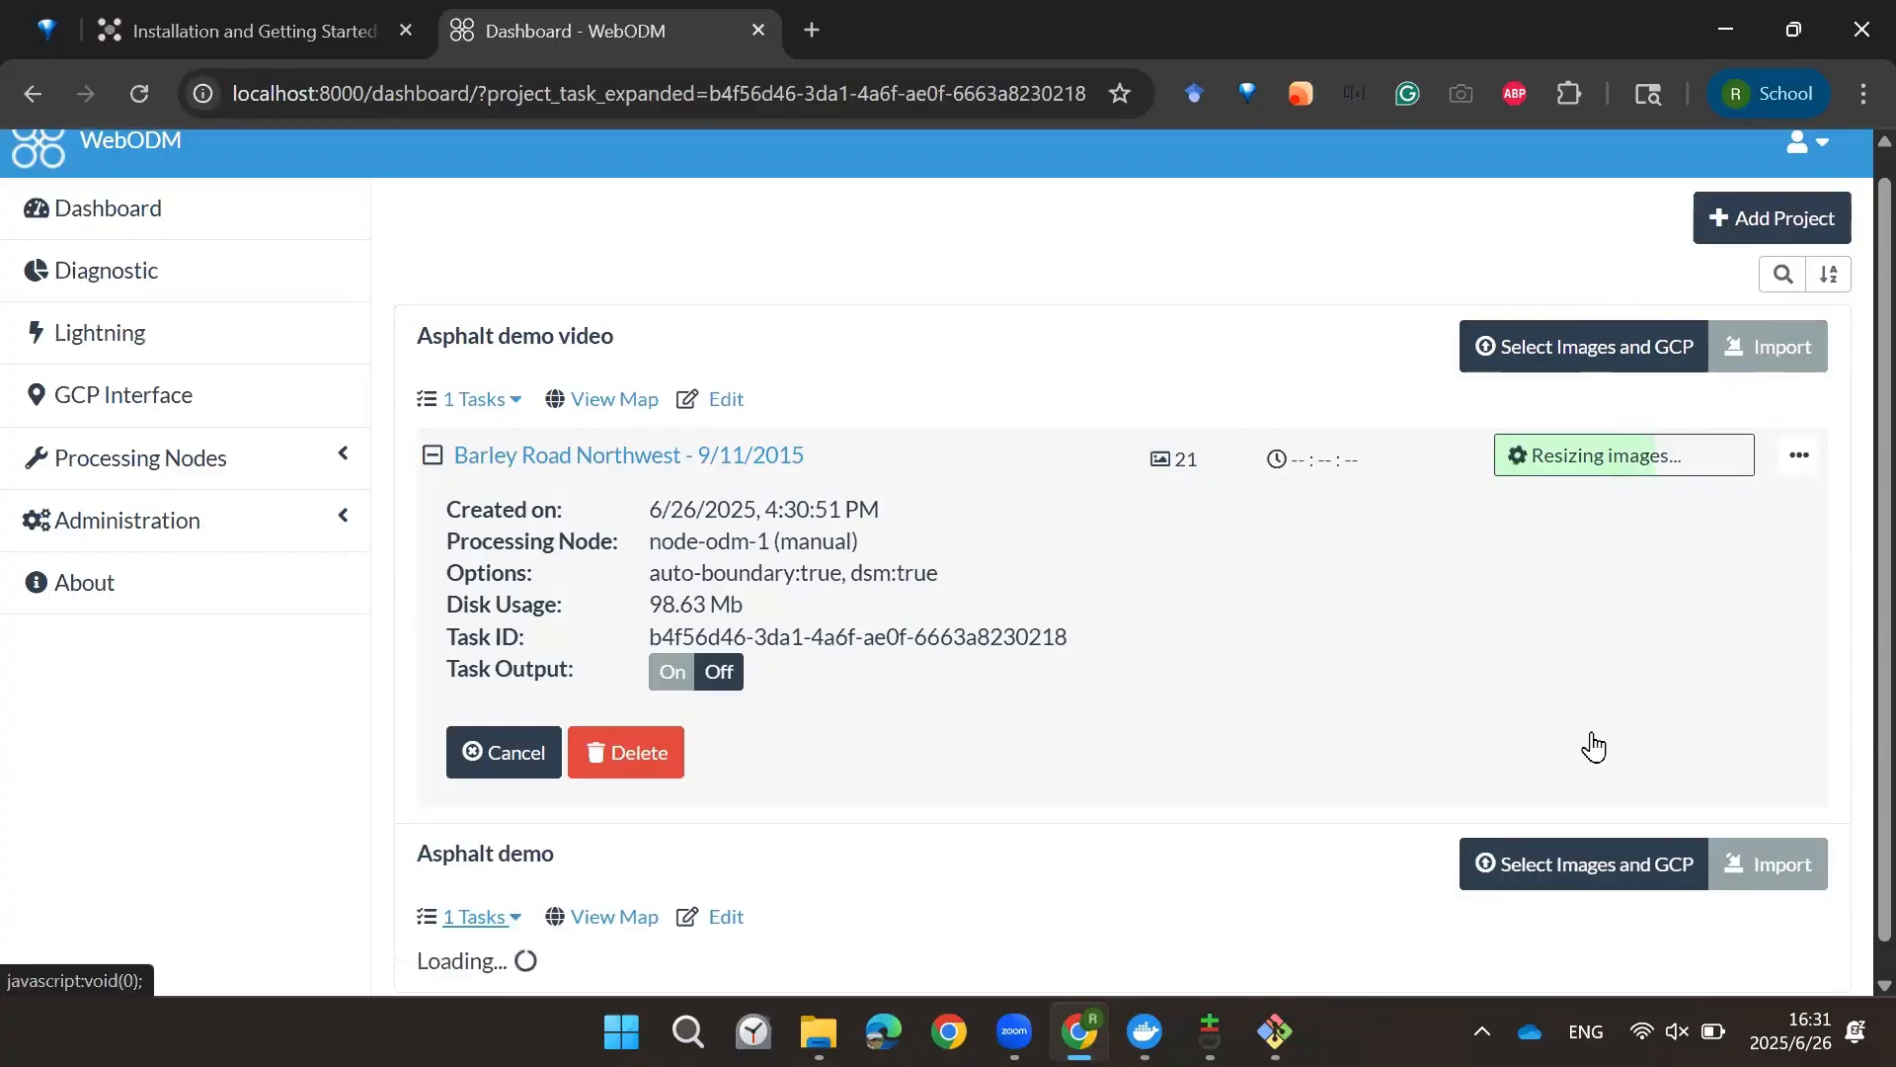
{"action": "scroll", "coordinate": [1594, 747], "scroll_direction": "down", "scroll_amount": 3}
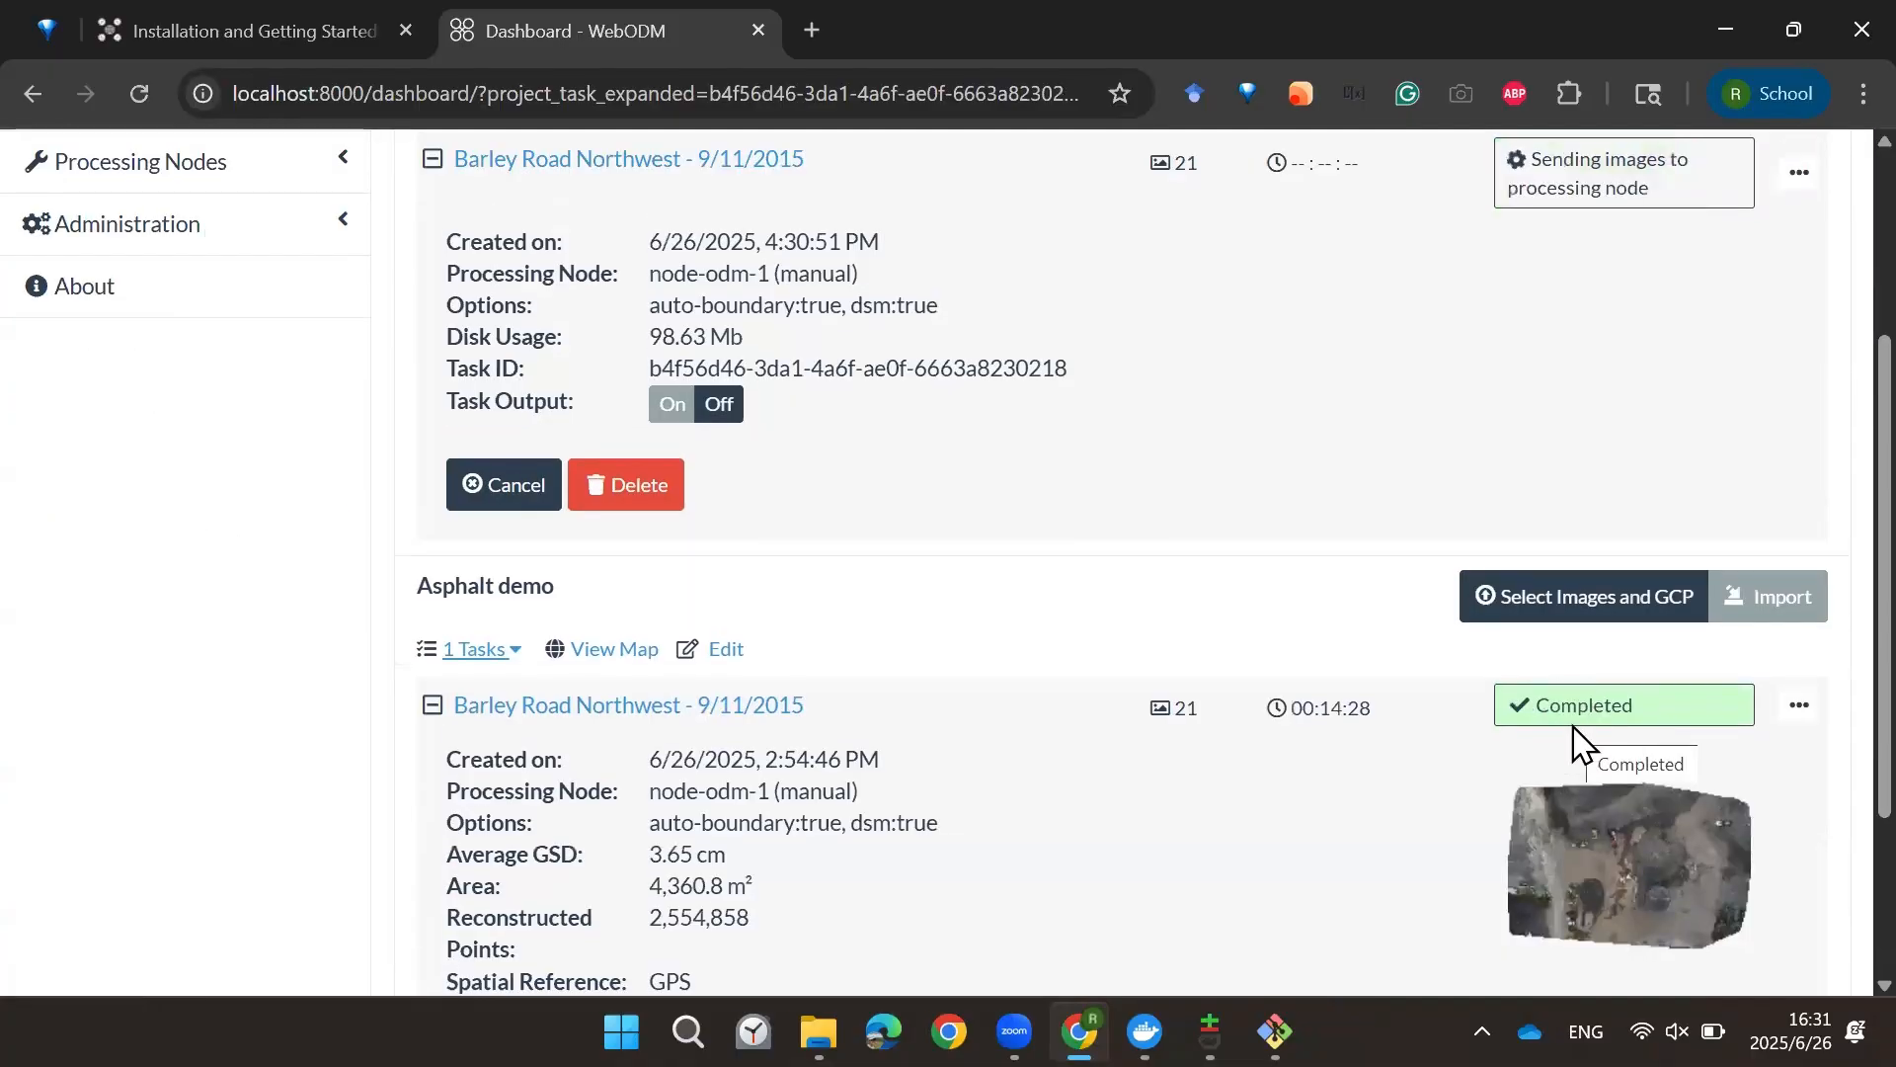
{"action": "scroll", "coordinate": [1600, 790], "scroll_direction": "up", "scroll_amount": 3}
{"action": "scroll", "coordinate": [1323, 612], "scroll_direction": "down", "scroll_amount": 3}
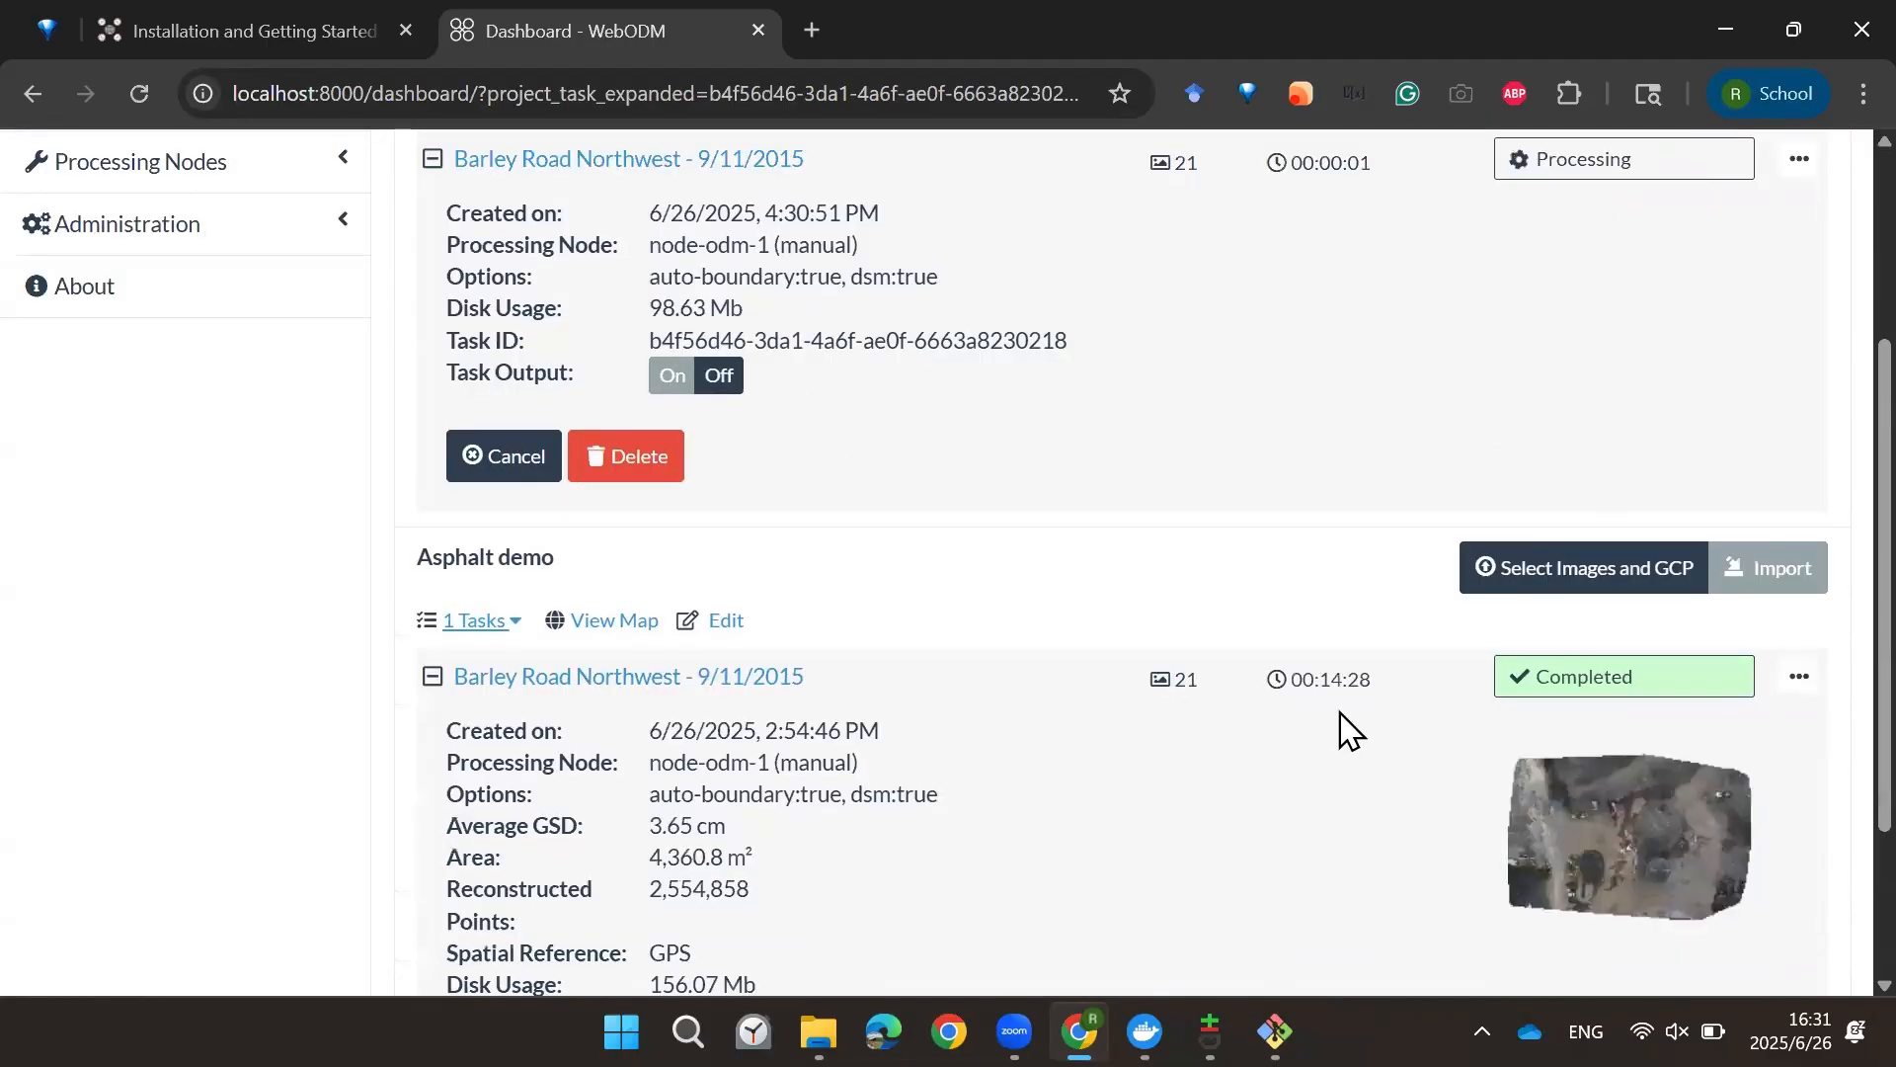
{"action": "left_click_drag", "start_coordinate": [1371, 681], "coordinate": [1321, 684]}
{"action": "left_click", "coordinate": [1322, 682]}
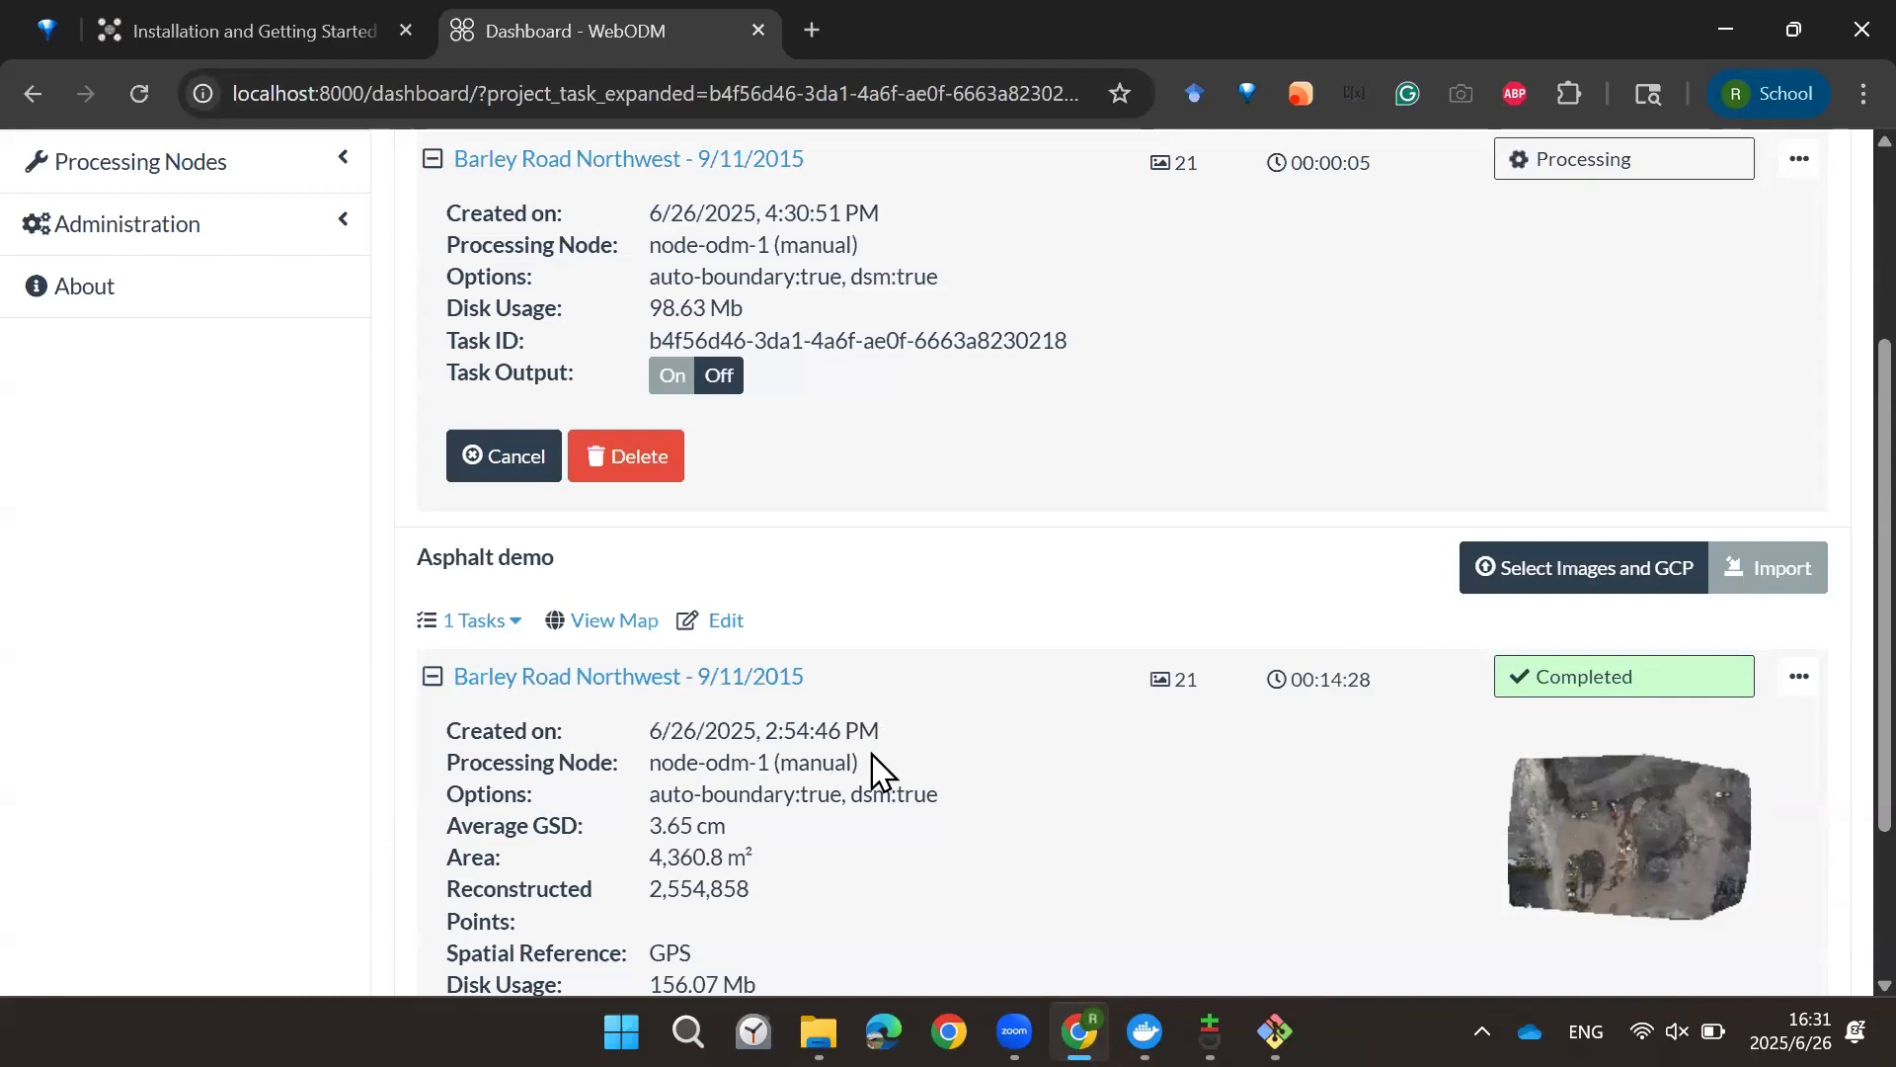
{"action": "scroll", "coordinate": [1007, 820], "scroll_direction": "up", "scroll_amount": 3}
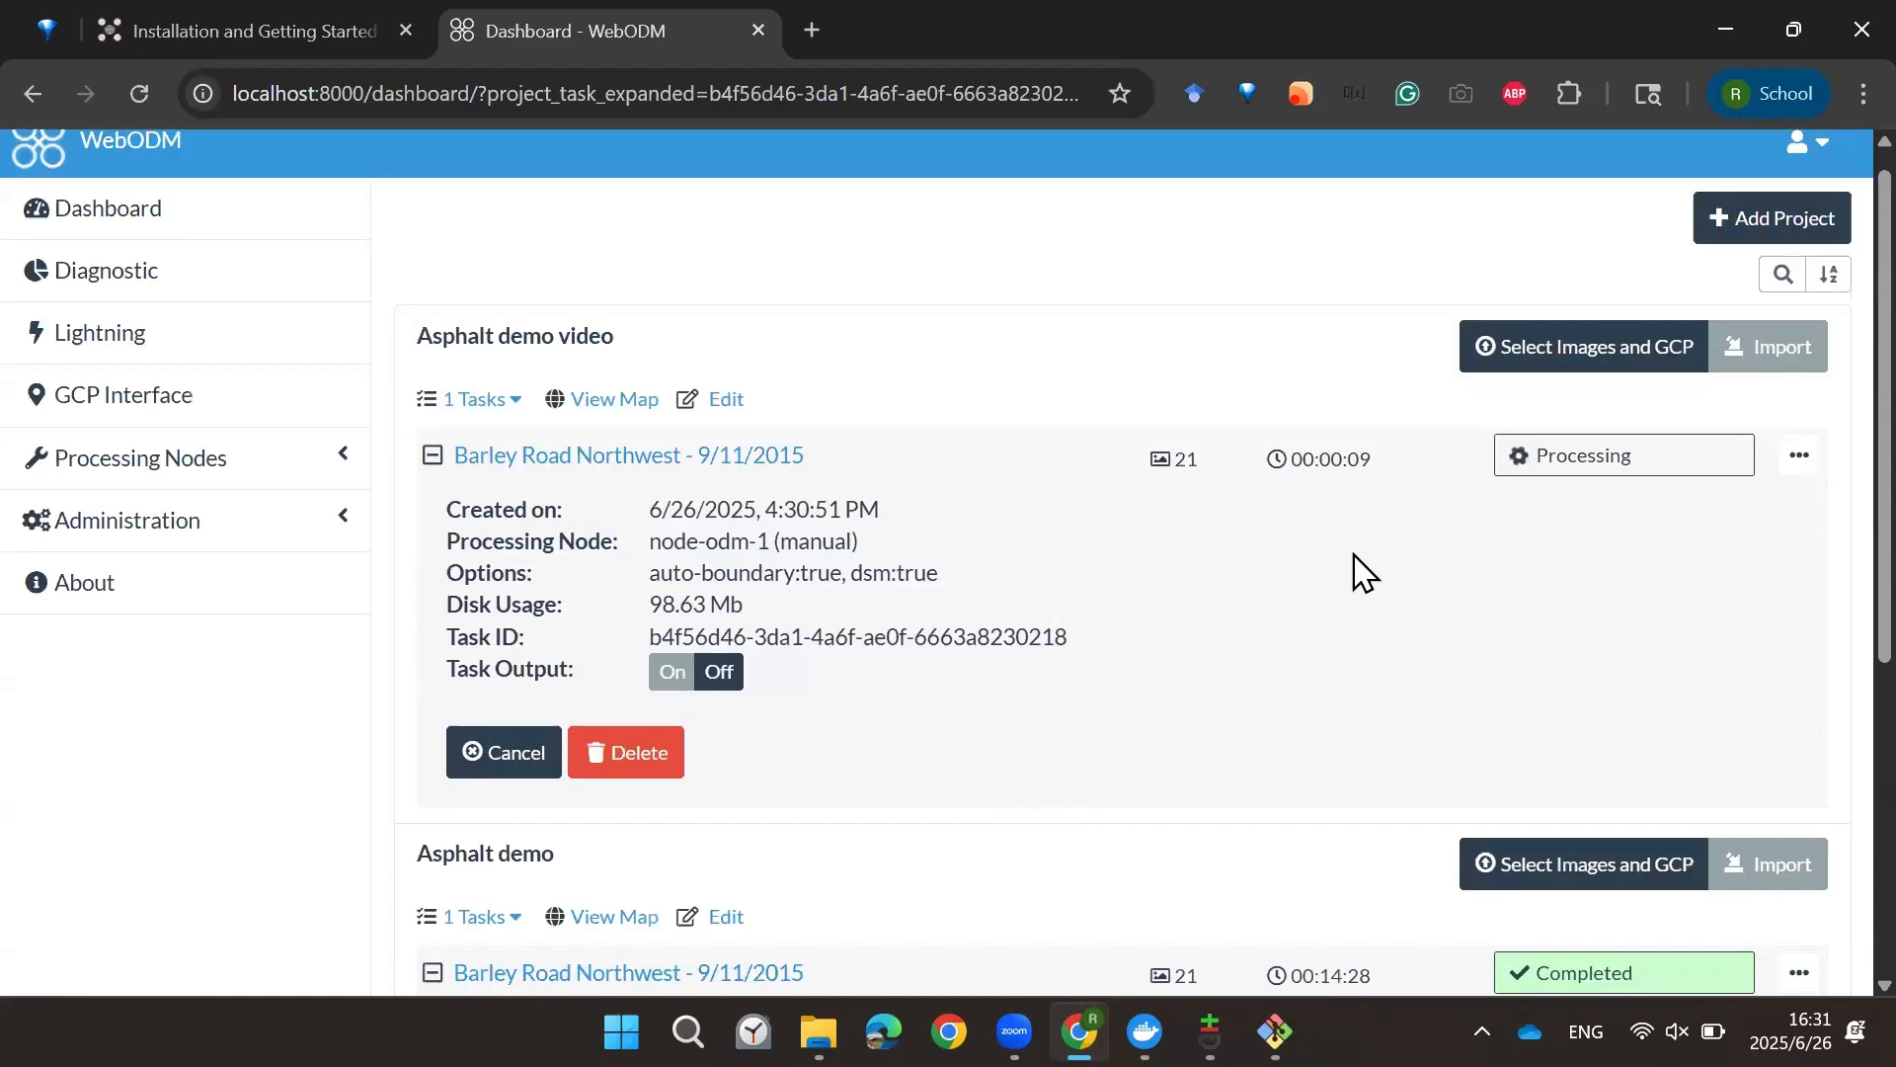
{"action": "scroll", "coordinate": [968, 691], "scroll_direction": "down", "scroll_amount": 3}
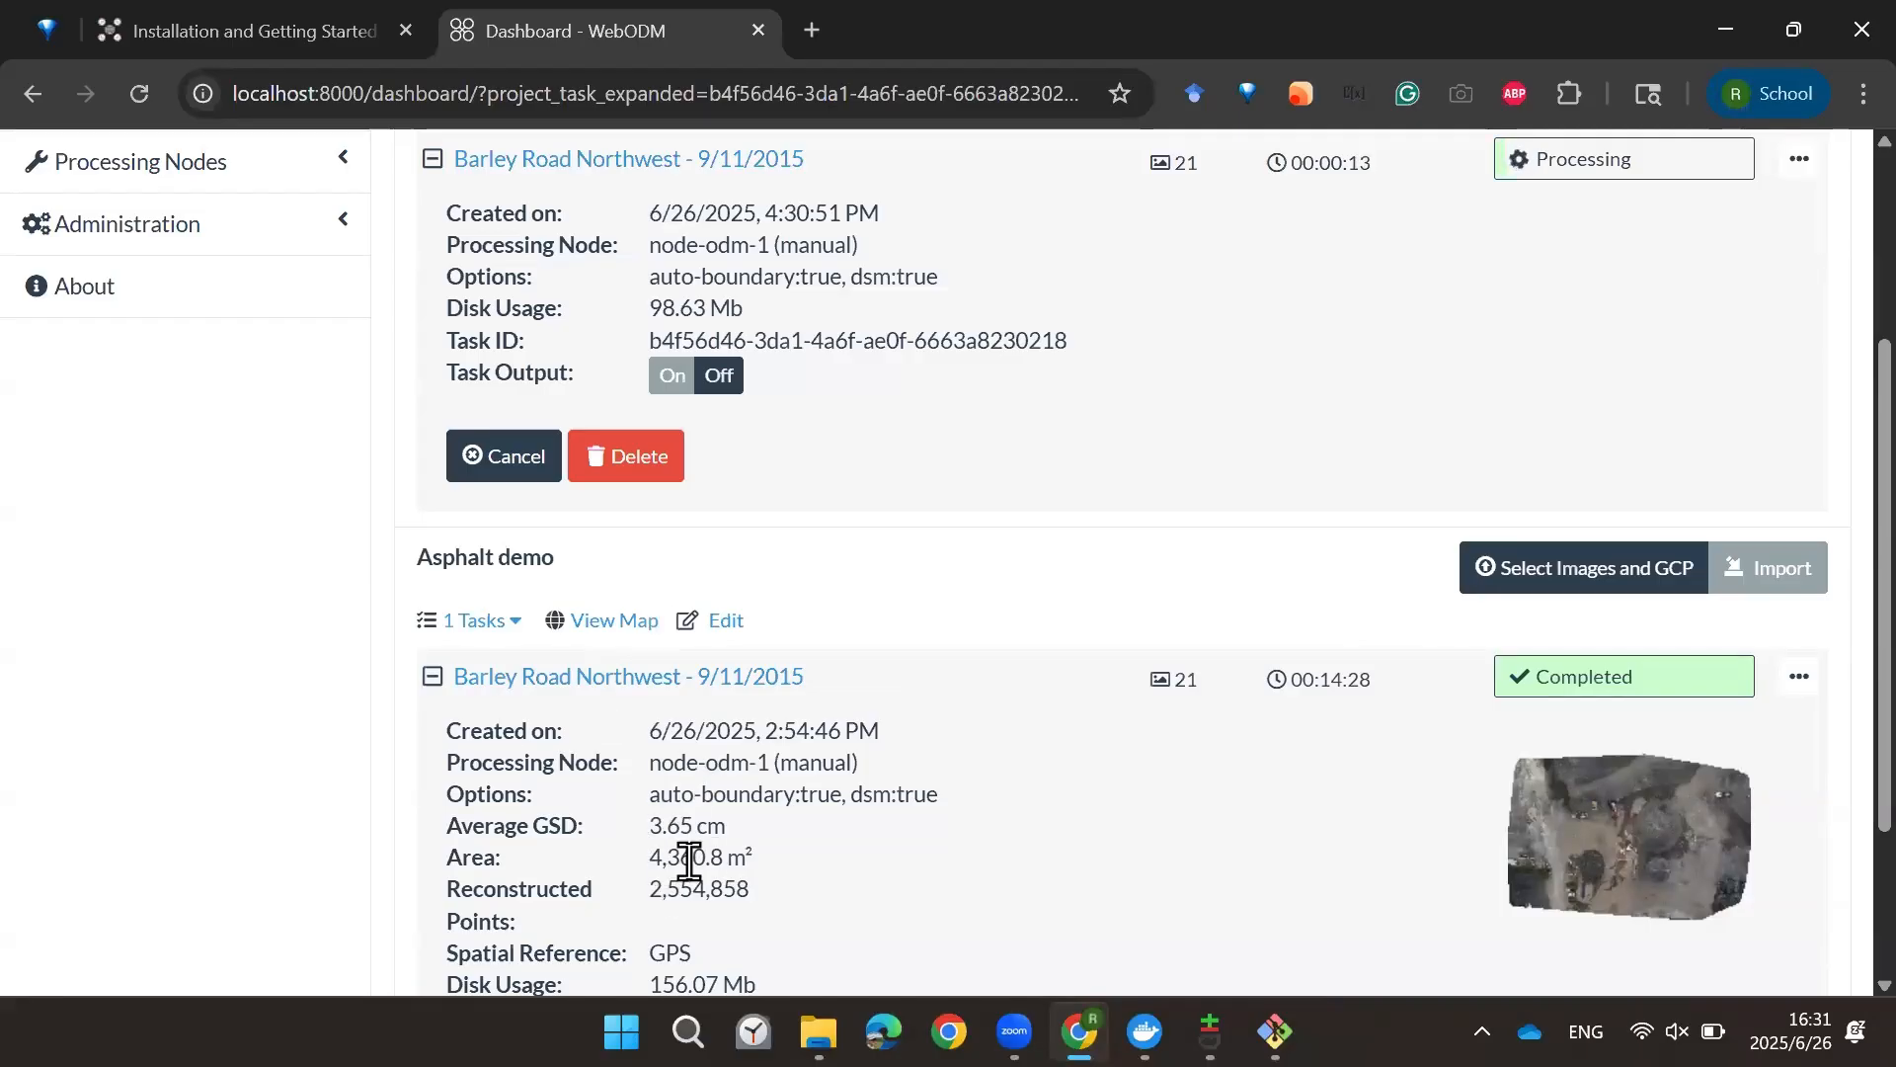
{"action": "scroll", "coordinate": [682, 864], "scroll_direction": "down", "scroll_amount": 3}
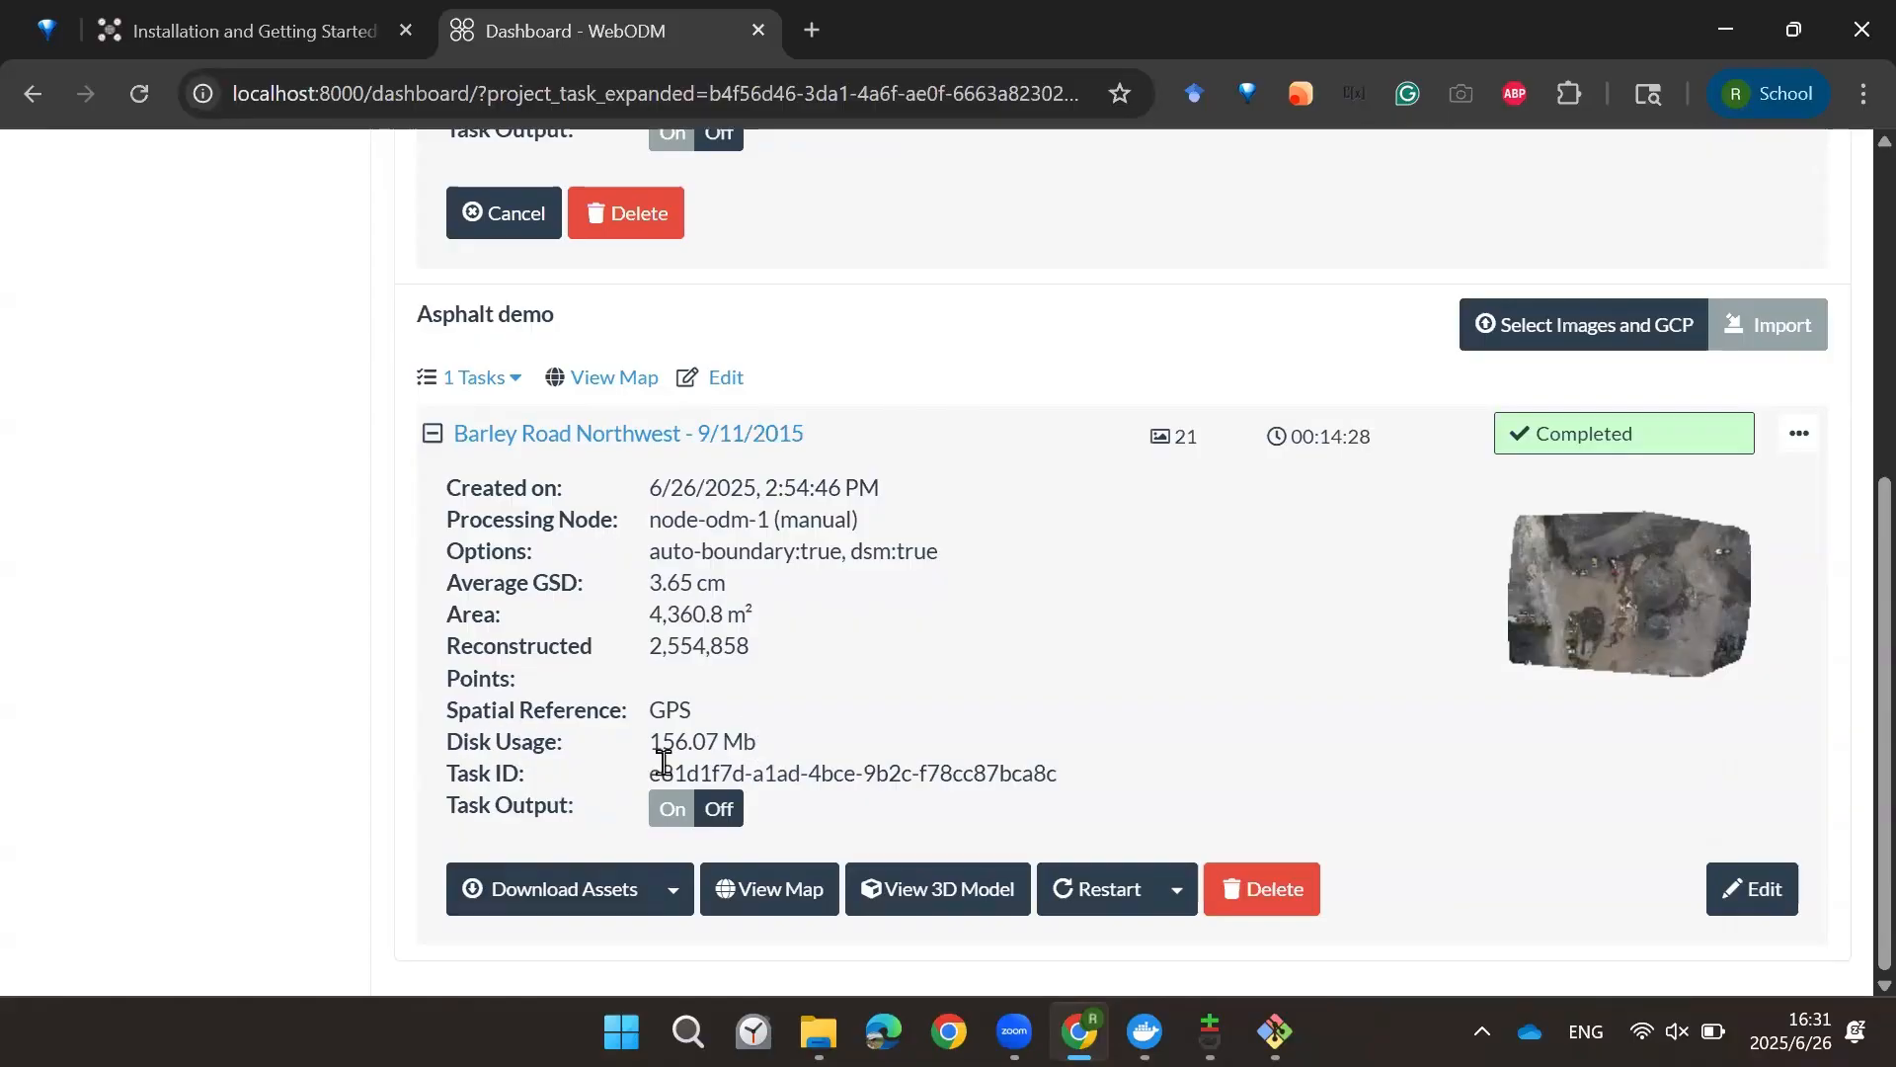
{"action": "scroll", "coordinate": [777, 754], "scroll_direction": "up", "scroll_amount": 6}
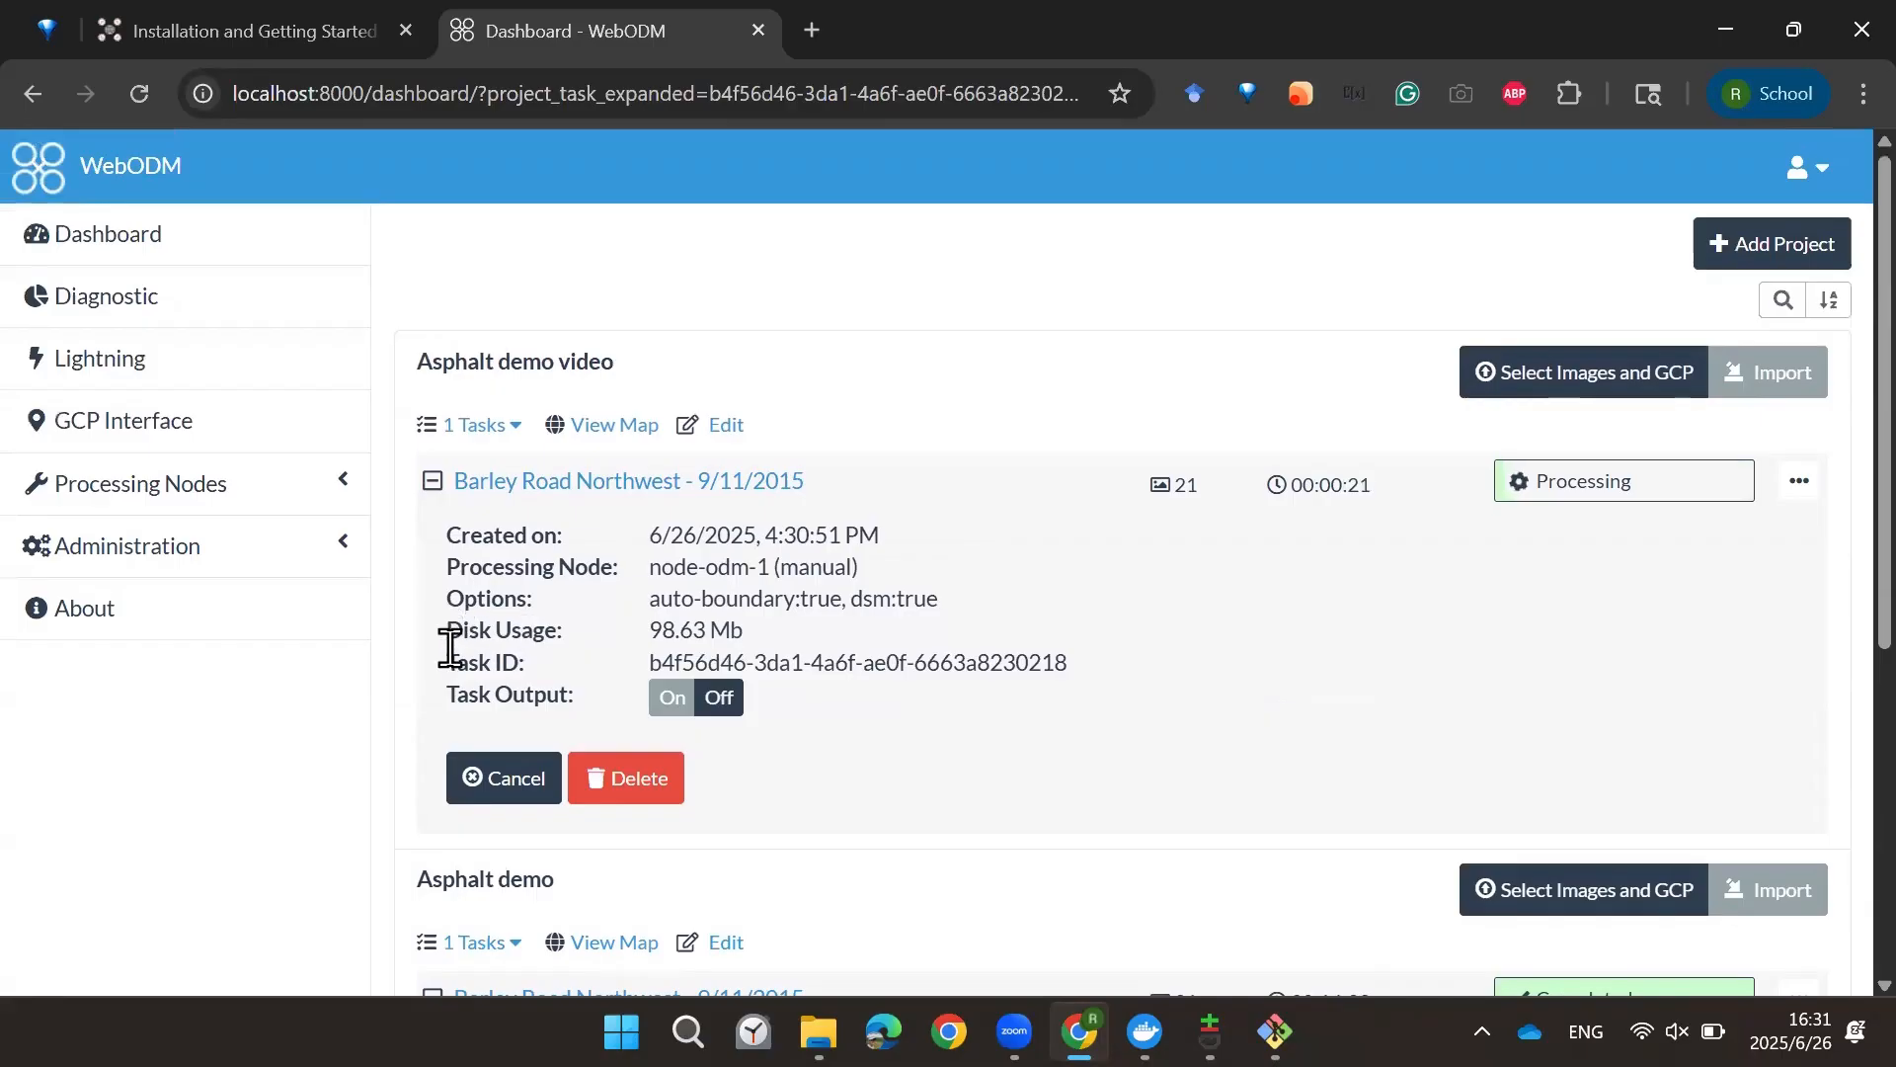
Step: Open the map view of the completed task in the Asphalt demo project
{"action": "left_click_drag", "start_coordinate": [756, 643], "coordinate": [455, 634]}
{"action": "left_click", "coordinate": [648, 605]}
{"action": "scroll", "coordinate": [711, 656], "scroll_direction": "down", "scroll_amount": 3}
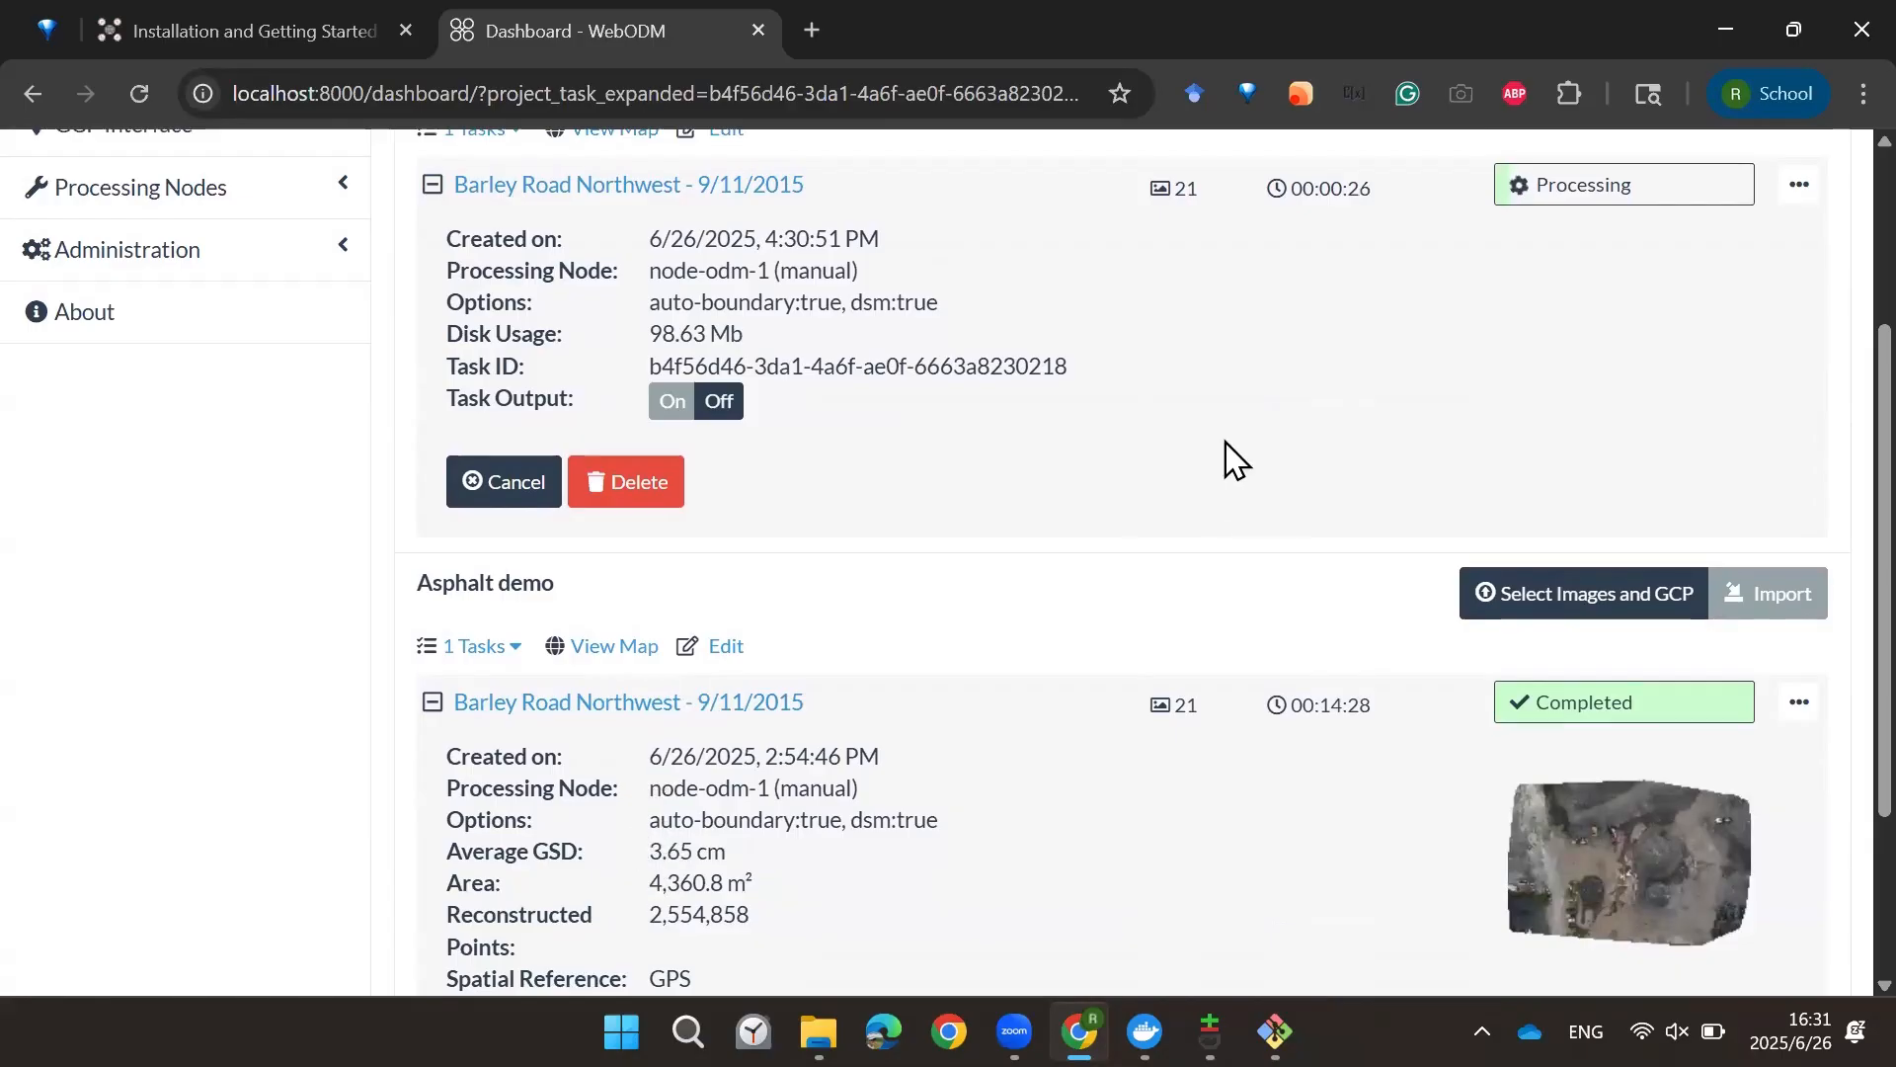
{"action": "scroll", "coordinate": [770, 805], "scroll_direction": "down", "scroll_amount": 3}
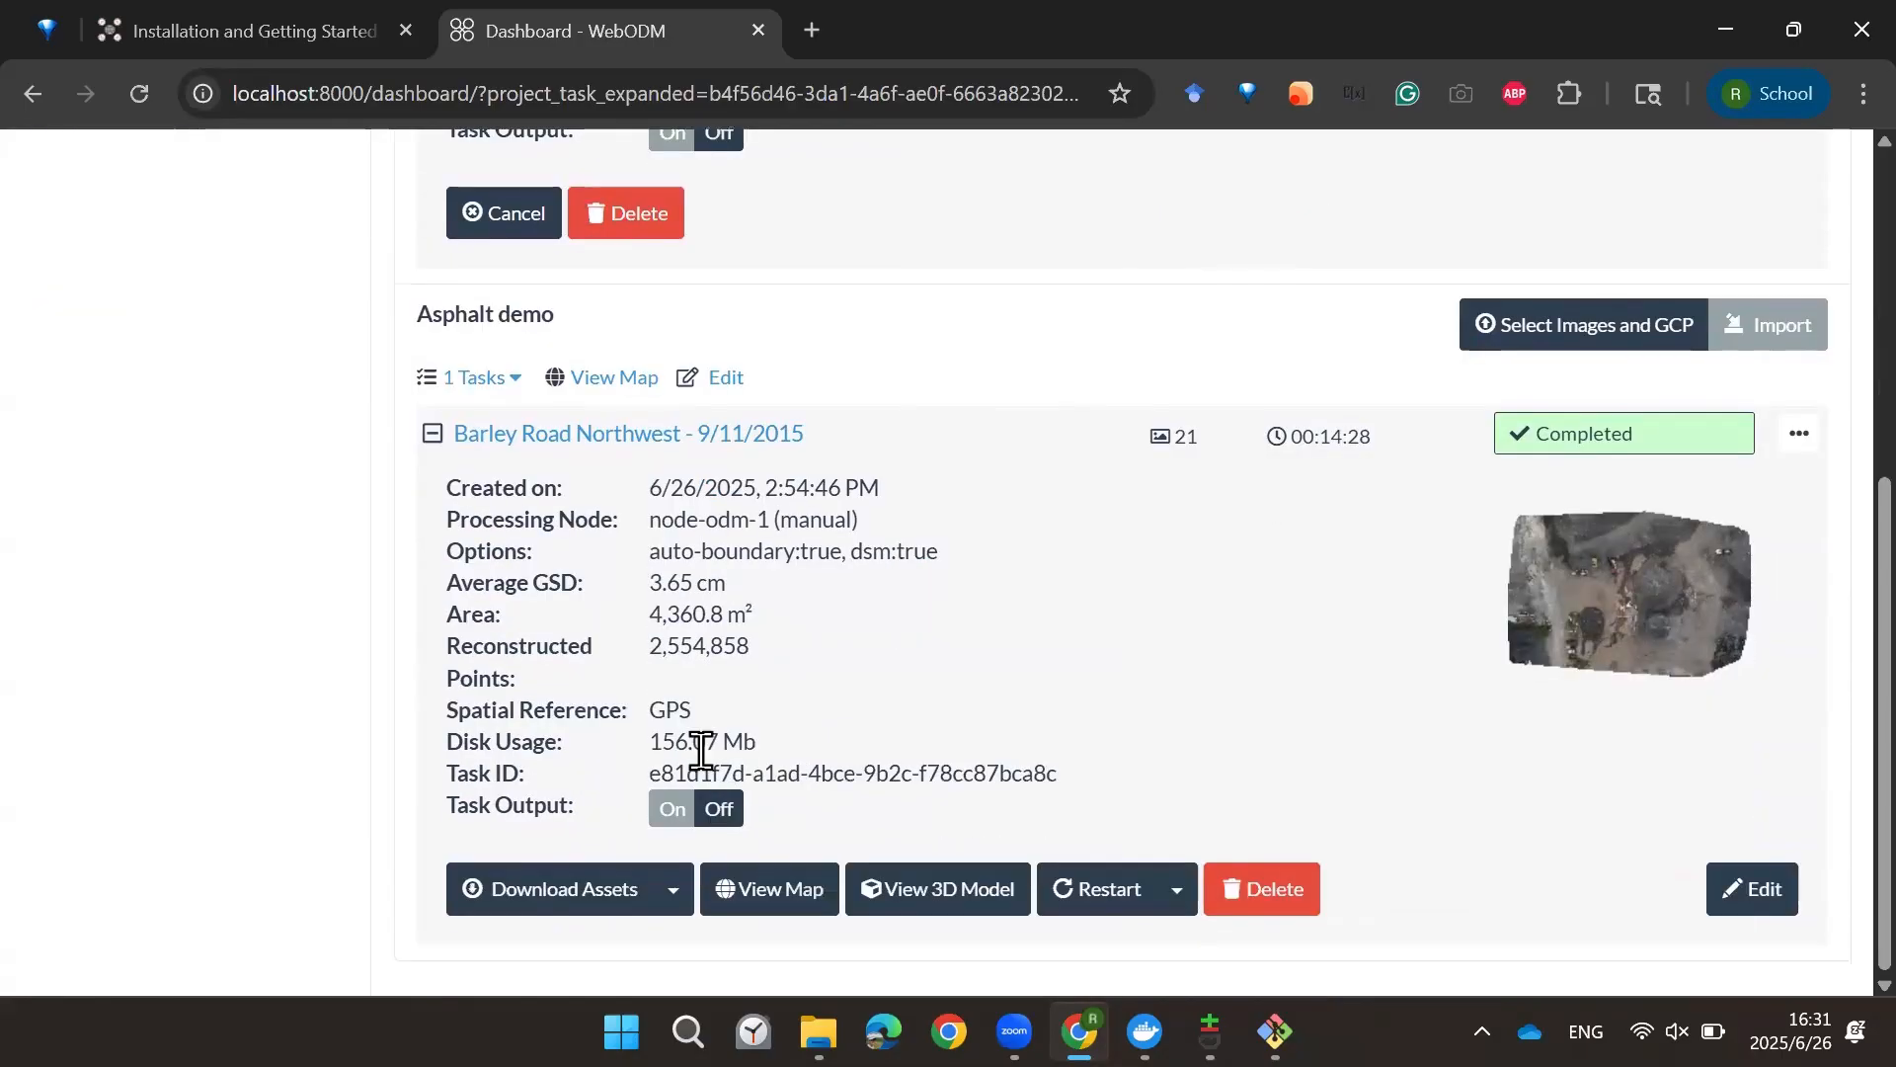
{"action": "left_click", "coordinate": [790, 908]}
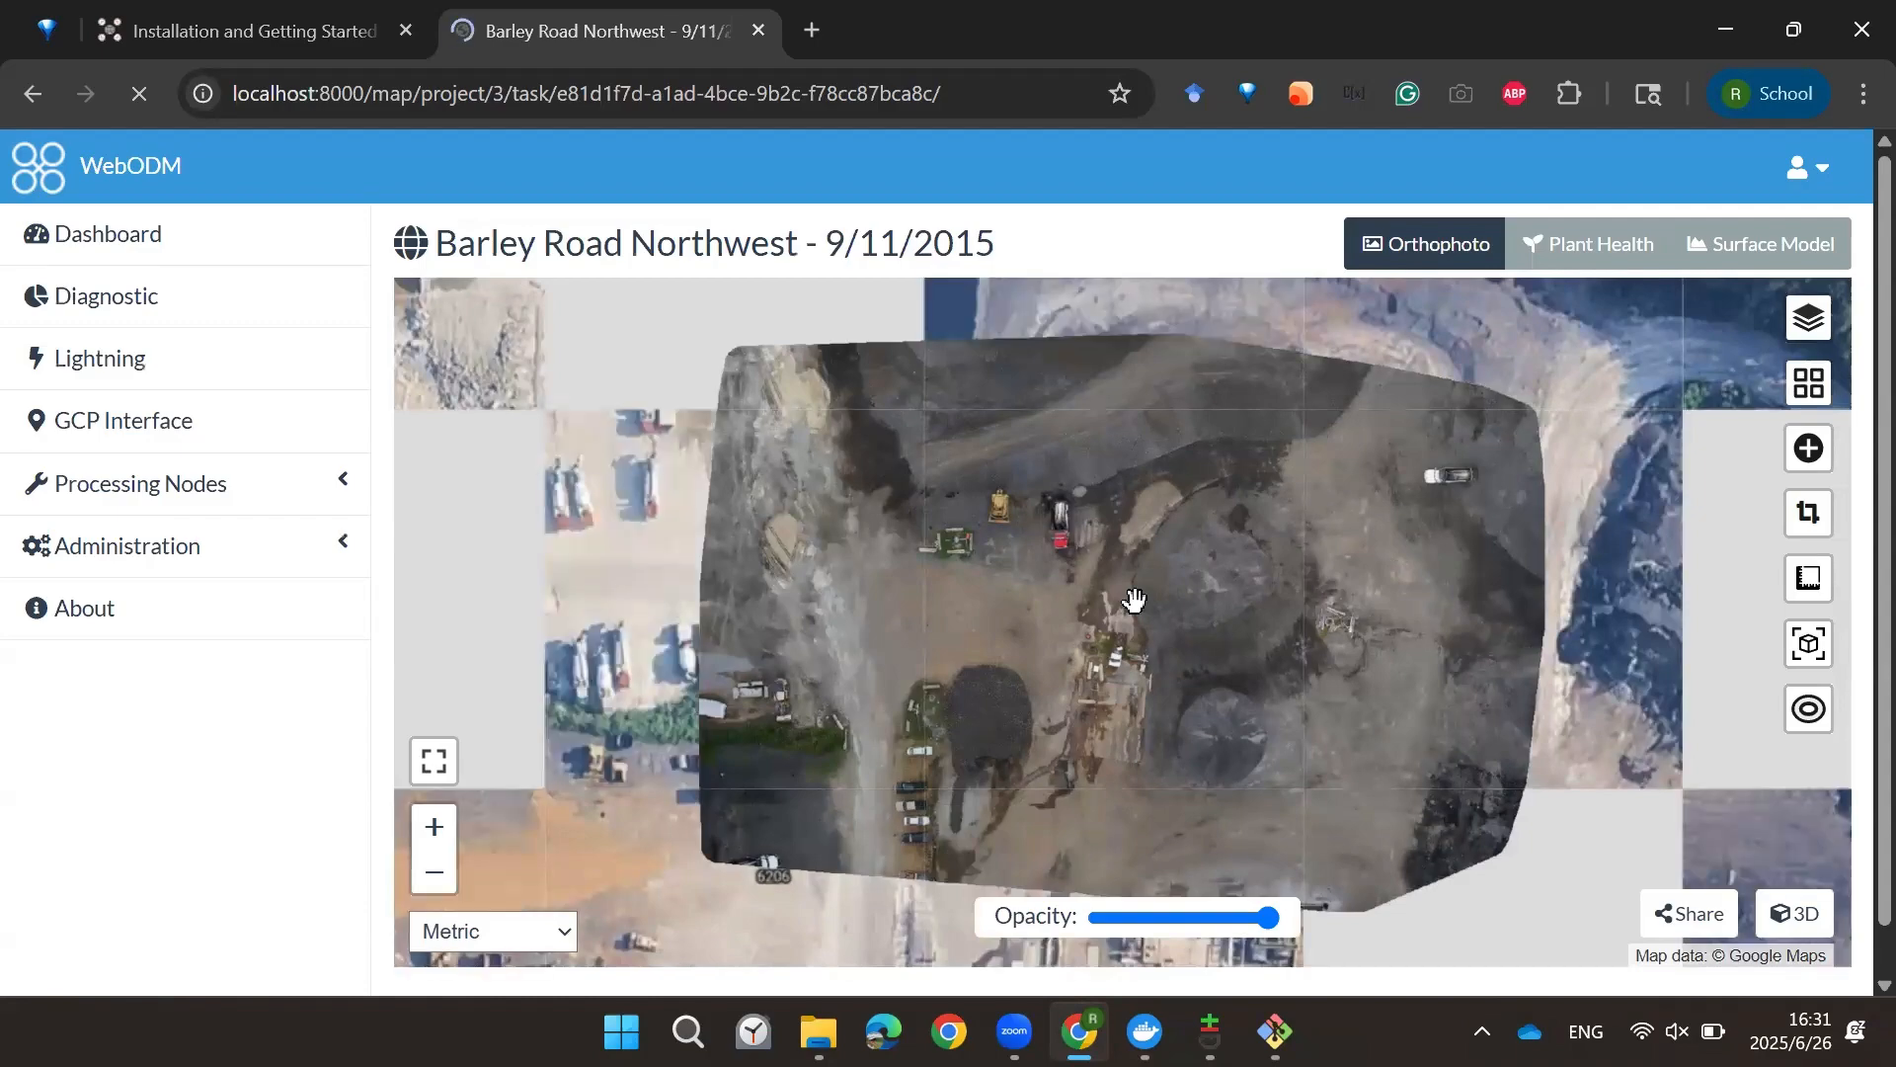
Step: Toggle the Orthophoto layer off and on in the Layers panel to compare with the base map, then close the panel
{"action": "left_click", "coordinate": [1832, 326]}
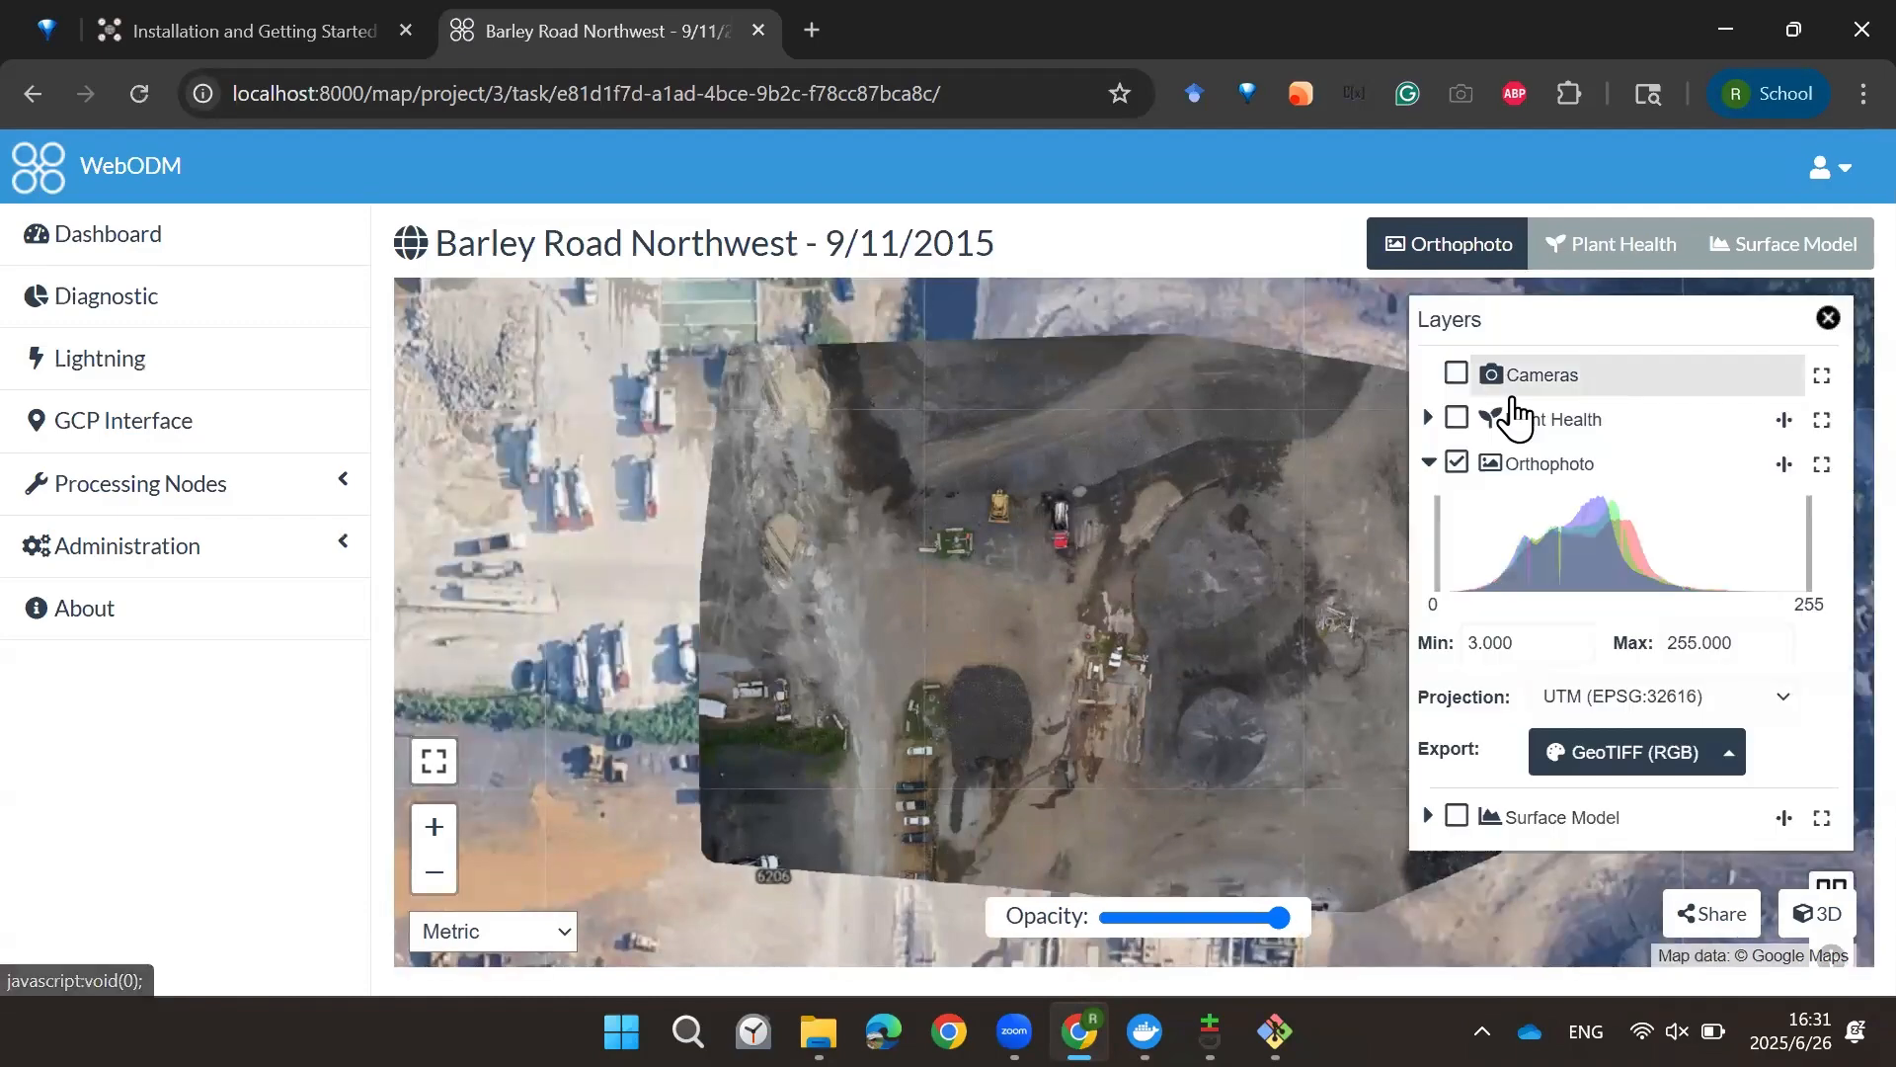
{"action": "left_click", "coordinate": [1457, 464]}
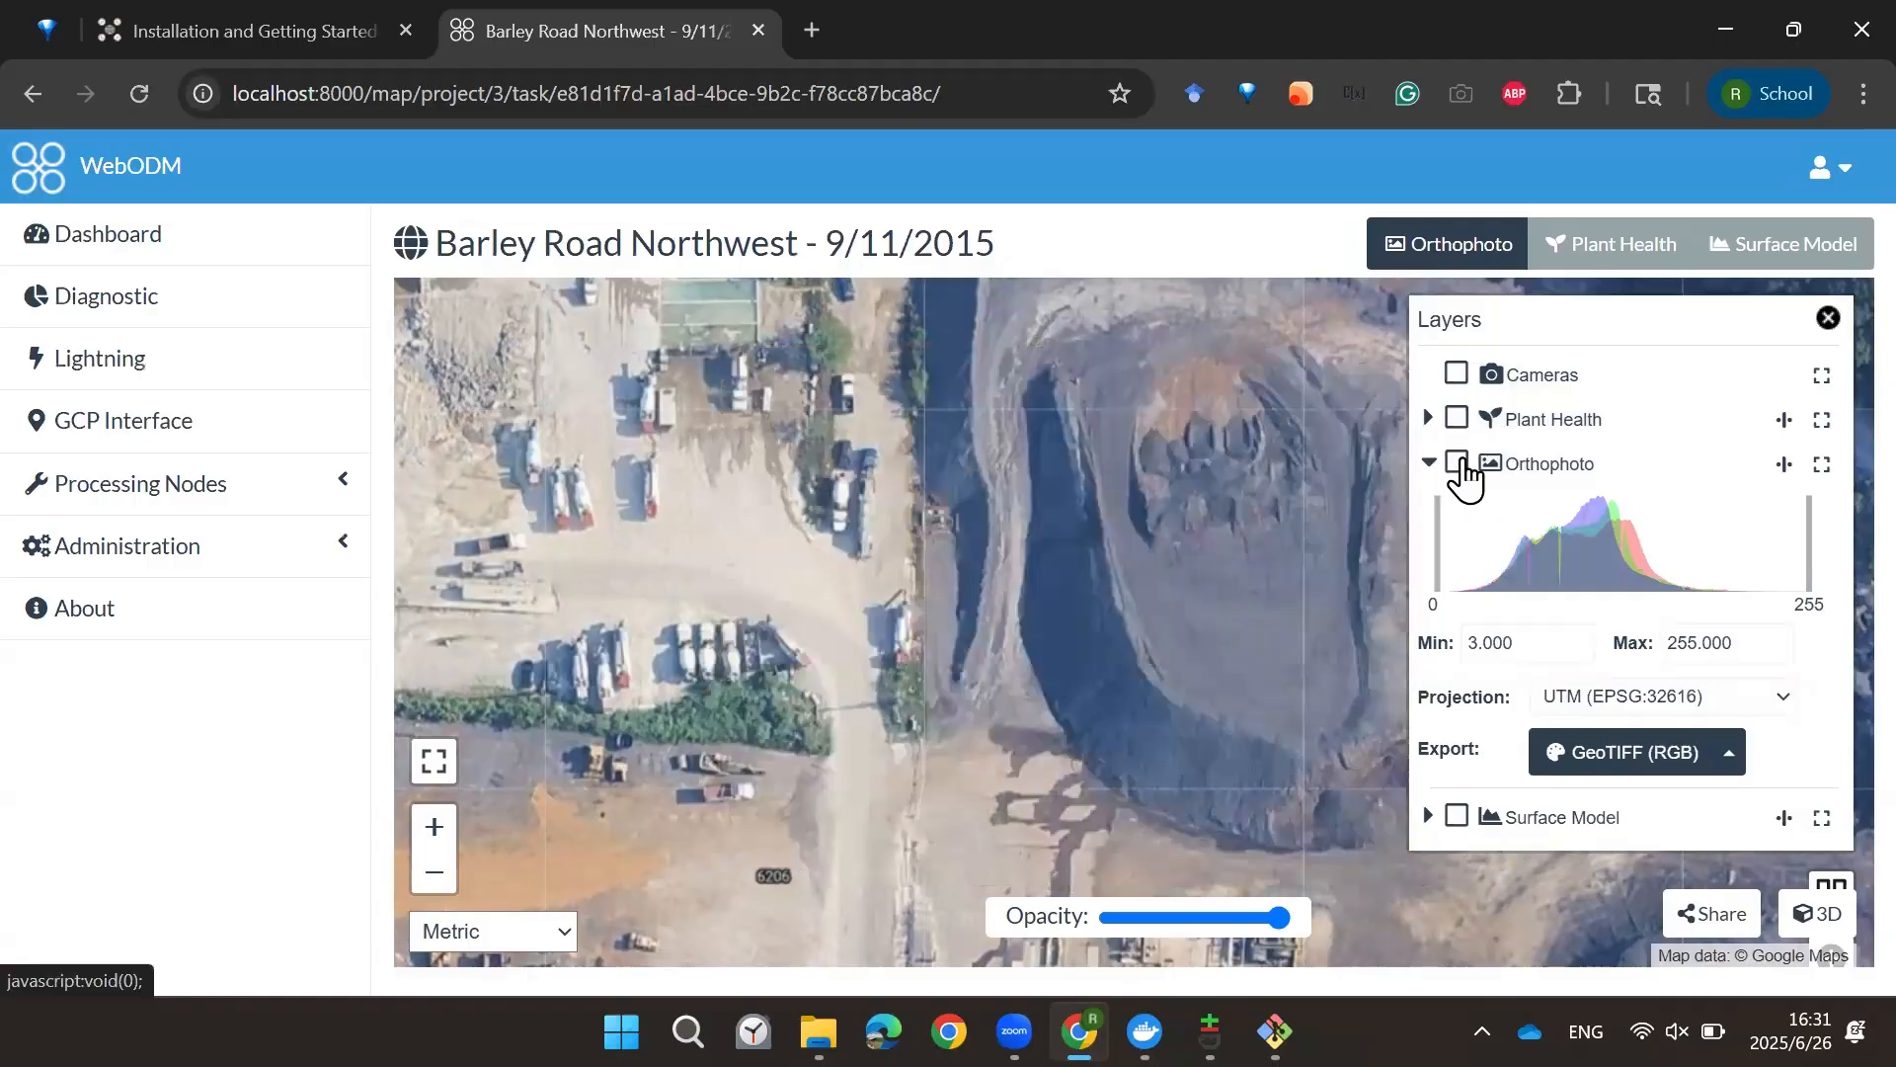
{"action": "left_click", "coordinate": [1458, 464]}
{"action": "left_click", "coordinate": [1457, 465]}
{"action": "left_click", "coordinate": [1458, 464]}
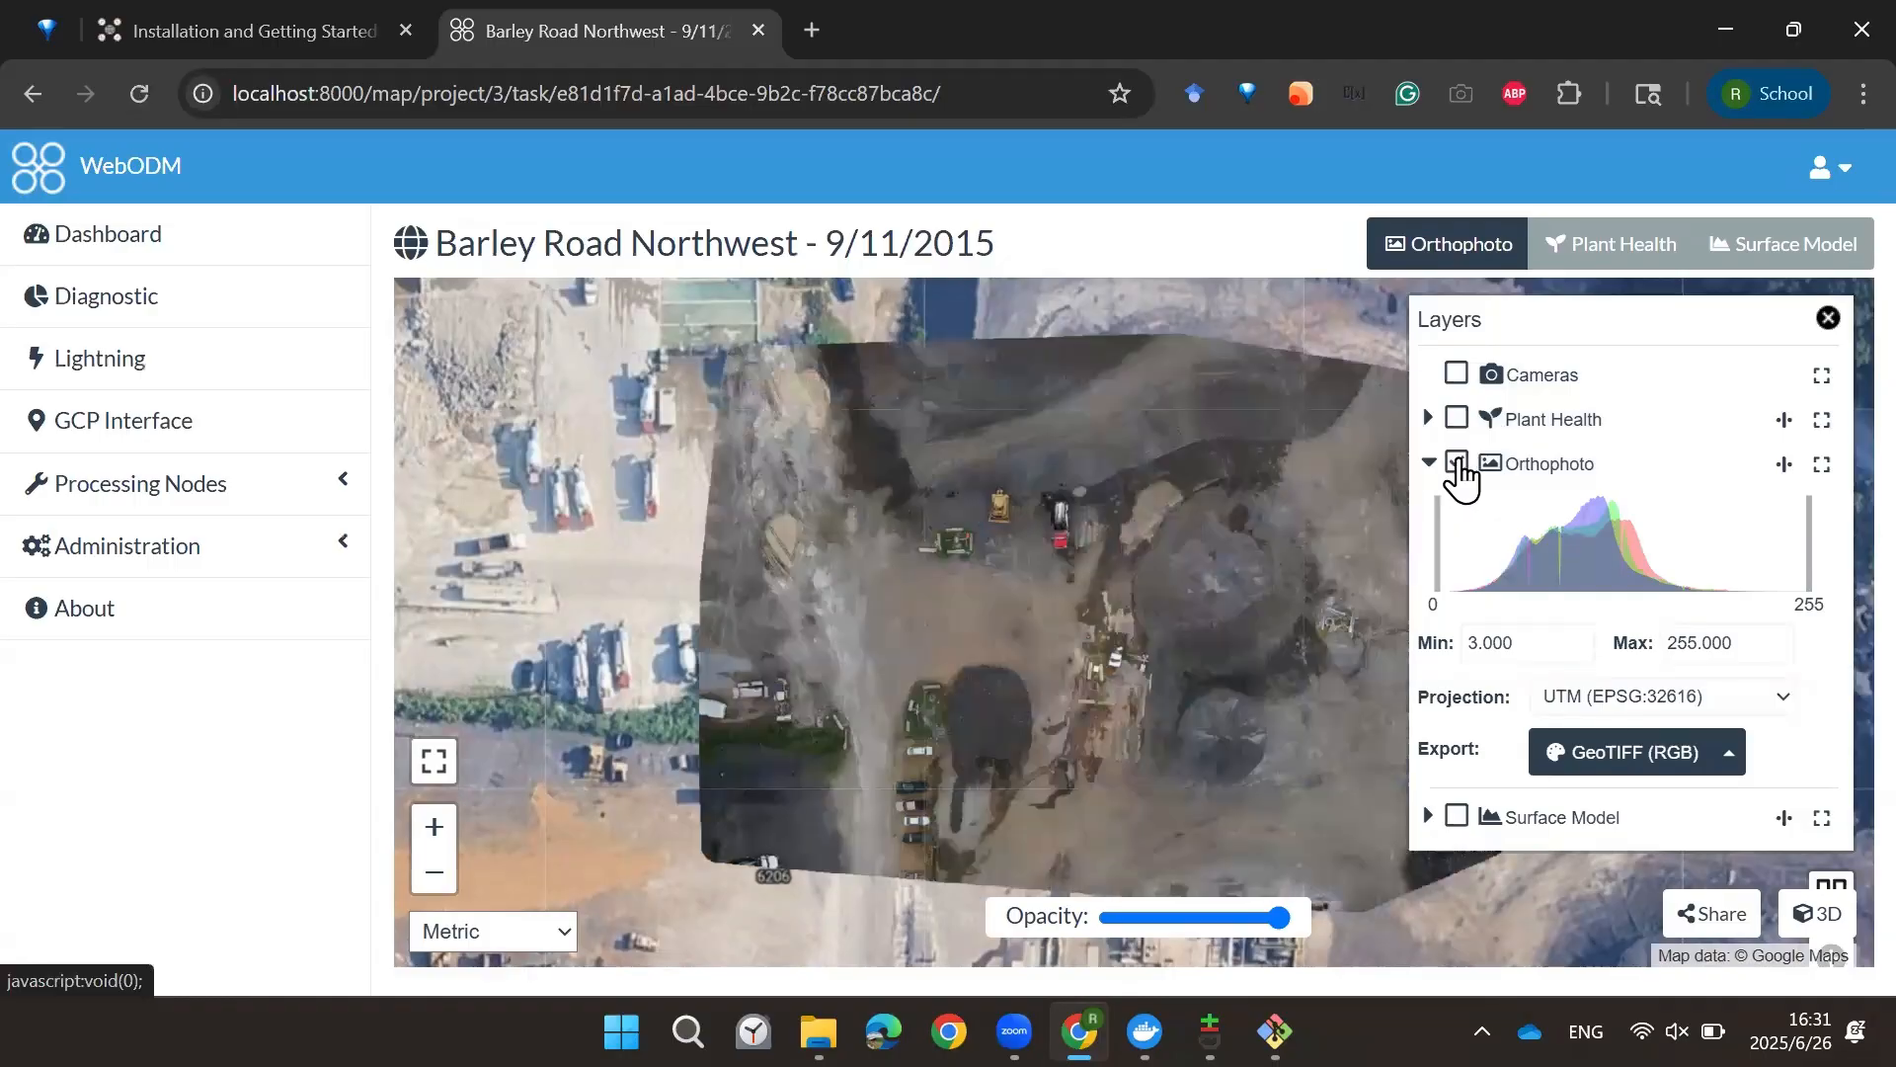
{"action": "left_click", "coordinate": [1828, 317]}
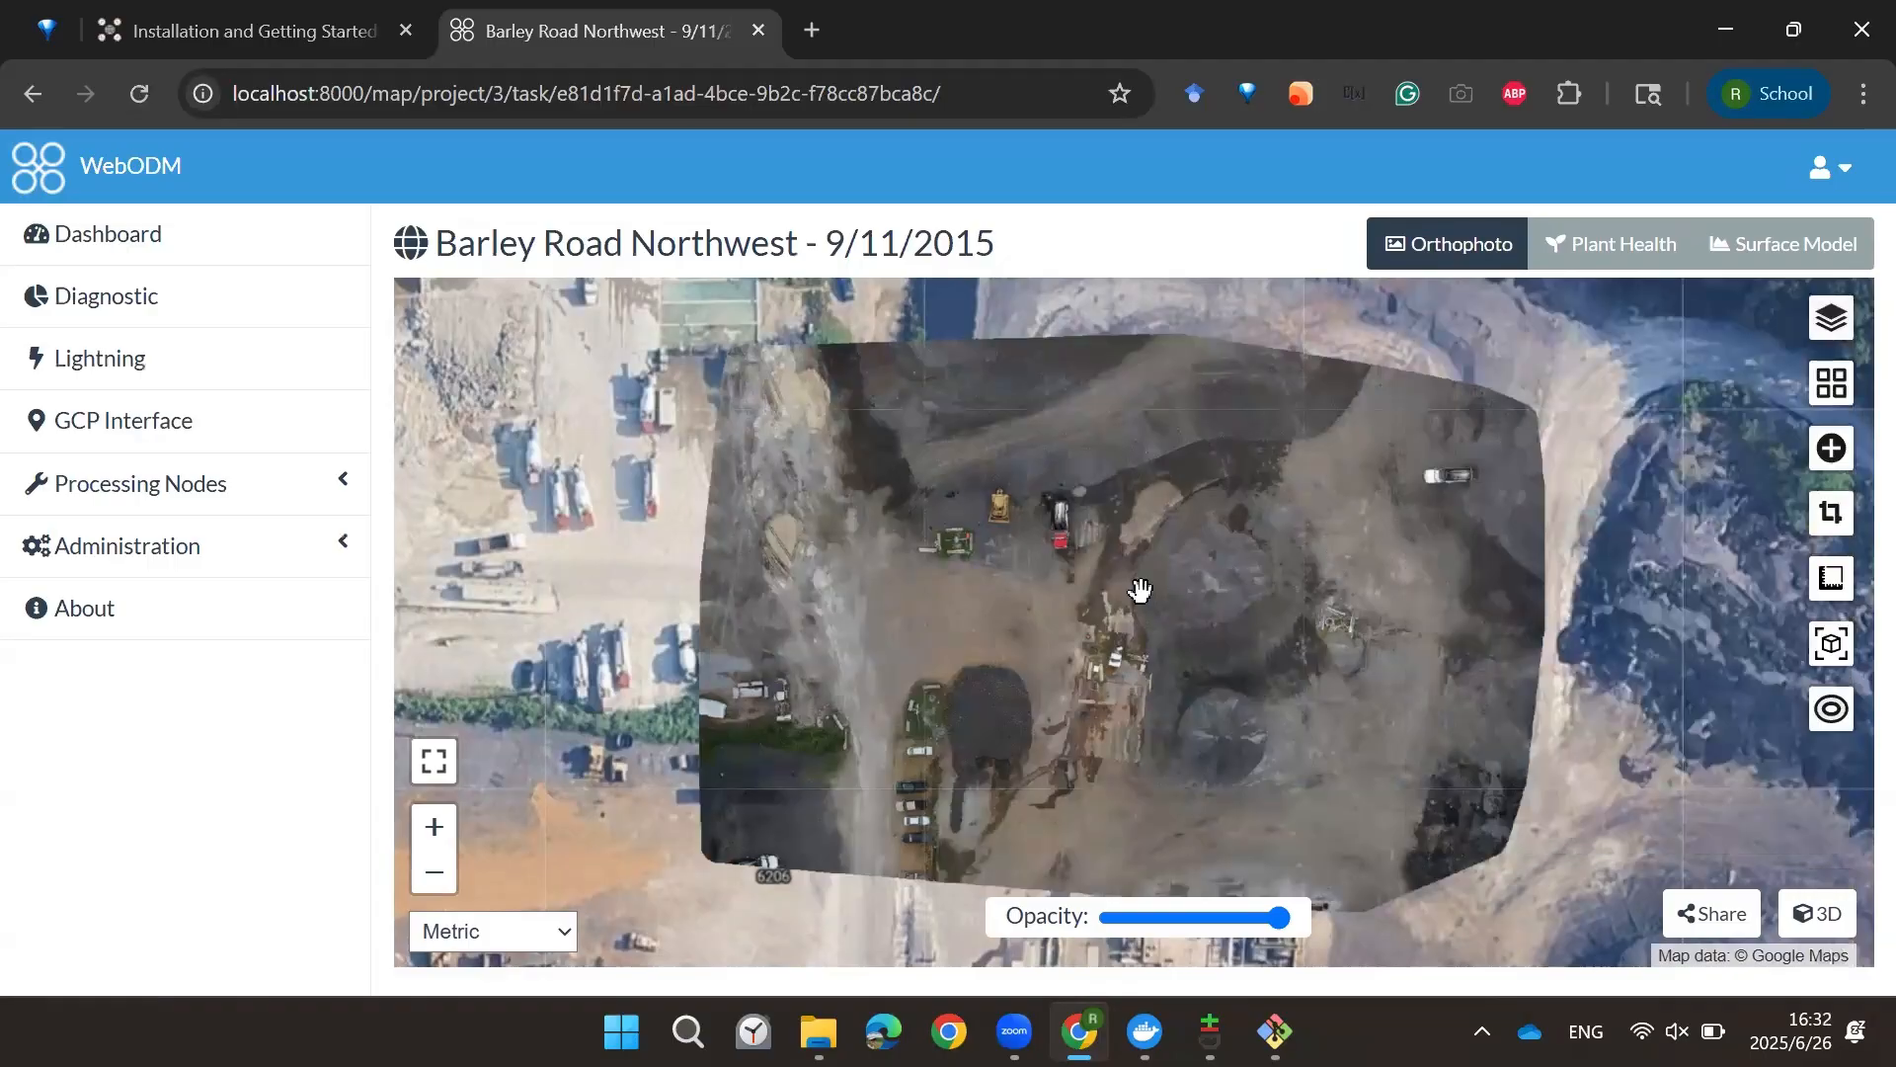
Step: Zoom in on the orthophoto to inspect the vehicles, then zoom back out to the whole site
{"action": "scroll", "coordinate": [994, 469], "scroll_direction": "up", "scroll_amount": 5}
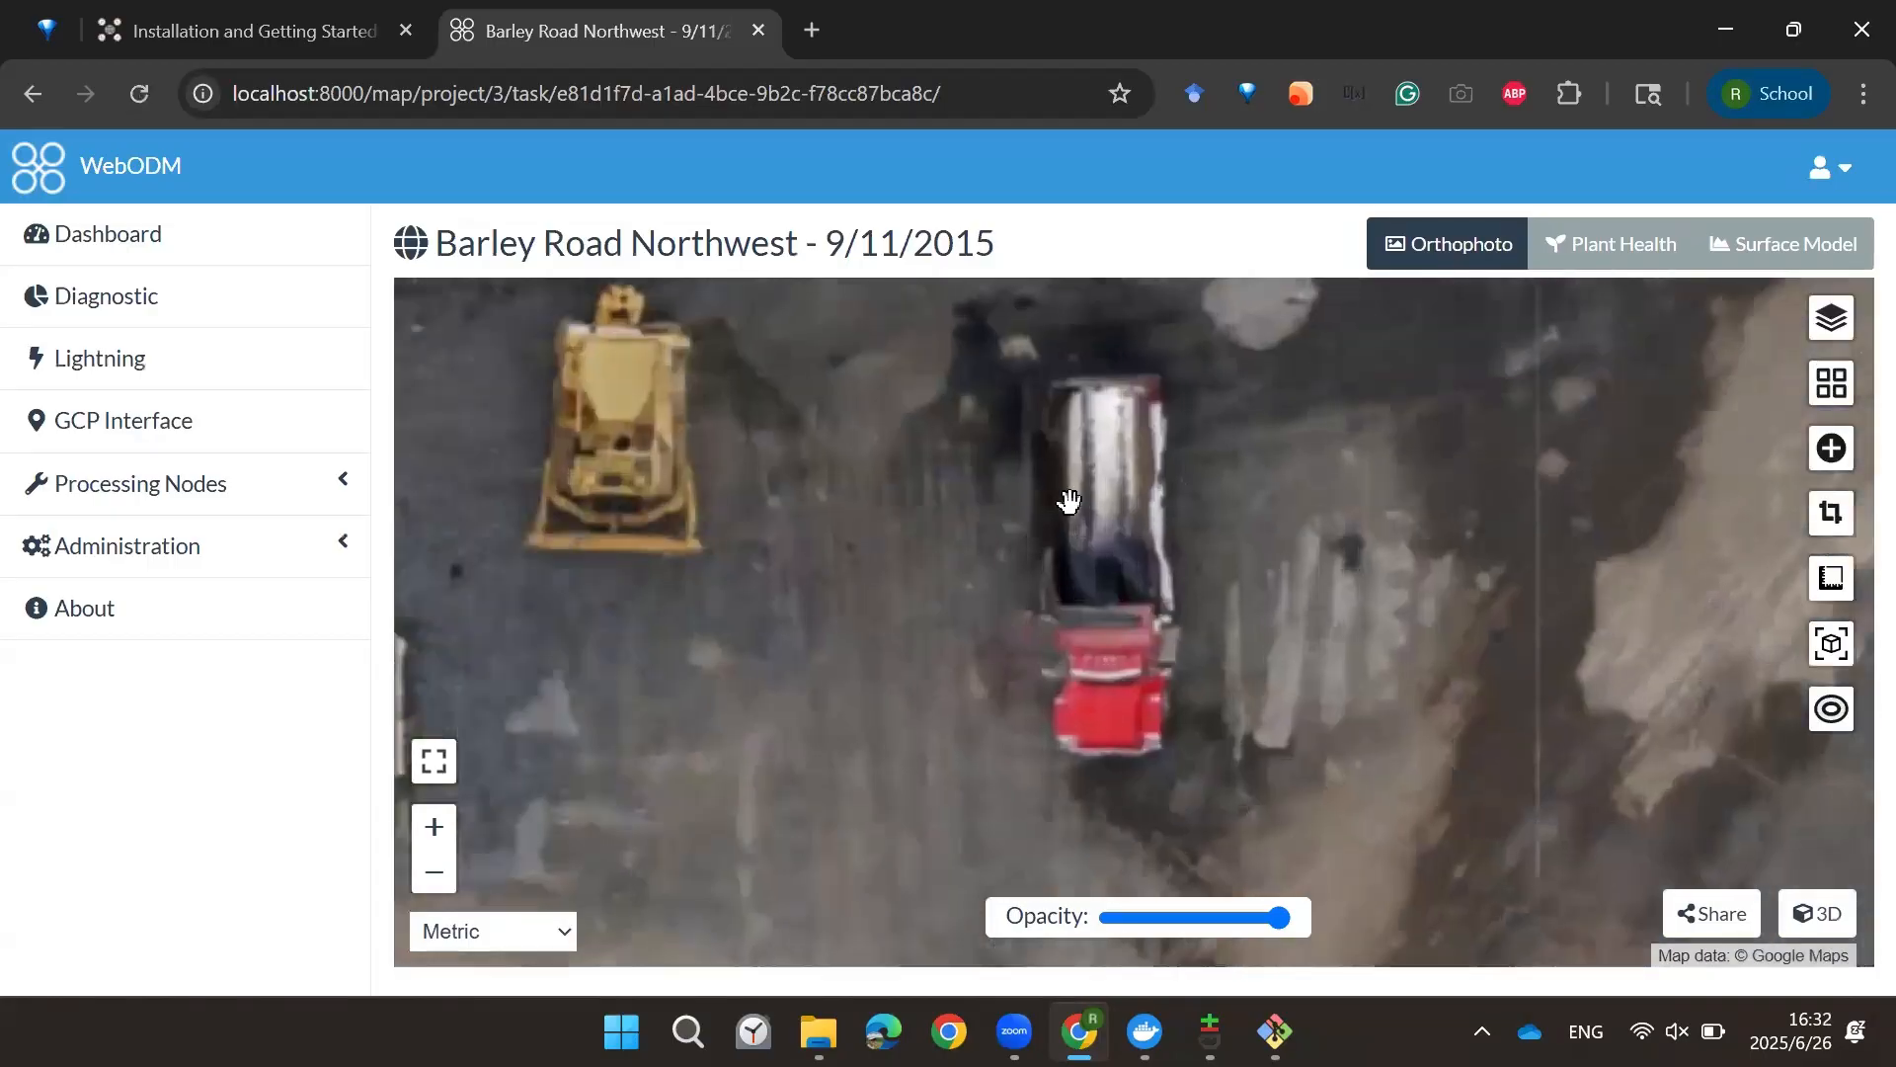
{"action": "scroll", "coordinate": [1125, 516], "scroll_direction": "down", "scroll_amount": 5}
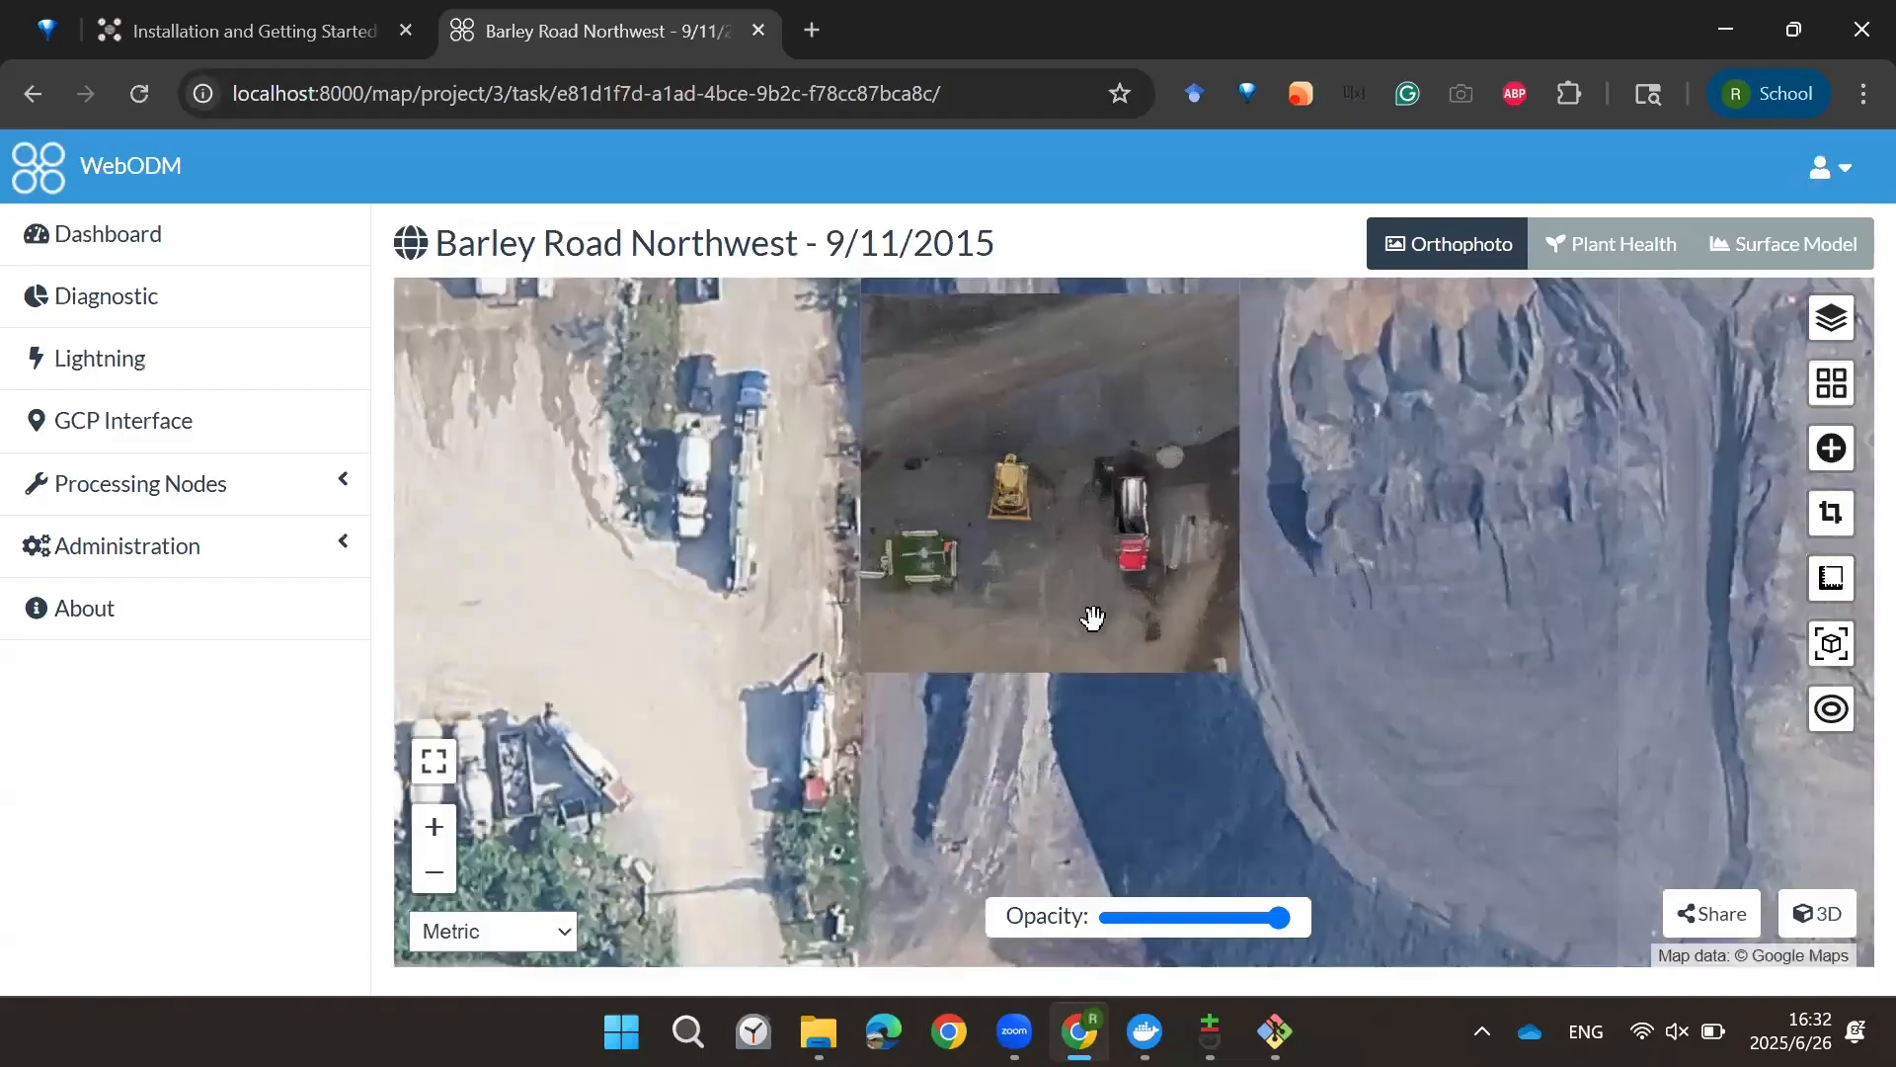
{"action": "left_click", "coordinate": [1090, 611]}
{"action": "left_click_drag", "start_coordinate": [1093, 610], "coordinate": [1308, 422]}
{"action": "left_click", "coordinate": [1301, 411]}
{"action": "scroll", "coordinate": [1064, 570], "scroll_direction": "down", "scroll_amount": 3}
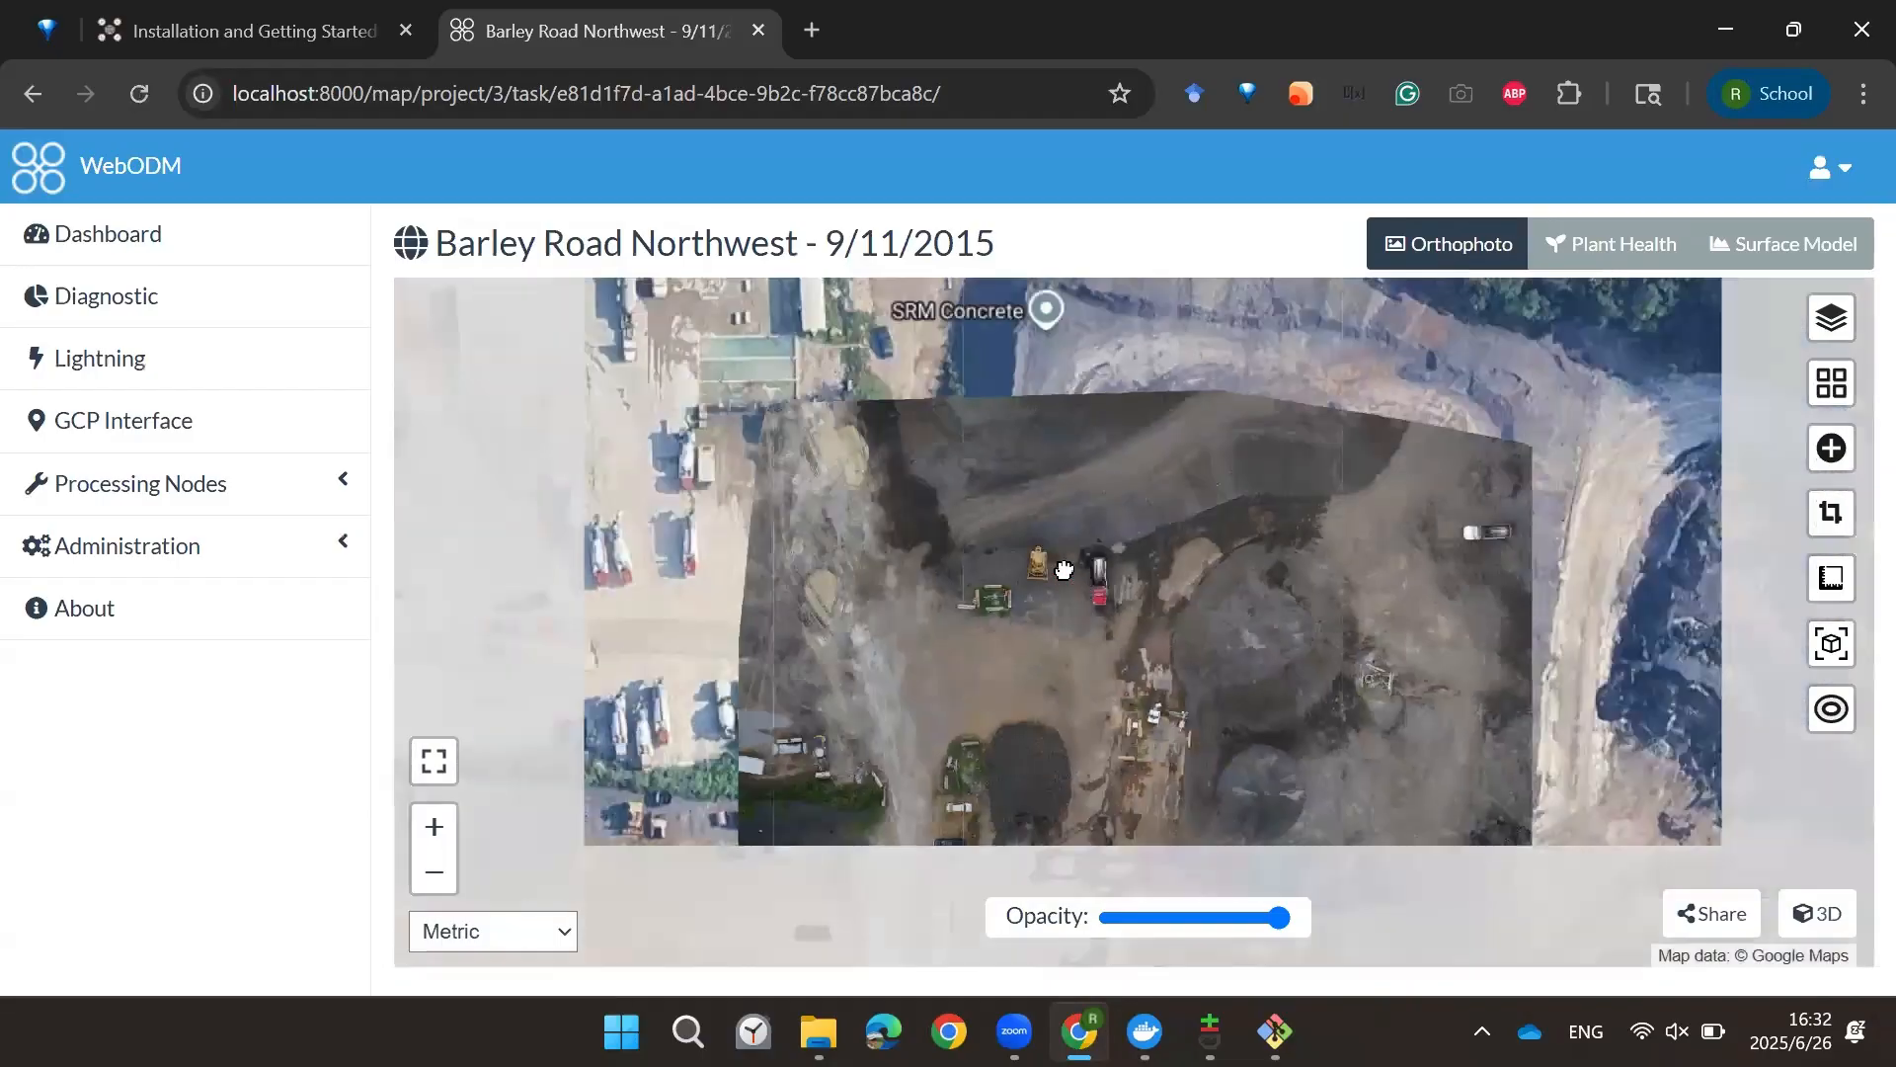
{"action": "left_click_drag", "start_coordinate": [1283, 465], "coordinate": [1236, 442]}
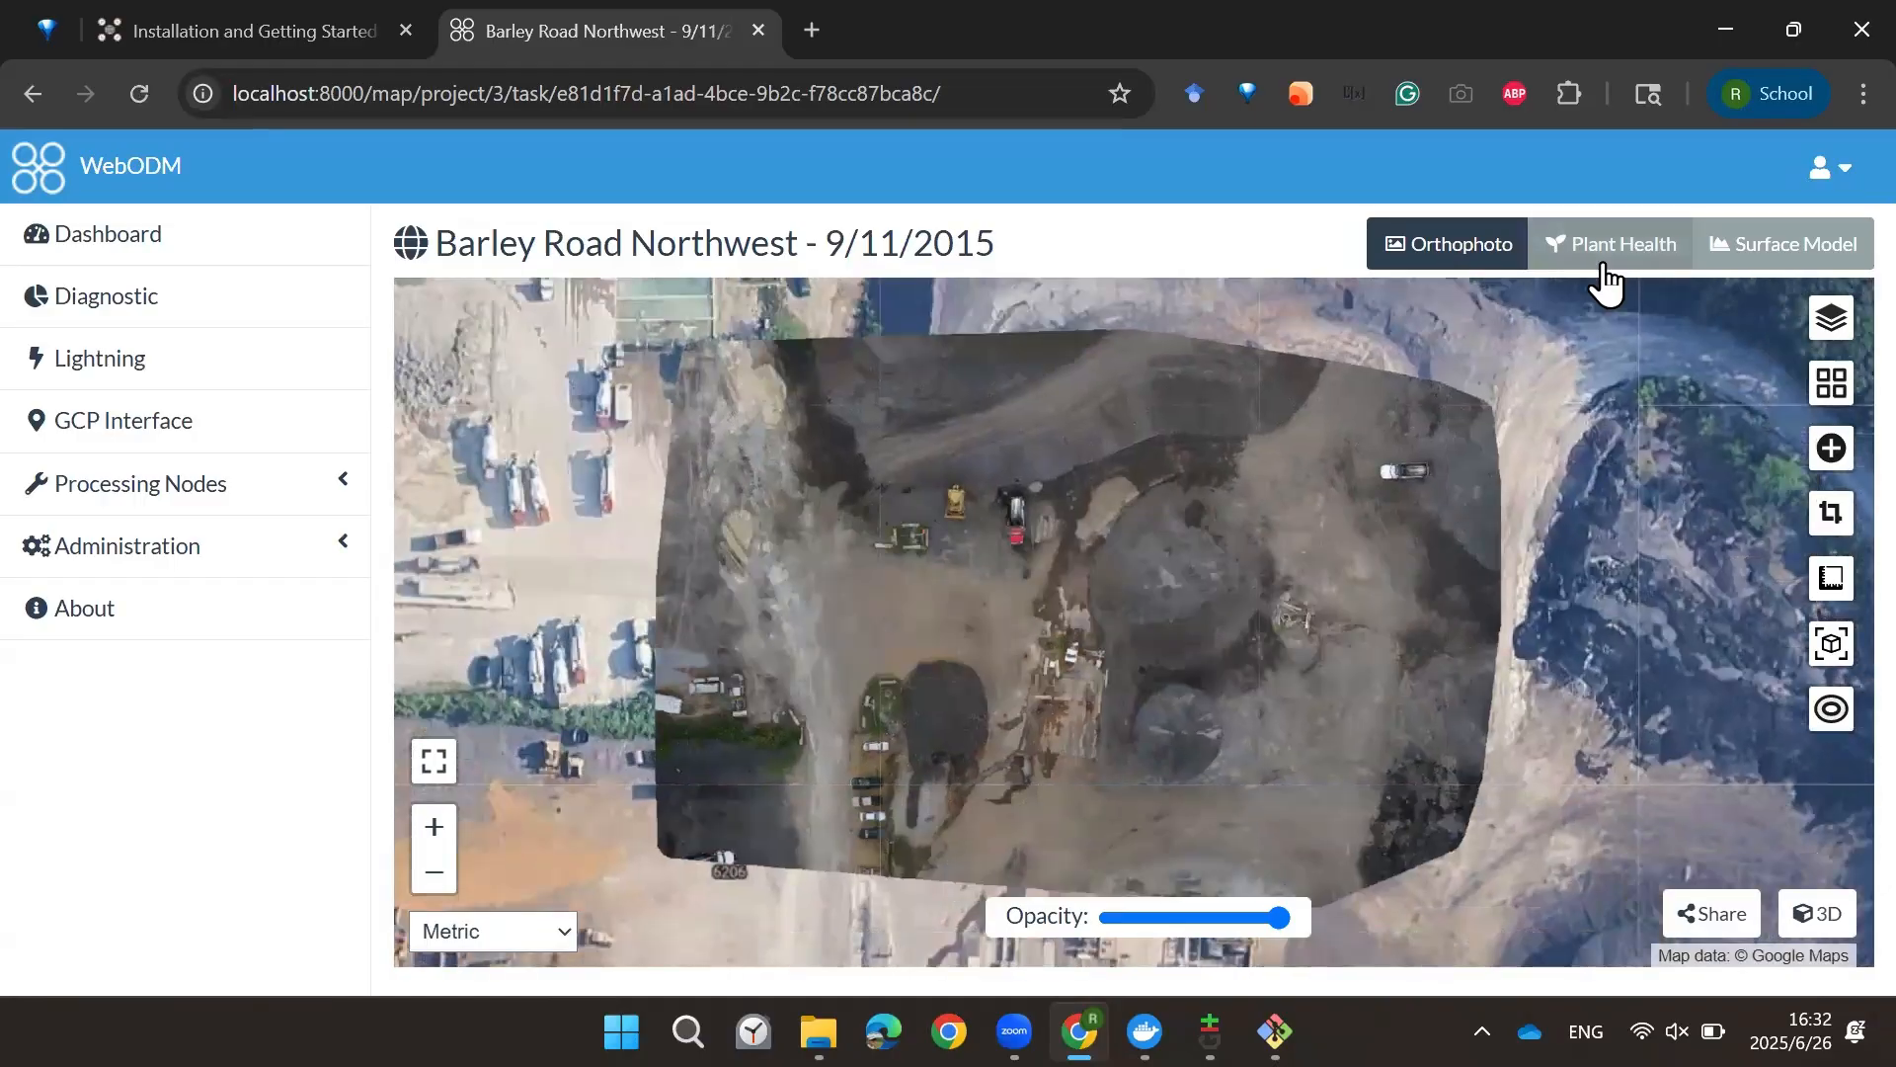
Step: Switch to the Plant Health and Surface Model views and check the Surface Model layer's elevation settings
{"action": "left_click", "coordinate": [1604, 249]}
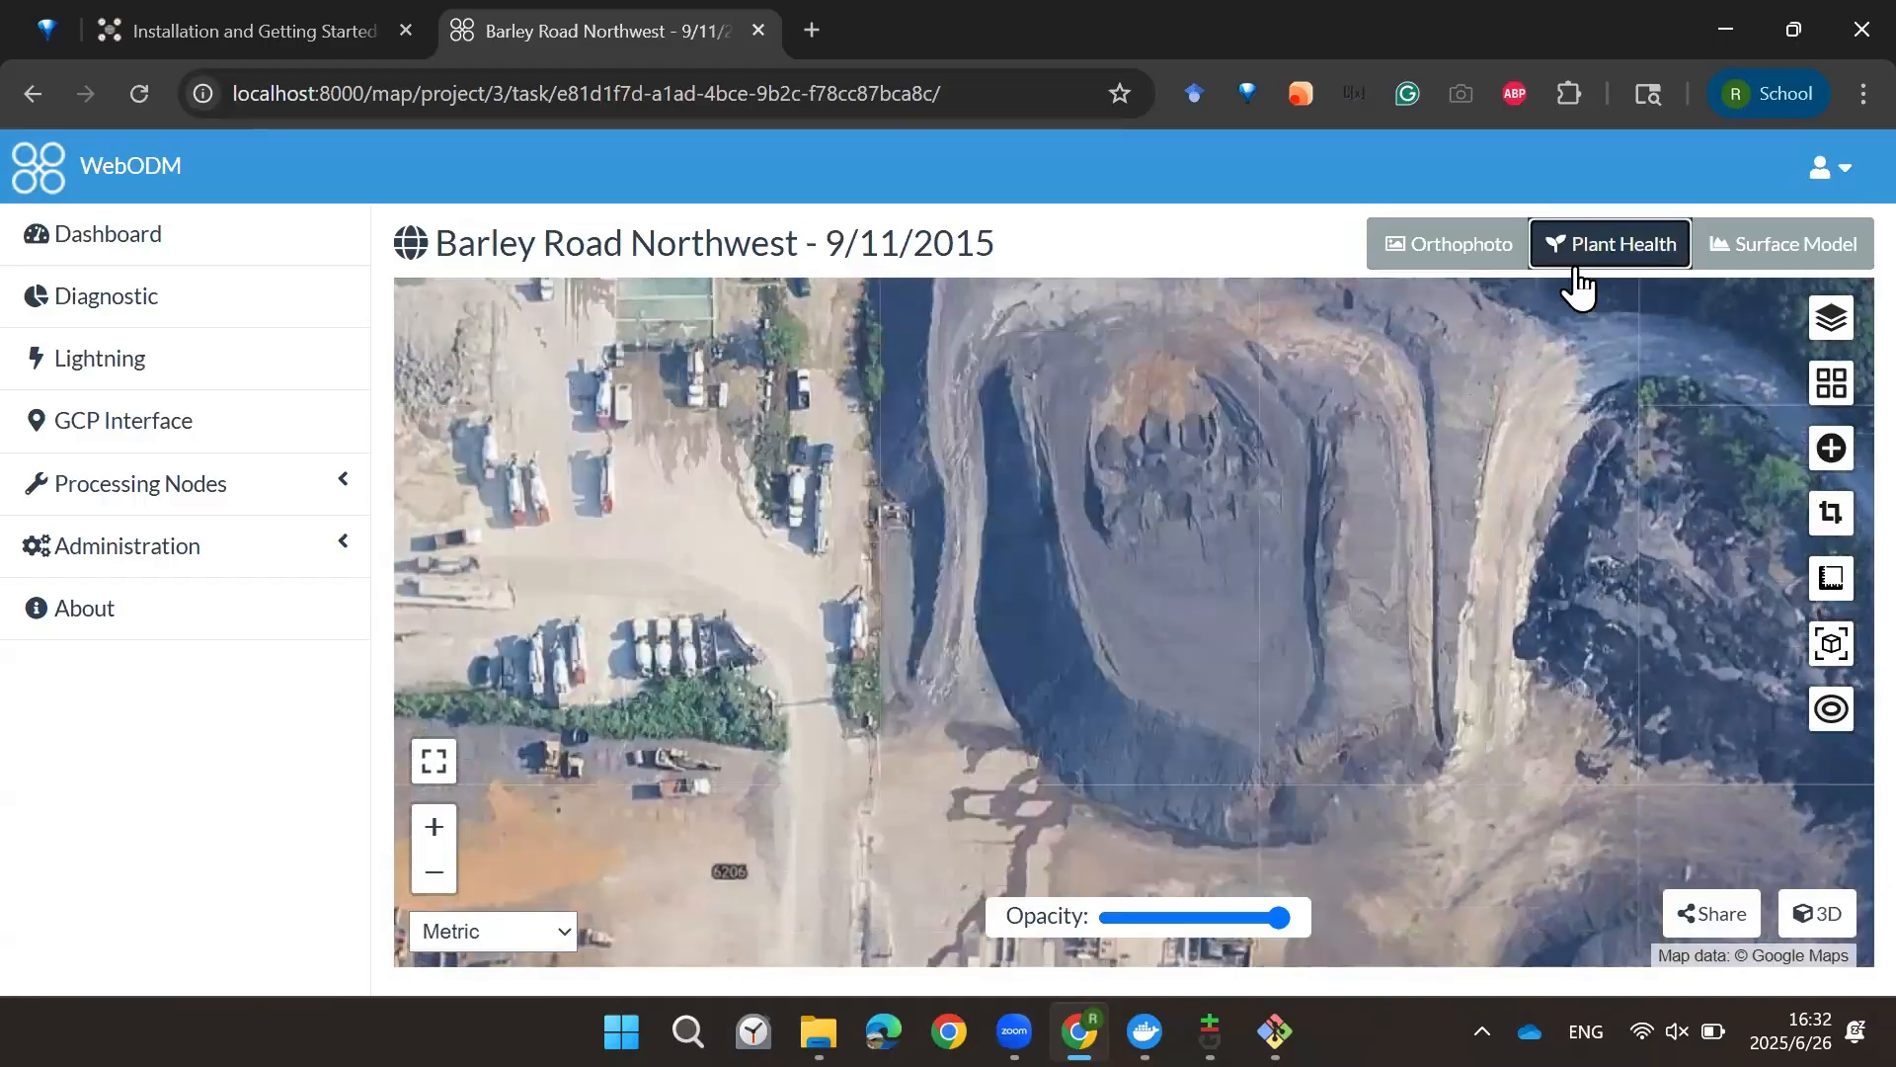
{"action": "left_click", "coordinate": [1764, 262]}
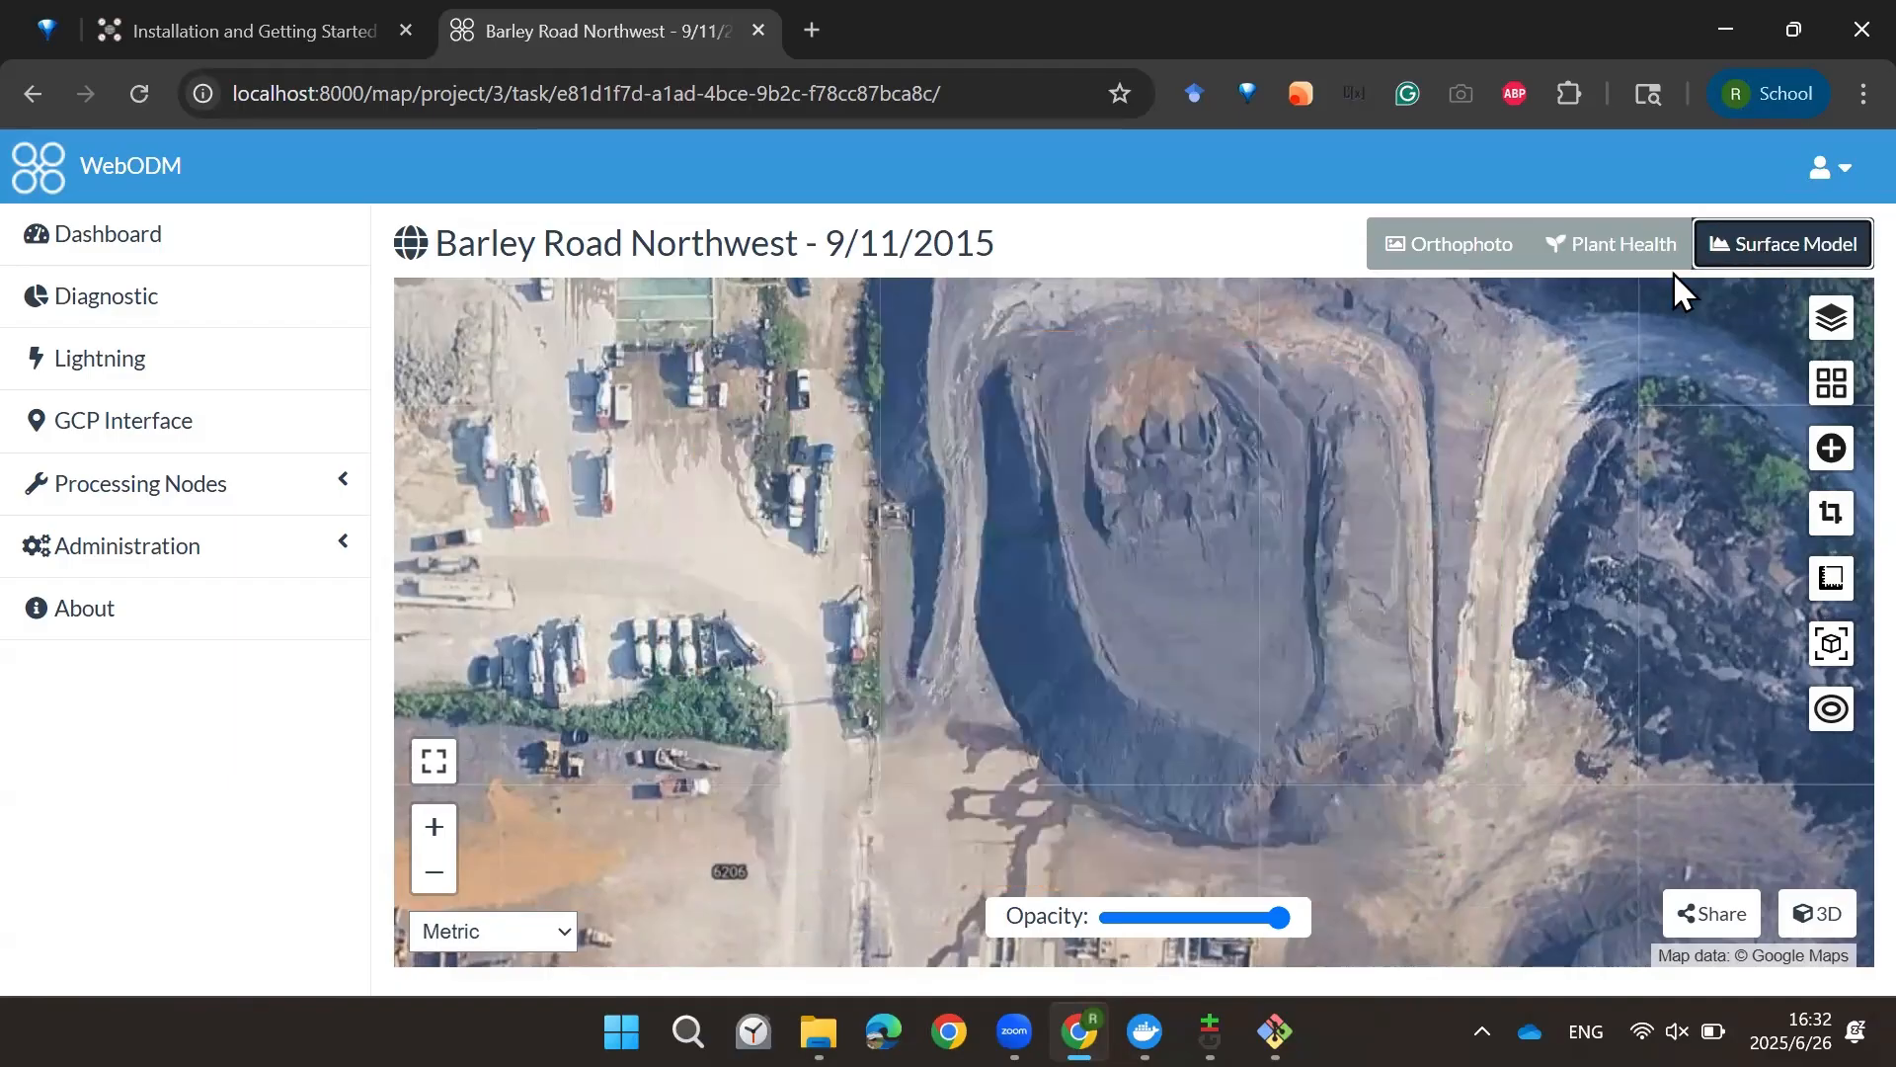
{"action": "left_click", "coordinate": [1826, 324]}
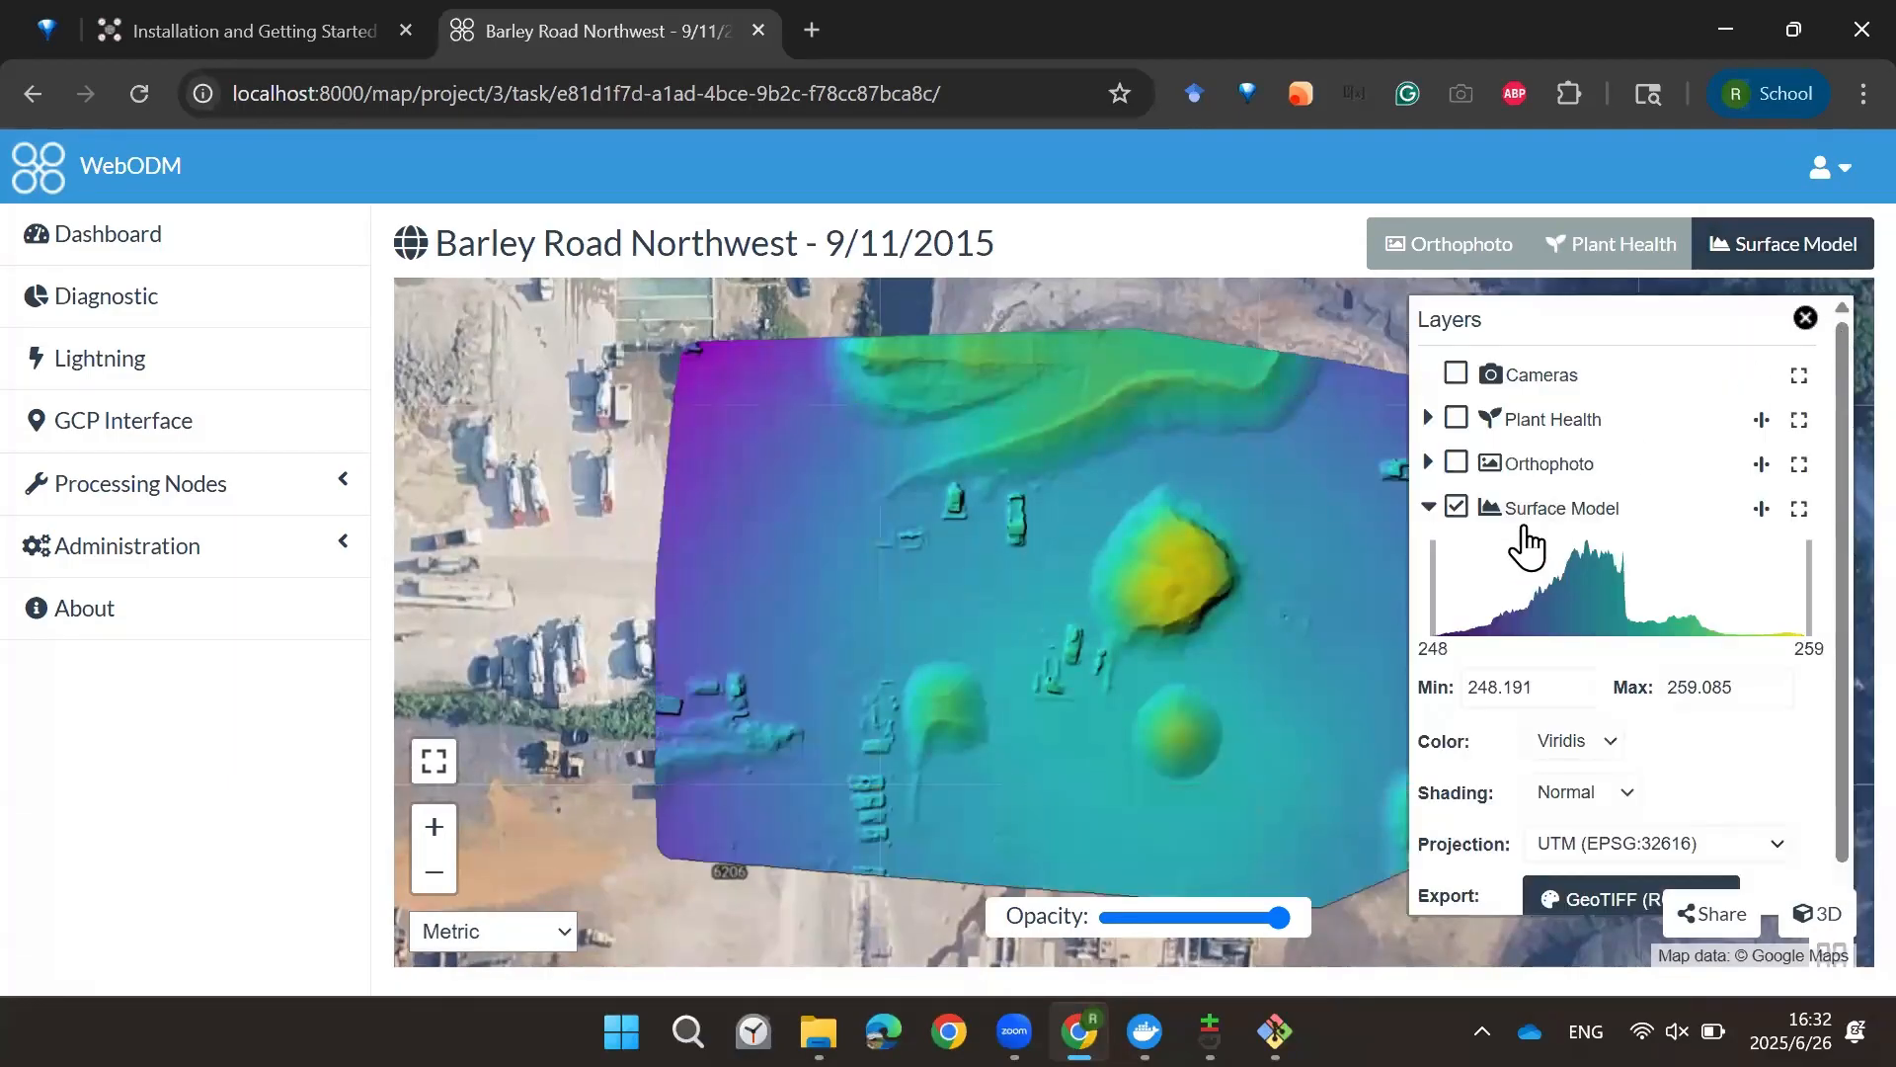
{"action": "left_click", "coordinate": [1456, 509]}
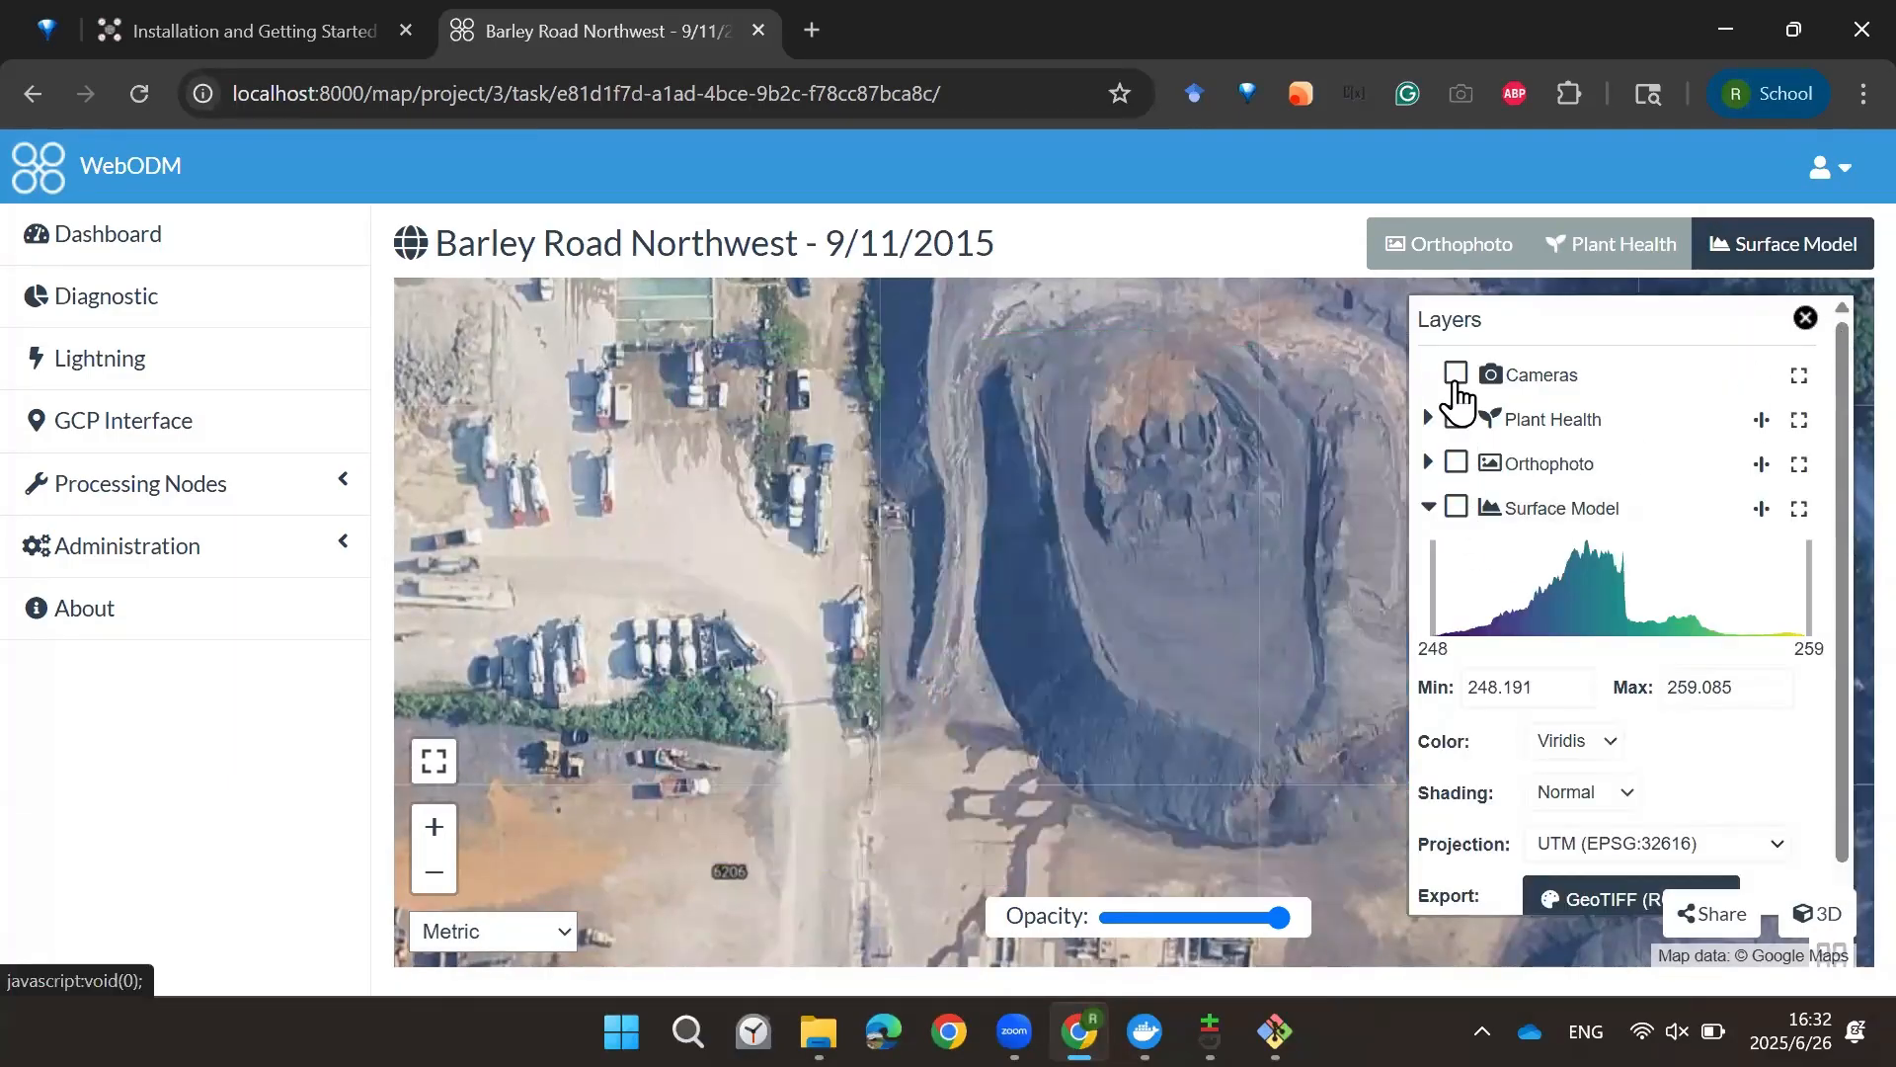
Step: Toggle the Cameras layer and turn on the Plant Health layer, then close the Layers panel
{"action": "left_click", "coordinate": [1457, 375]}
{"action": "left_click", "coordinate": [1458, 378]}
{"action": "left_click", "coordinate": [1457, 377]}
{"action": "left_click", "coordinate": [1458, 376]}
{"action": "left_click", "coordinate": [1458, 420]}
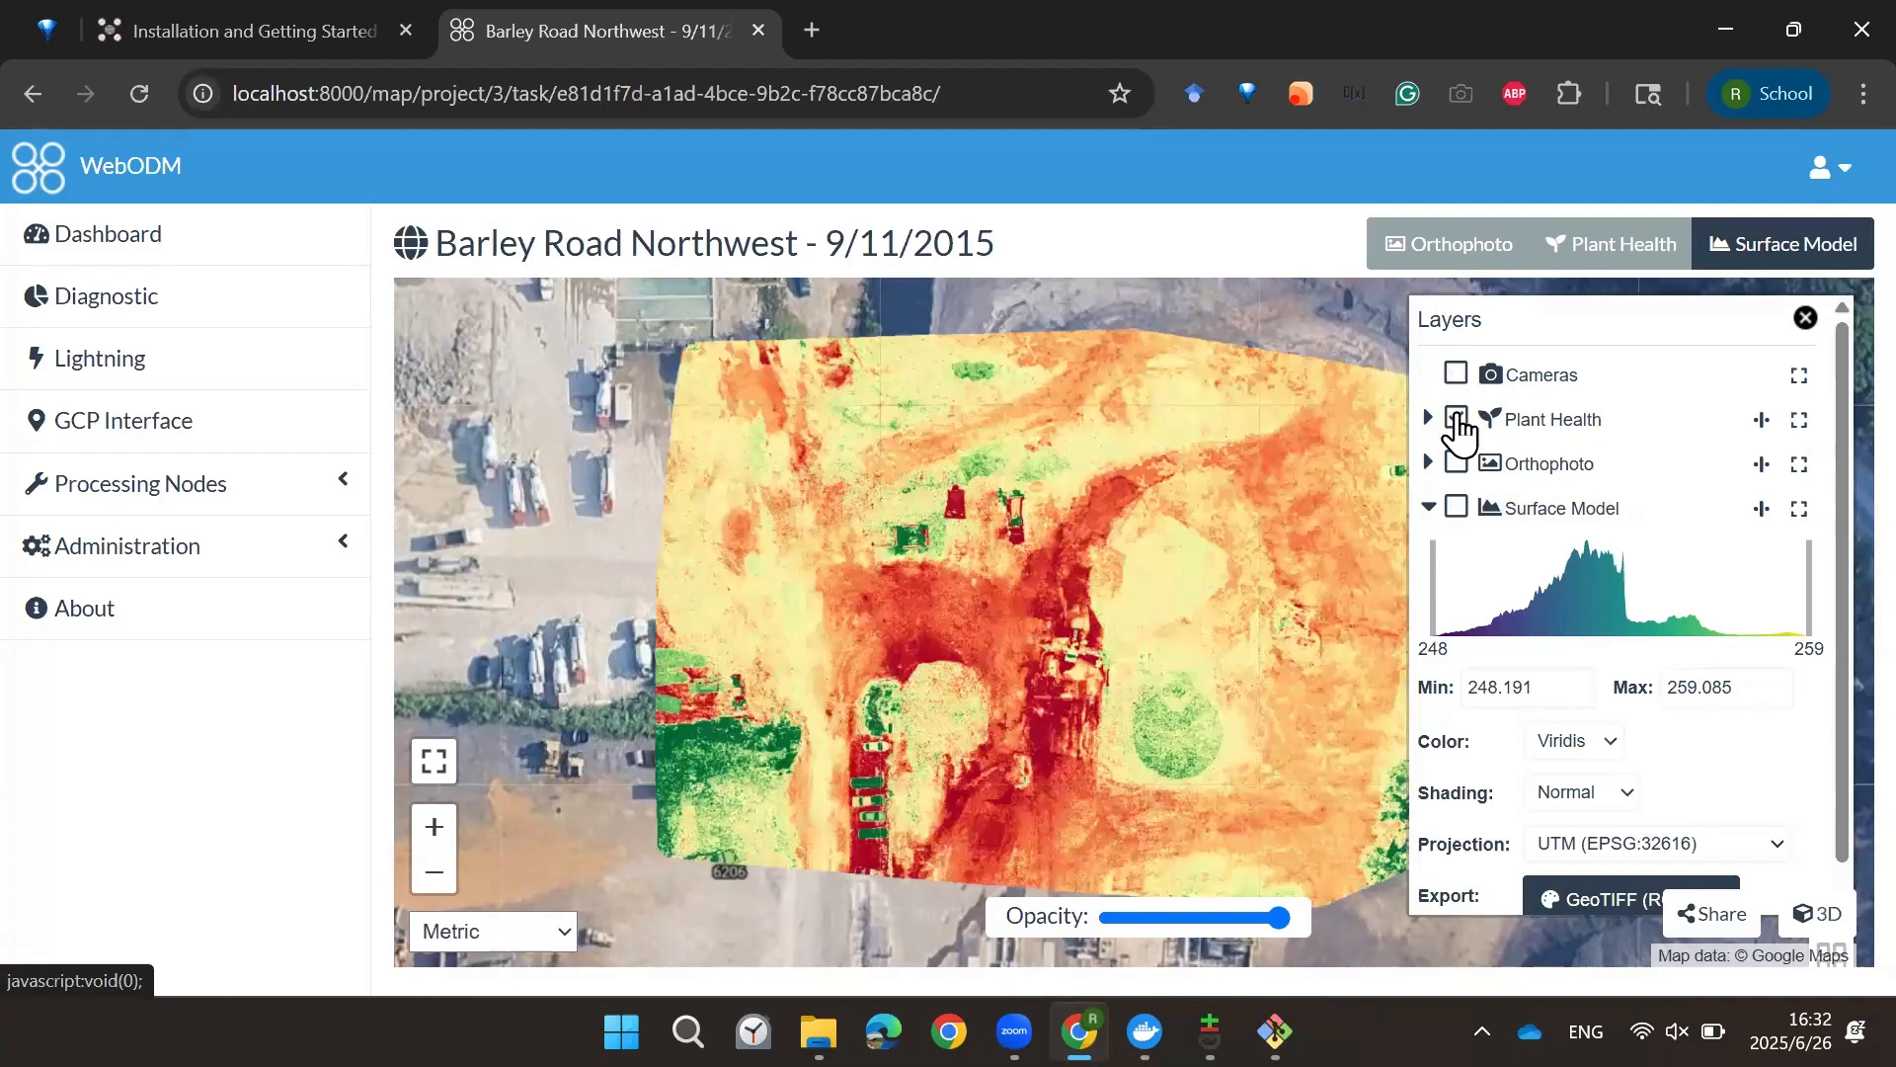
{"action": "scroll", "coordinate": [1587, 726], "scroll_direction": "down", "scroll_amount": 1}
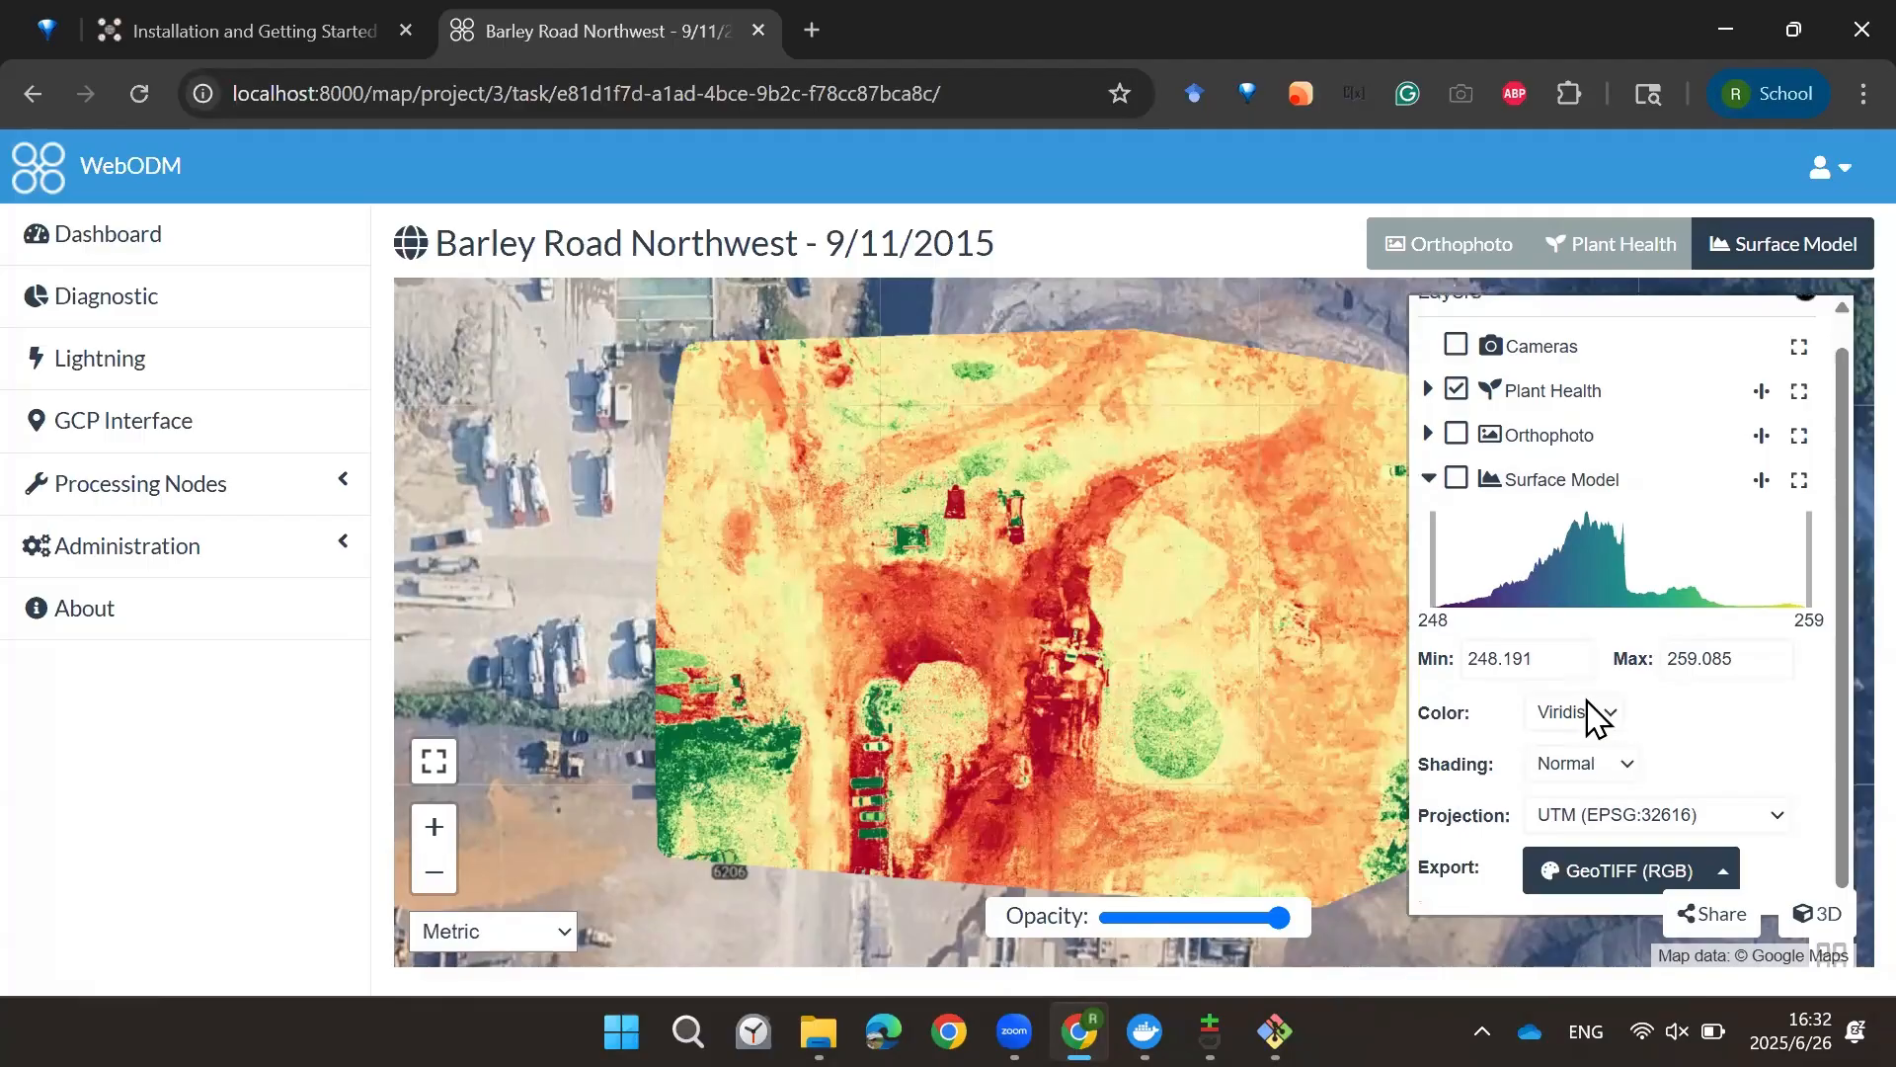
{"action": "scroll", "coordinate": [1587, 720], "scroll_direction": "up", "scroll_amount": 1}
{"action": "left_click", "coordinate": [1806, 318]}
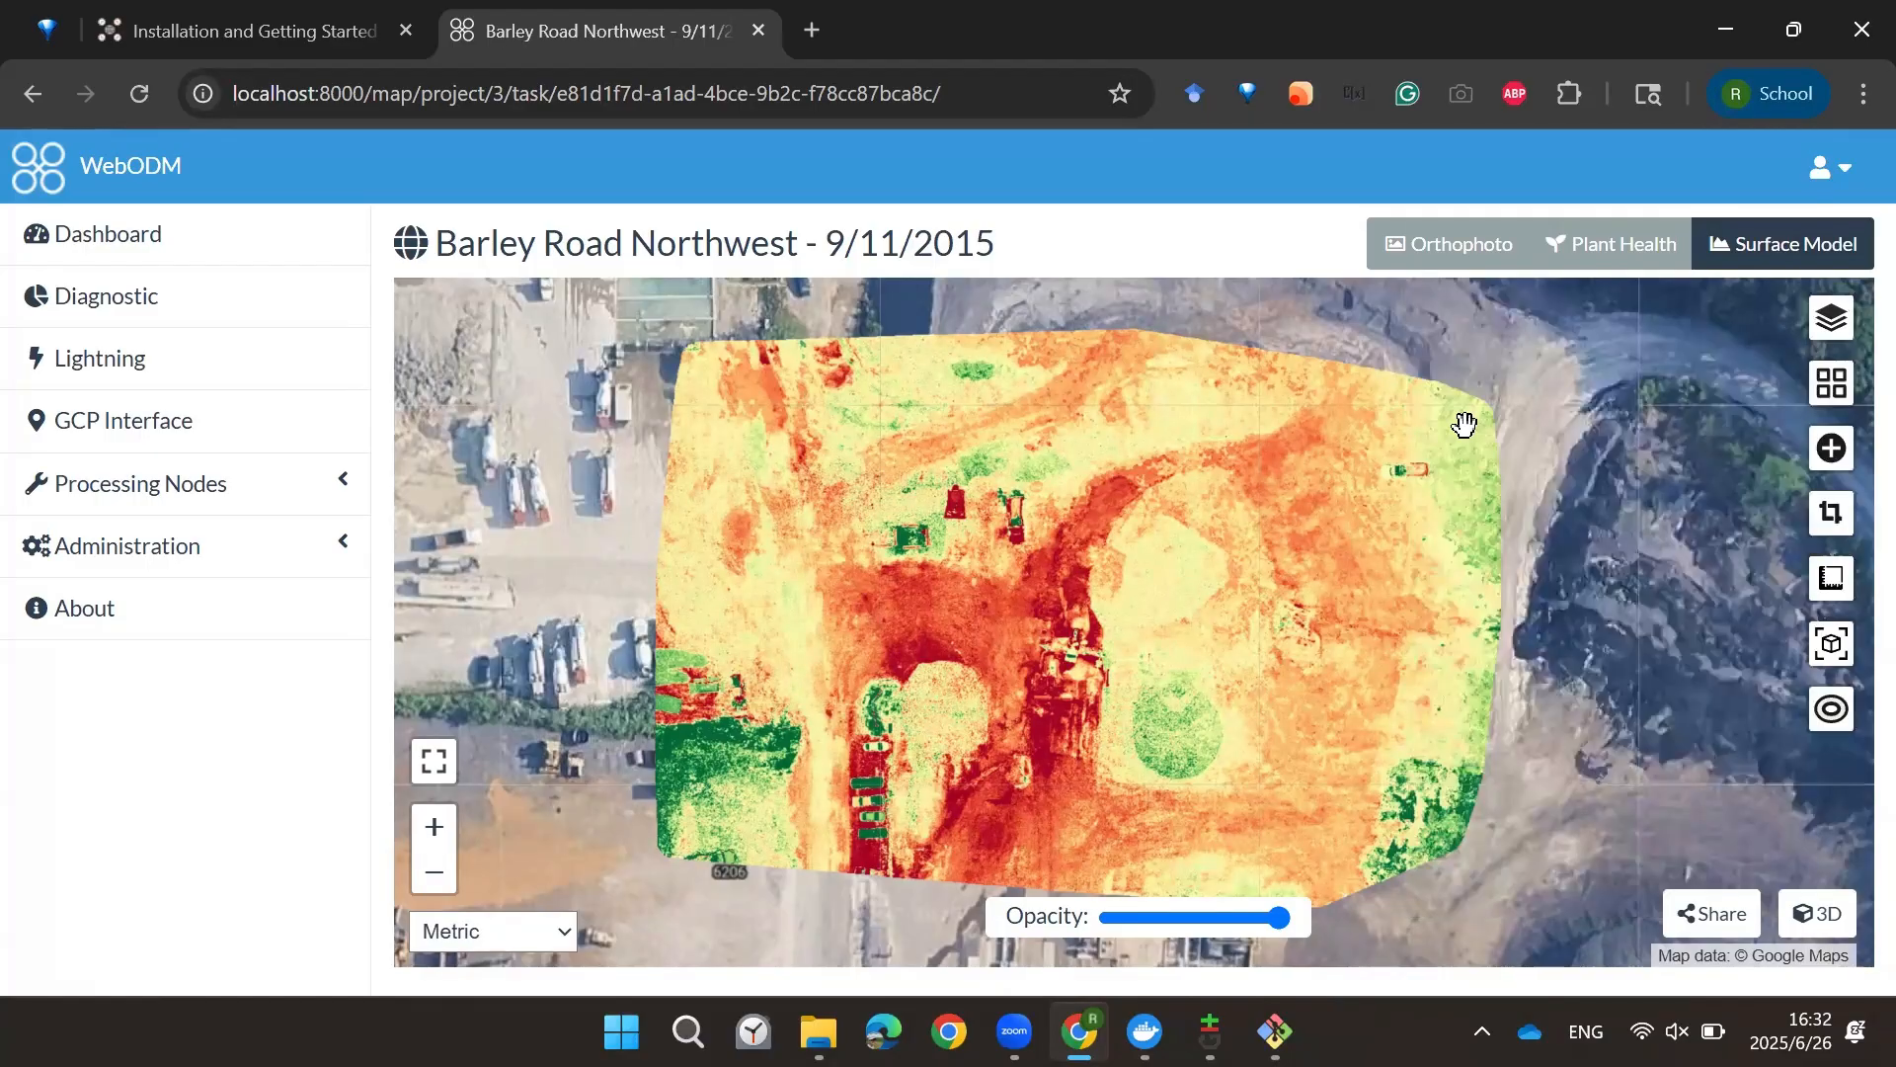
Step: Return to the orthophoto view, open the task in the 3D viewer, and zoom into the site
{"action": "left_click", "coordinate": [1444, 259]}
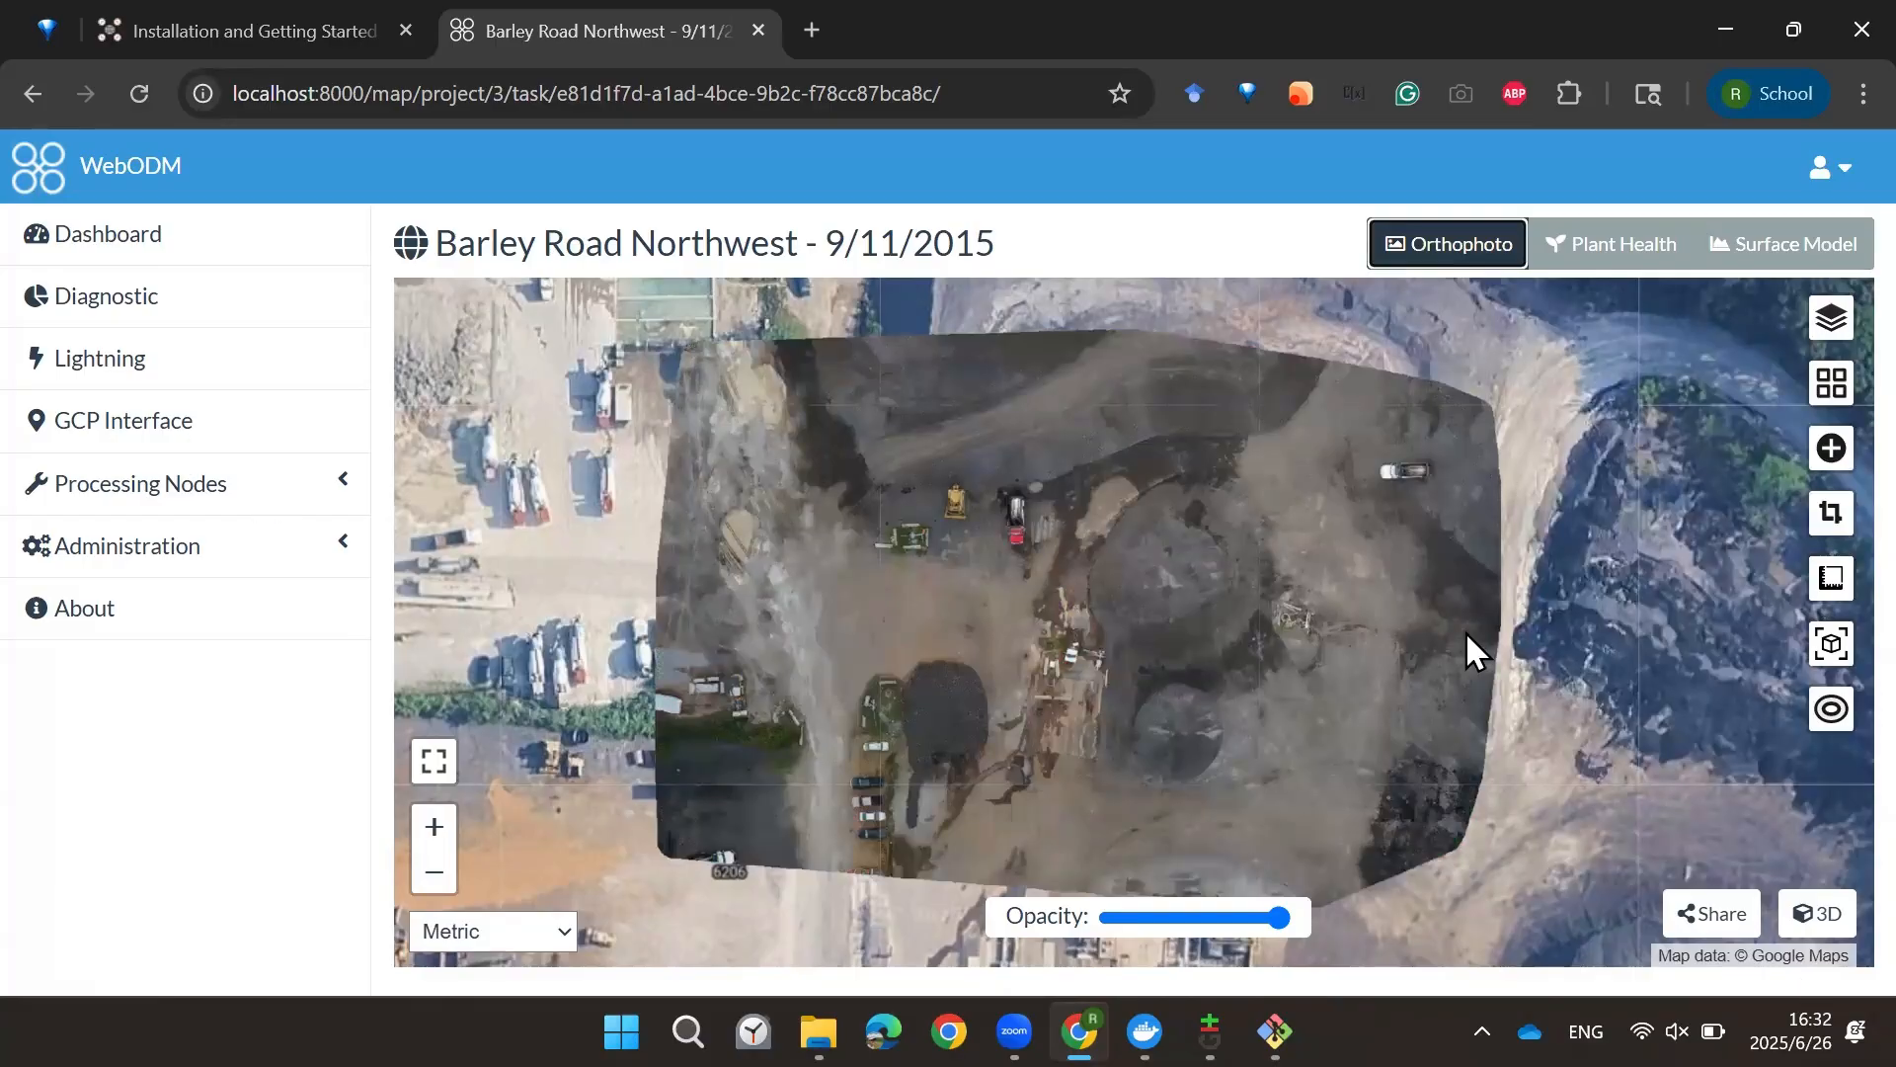
{"action": "left_click", "coordinate": [1820, 931]}
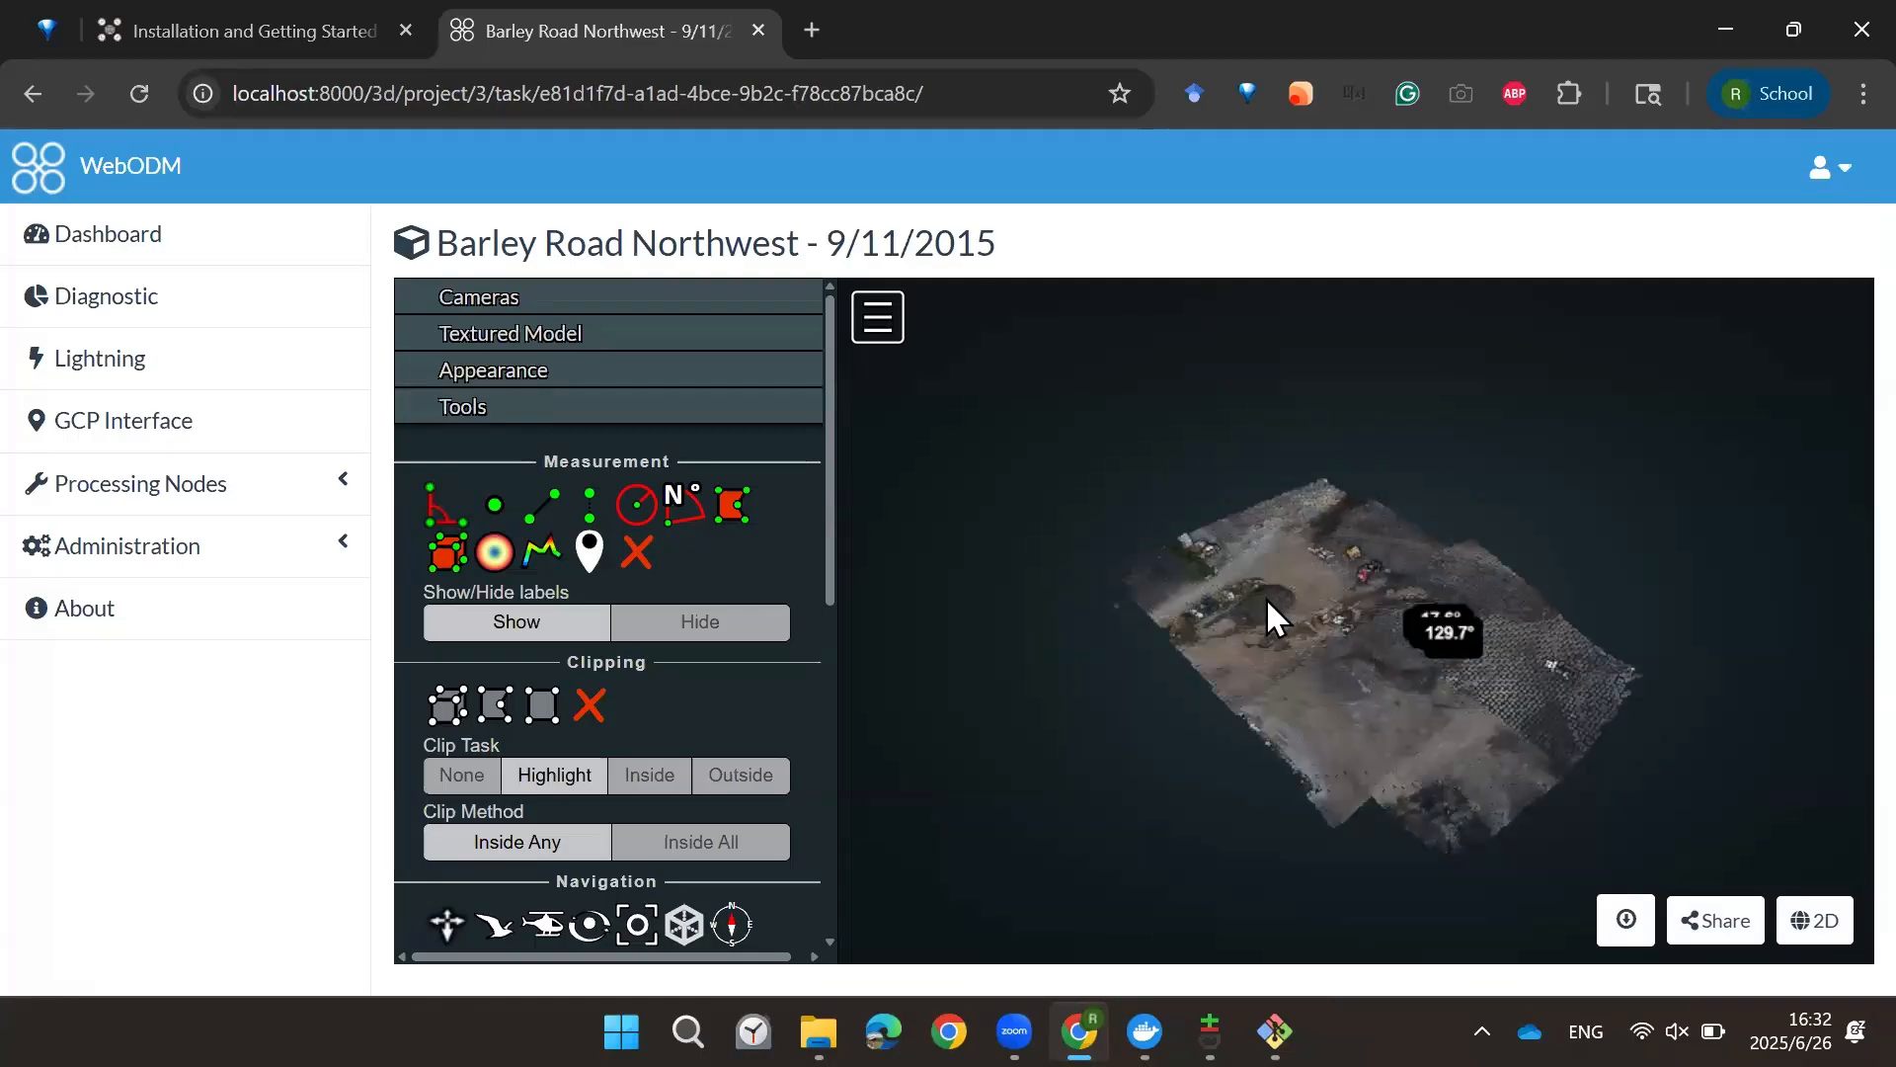
{"action": "scroll", "coordinate": [1308, 631], "scroll_direction": "up", "scroll_amount": 3}
{"action": "scroll", "coordinate": [1318, 643], "scroll_direction": "up", "scroll_amount": 2}
{"action": "scroll", "coordinate": [1426, 696], "scroll_direction": "up", "scroll_amount": 3}
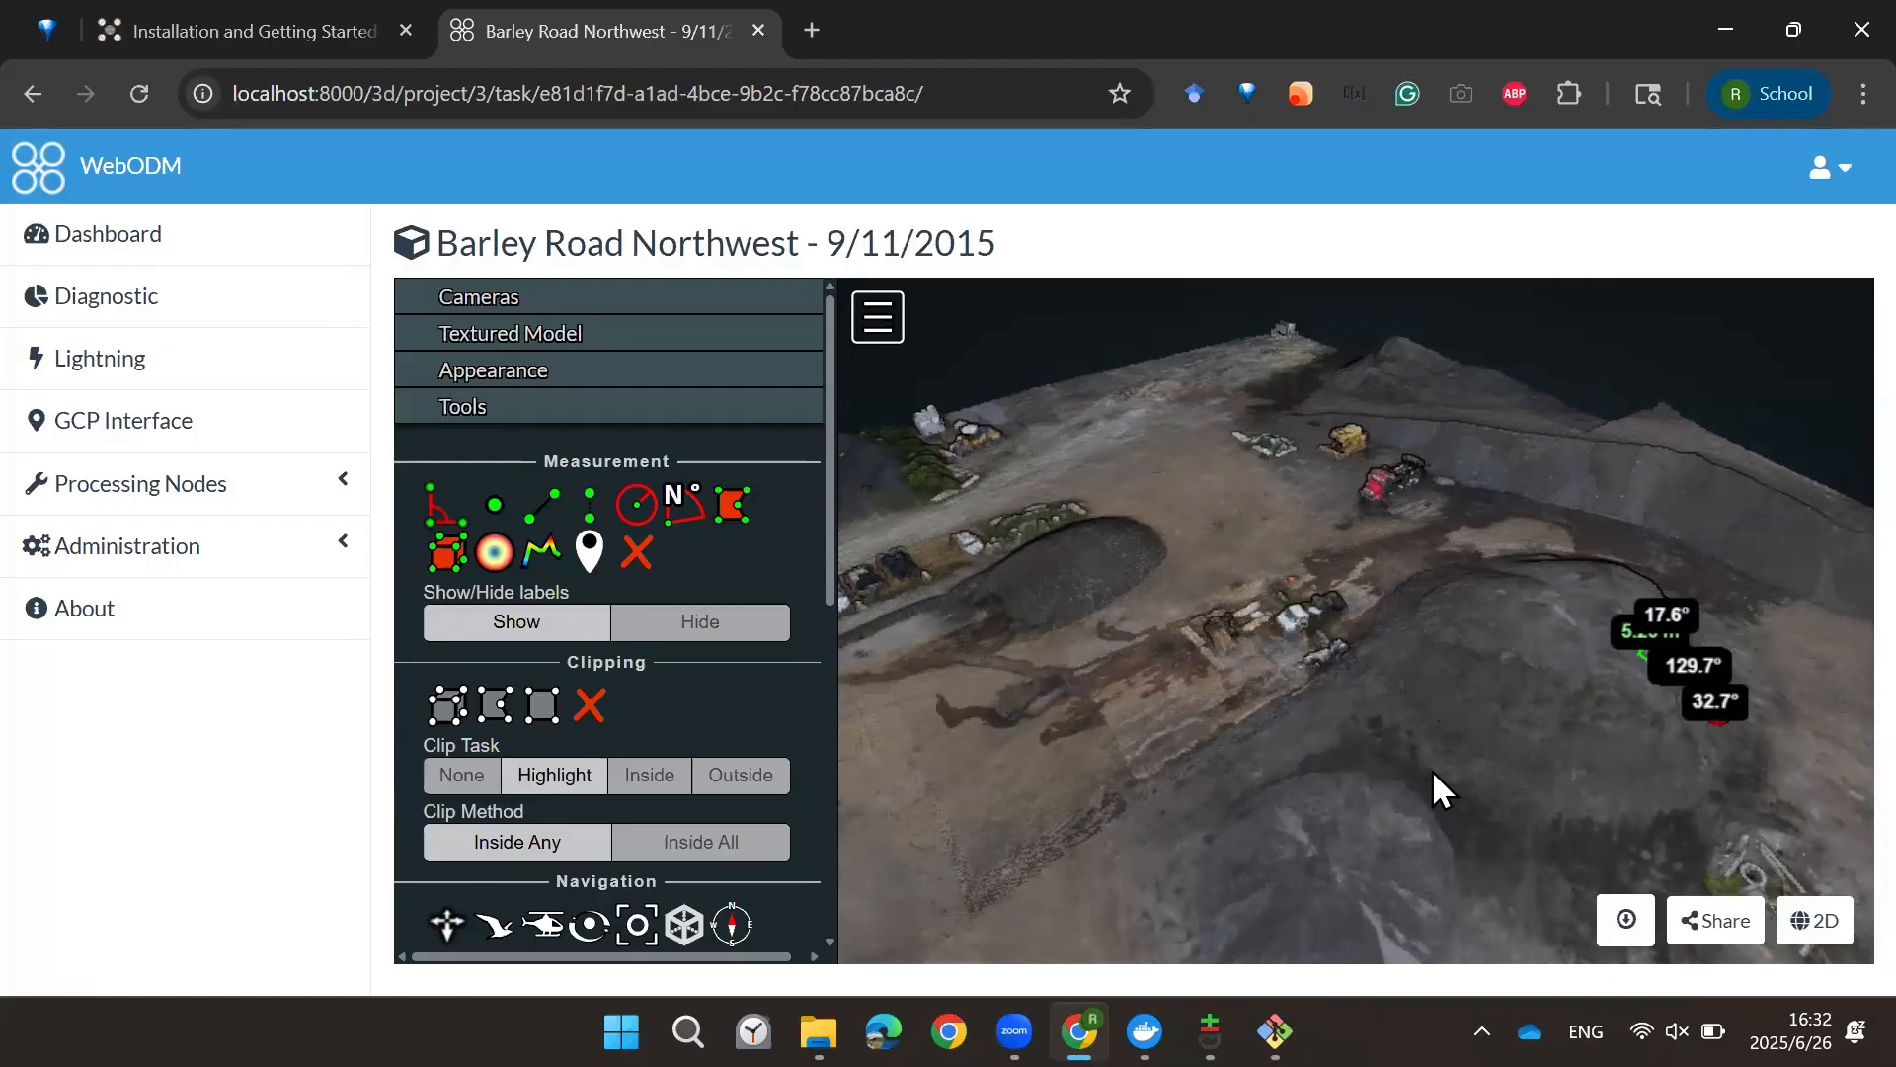
Step: Orbit and zoom the 3D model to inspect the trucks and stockpiles
{"action": "mouse_move", "coordinate": [1456, 745]}
{"action": "left_mouse_down"}
{"action": "mouse_move", "coordinate": [1438, 767]}
{"action": "mouse_move", "coordinate": [1468, 755]}
{"action": "left_mouse_up"}
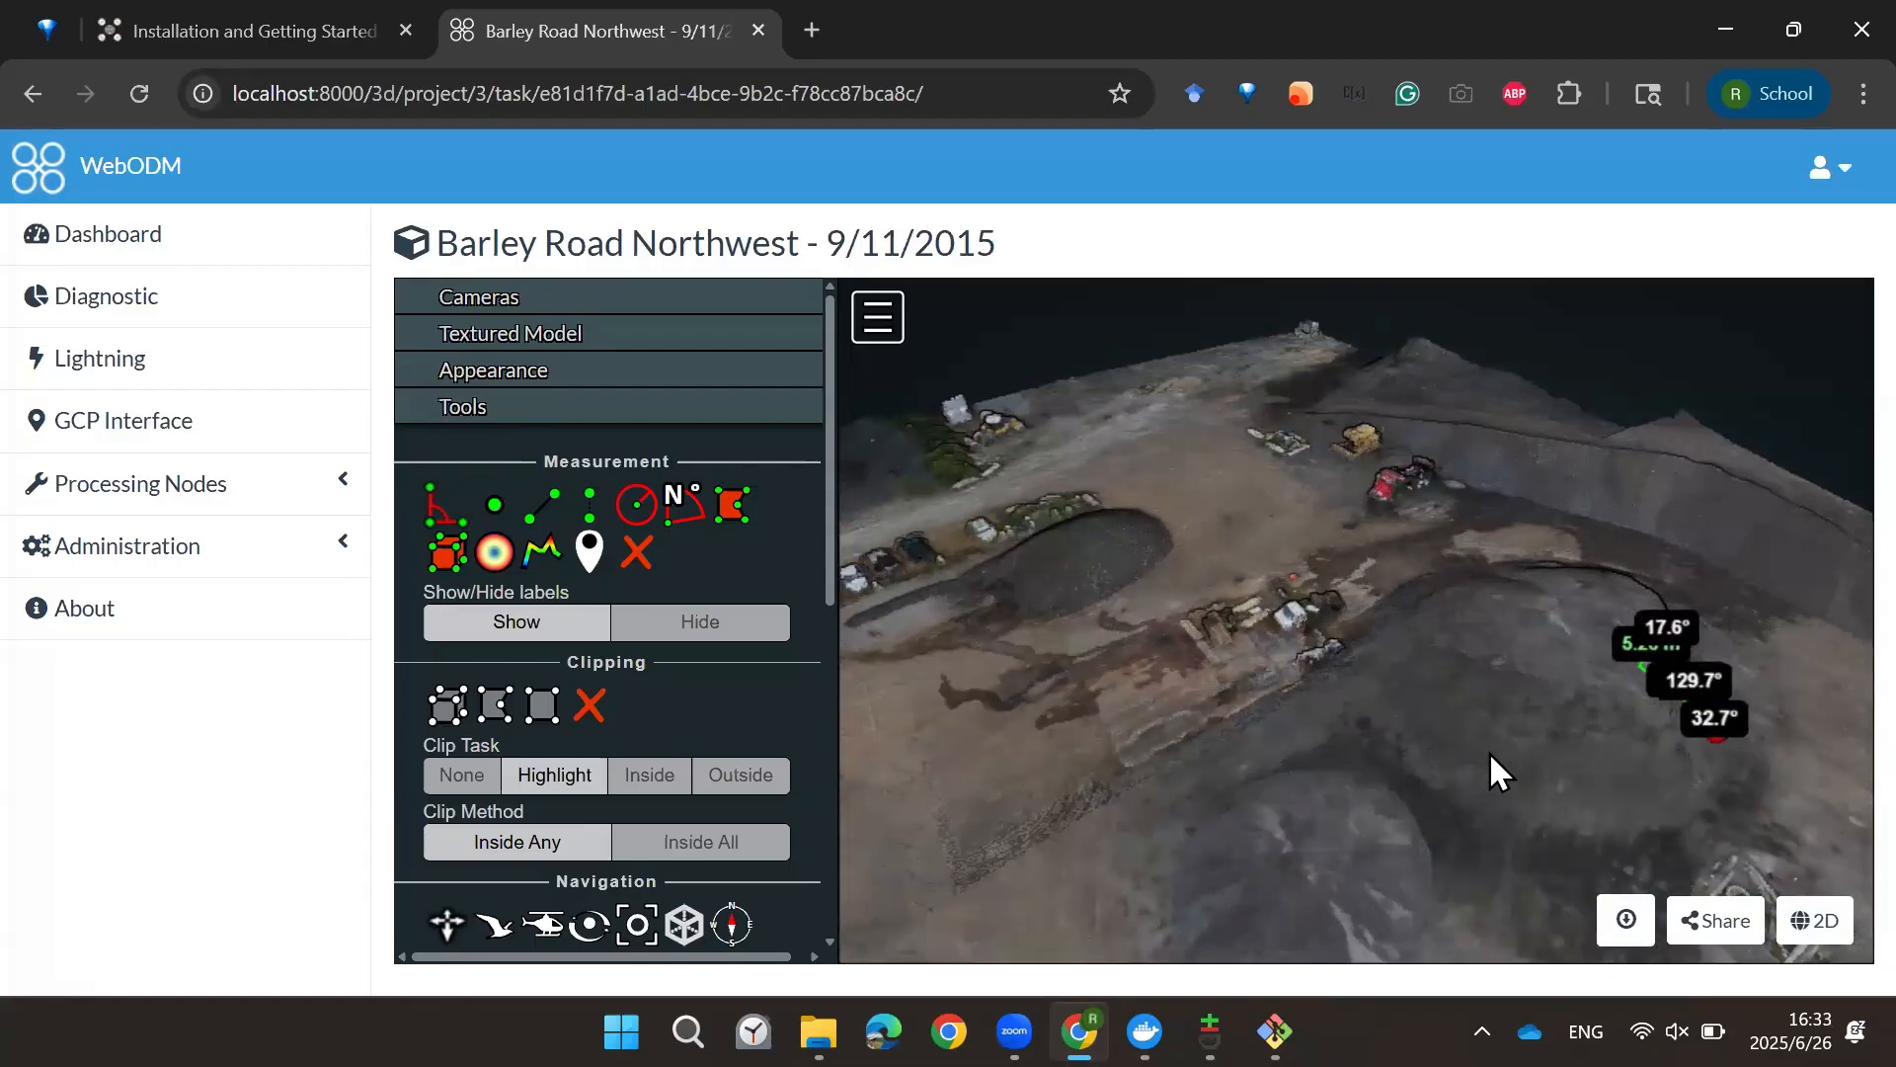
{"action": "left_click_drag", "start_coordinate": [1406, 762], "coordinate": [1522, 745]}
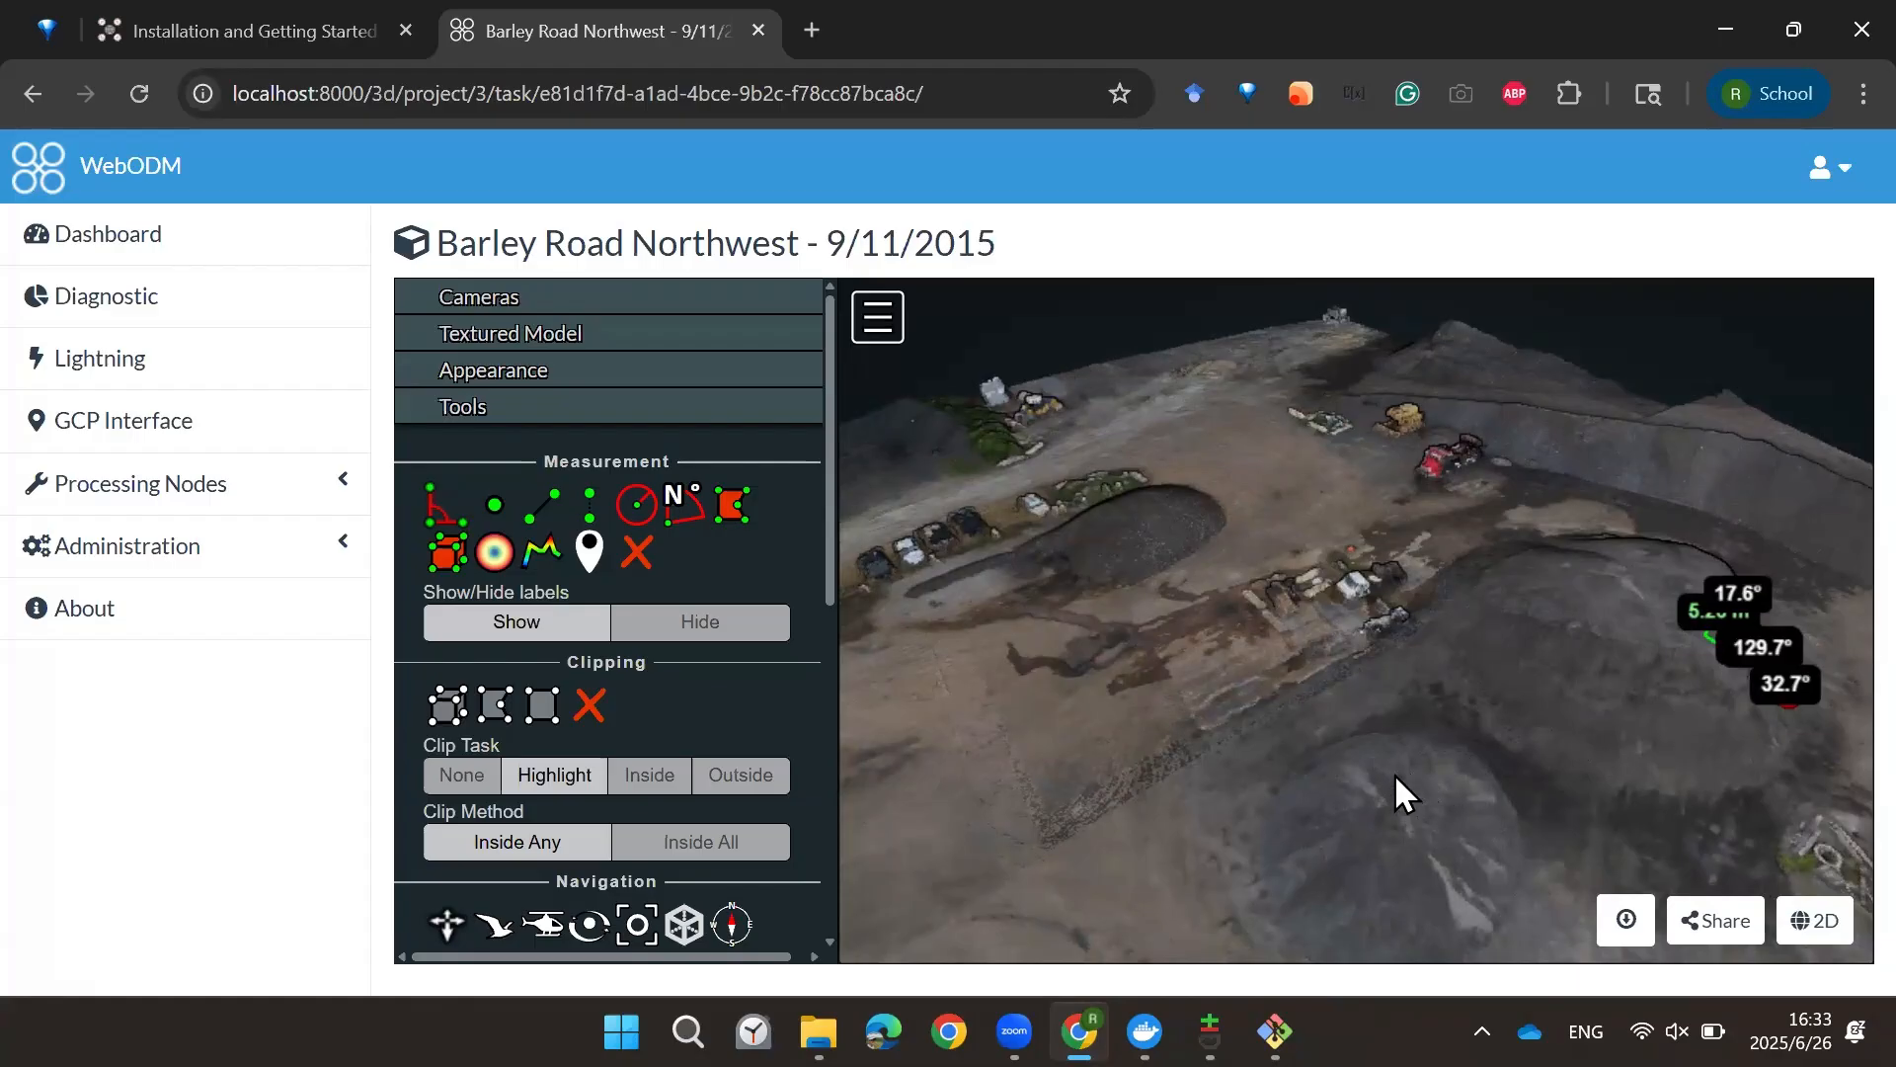
{"action": "left_click_drag", "start_coordinate": [1377, 750], "coordinate": [1373, 636]}
{"action": "scroll", "coordinate": [1375, 640], "scroll_direction": "up", "scroll_amount": 5}
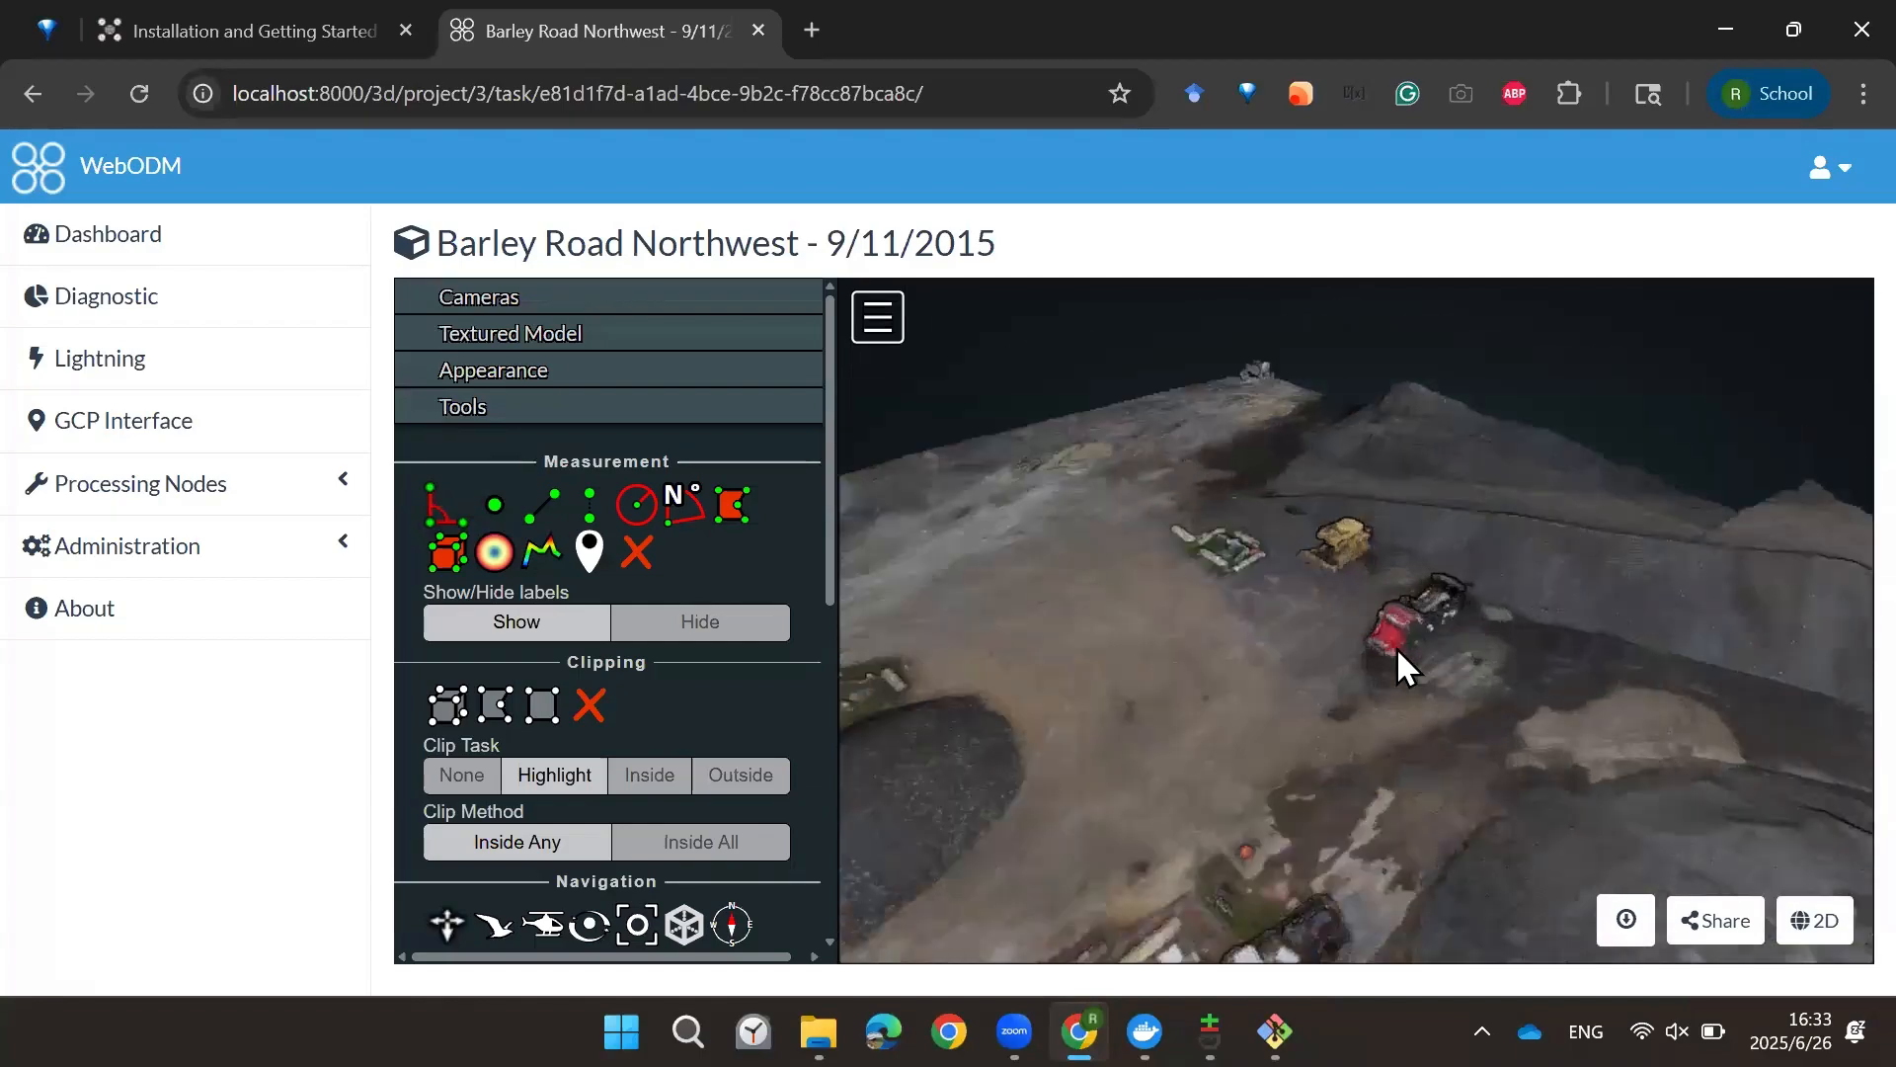
{"action": "scroll", "coordinate": [1422, 691], "scroll_direction": "up", "scroll_amount": 2}
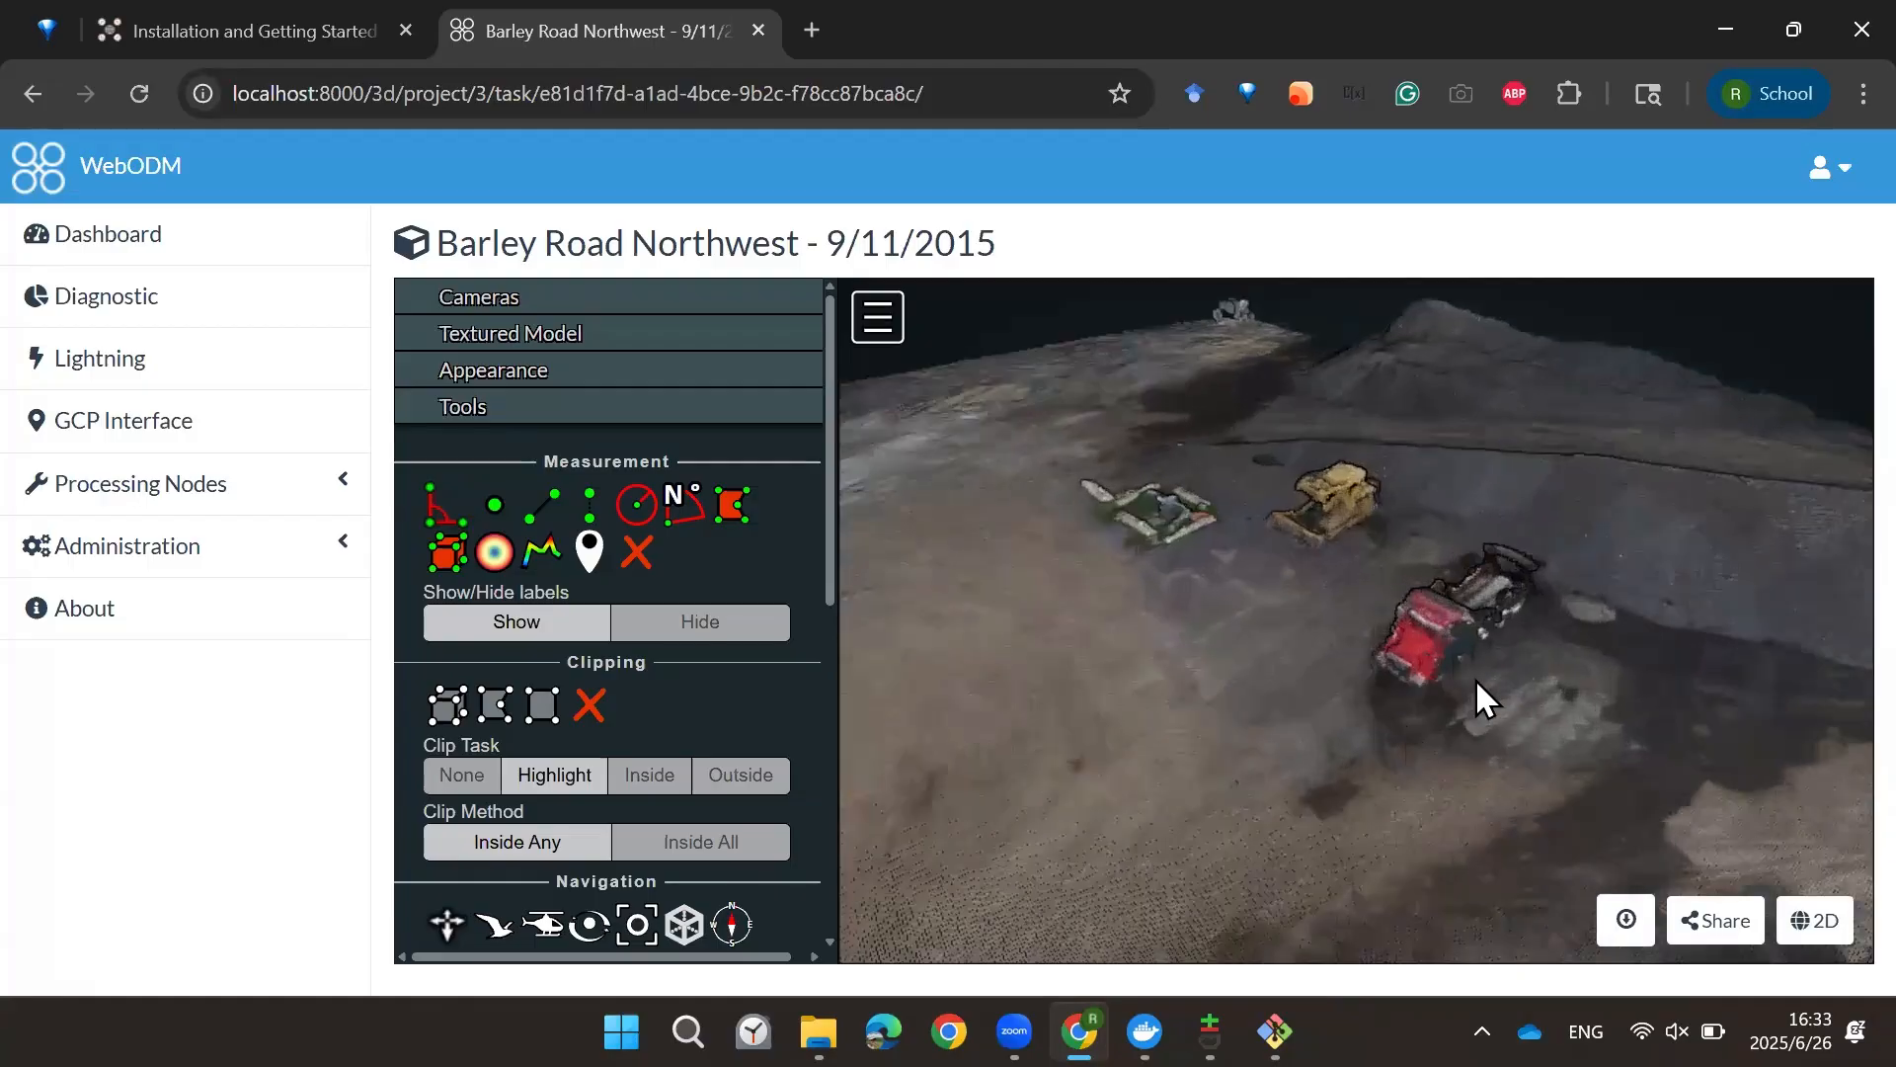
{"action": "left_click_drag", "start_coordinate": [1461, 697], "coordinate": [1564, 642]}
Step: Show the camera positions above the 3D model and zoom out to see them
{"action": "left_click_drag", "start_coordinate": [1386, 688], "coordinate": [1091, 573]}
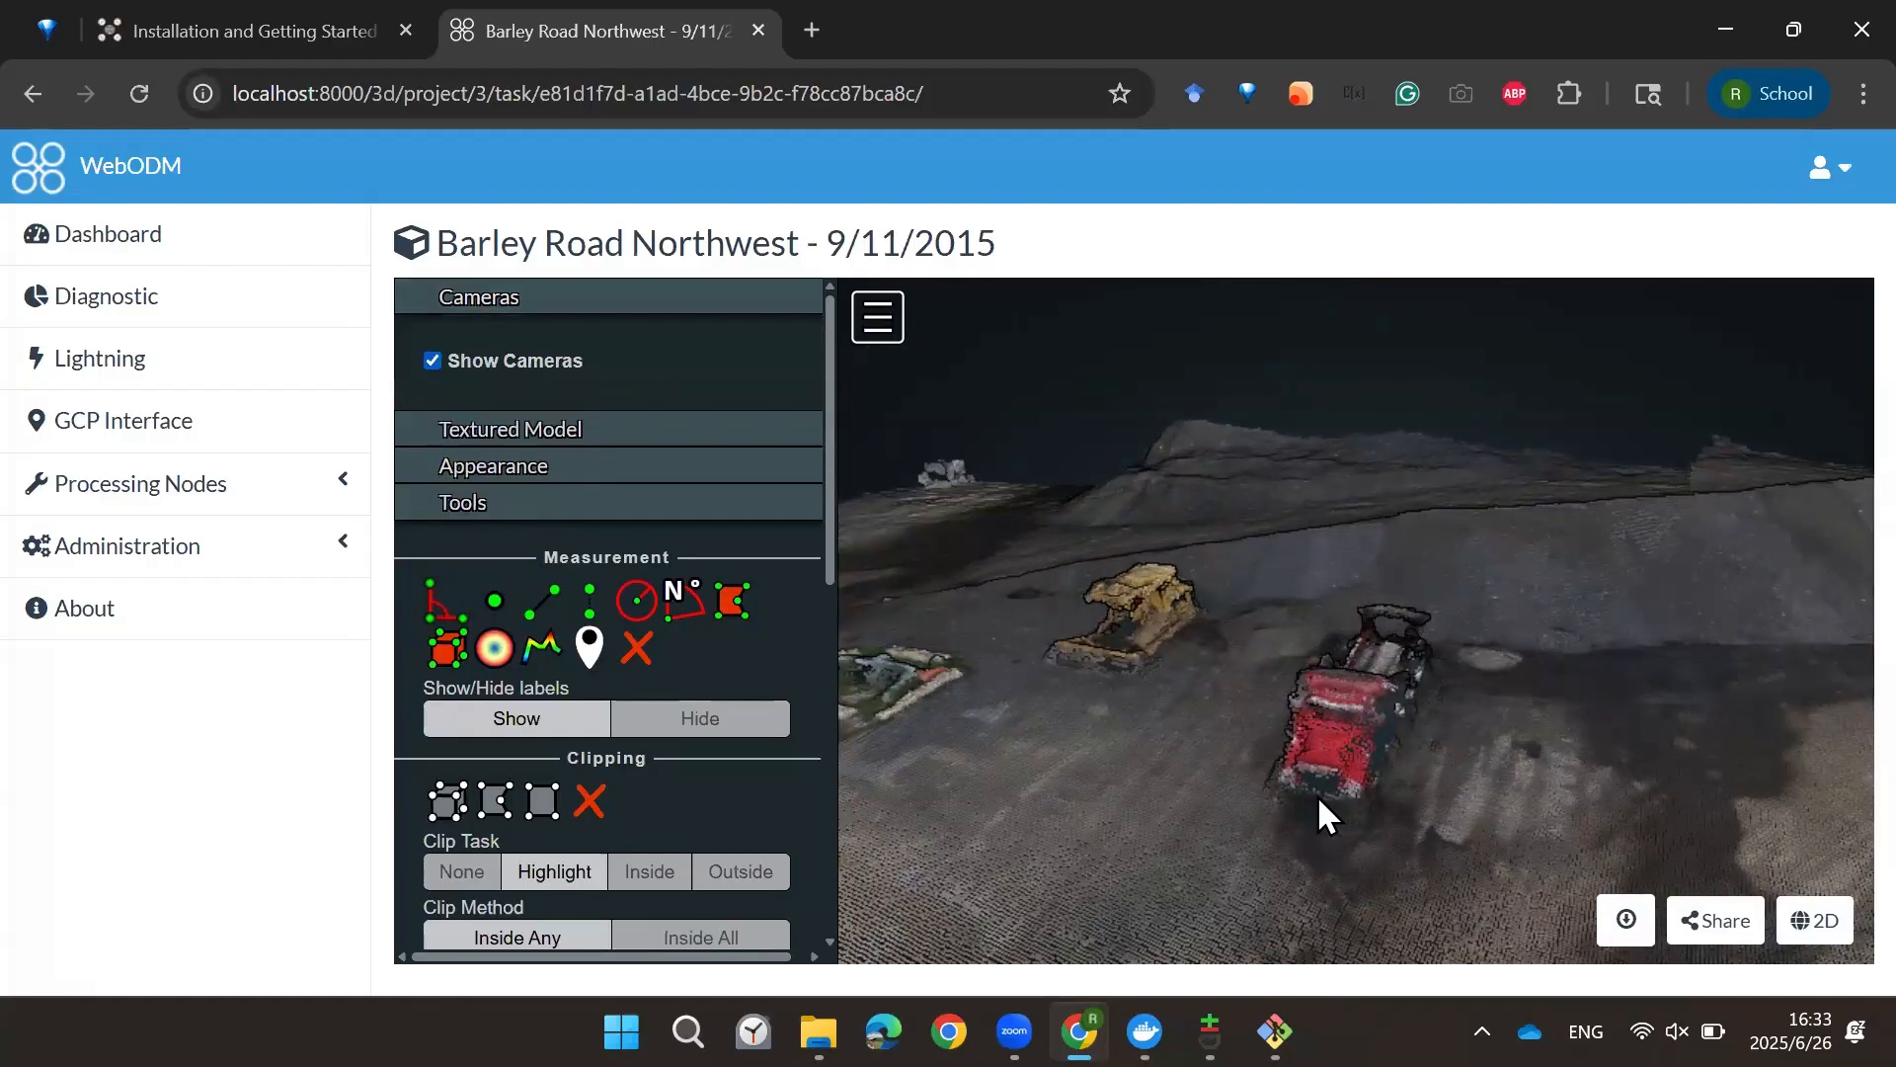
{"action": "scroll", "coordinate": [1300, 785], "scroll_direction": "down", "scroll_amount": 4}
{"action": "scroll", "coordinate": [1336, 767], "scroll_direction": "up", "scroll_amount": 1}
{"action": "scroll", "coordinate": [1342, 785], "scroll_direction": "down", "scroll_amount": 3}
{"action": "left_click_drag", "start_coordinate": [1377, 798], "coordinate": [1391, 780]}
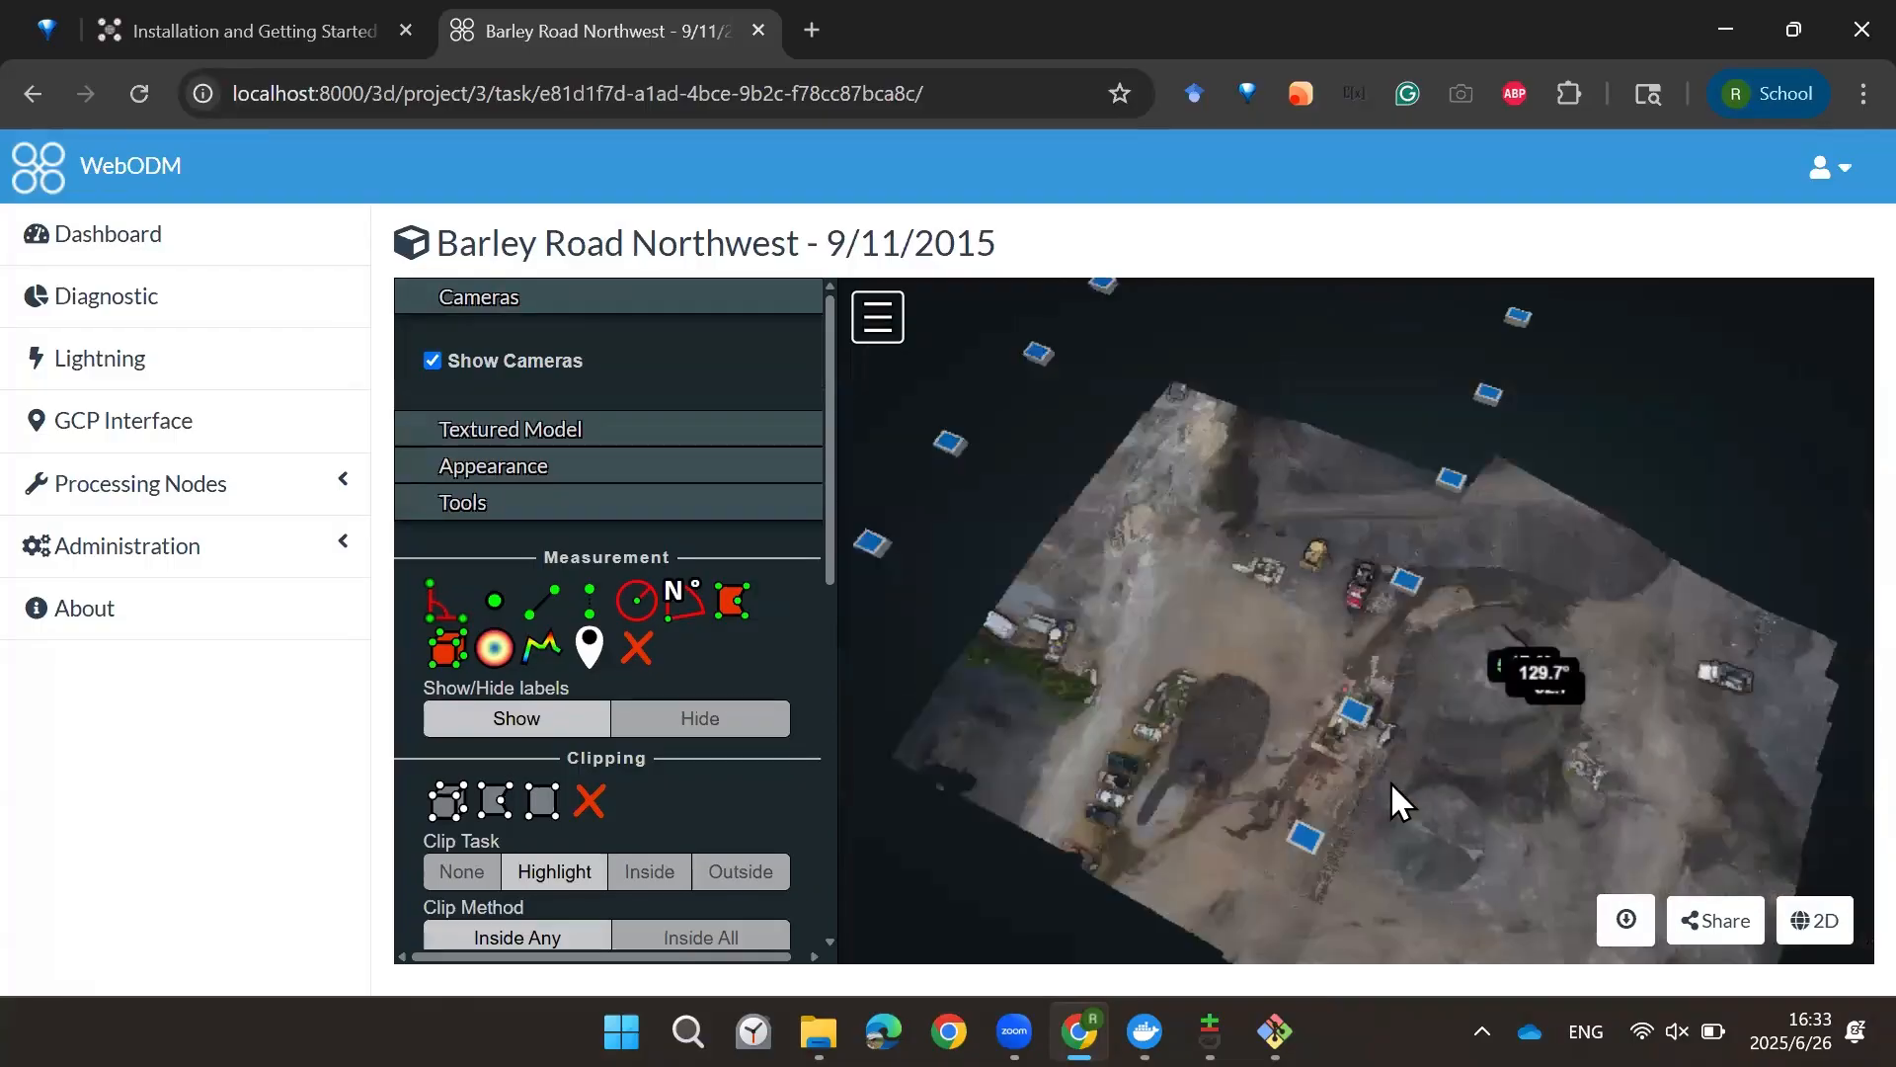
Step: Hide the cameras, show the textured model, and zoom in on the red truck
{"action": "left_click", "coordinate": [432, 359]}
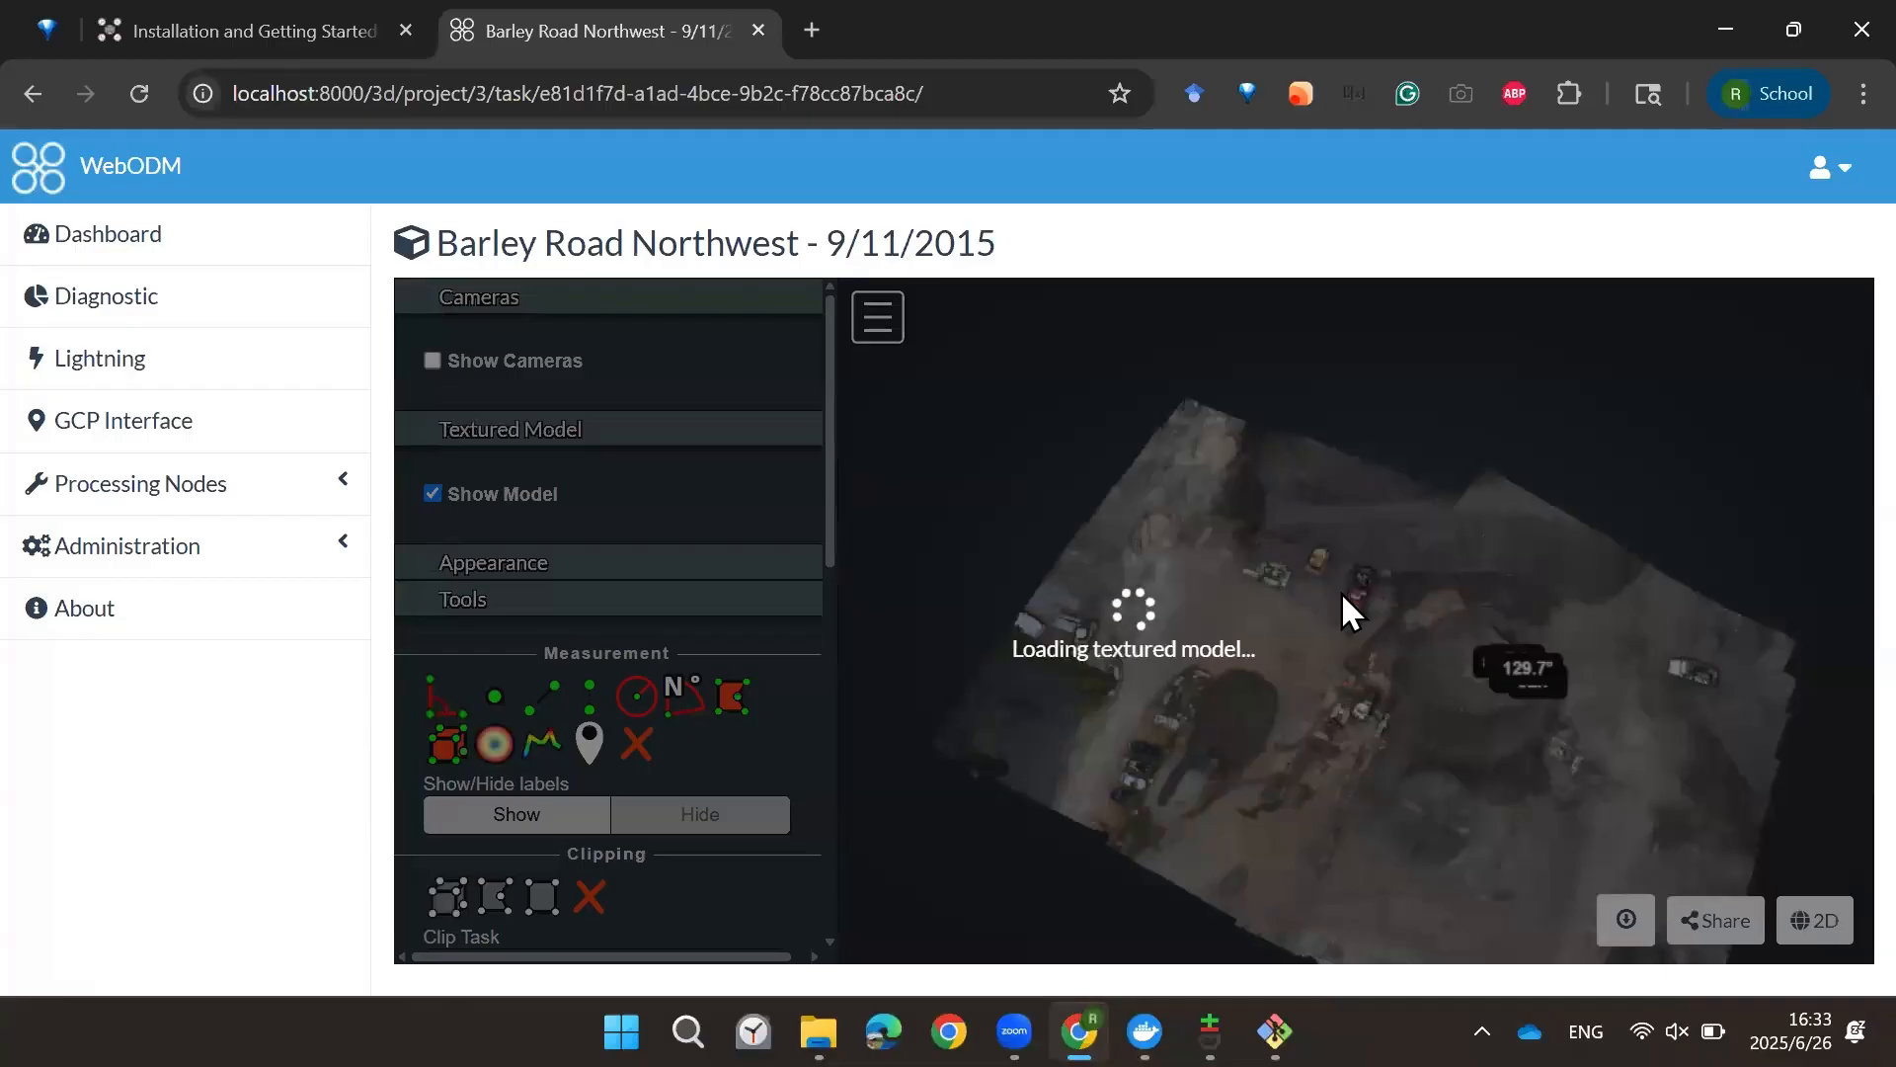
{"action": "scroll", "coordinate": [1372, 559], "scroll_direction": "up", "scroll_amount": 5}
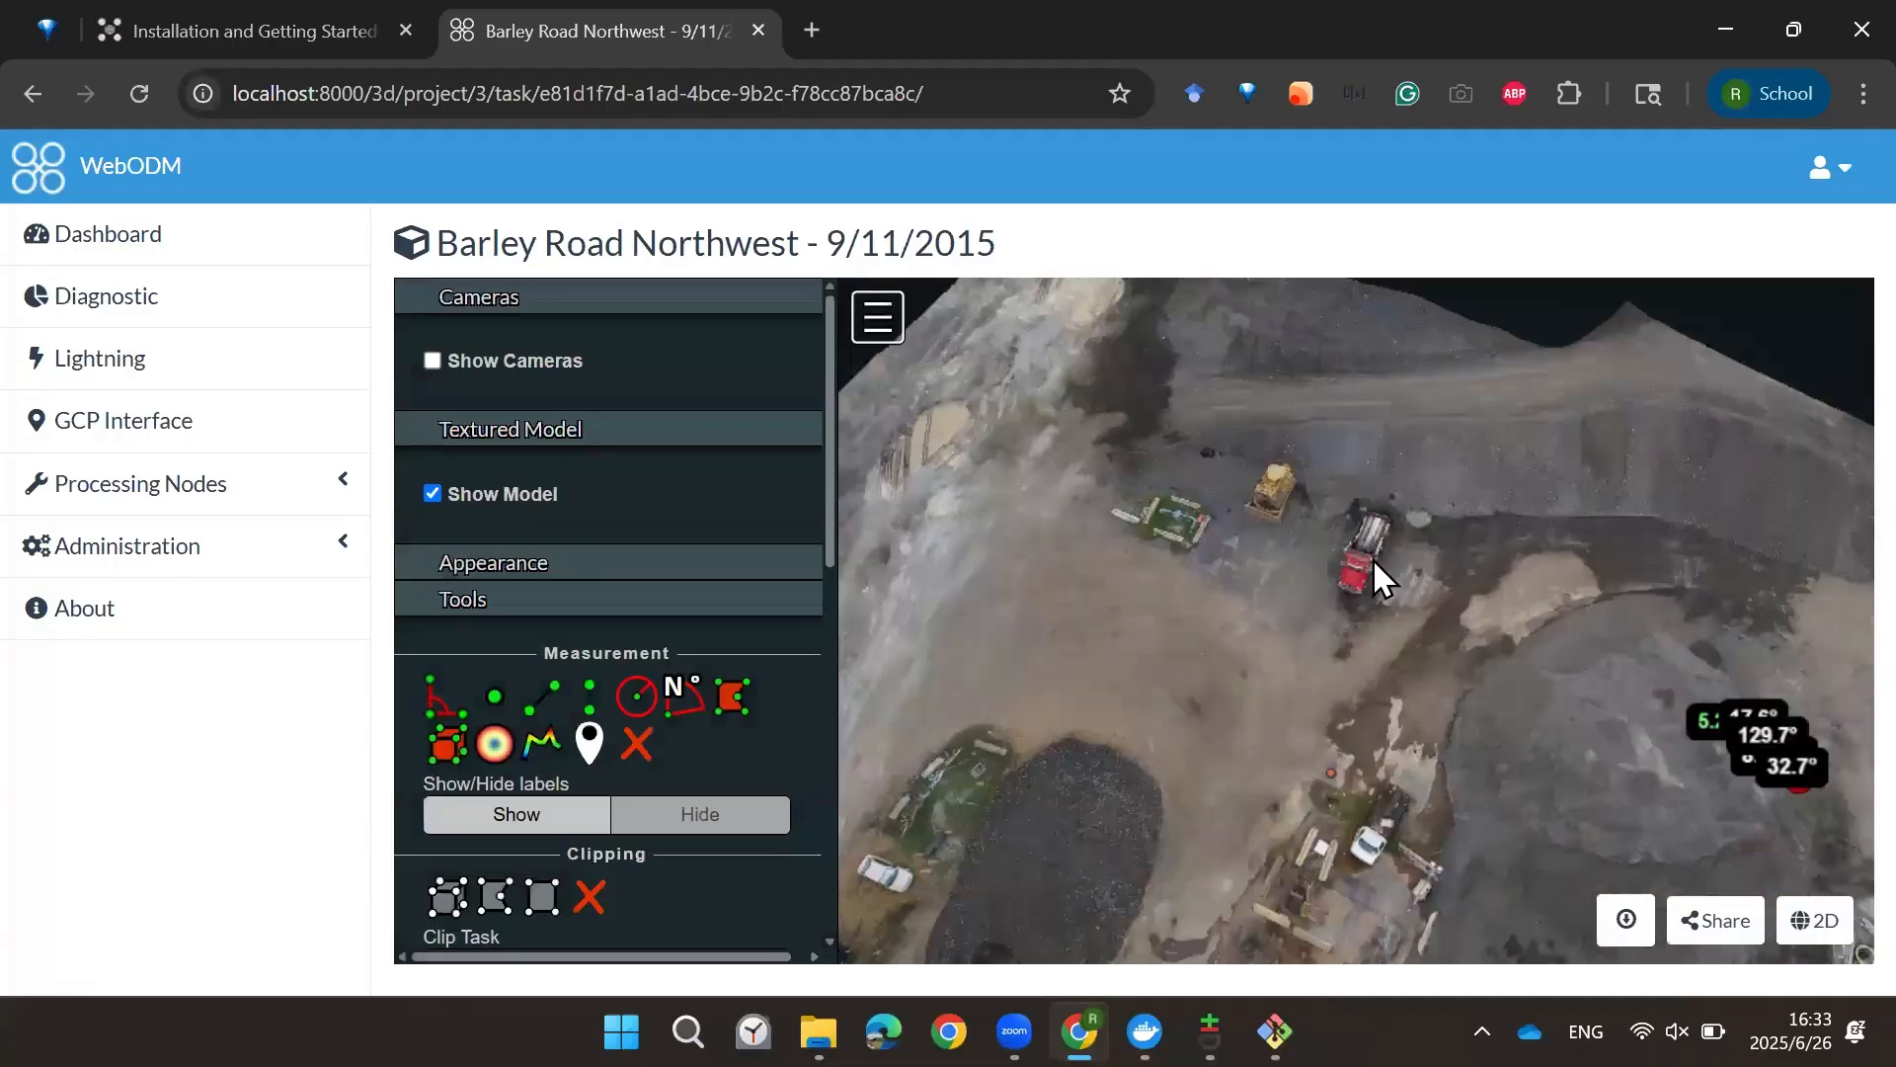
{"action": "scroll", "coordinate": [1372, 484], "scroll_direction": "up", "scroll_amount": 2}
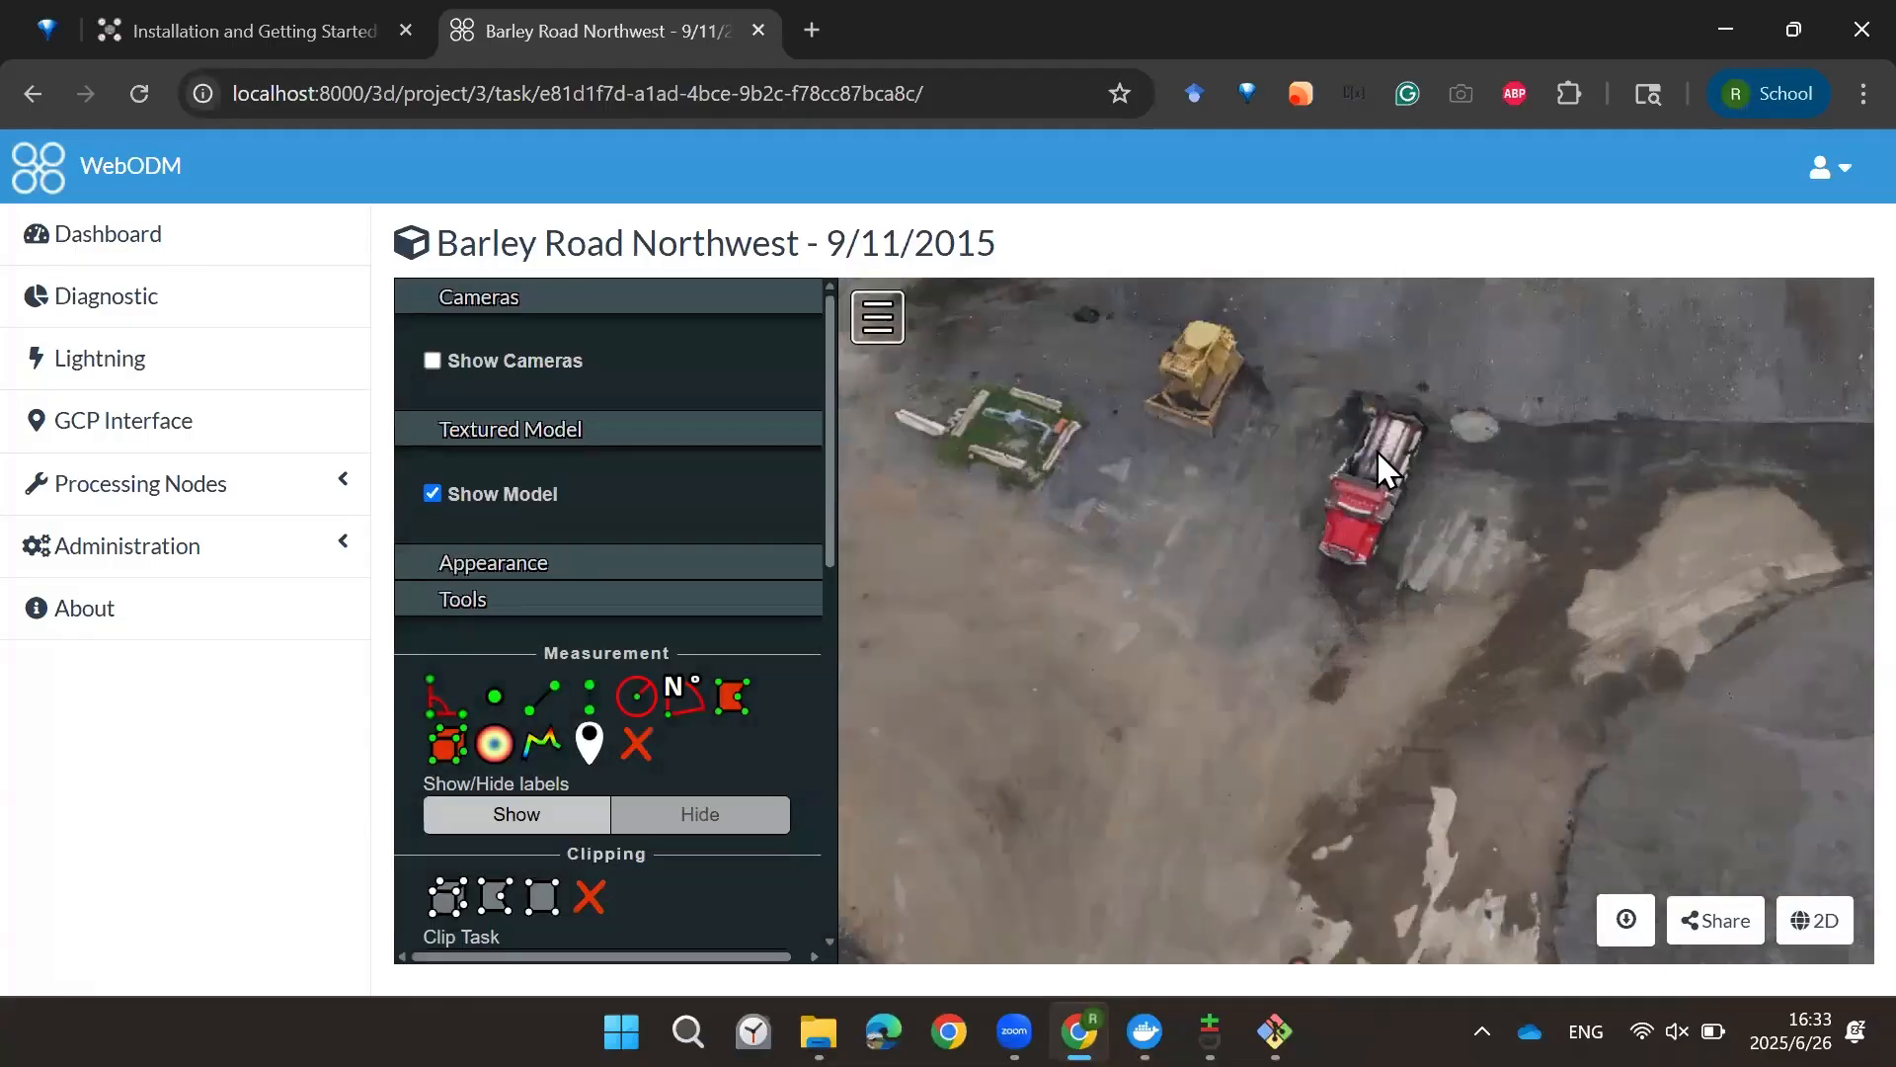
{"action": "scroll", "coordinate": [1353, 501], "scroll_direction": "up", "scroll_amount": 2}
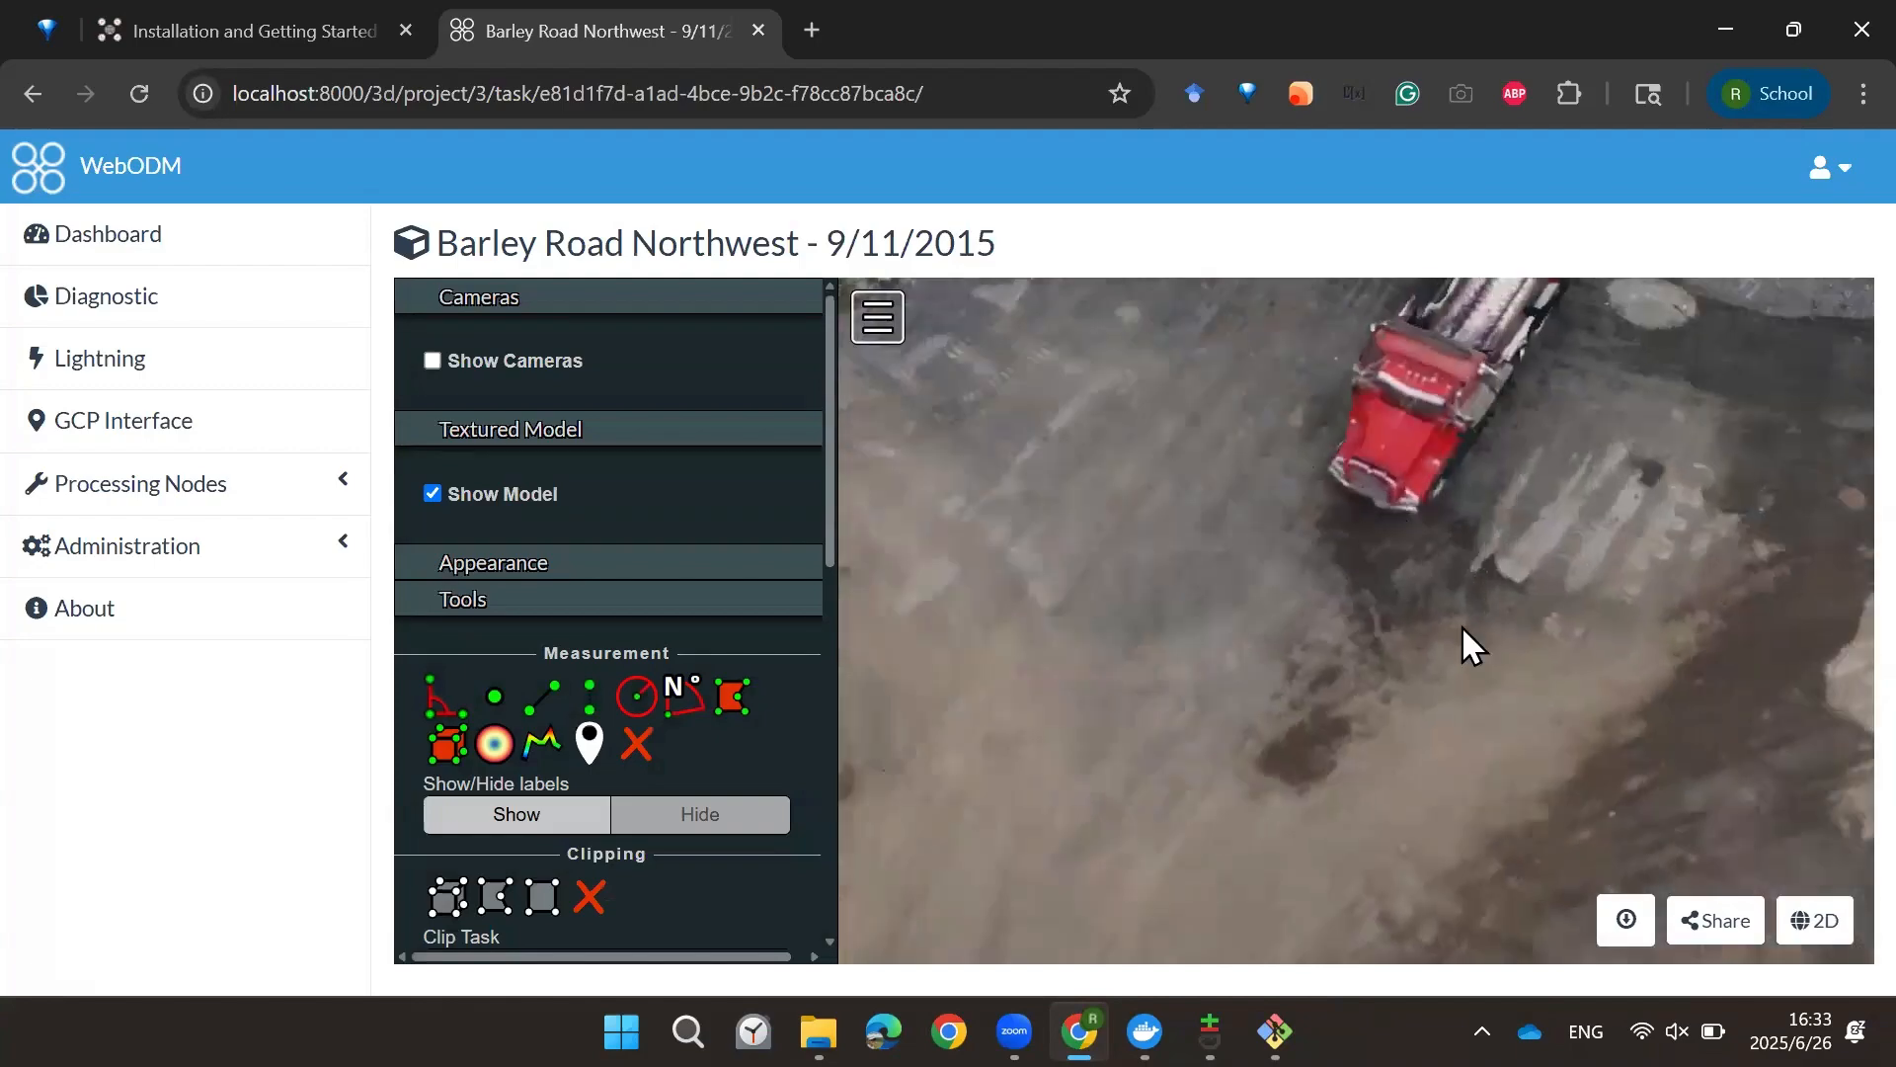
{"action": "scroll", "coordinate": [1481, 667], "scroll_direction": "down", "scroll_amount": 5}
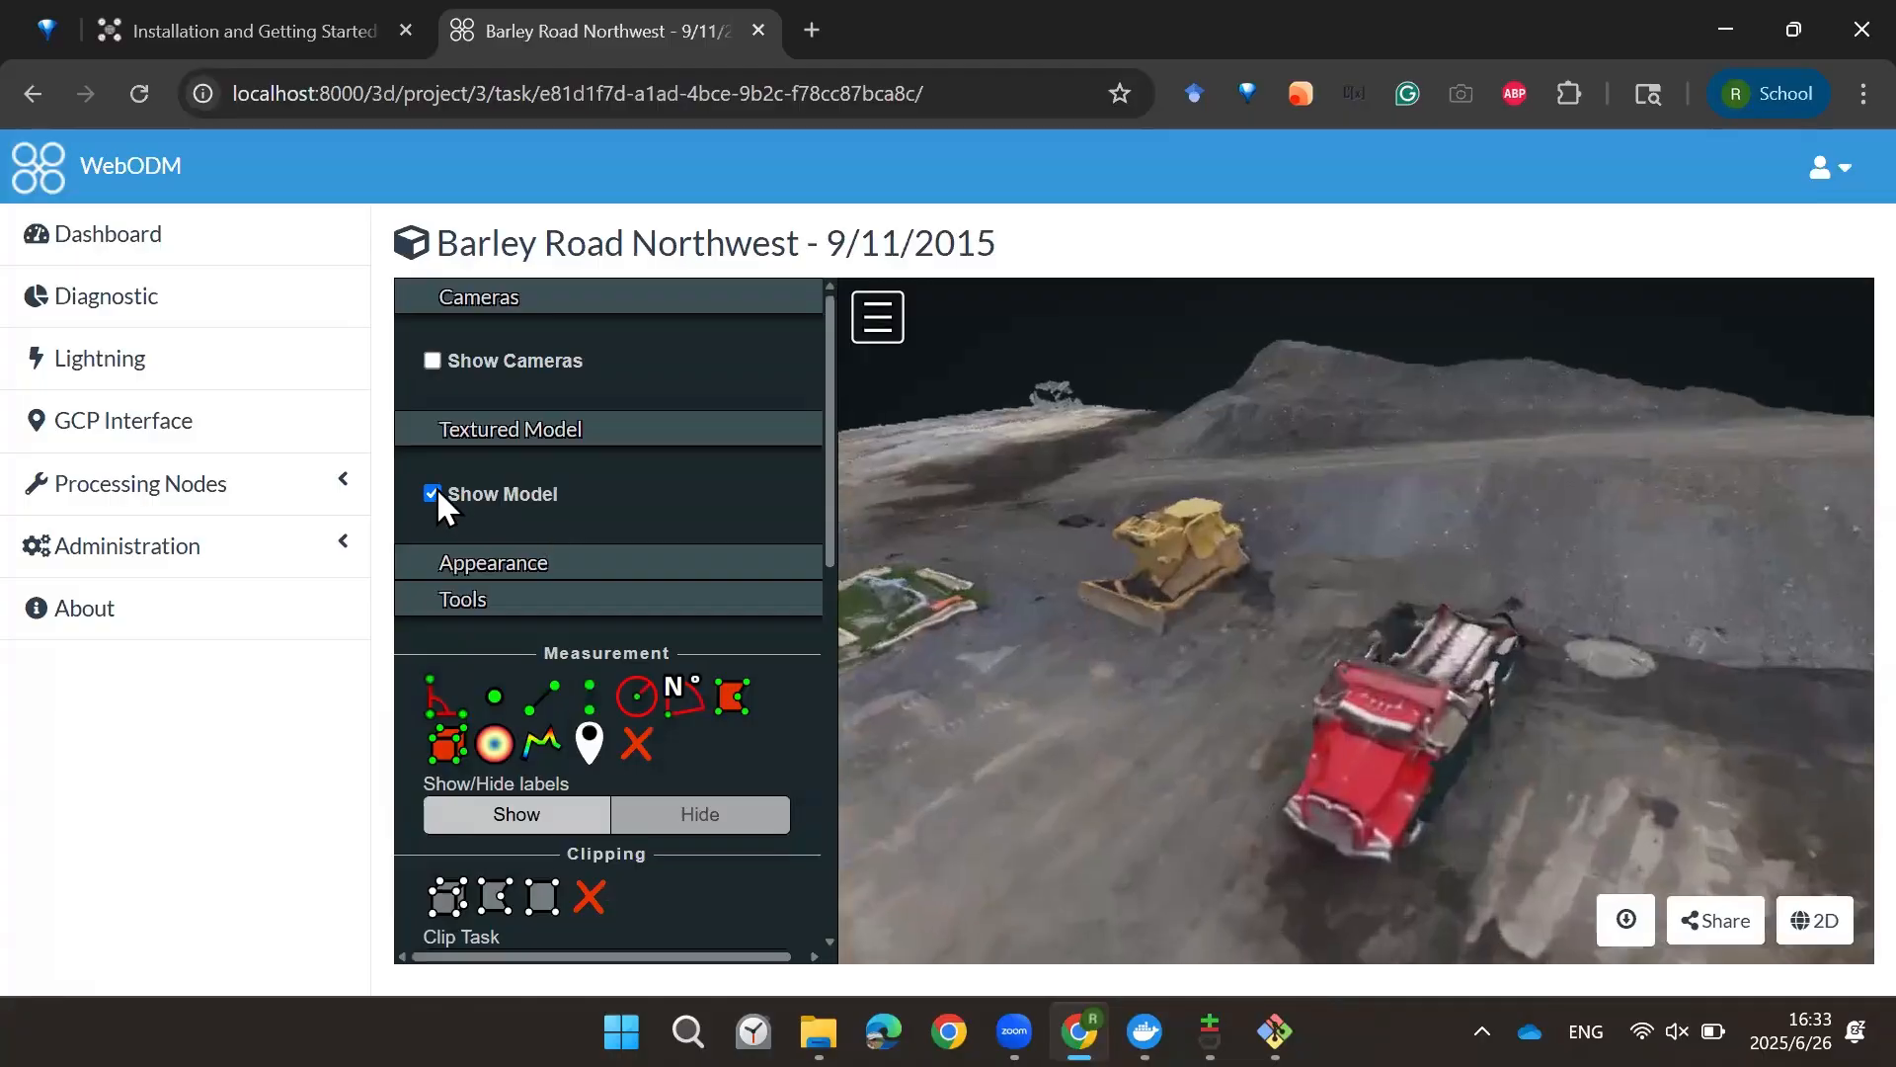
Step: Turn off the textured model to view the point cloud and orbit toward the measured stockpile
{"action": "left_click", "coordinate": [434, 491]}
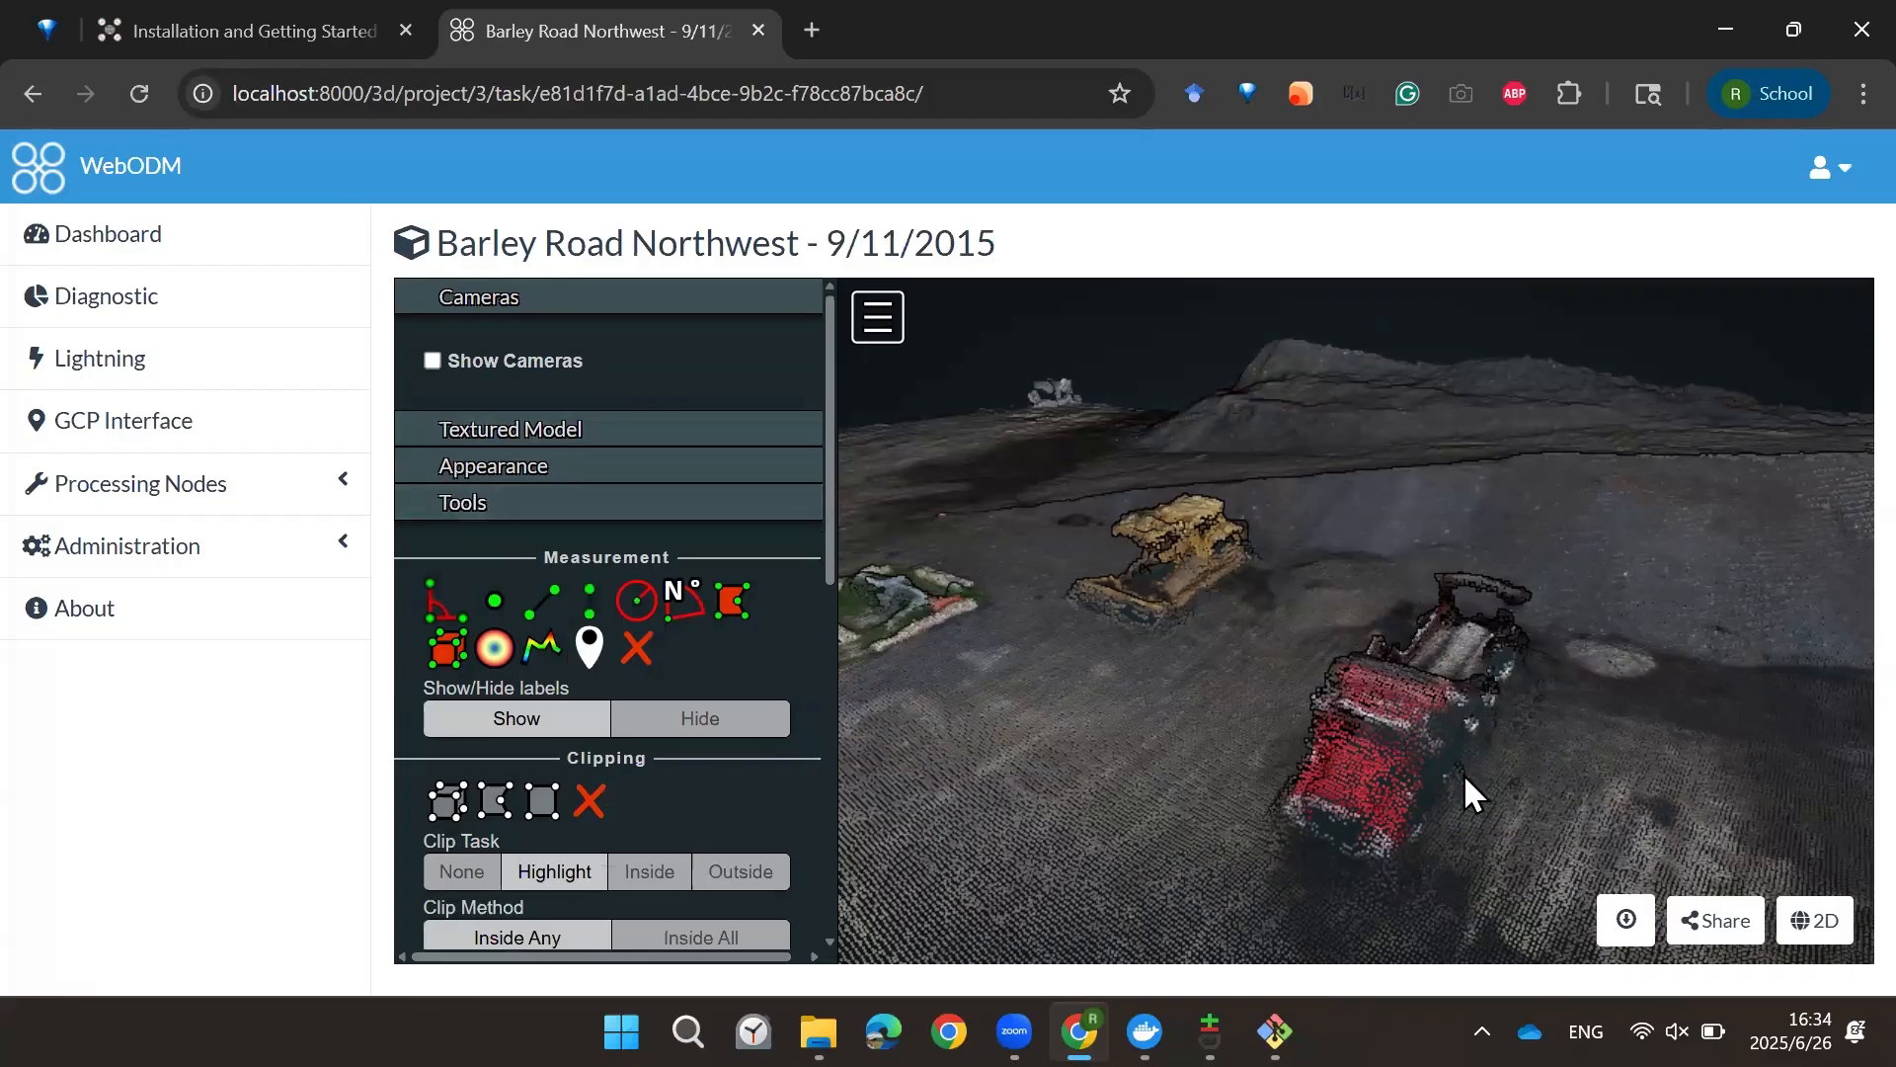
{"action": "left_click_drag", "start_coordinate": [1395, 638], "coordinate": [1237, 601]}
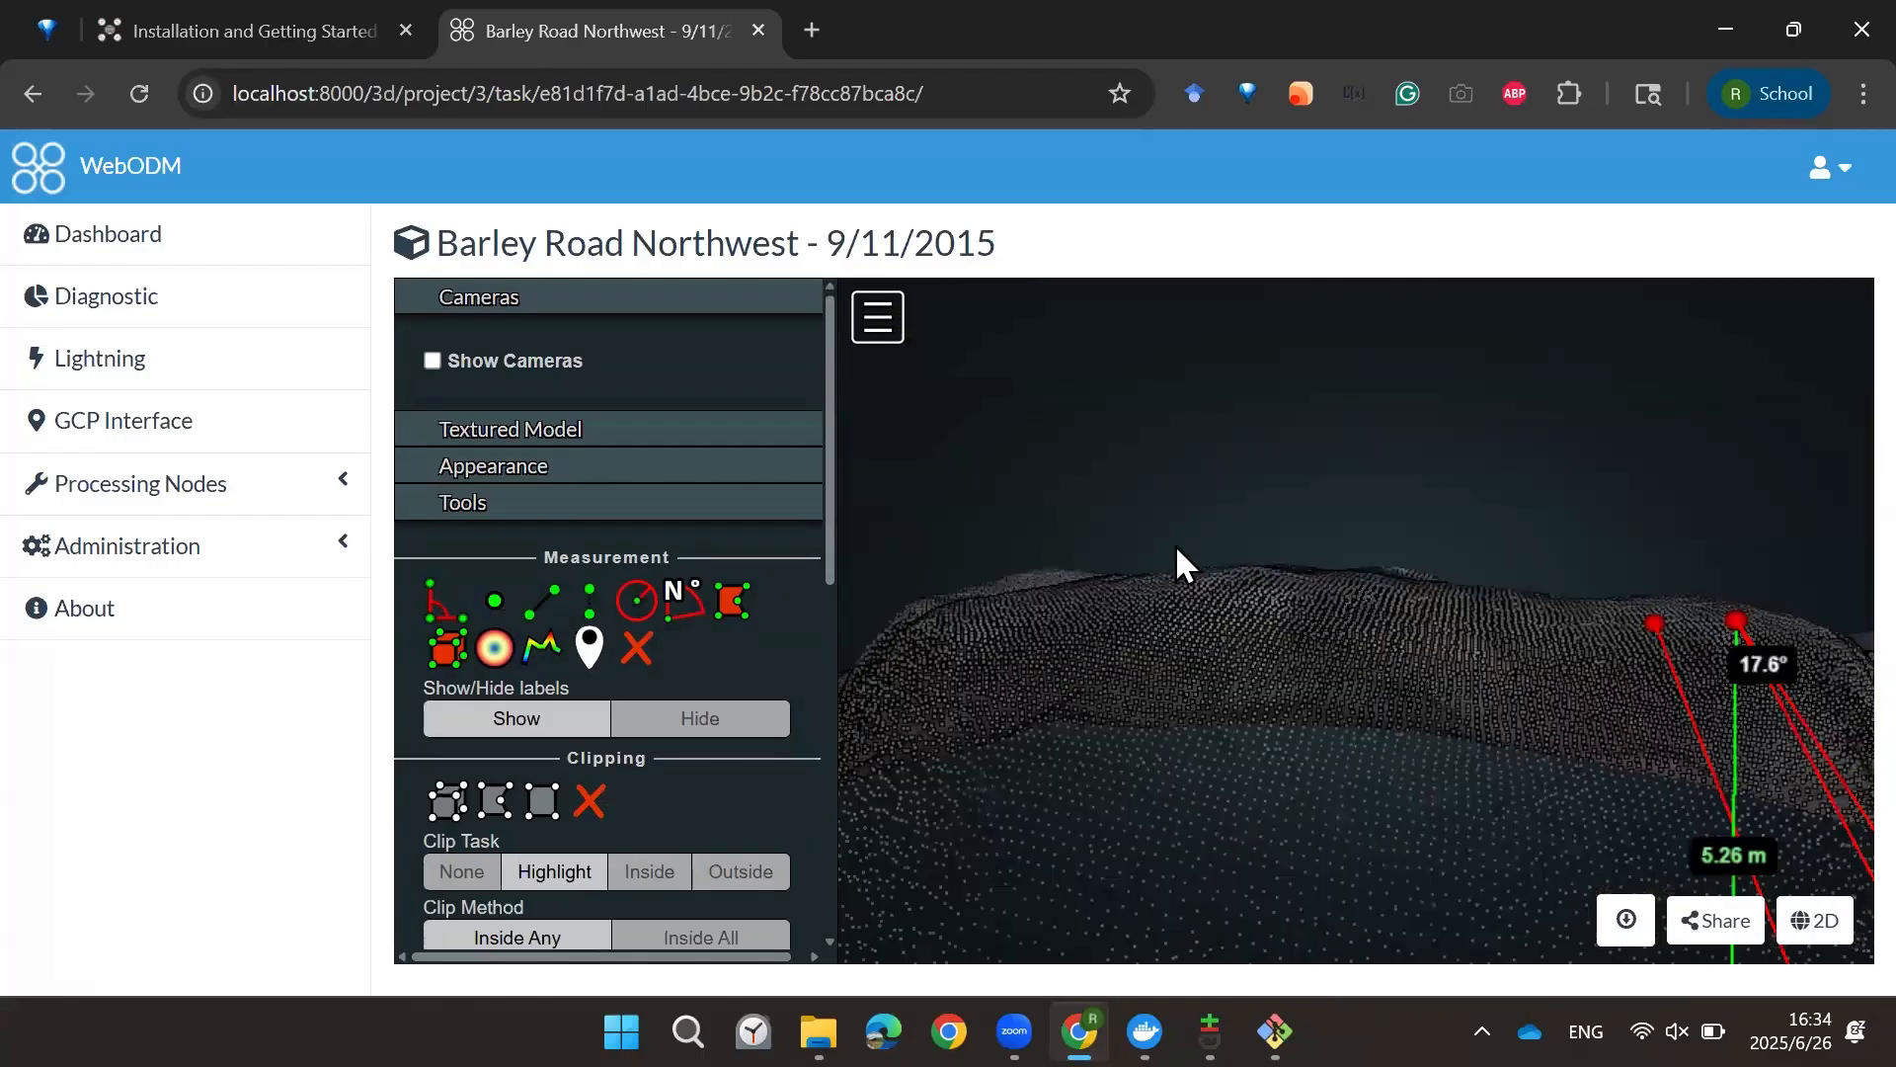
{"action": "left_click_drag", "start_coordinate": [1176, 551], "coordinate": [1210, 654]}
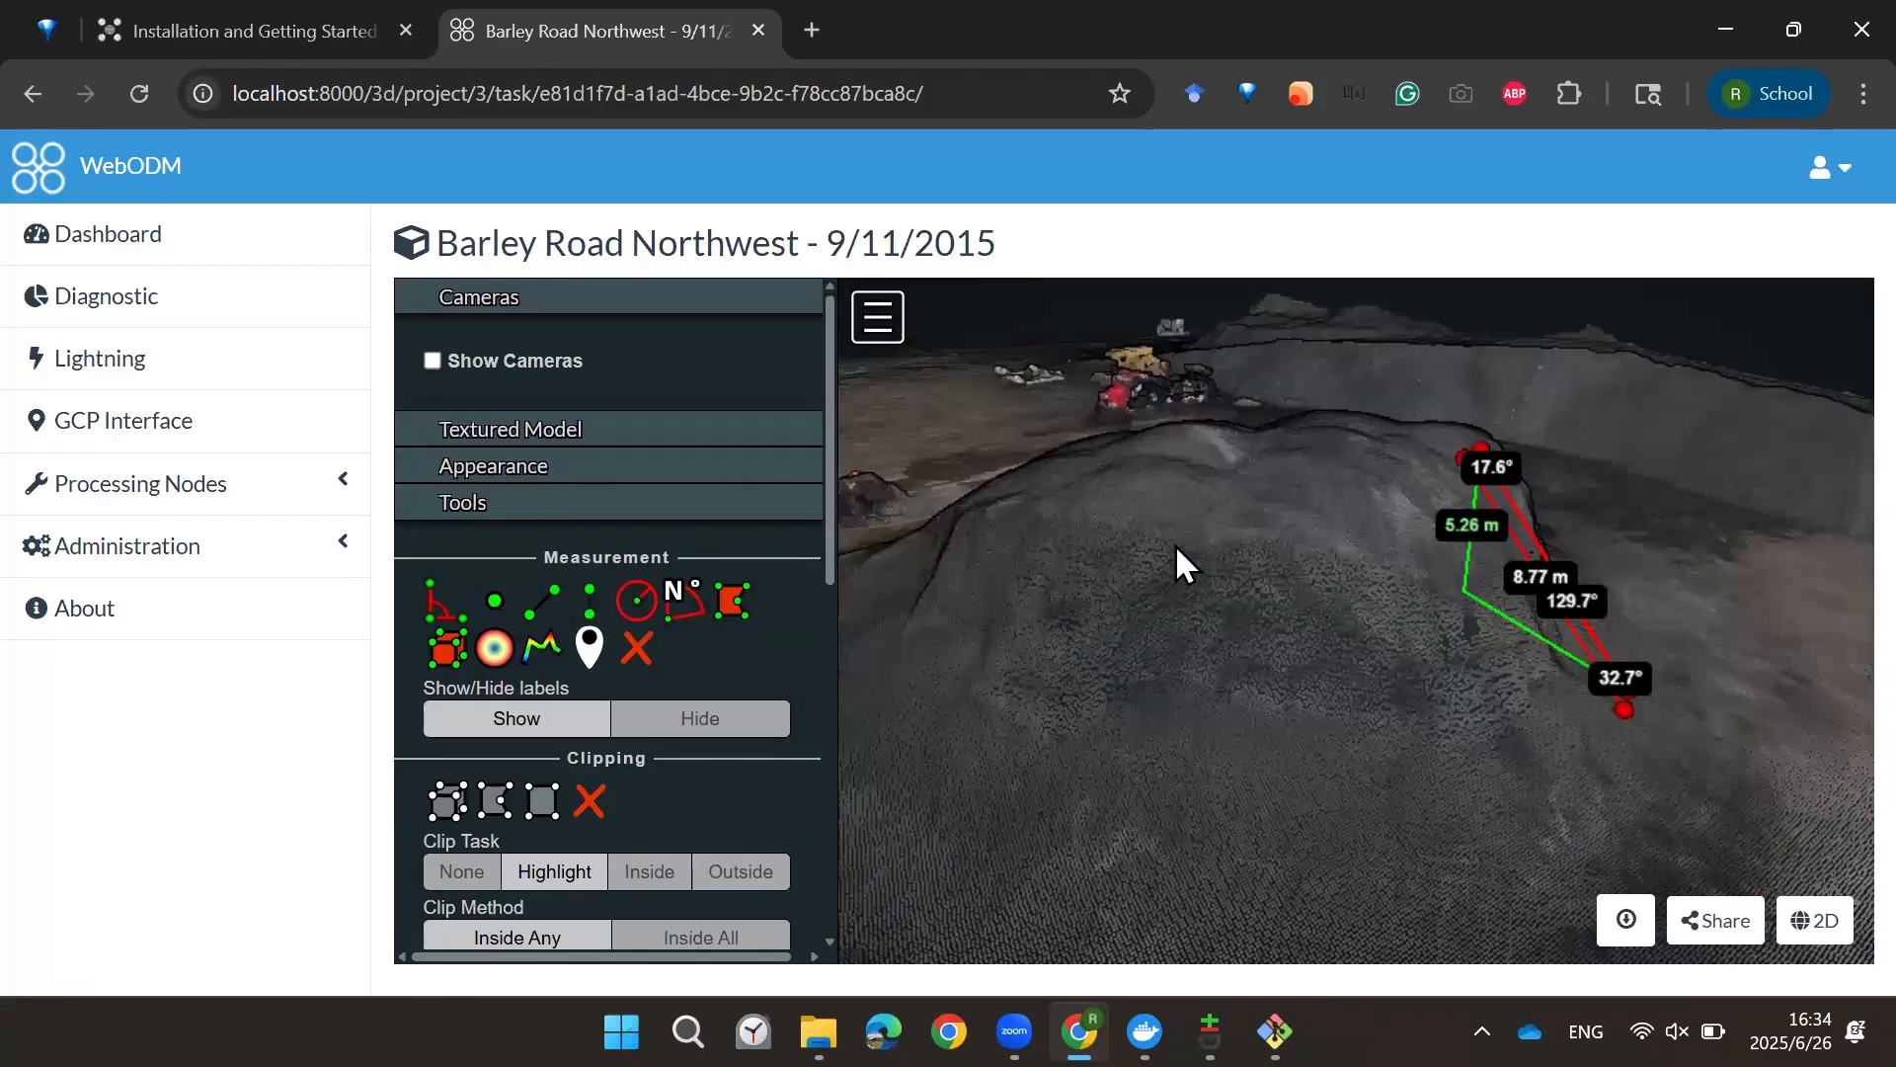
Step: Orbit toward the flat area beside the stockpile and measure a distance across it
{"action": "left_click_drag", "start_coordinate": [1329, 688], "coordinate": [1076, 739]}
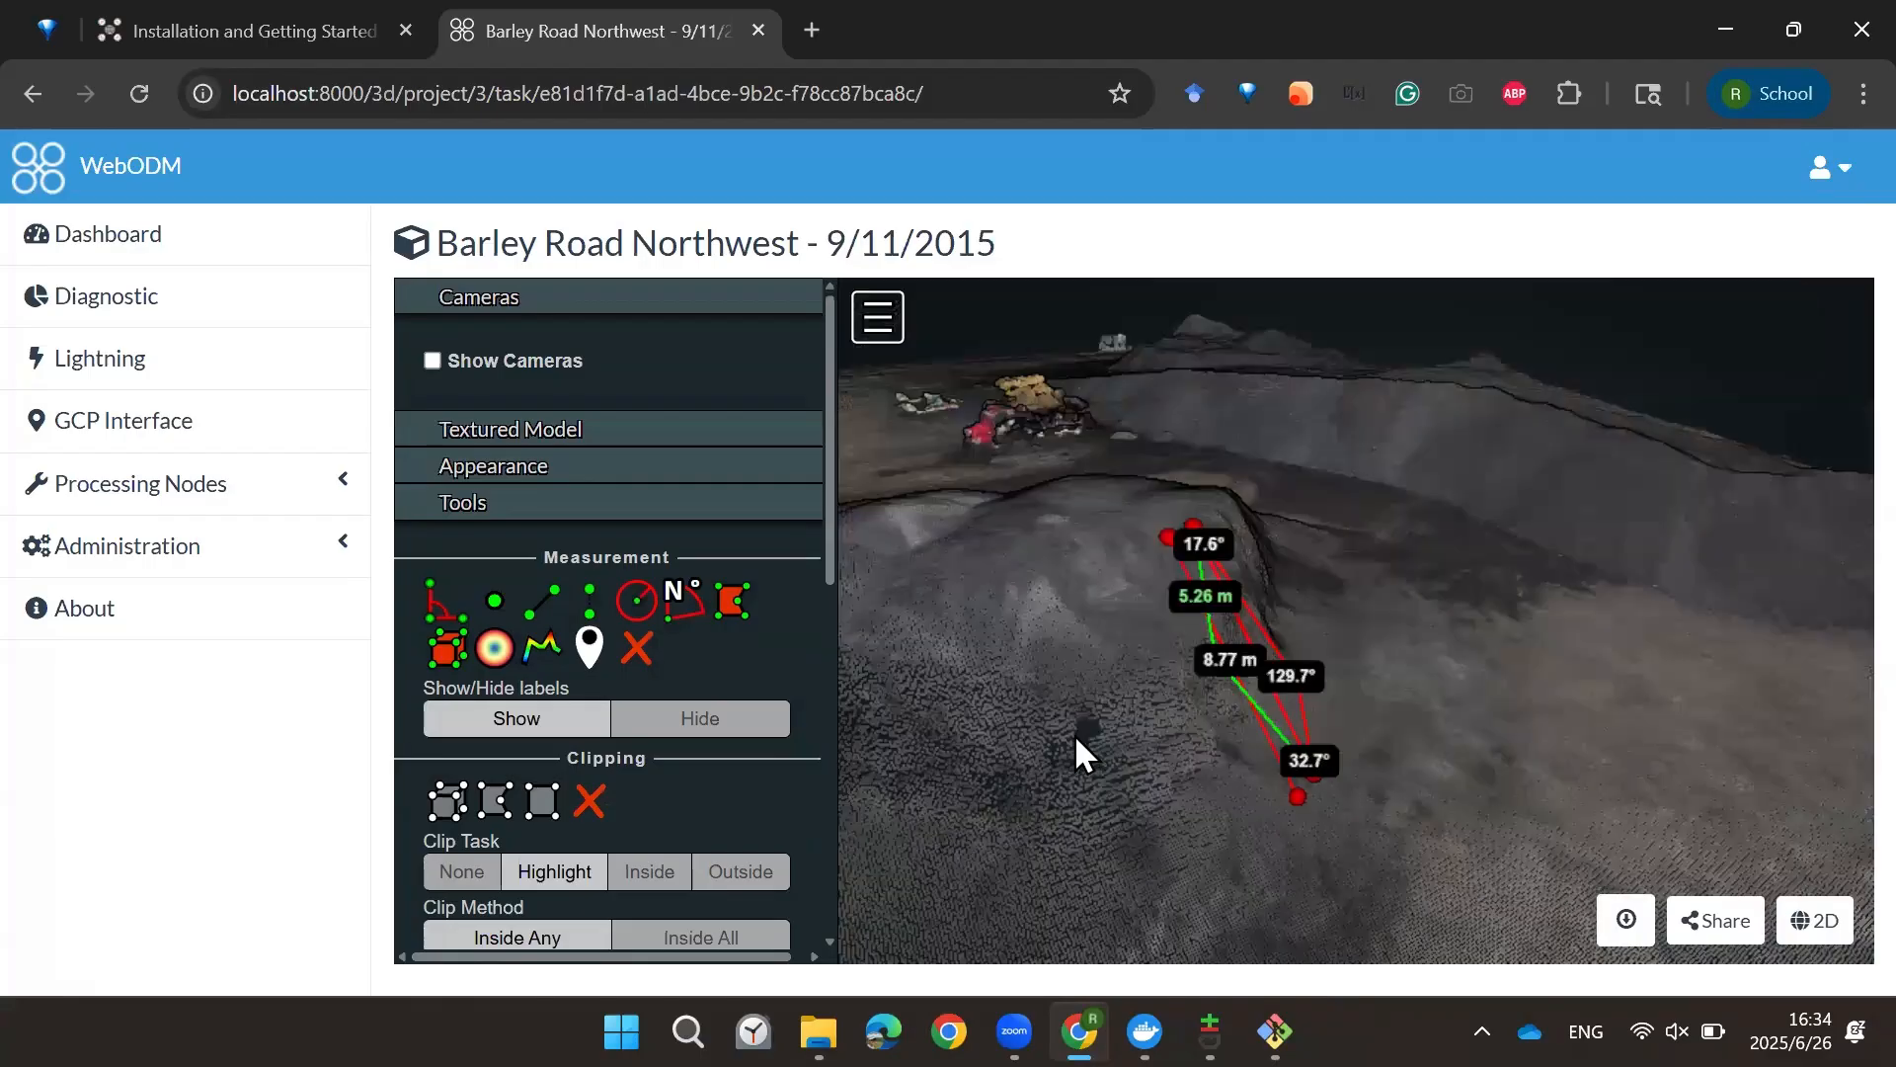
{"action": "left_click_drag", "start_coordinate": [1169, 686], "coordinate": [1193, 662]}
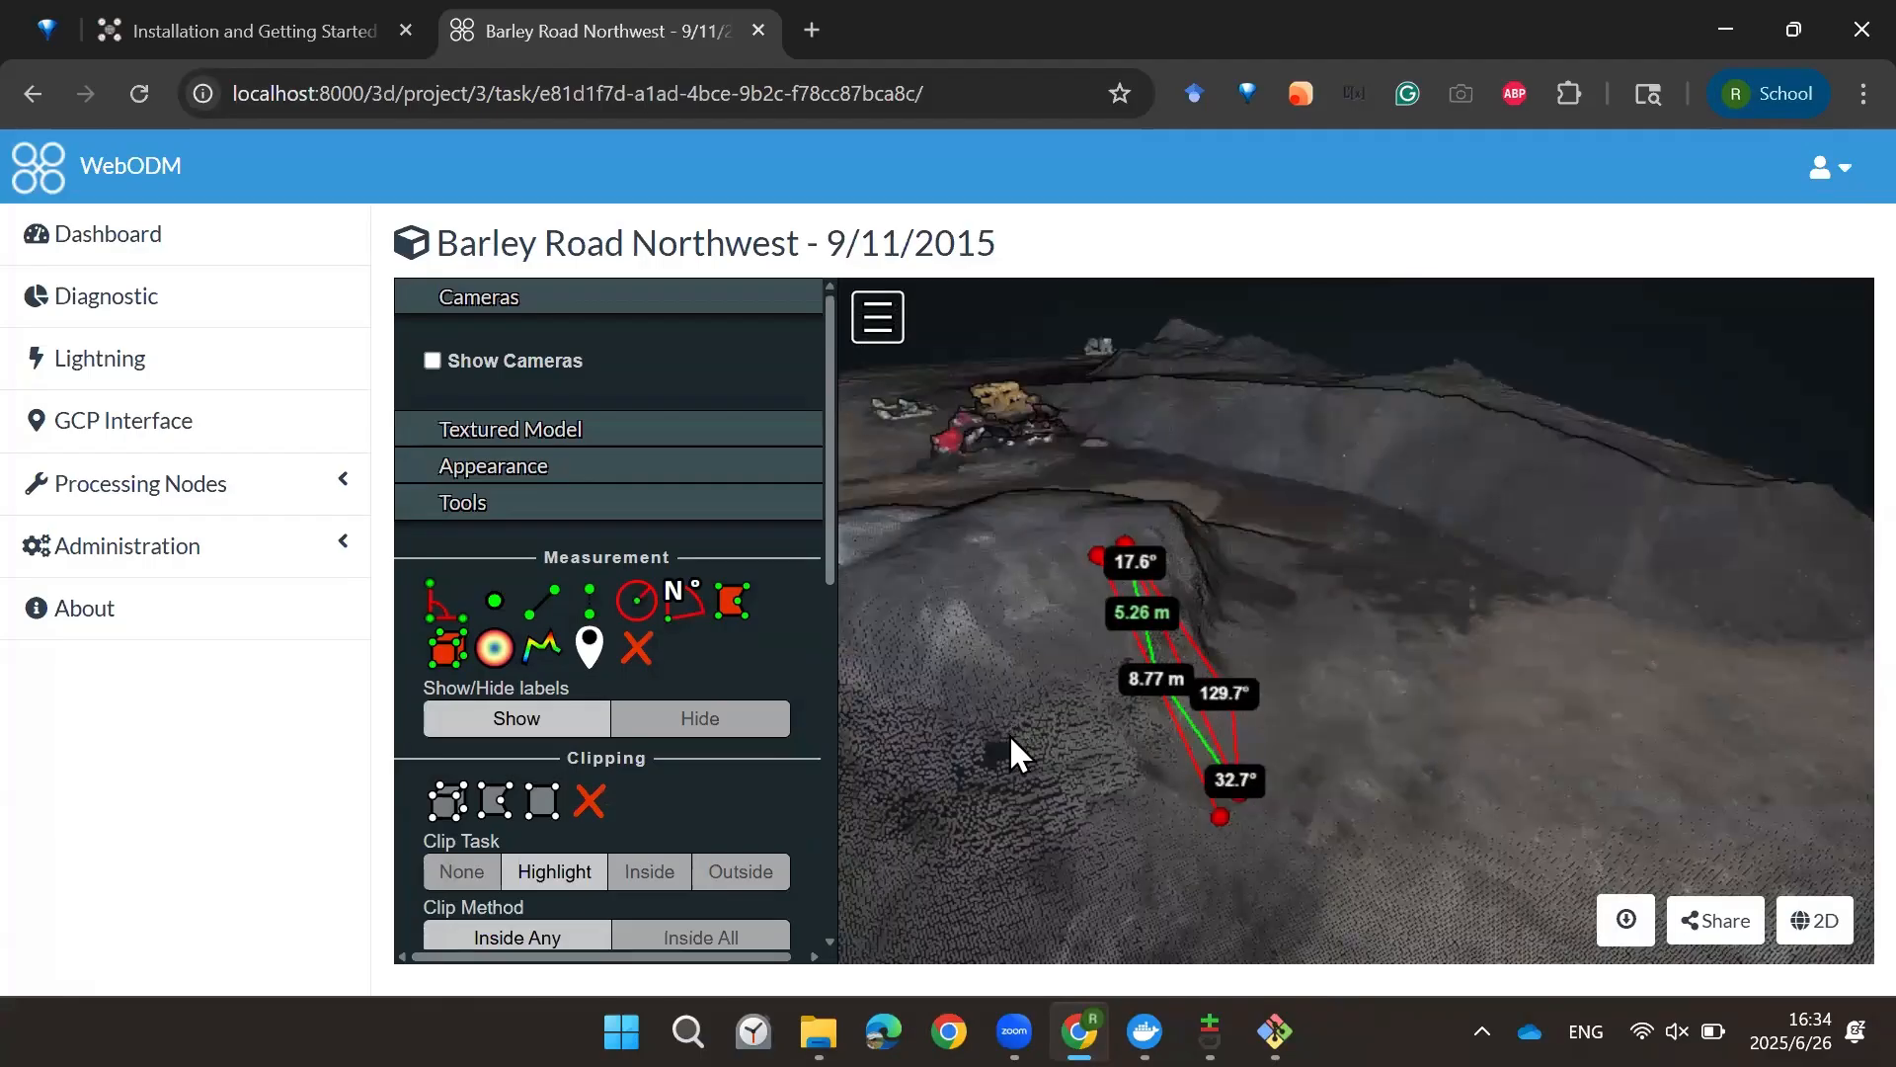
{"action": "left_click_drag", "start_coordinate": [1070, 738], "coordinate": [1389, 567]}
{"action": "scroll", "coordinate": [1205, 613], "scroll_direction": "up", "scroll_amount": 2}
{"action": "scroll", "coordinate": [1373, 582], "scroll_direction": "up", "scroll_amount": 2}
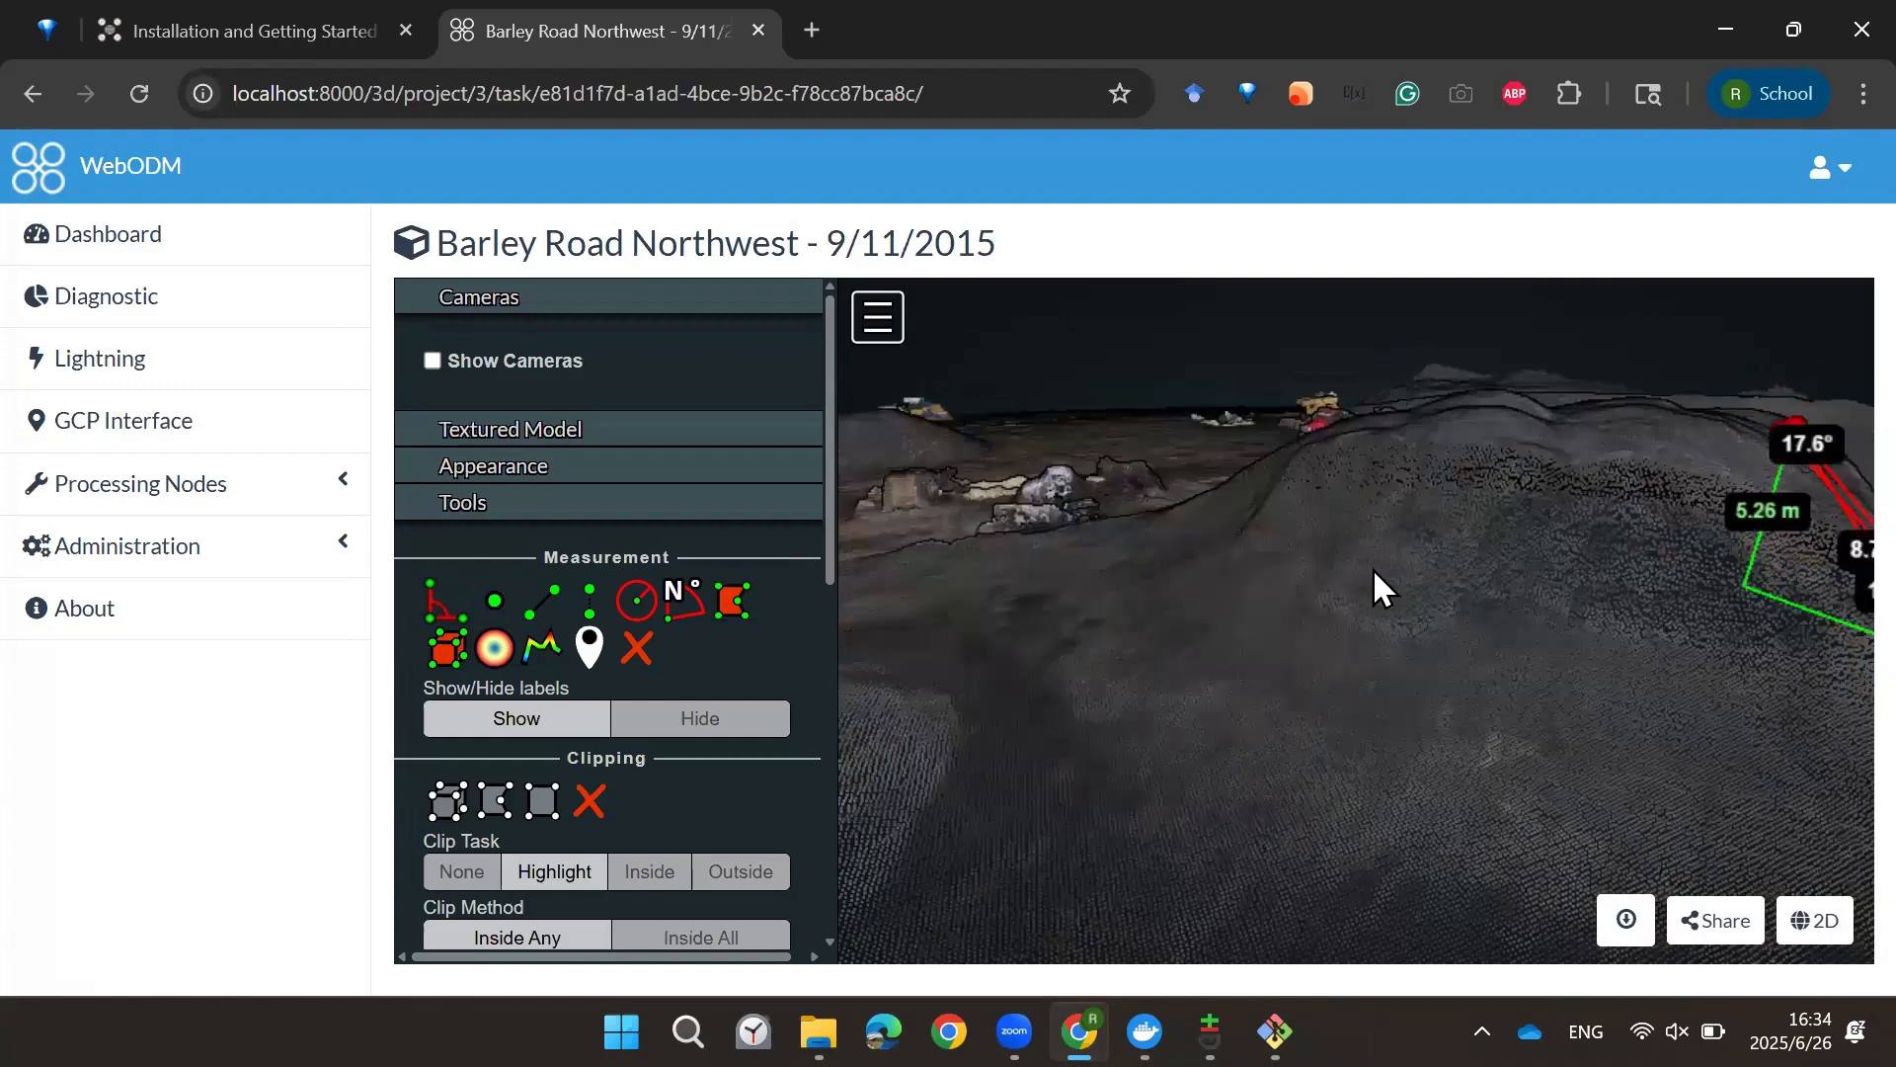
{"action": "right_click_drag", "start_coordinate": [1373, 572], "coordinate": [1150, 697]}
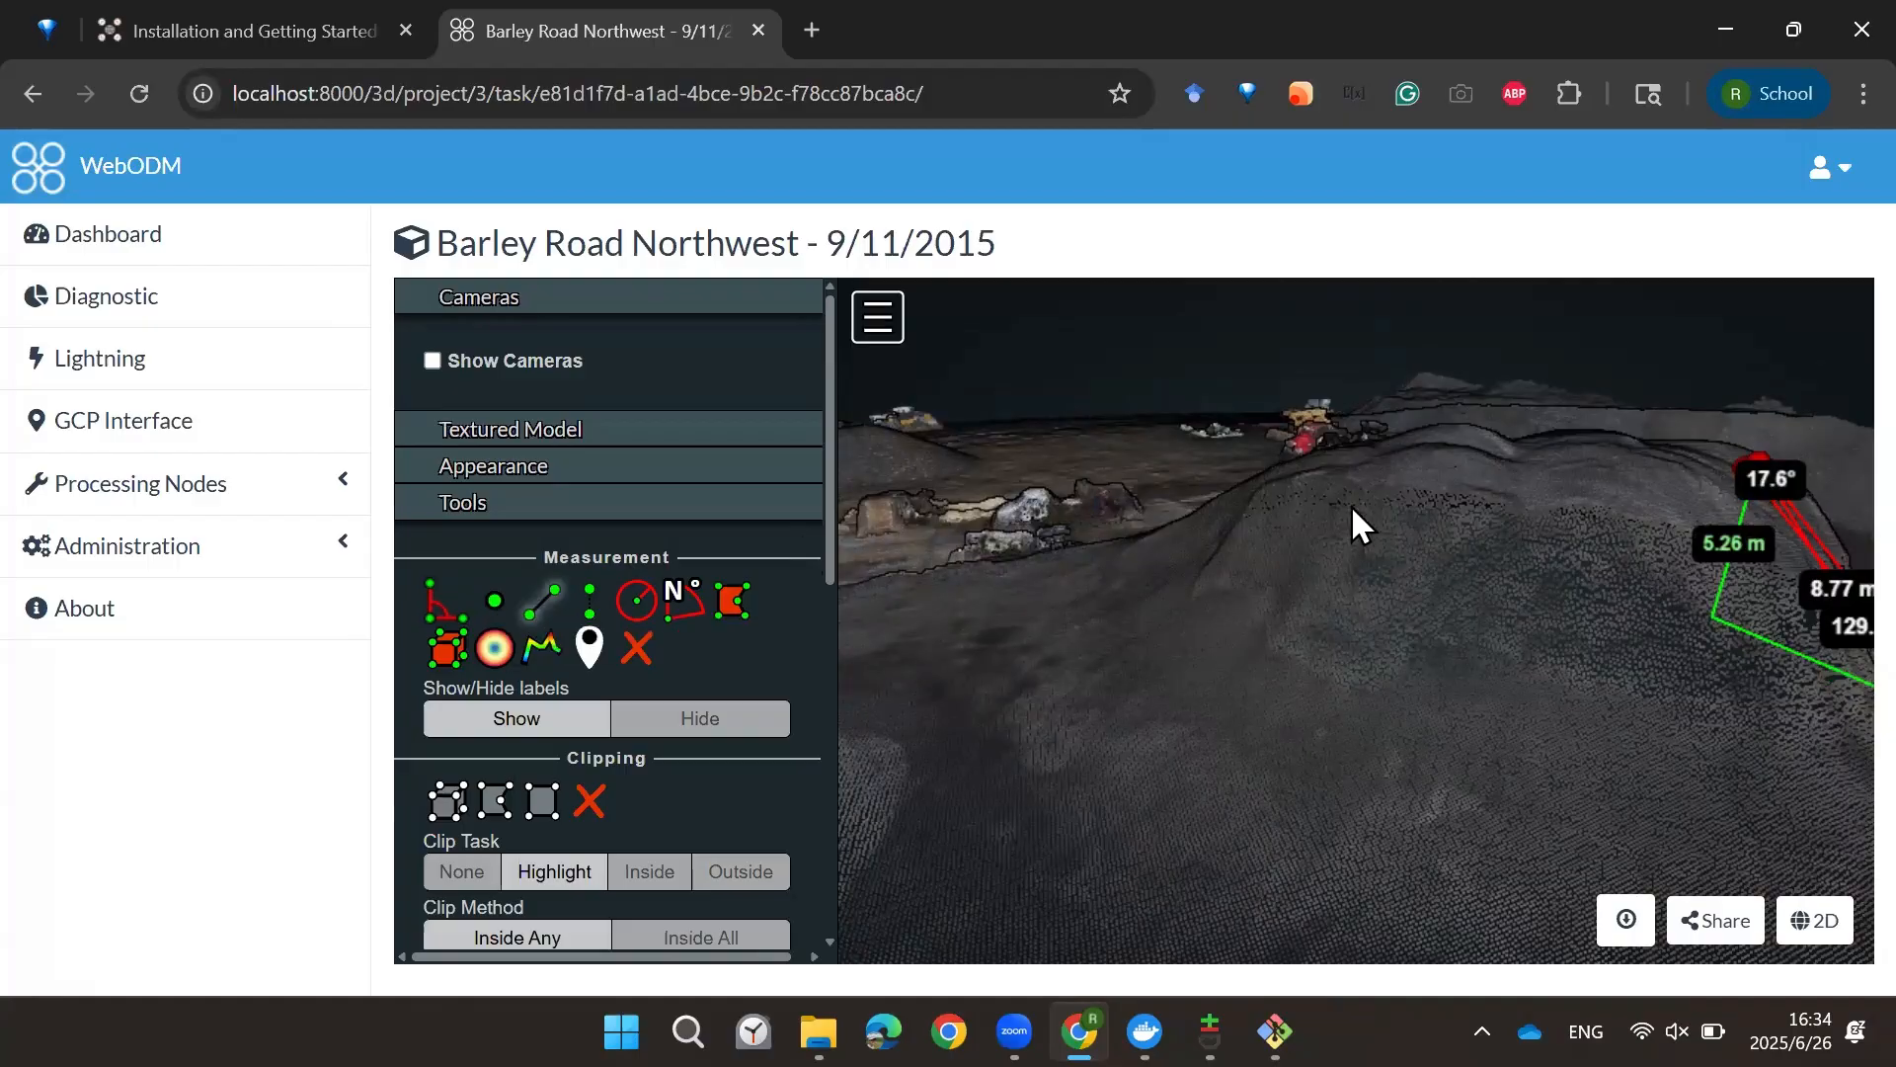
{"action": "left_click", "coordinate": [1429, 472]}
{"action": "left_click", "coordinate": [1100, 639]}
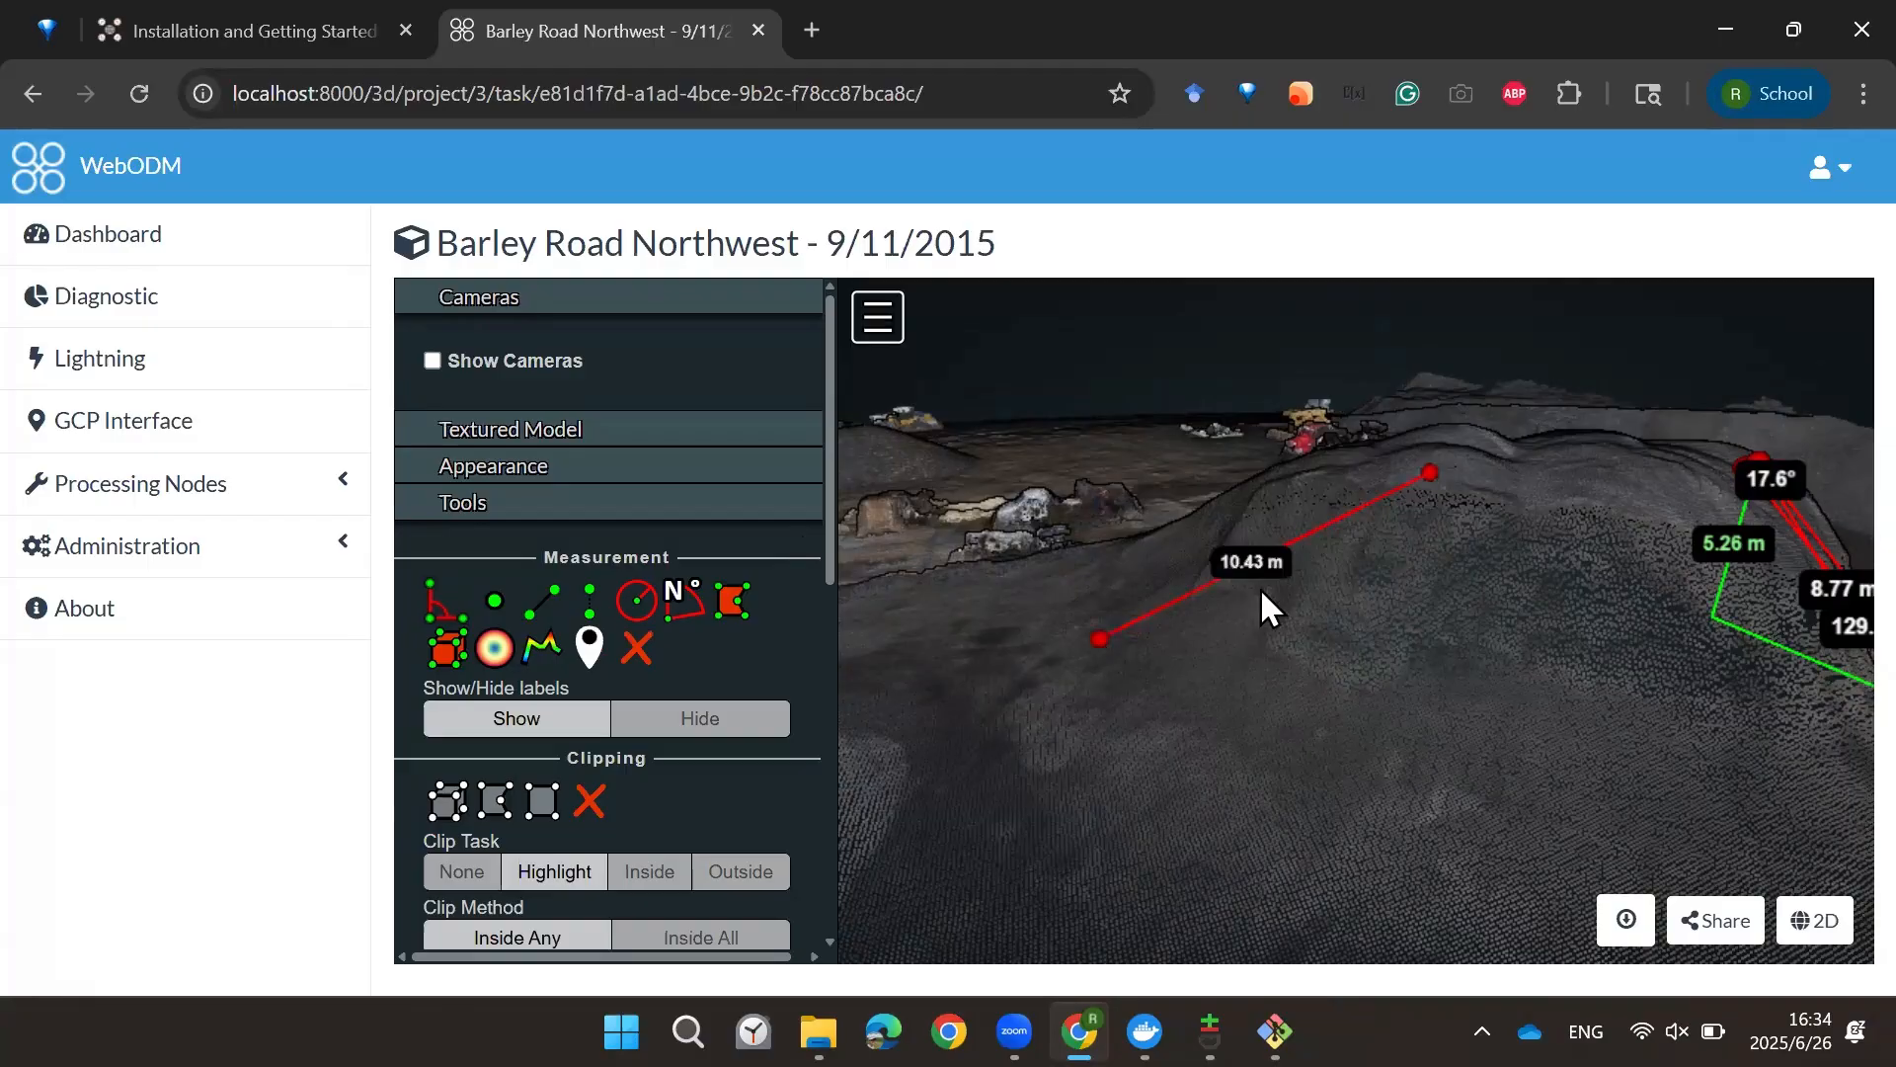
Step: Add two more distance measurements alongside the first line on the same area
{"action": "left_click", "coordinate": [1100, 636]}
{"action": "left_click", "coordinate": [1442, 488]}
{"action": "left_click", "coordinate": [1456, 478]}
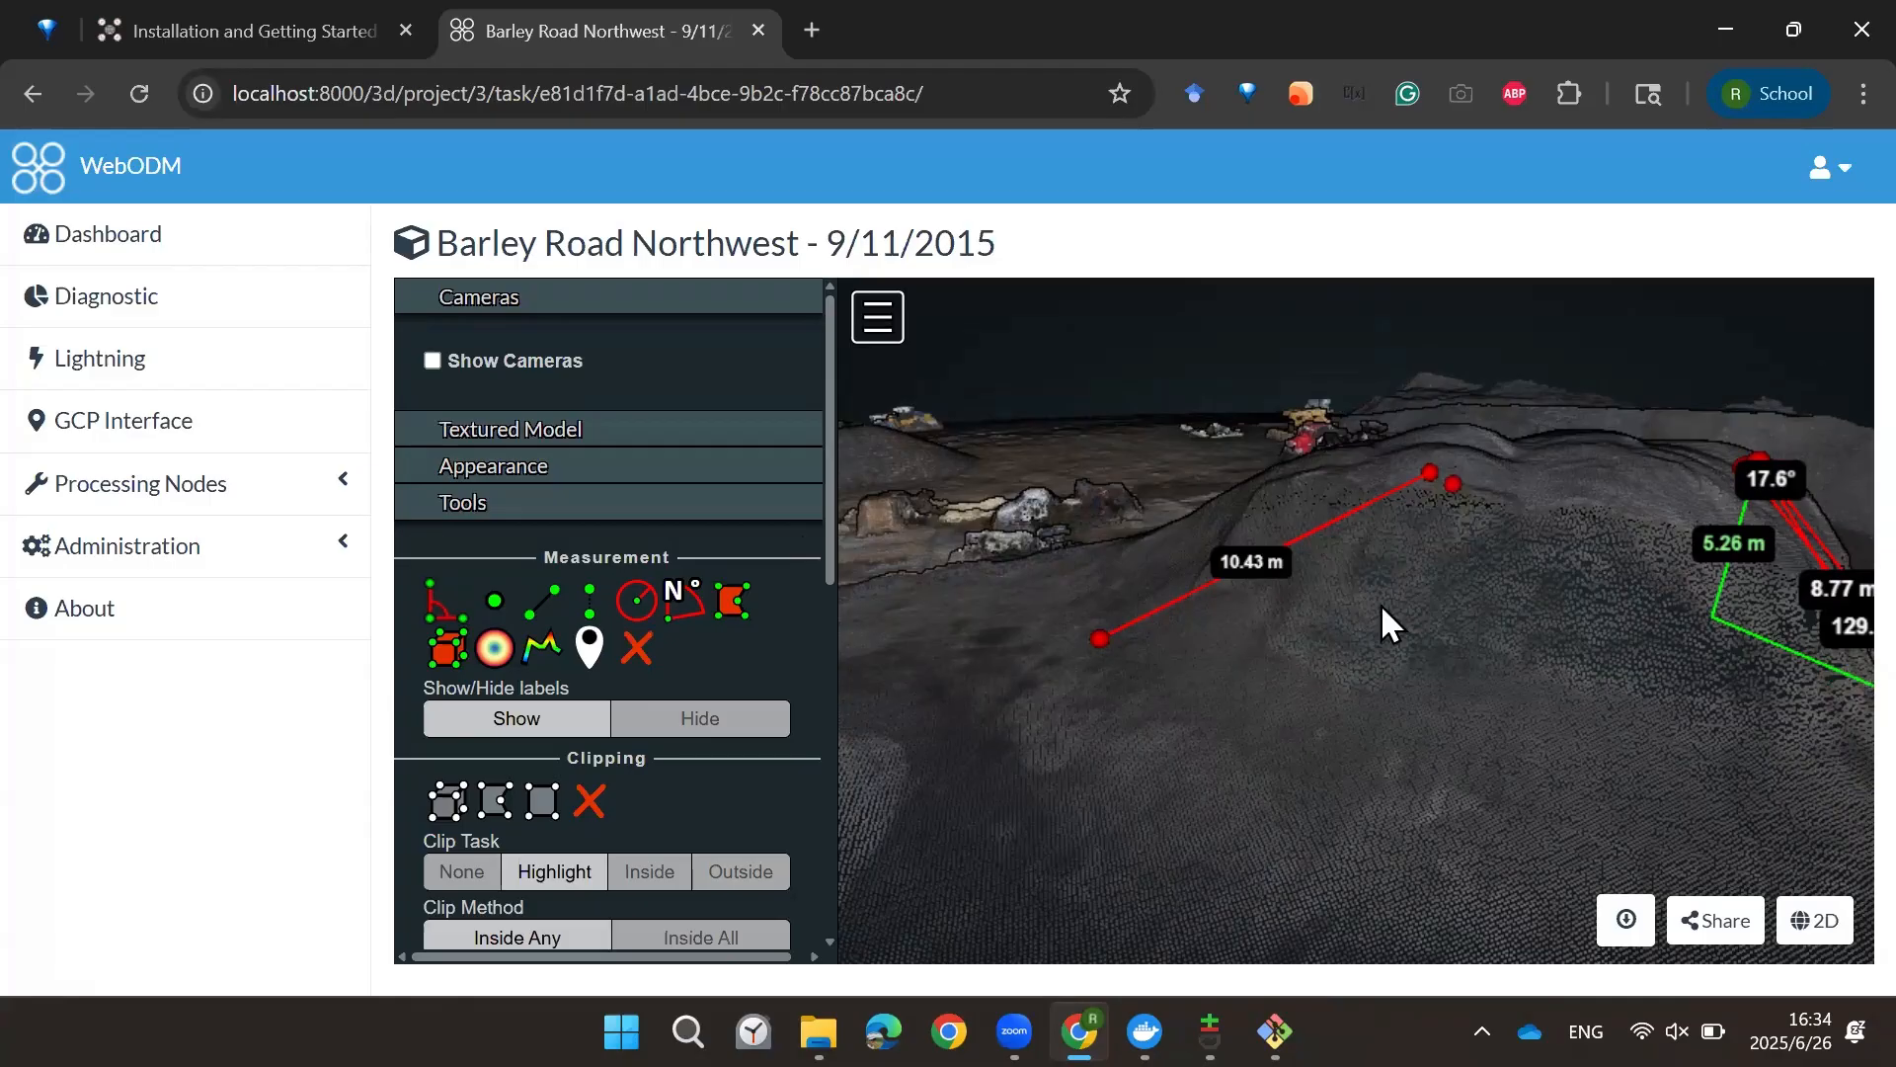
{"action": "left_click", "coordinate": [1117, 662]}
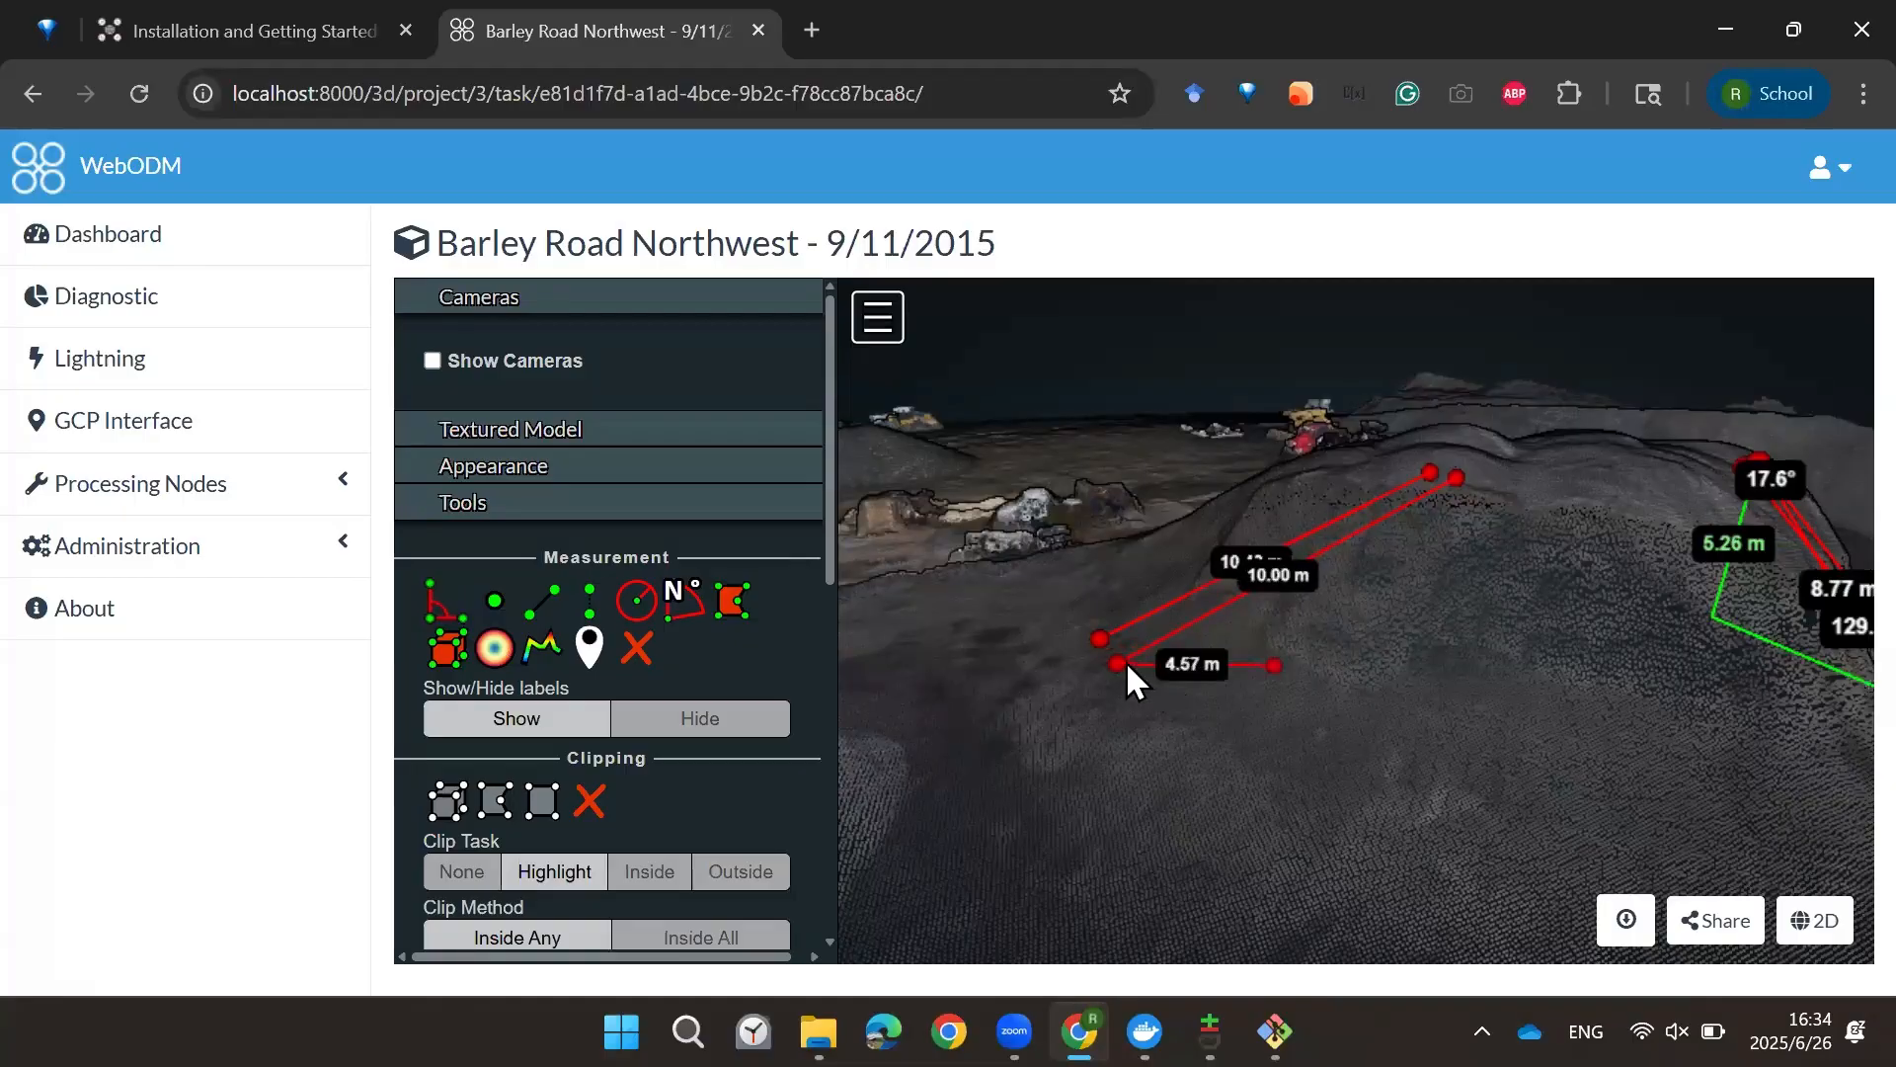
Step: Add a height measurement next to the distance lines and view all measurements on the model
{"action": "left_click", "coordinate": [583, 601]}
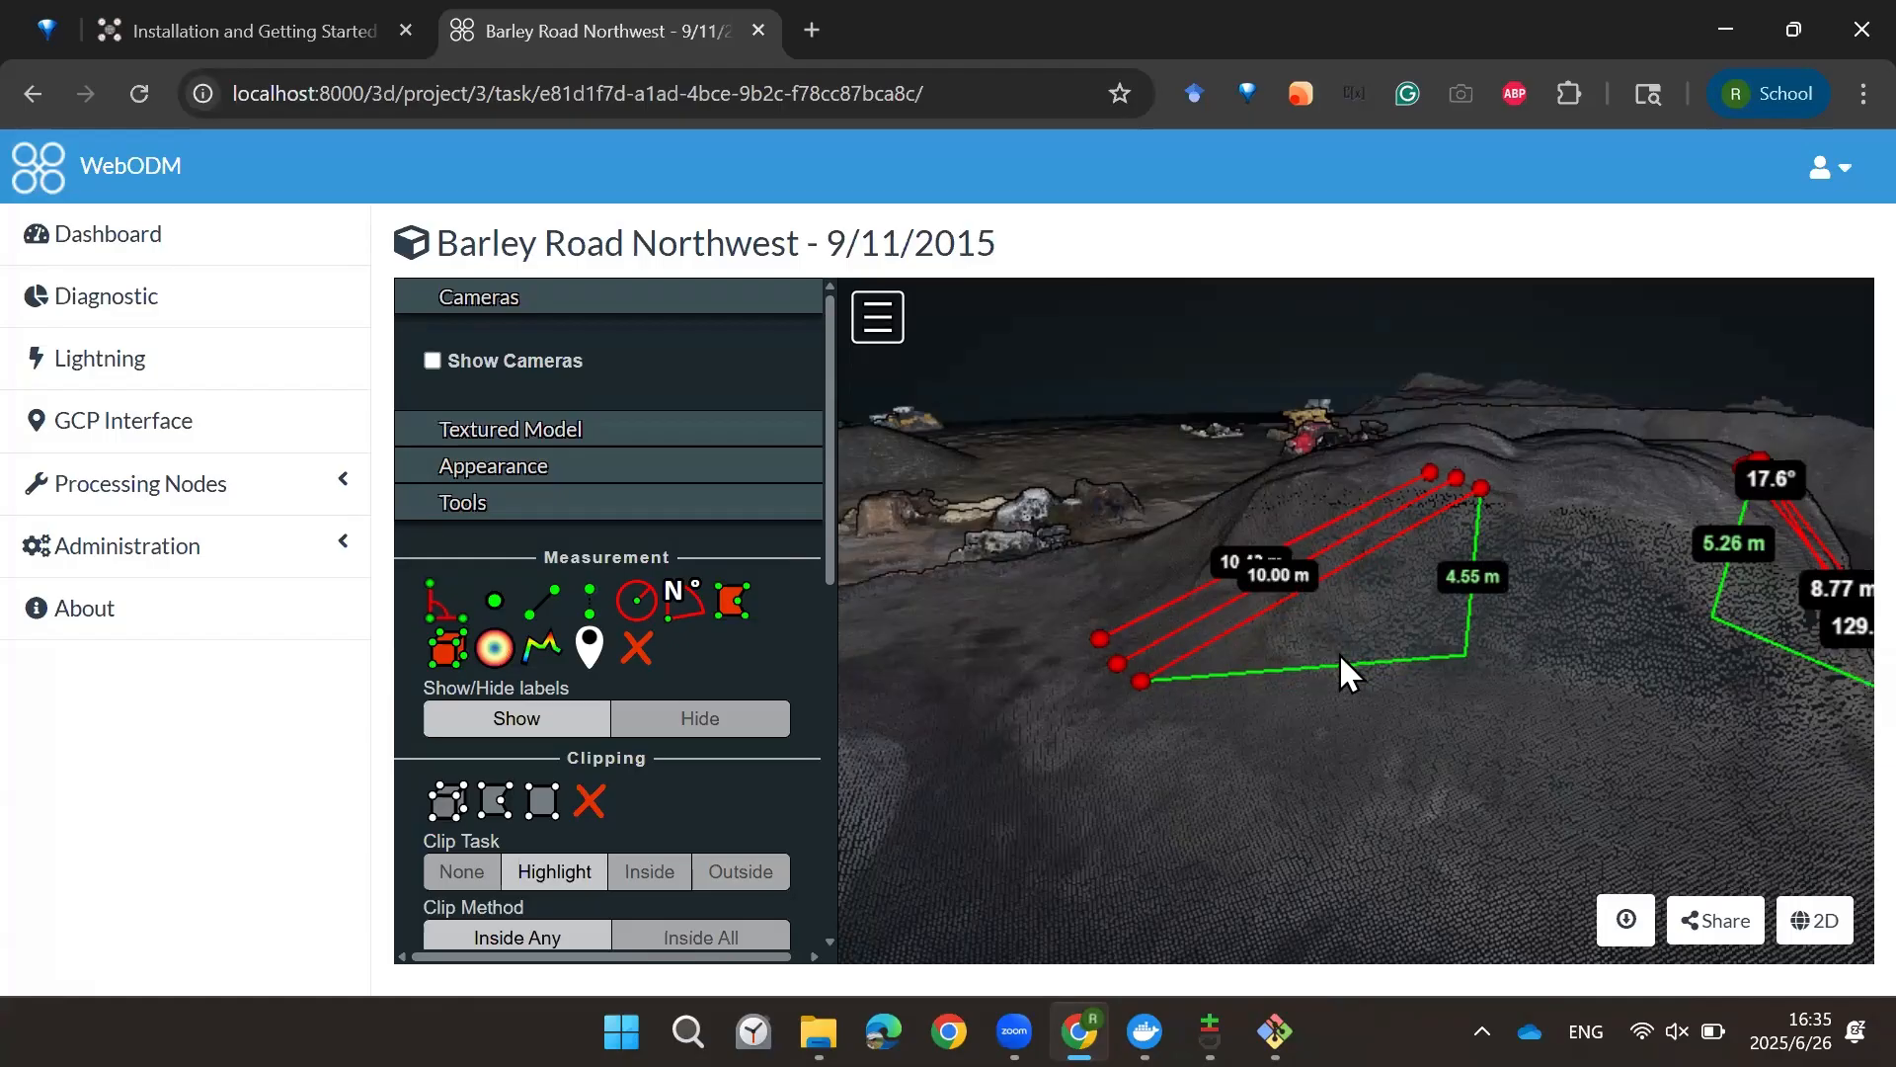
{"action": "scroll", "coordinate": [1349, 654], "scroll_direction": "down", "scroll_amount": 1}
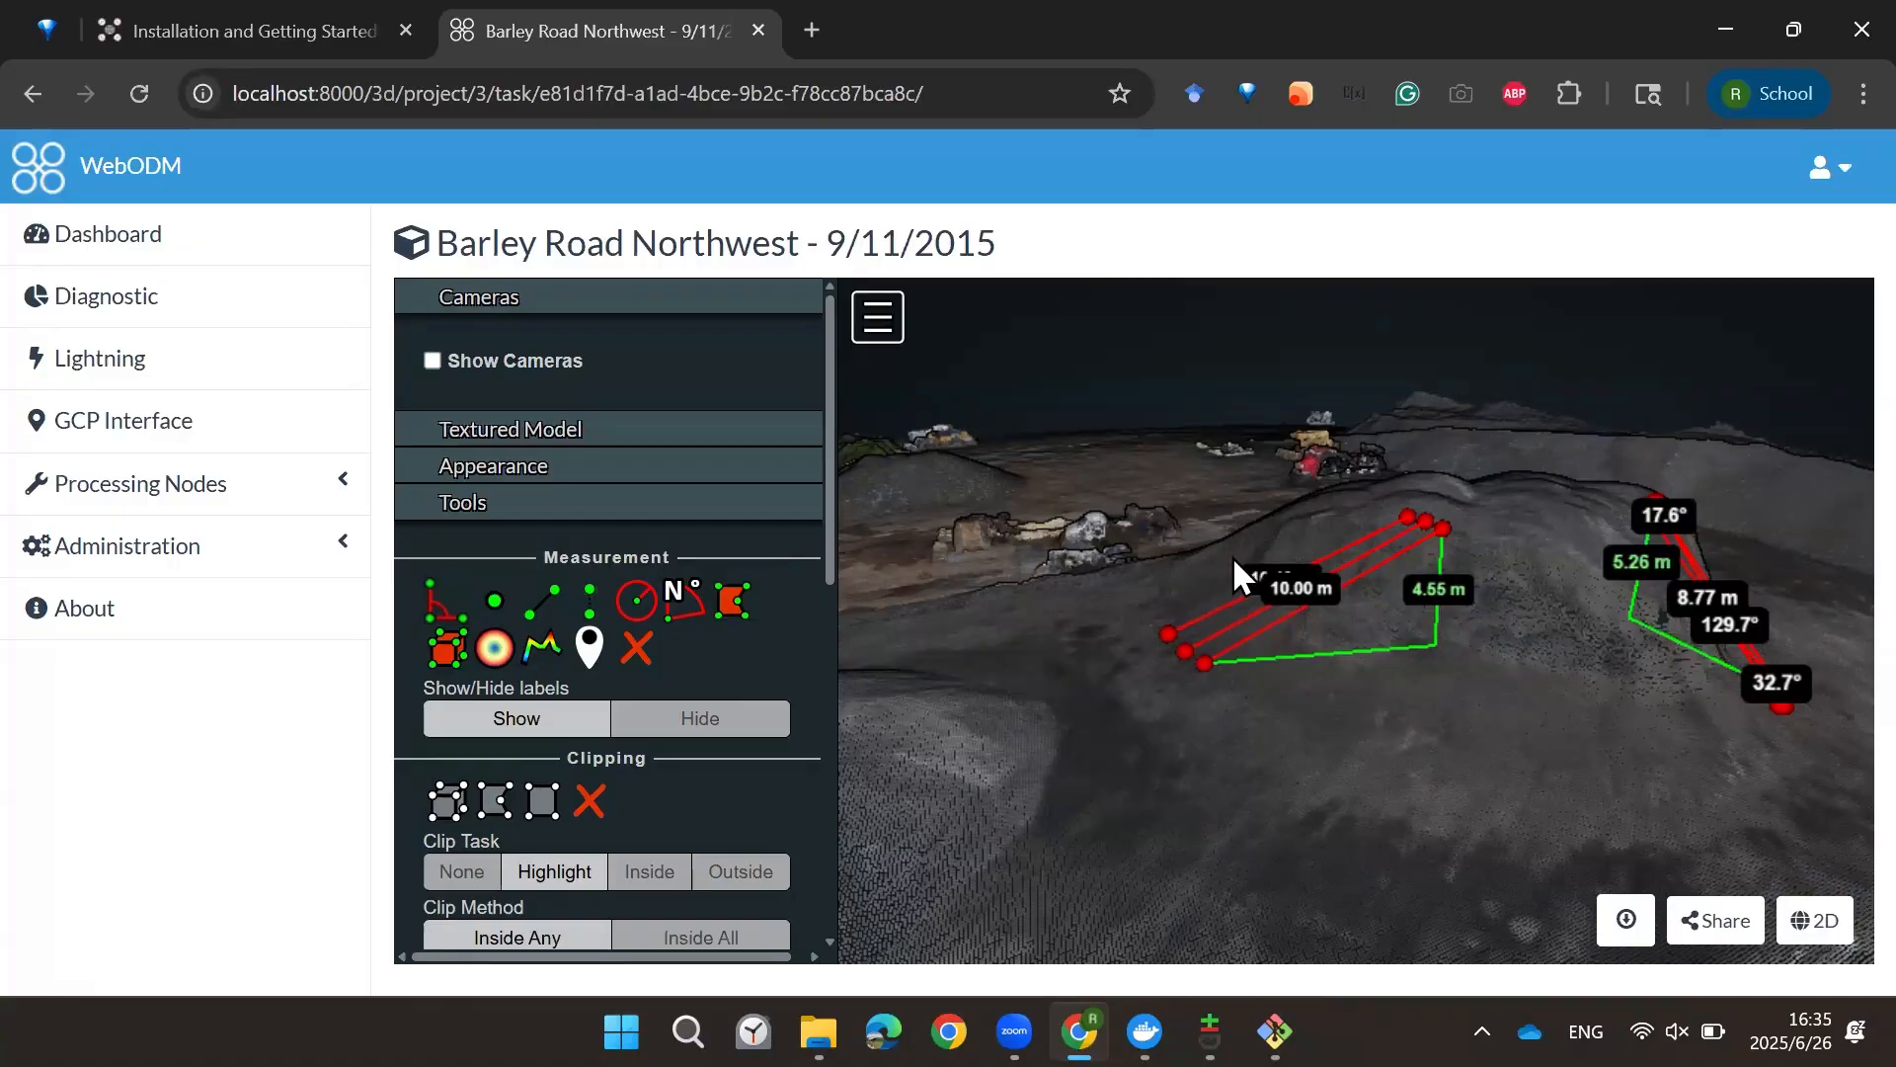
{"action": "scroll", "coordinate": [1280, 583], "scroll_direction": "down", "scroll_amount": 2}
{"action": "scroll", "coordinate": [1357, 672], "scroll_direction": "down", "scroll_amount": 1}
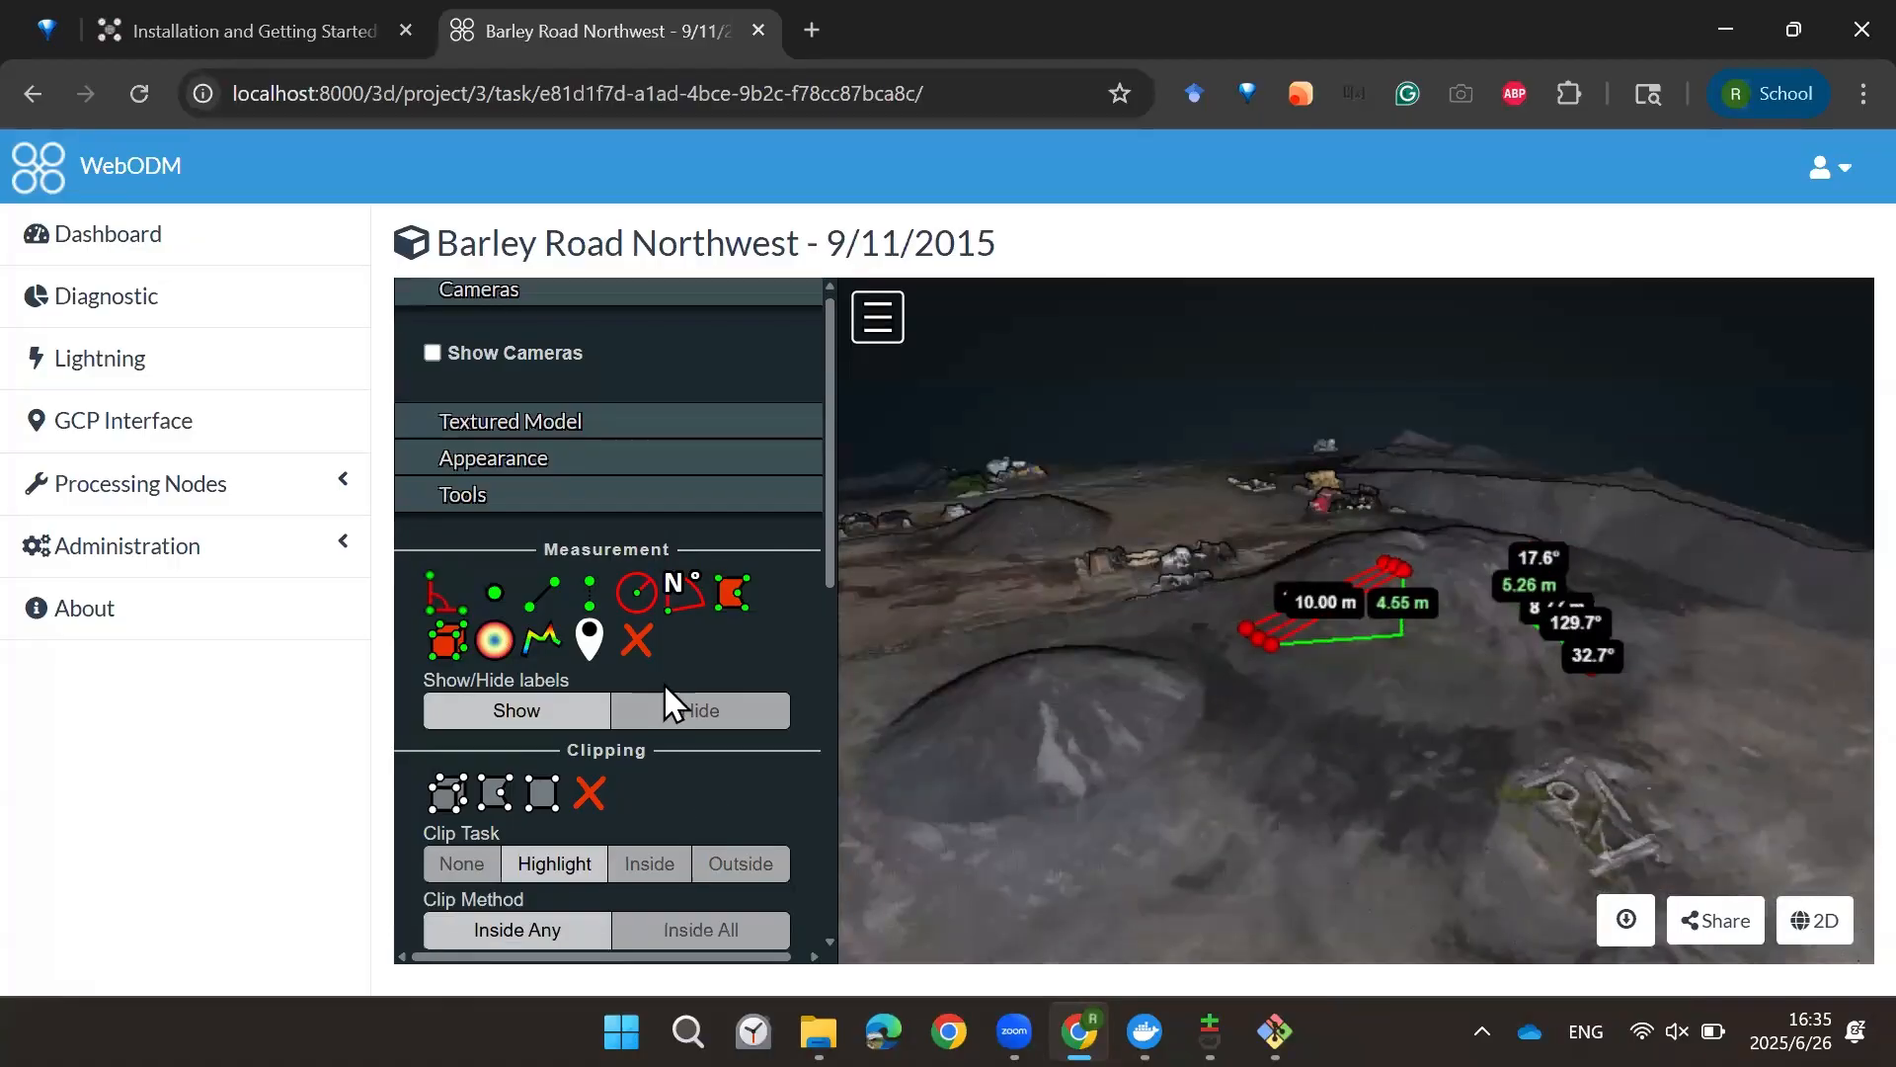
Step: Scroll through the viewer's tool panel to review the clipping and navigation options
{"action": "scroll", "coordinate": [692, 612], "scroll_direction": "down", "scroll_amount": 3}
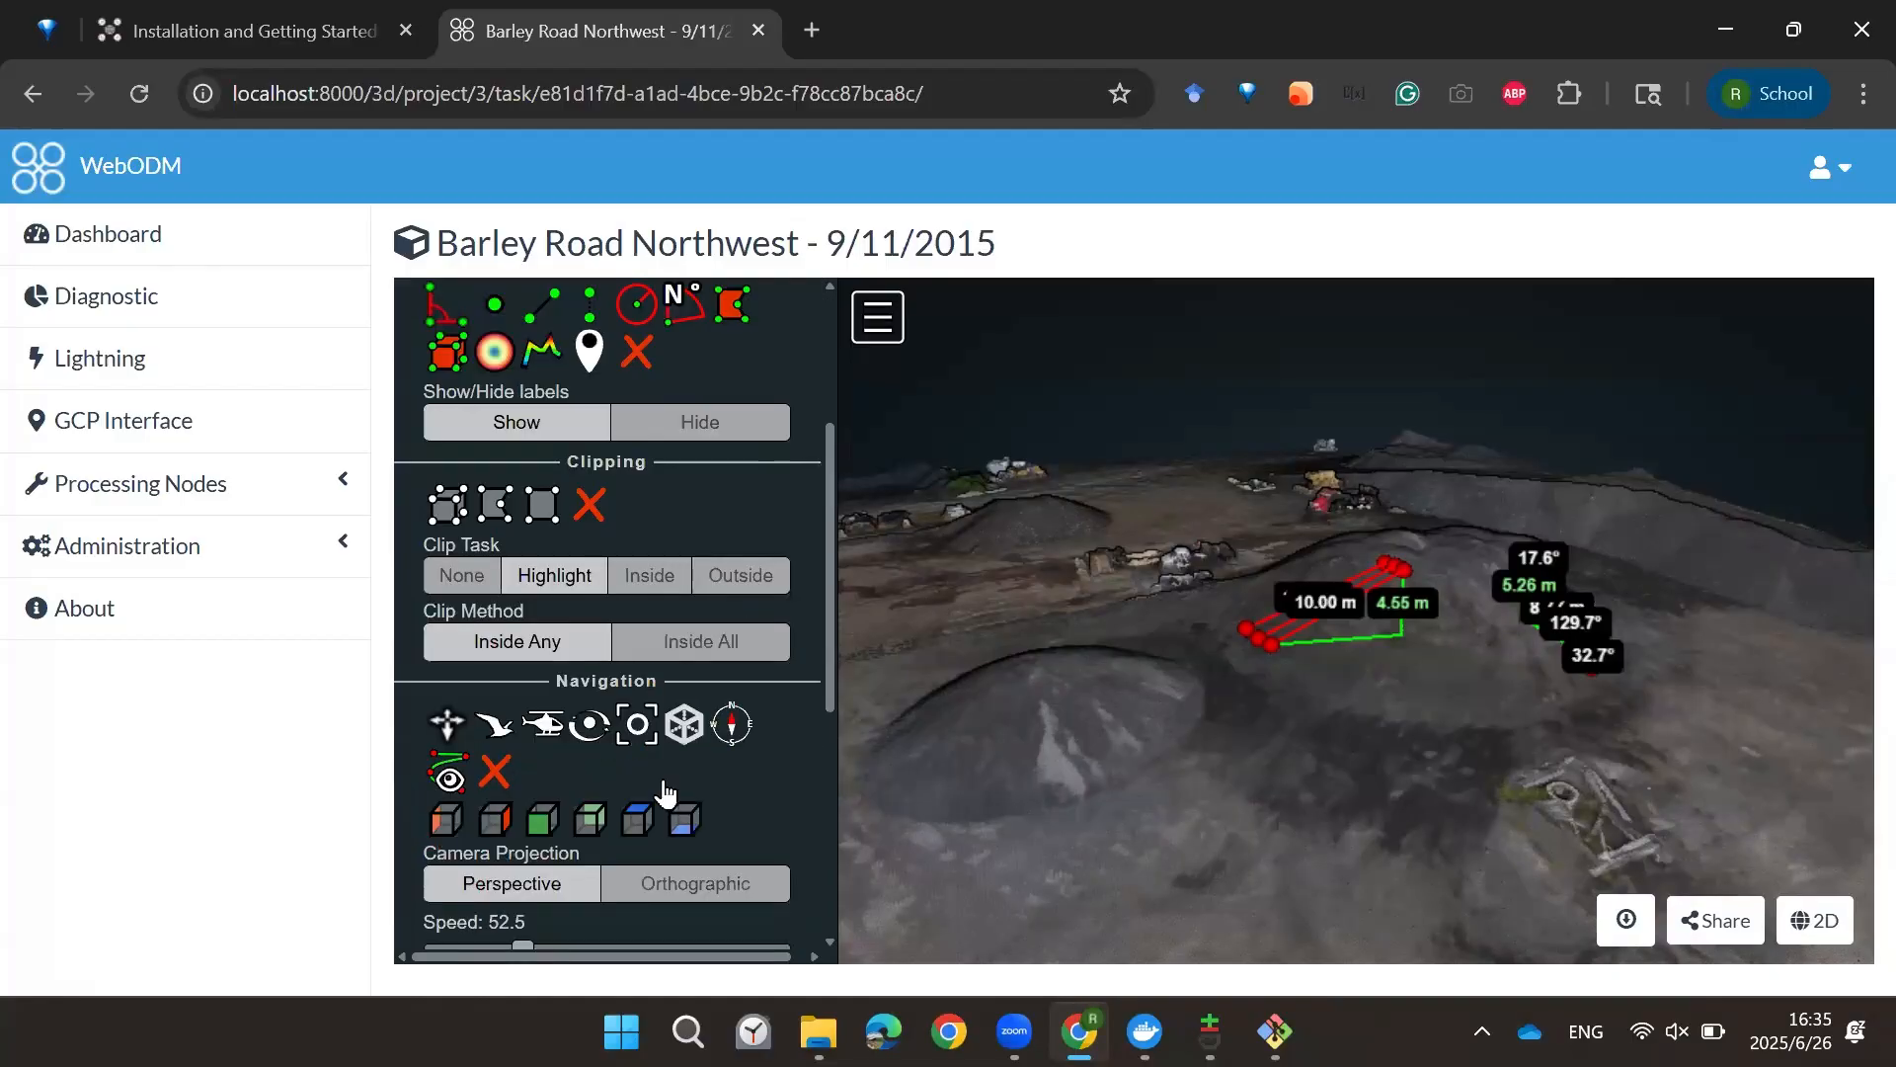
{"action": "scroll", "coordinate": [642, 822], "scroll_direction": "down", "scroll_amount": 3}
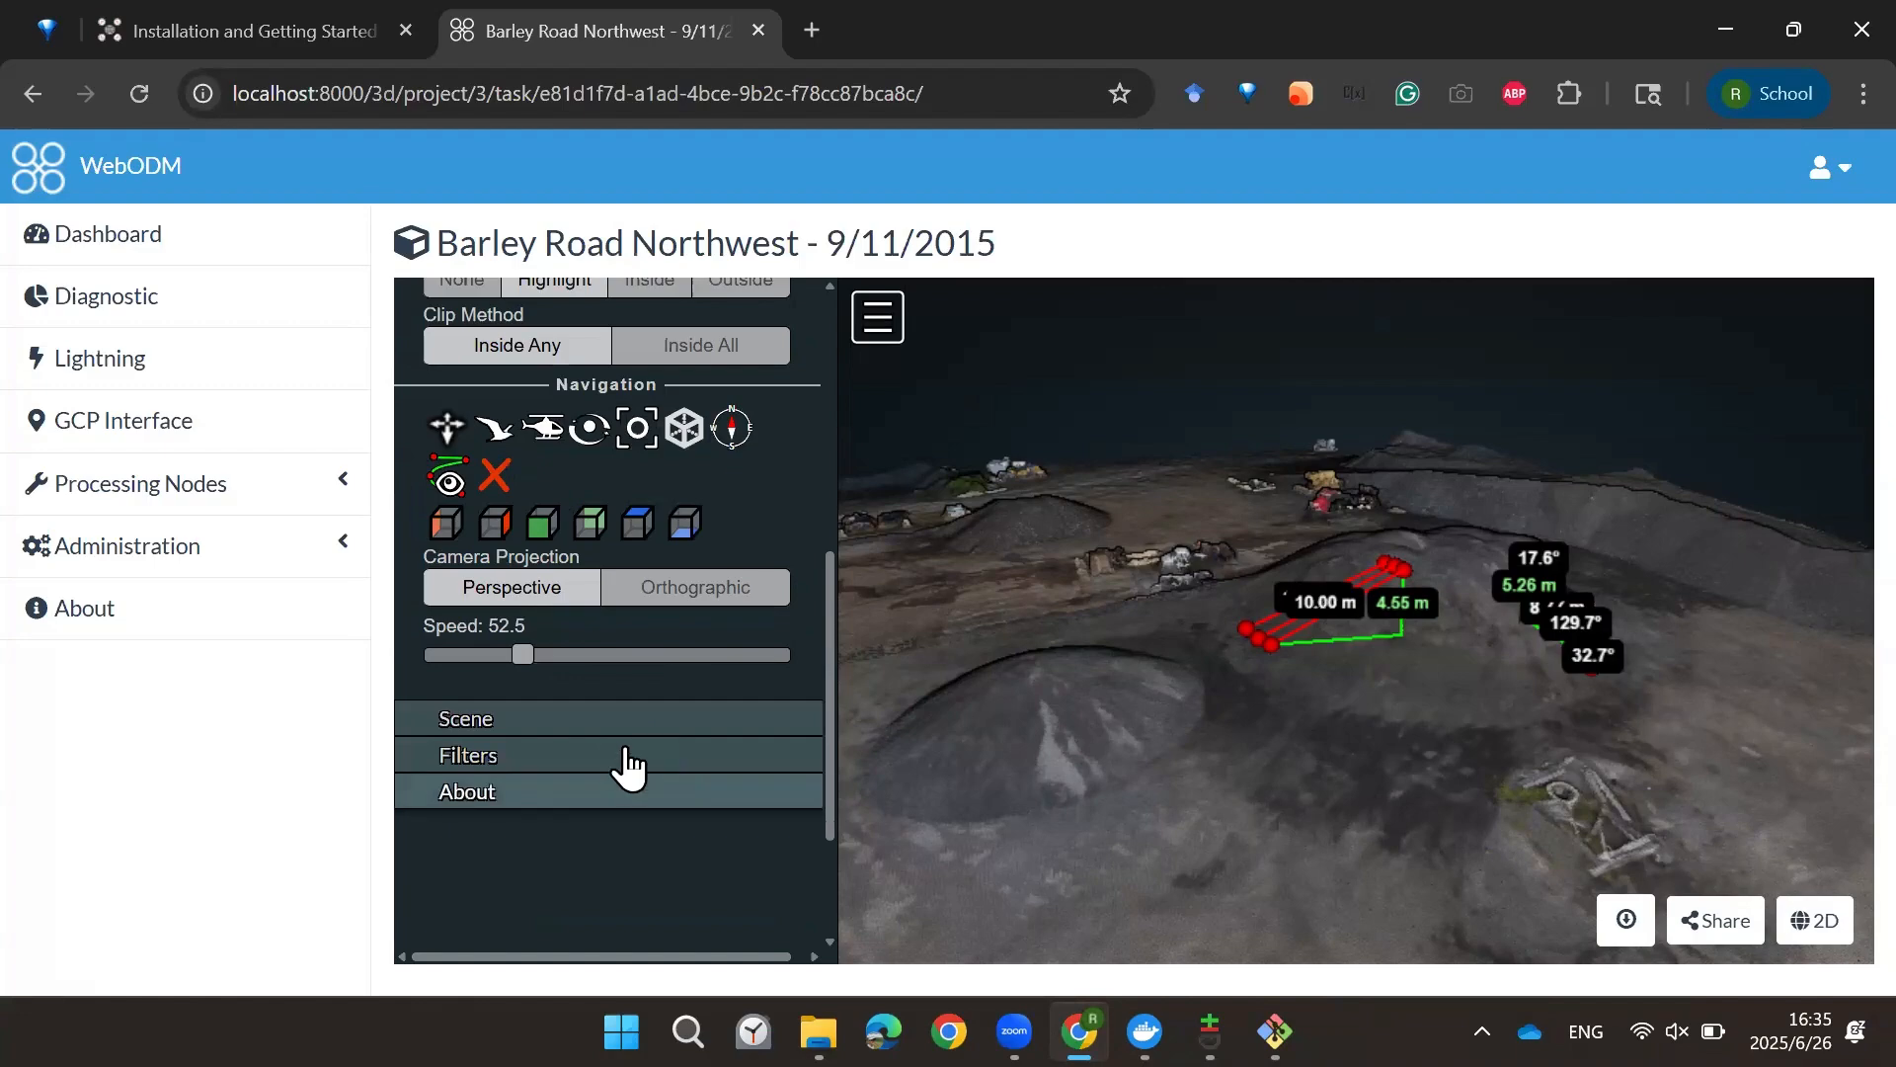
{"action": "scroll", "coordinate": [656, 592], "scroll_direction": "up", "scroll_amount": 6}
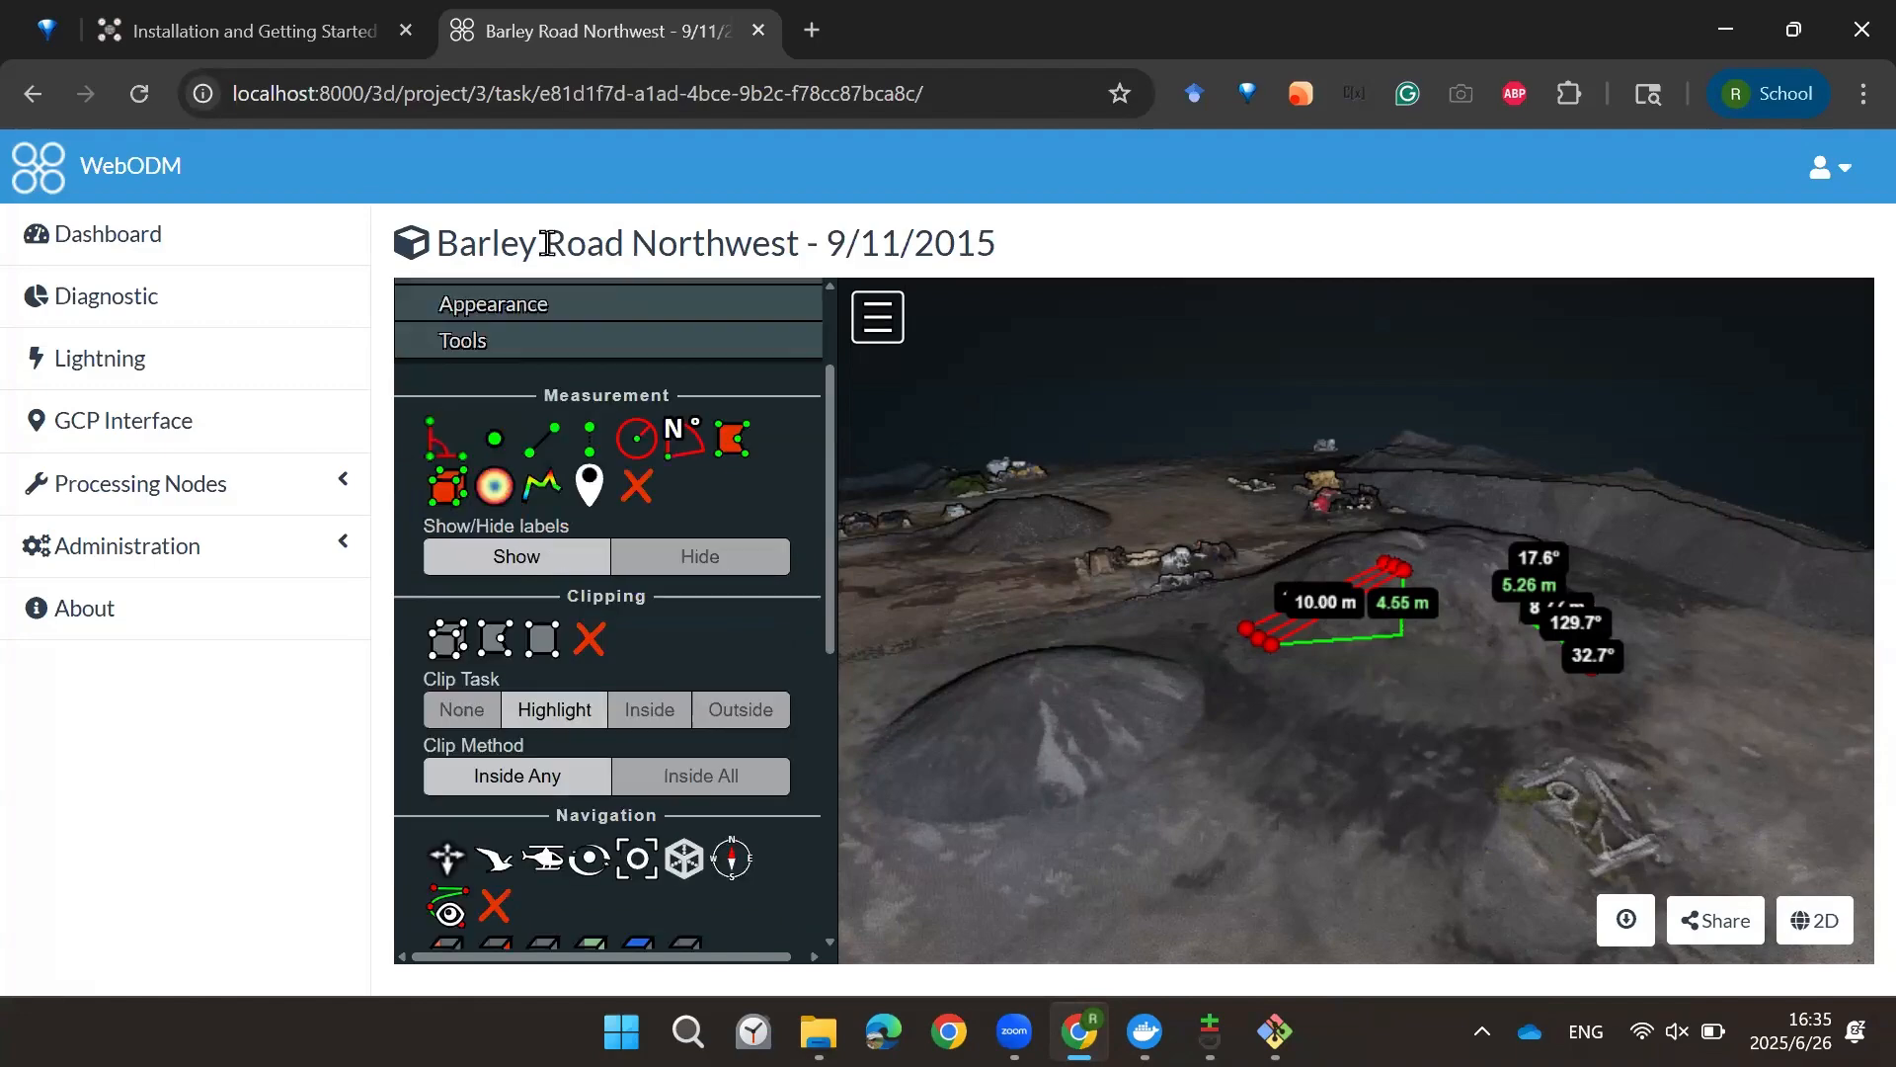
Step: Return to the dashboard and expand the Asphalt demo project's task to review its details
{"action": "left_click", "coordinate": [213, 234]}
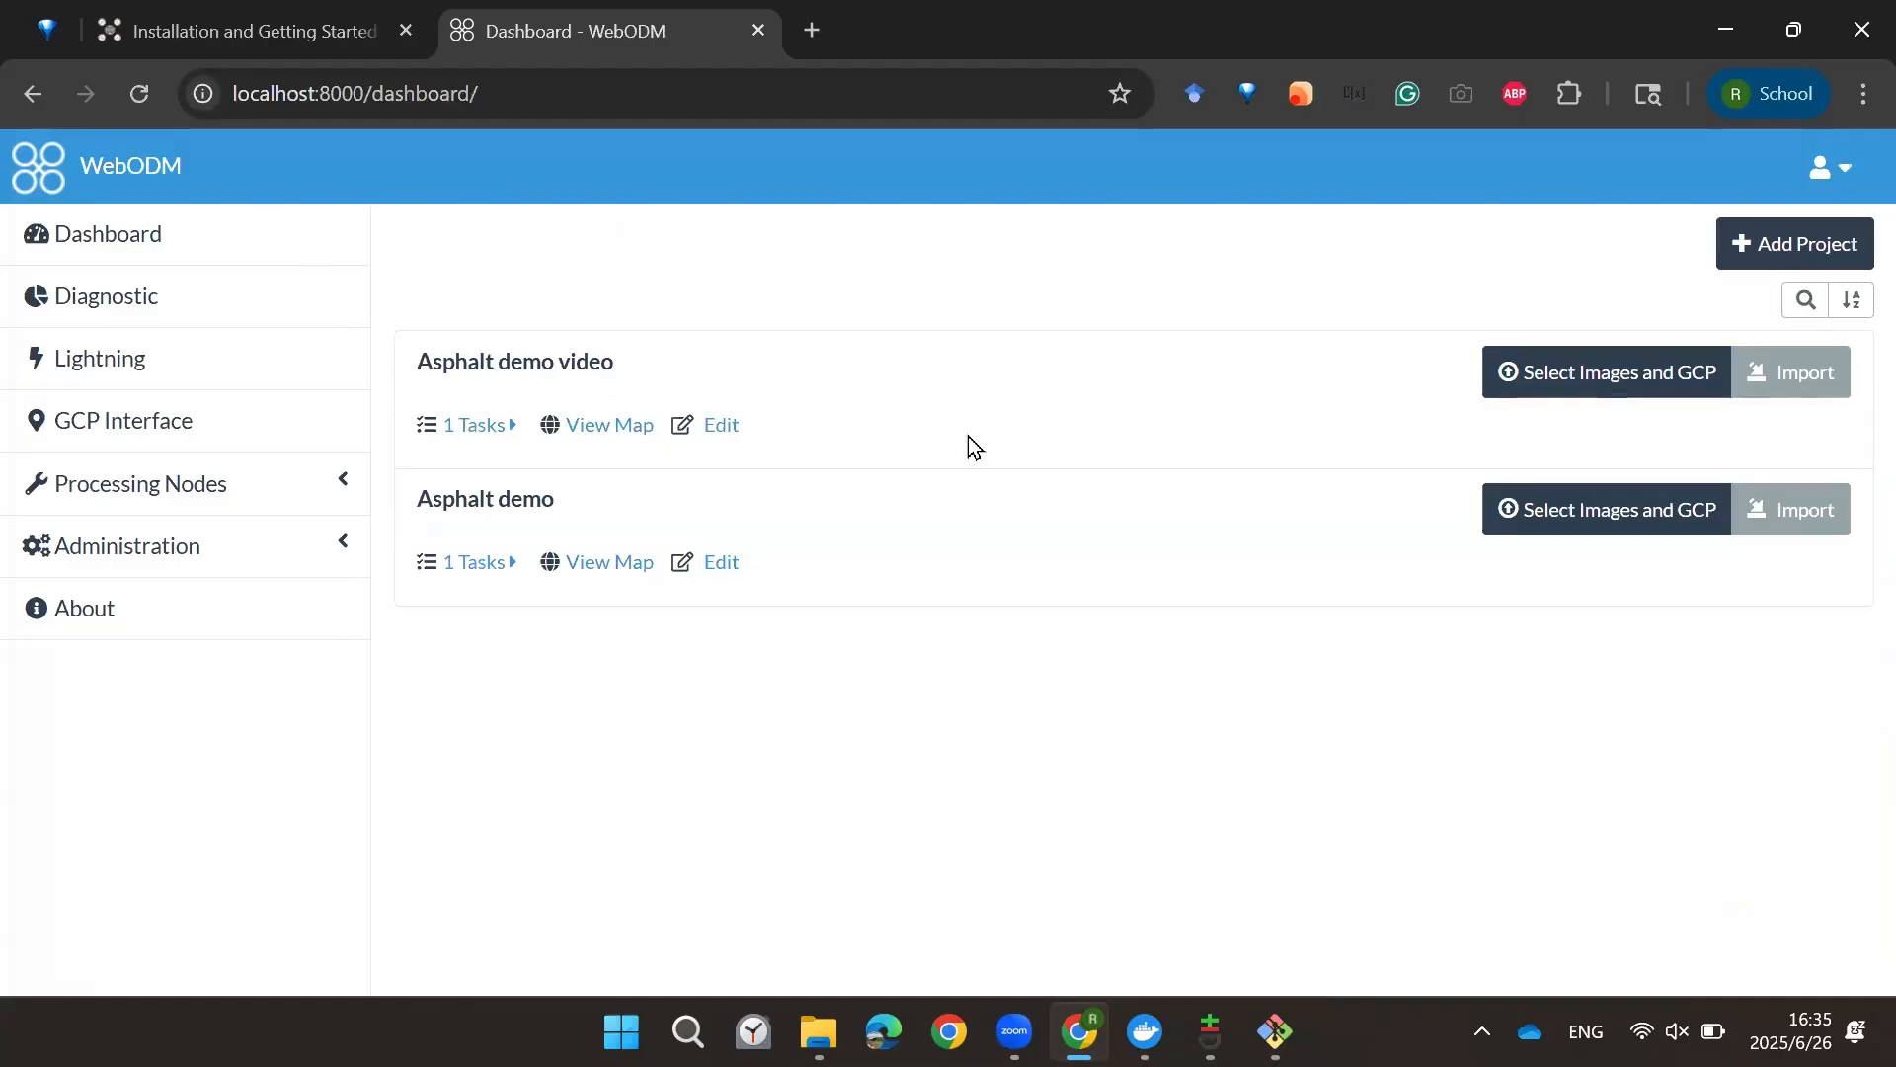
{"action": "left_click", "coordinate": [515, 571]}
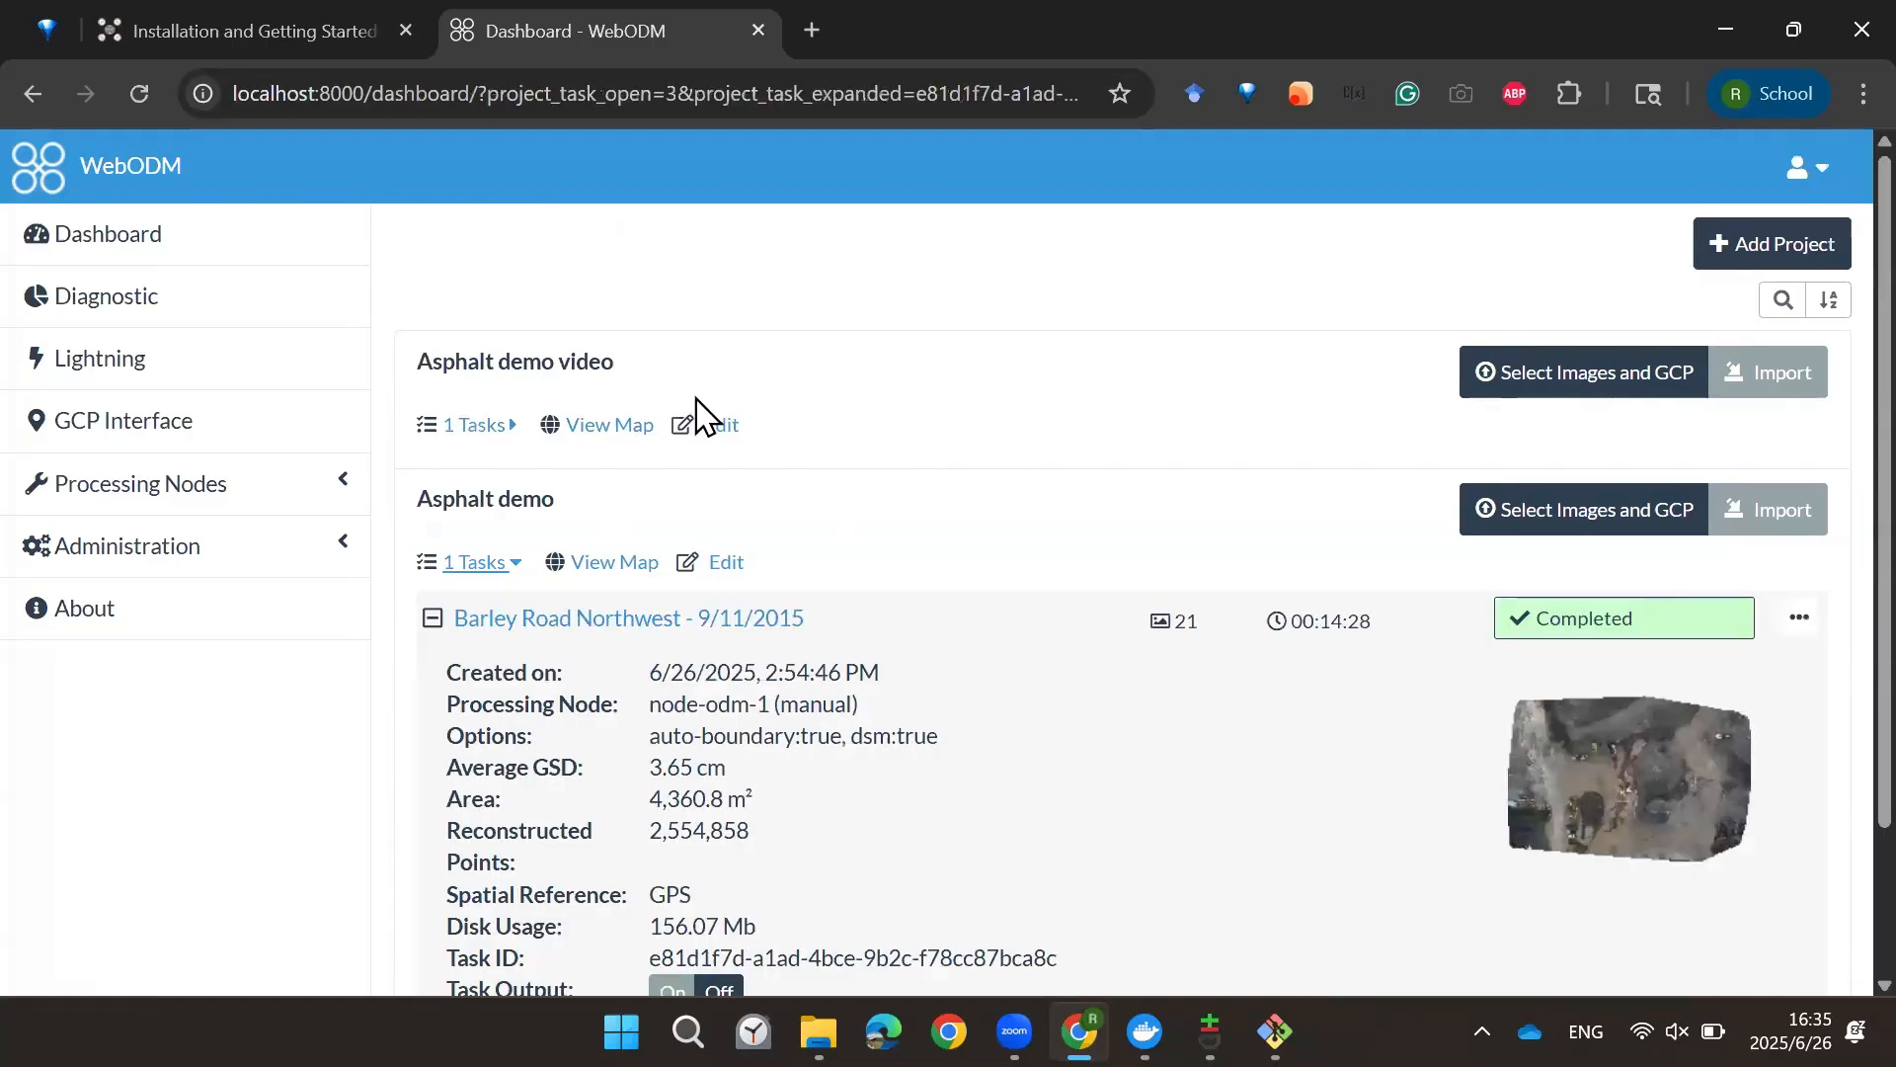
{"action": "scroll", "coordinate": [612, 400], "scroll_direction": "down", "scroll_amount": 2}
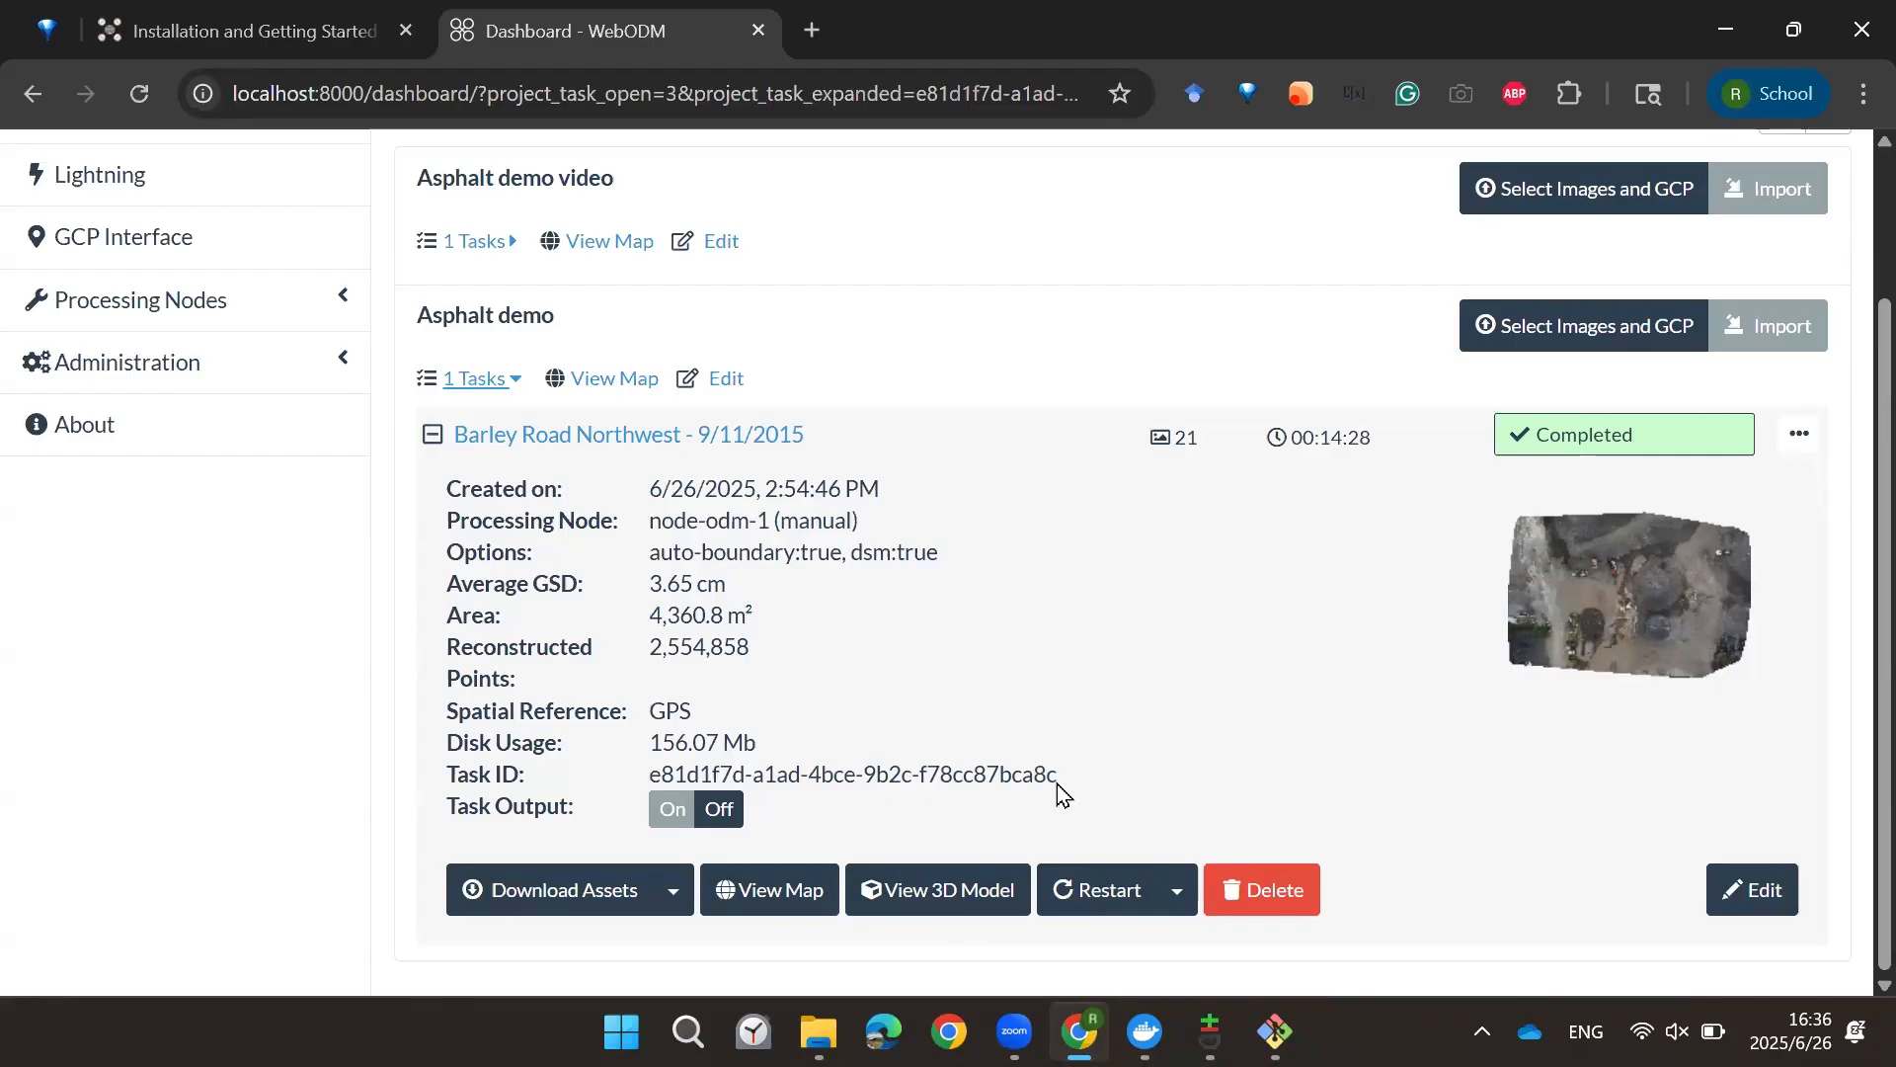
{"action": "scroll", "coordinate": [894, 699], "scroll_direction": "up", "scroll_amount": 2}
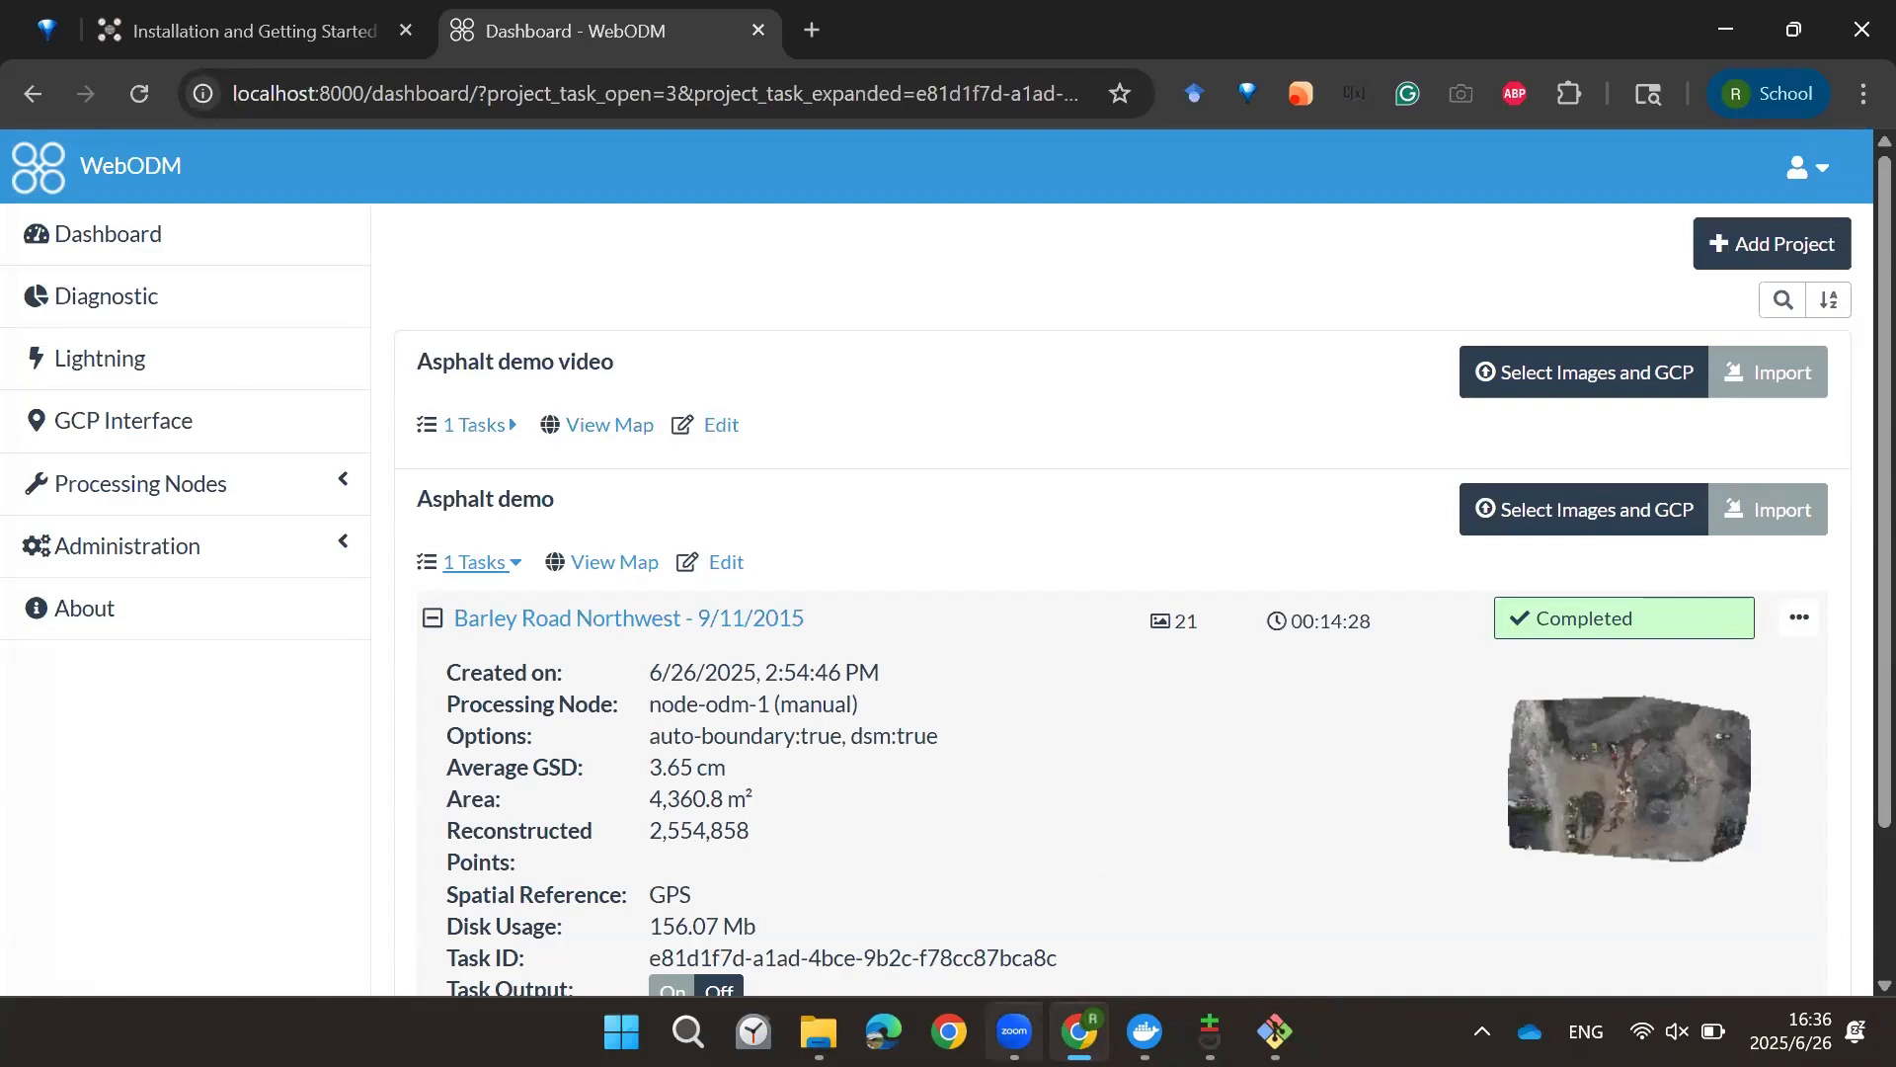
{"action": "mouse_move", "coordinate": [1014, 1027]}
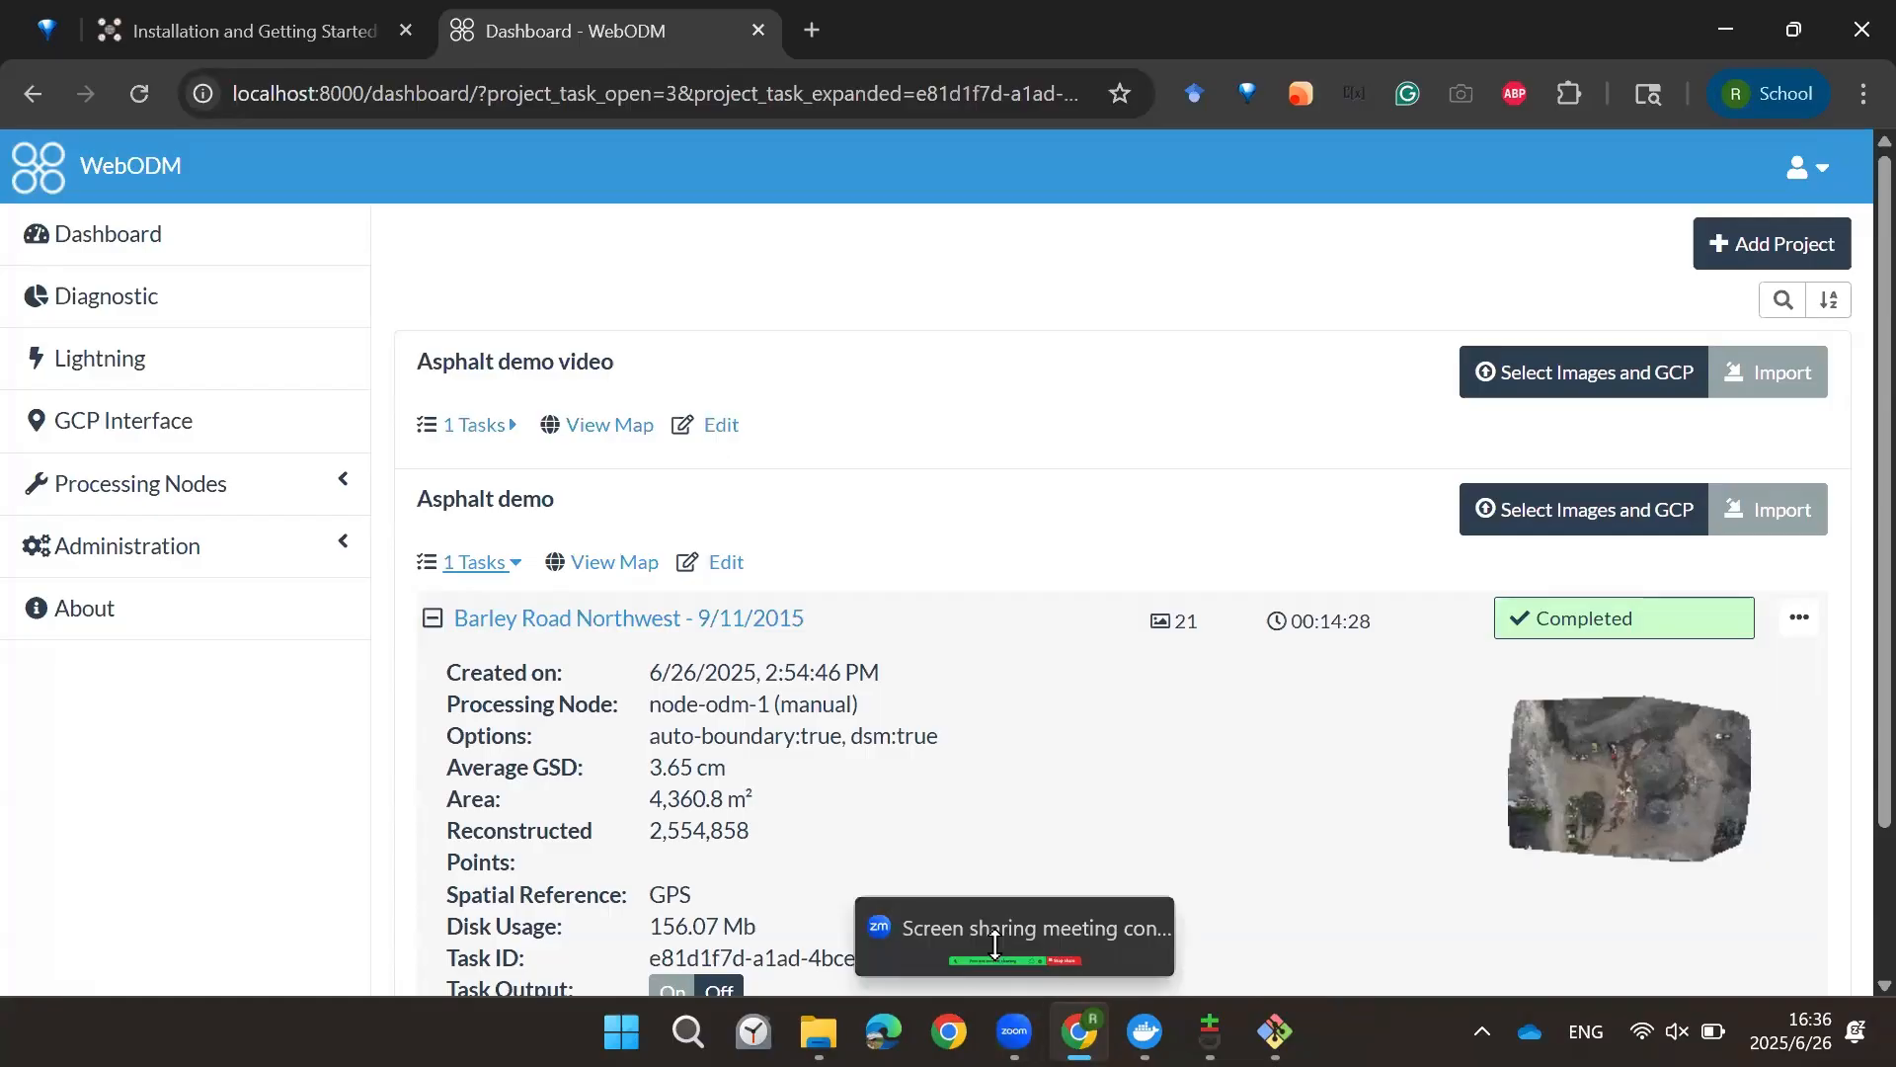
{"action": "left_click", "coordinate": [1014, 1030]}
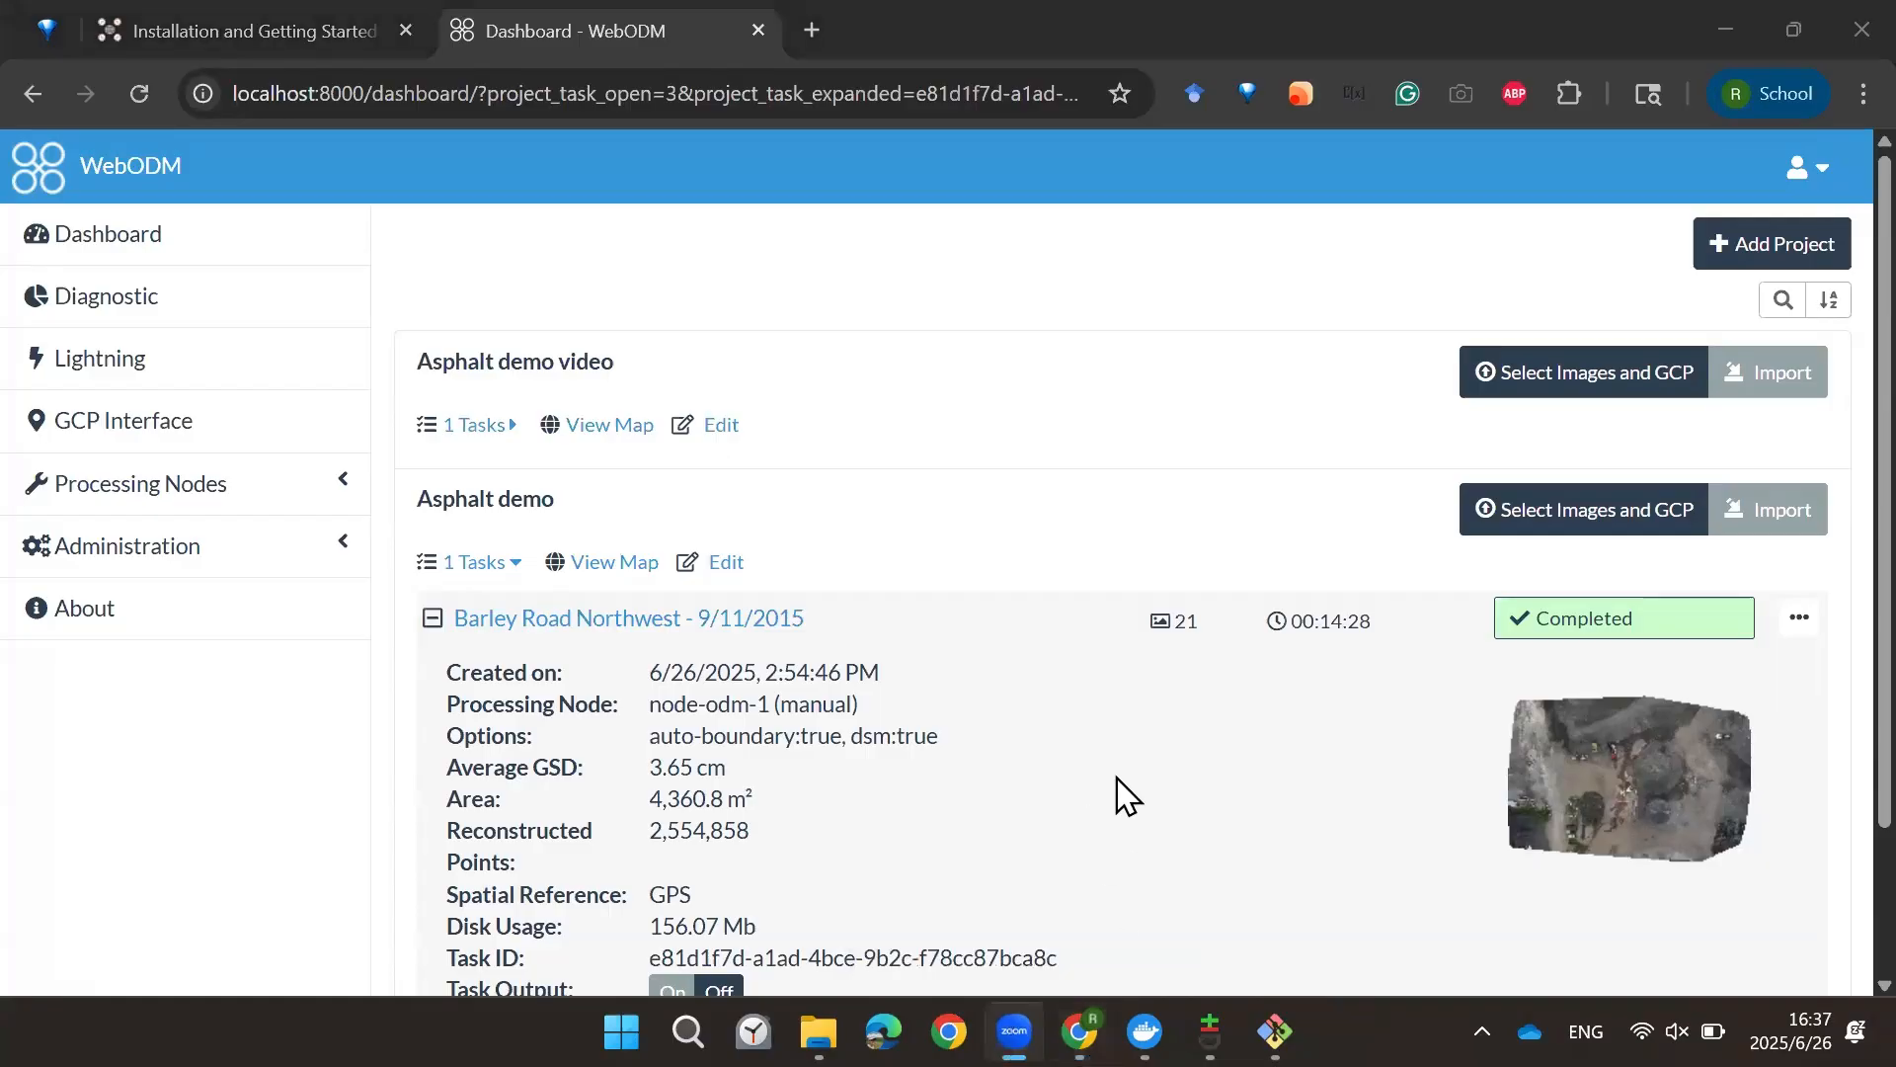